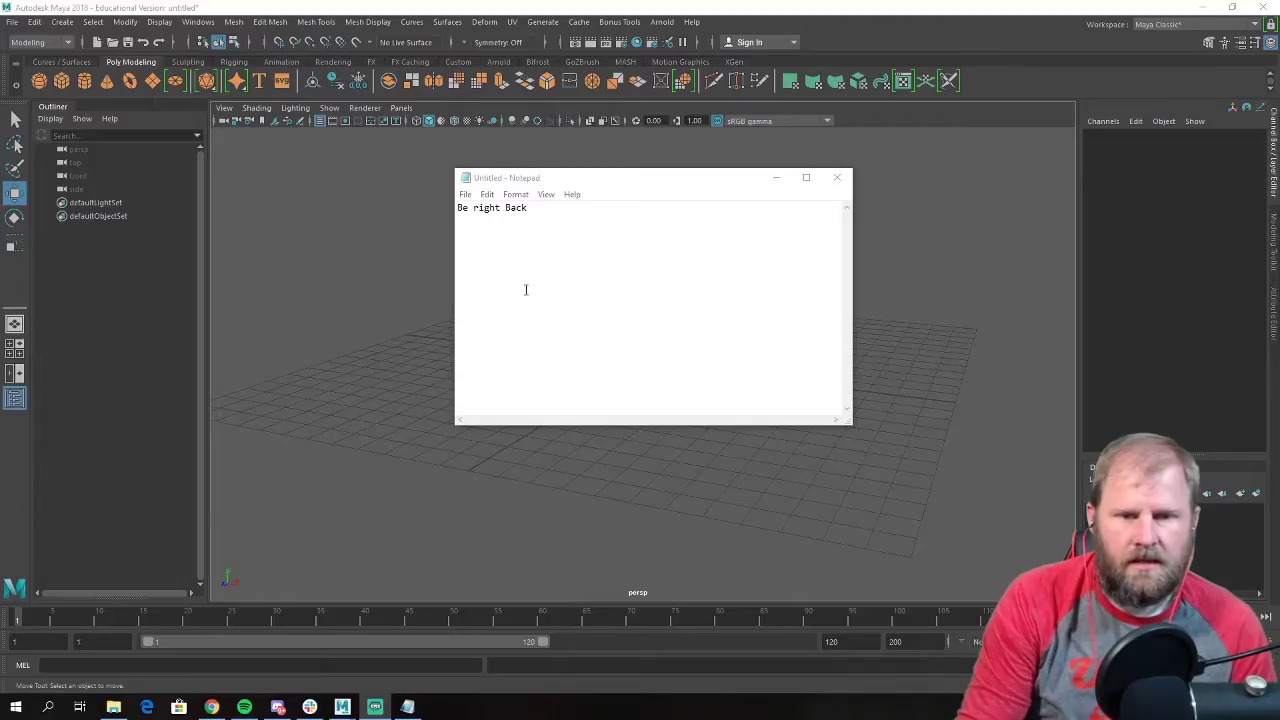
Minimize the Notepad window covering the empty 3D scene.
left_click(776, 178)
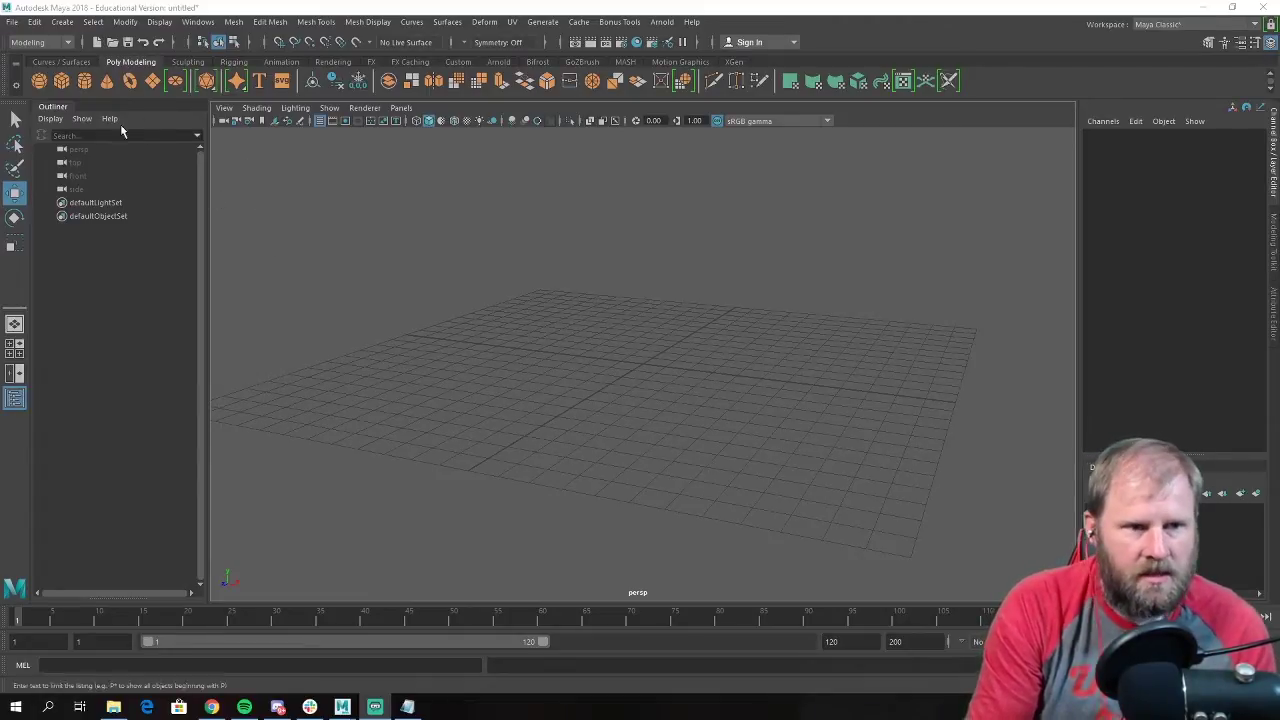
Create a NURBS sphere at the origin and raise it to about 2.56 on the Y axis.
left_click(54, 62)
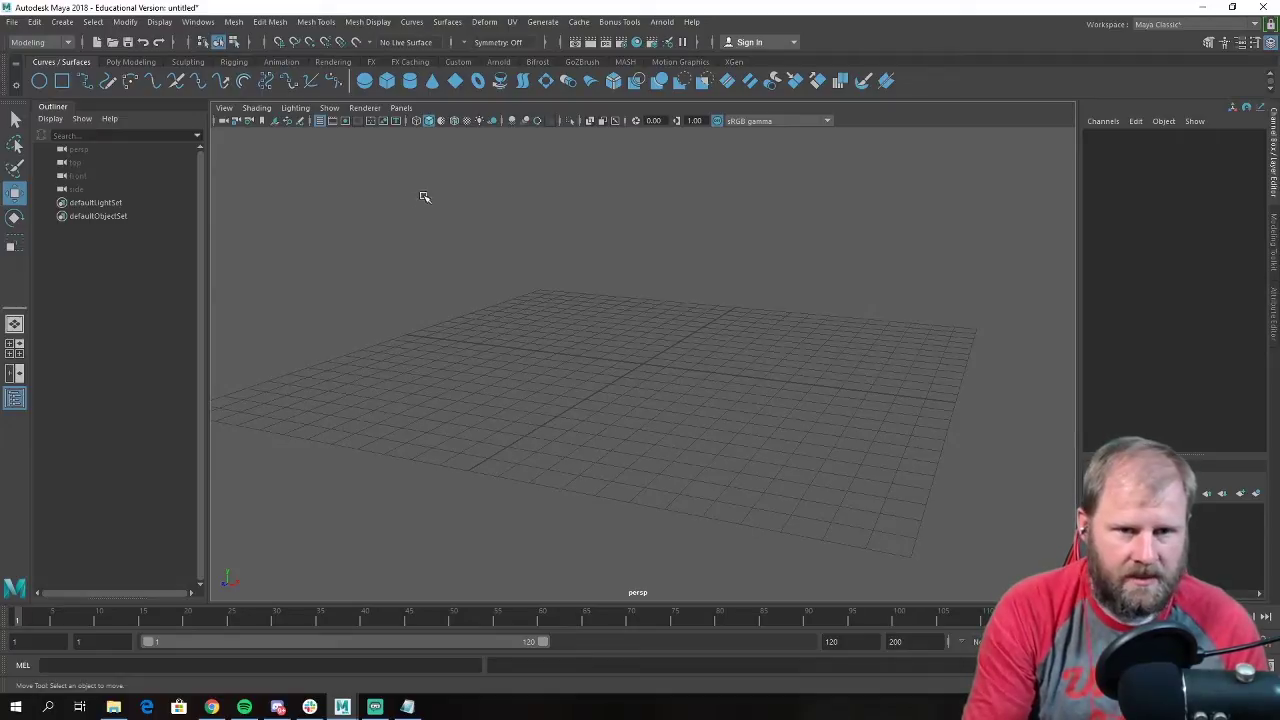
left_click(364, 82)
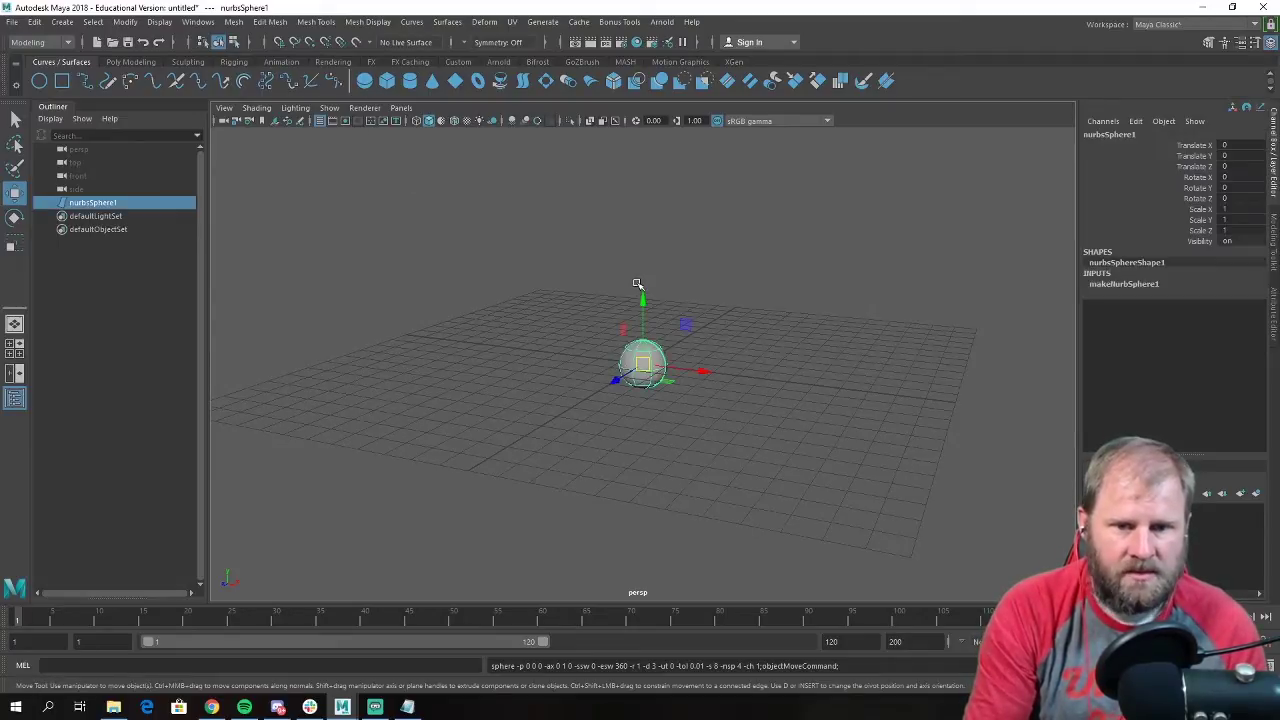
left_click_drag(643, 300, 647, 236)
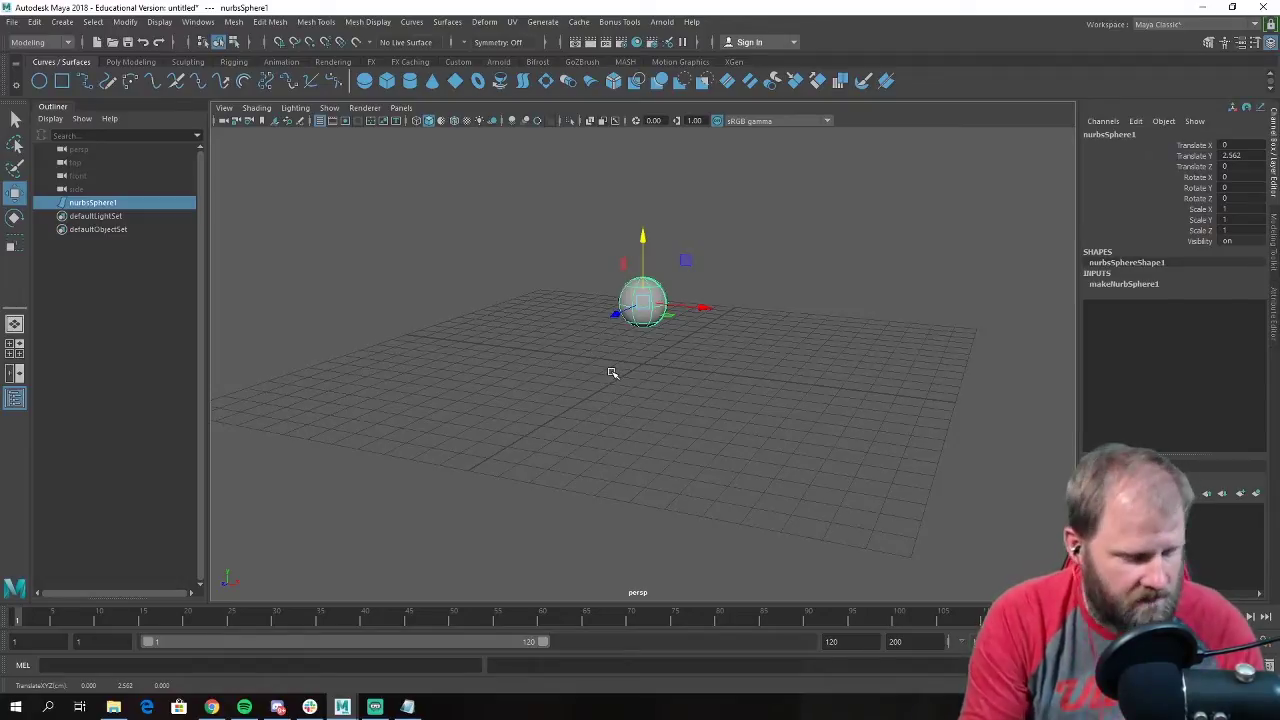
Scale the NURBS sphere uniformly to about 5.24 and delete it.
key("e")
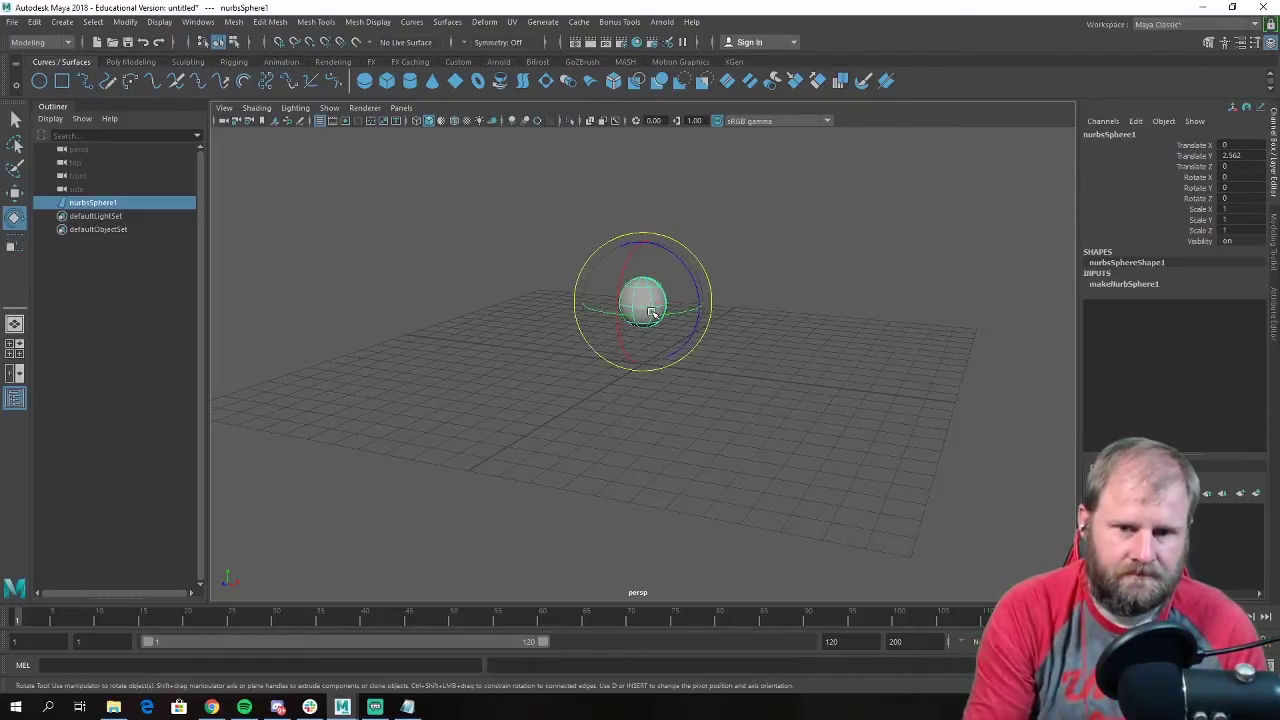
key("r")
left_click_drag(645, 305, 648, 219)
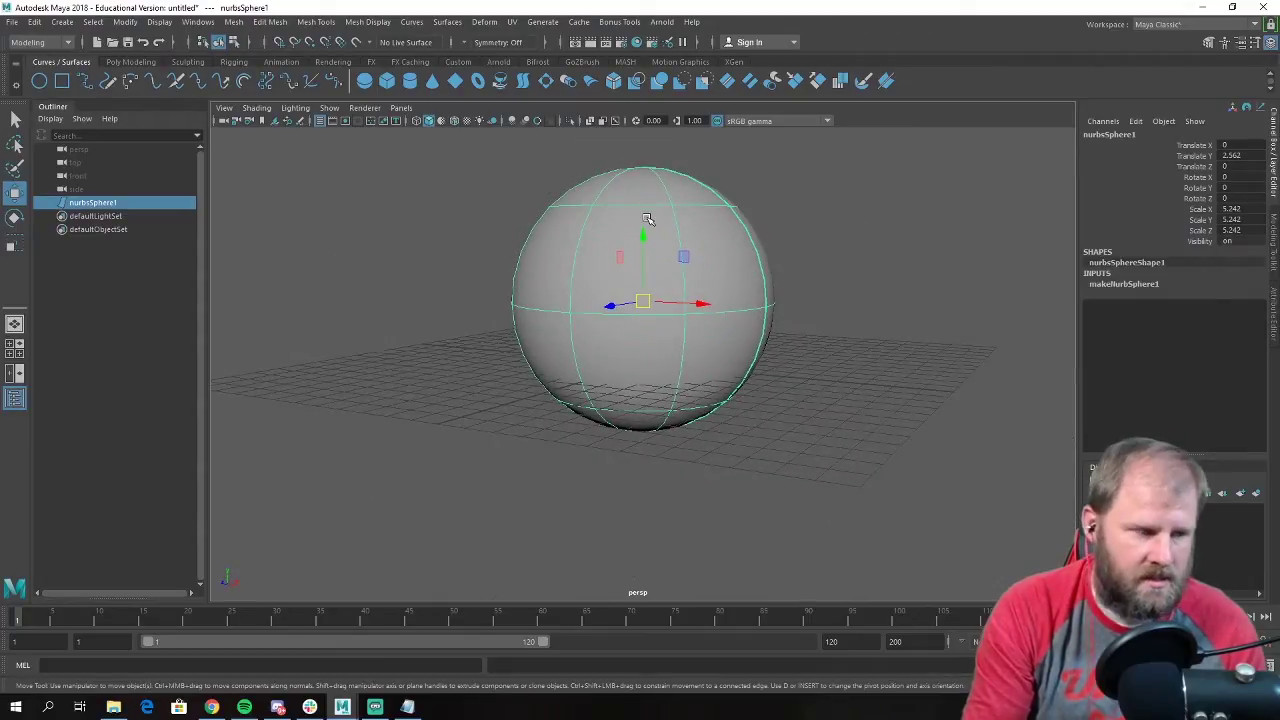
key("Delete")
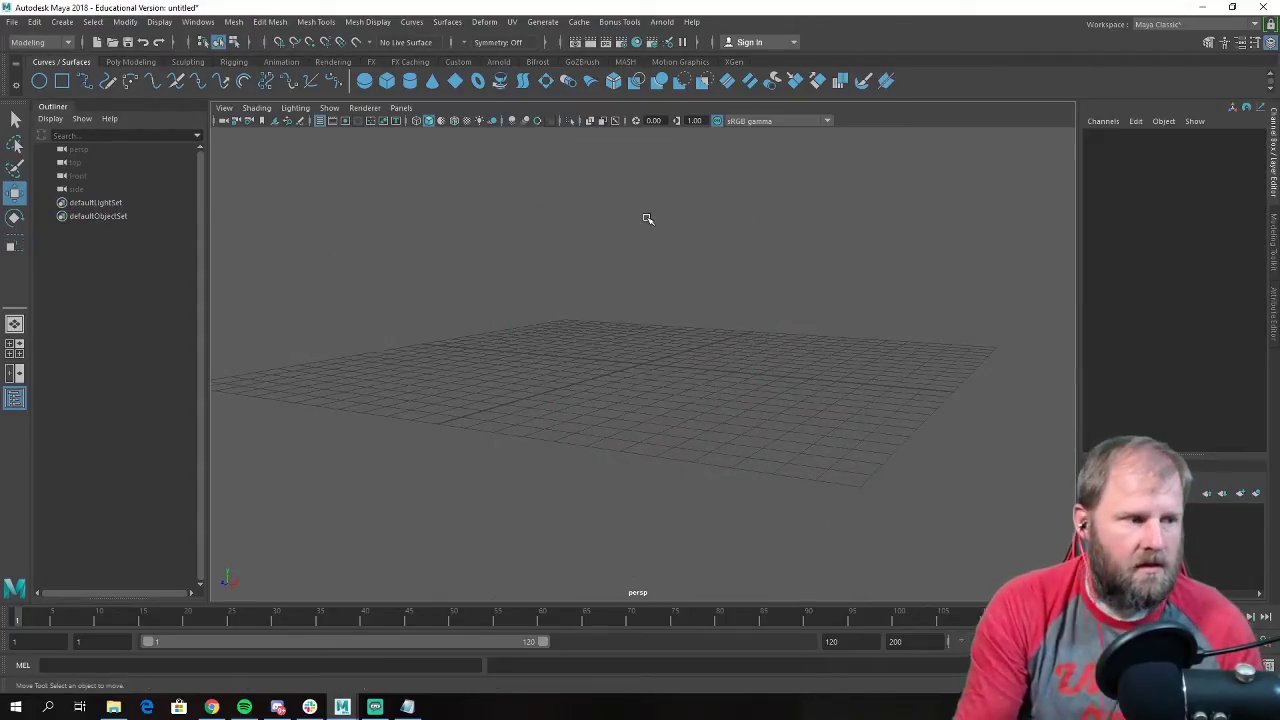
Examine the empty perspective grid from several angles and distances by orbiting, panning and zooming.
left_click_drag(611, 318, 616, 314, "alt")
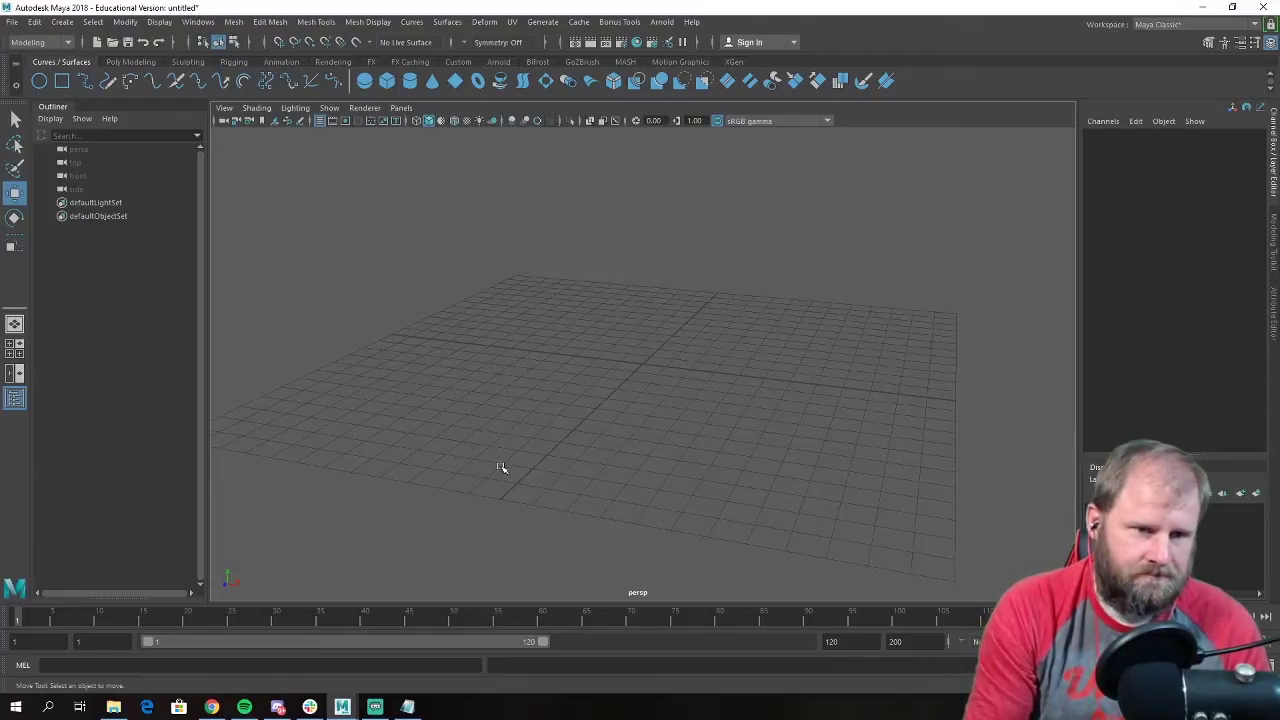
left_click(130, 61)
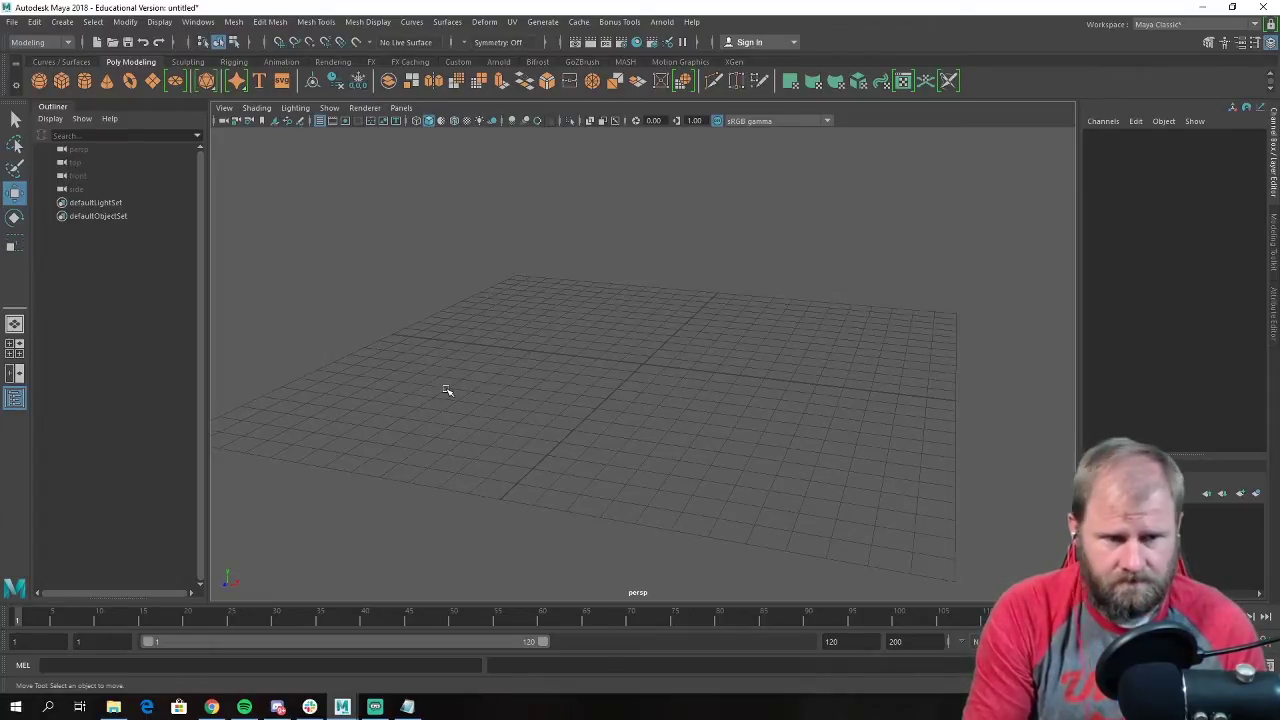
left_click_drag(591, 297, 557, 314, "alt")
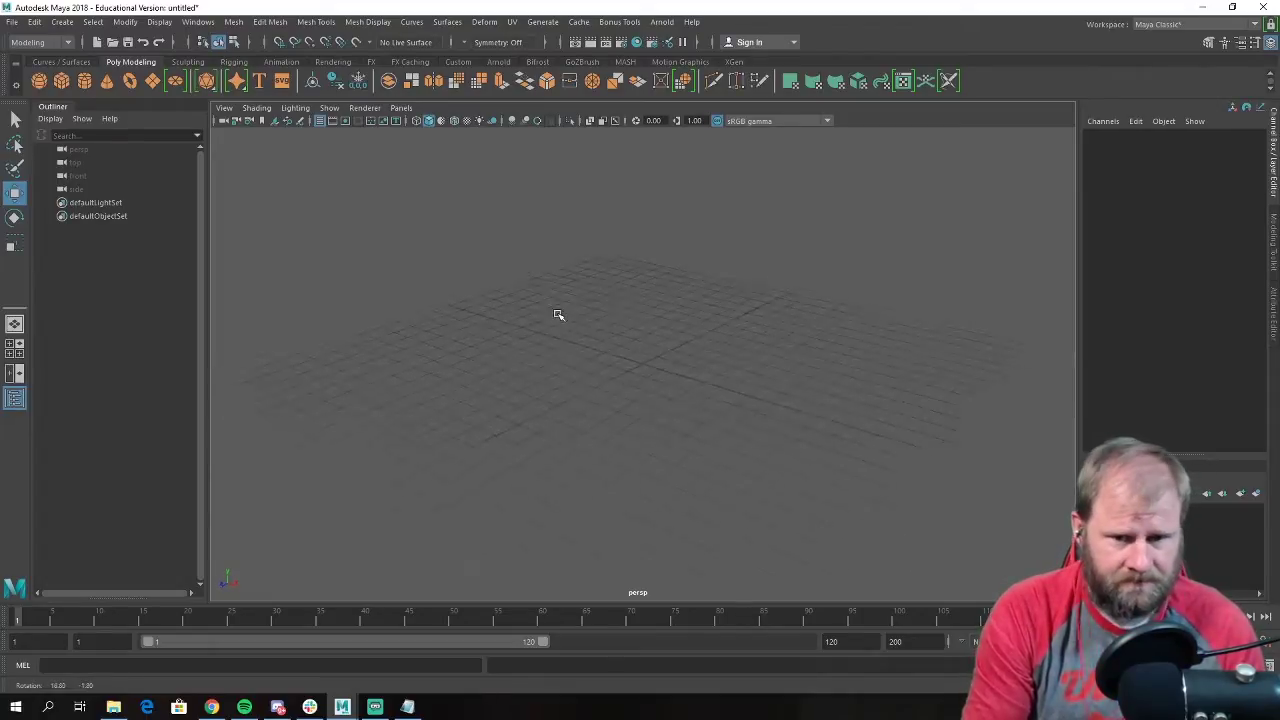
mouse_move(557, 314)
right_mouse_down("alt")
mouse_move(620, 349)
mouse_move(697, 354)
mouse_move(651, 326)
mouse_move(726, 357)
mouse_move(566, 311)
right_mouse_up("alt")
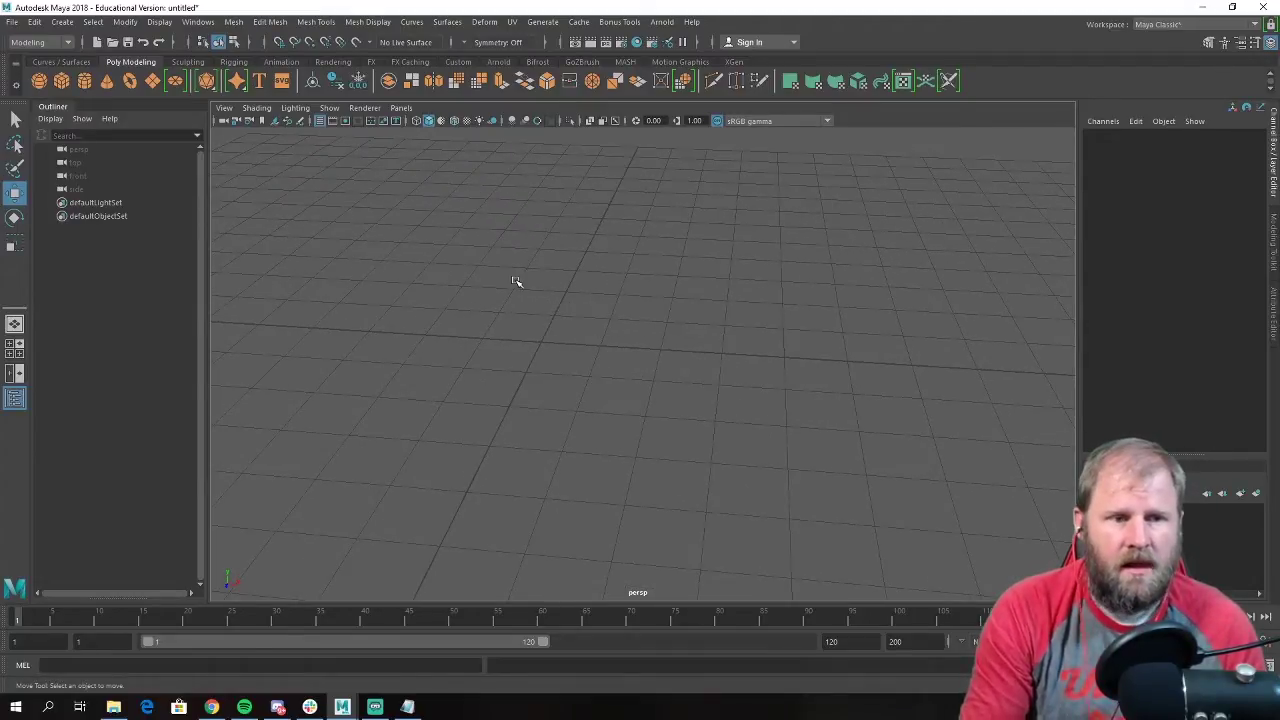
right_click_drag(491, 303, 471, 283, "alt")
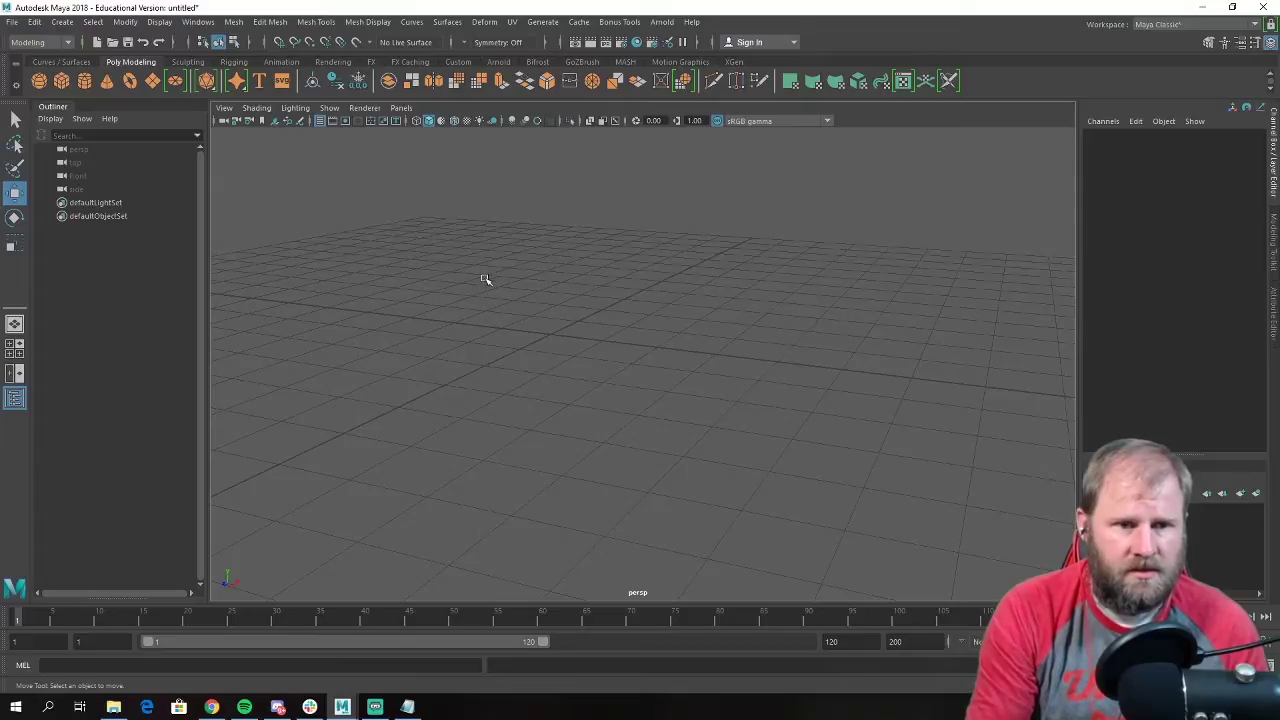
left_click_drag(605, 231, 625, 246, "alt")
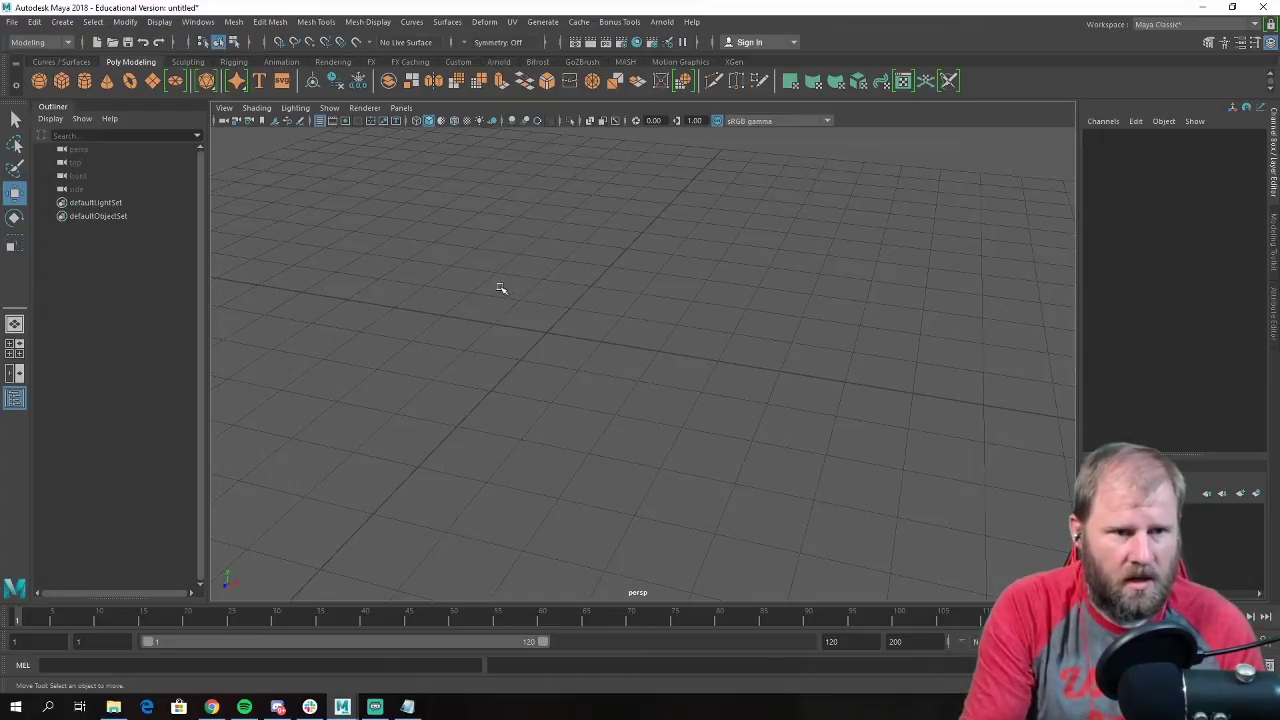
mouse_move(534, 274)
left_mouse_down("alt")
mouse_move(486, 257)
mouse_move(466, 294)
mouse_move(474, 269)
mouse_move(515, 291)
left_mouse_up("alt")
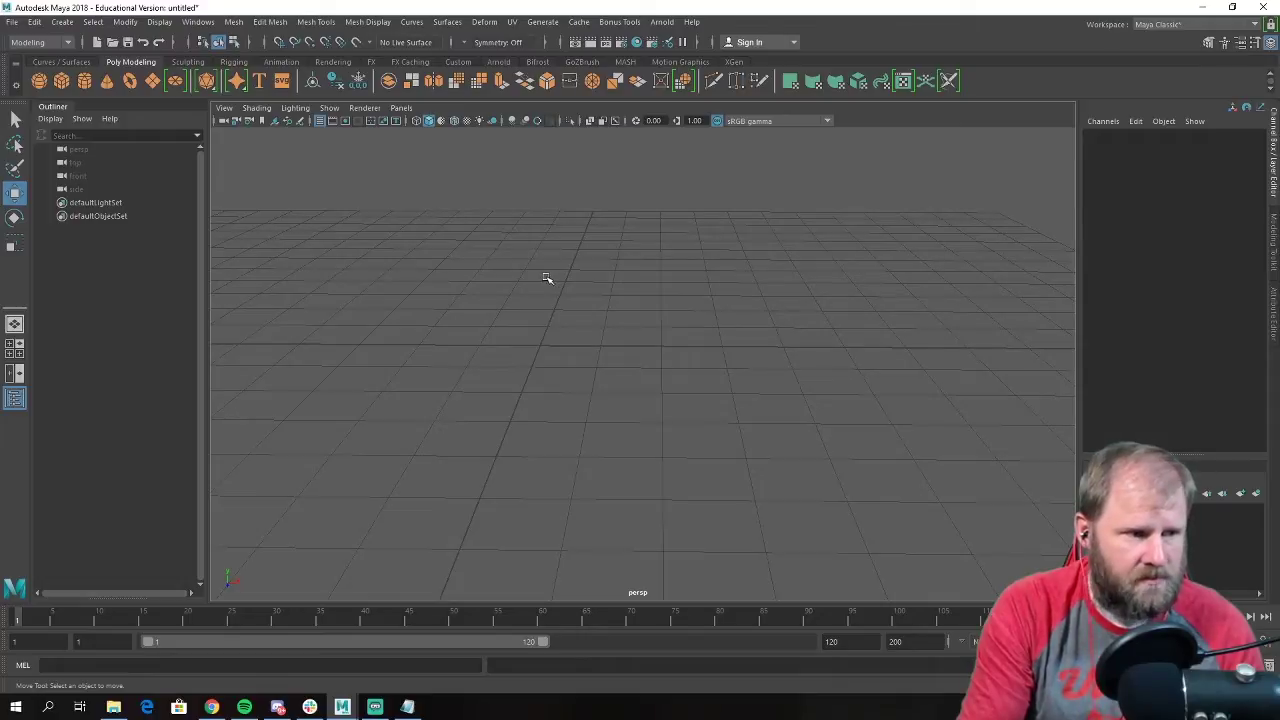
left_click_drag(546, 278, 573, 277, "alt")
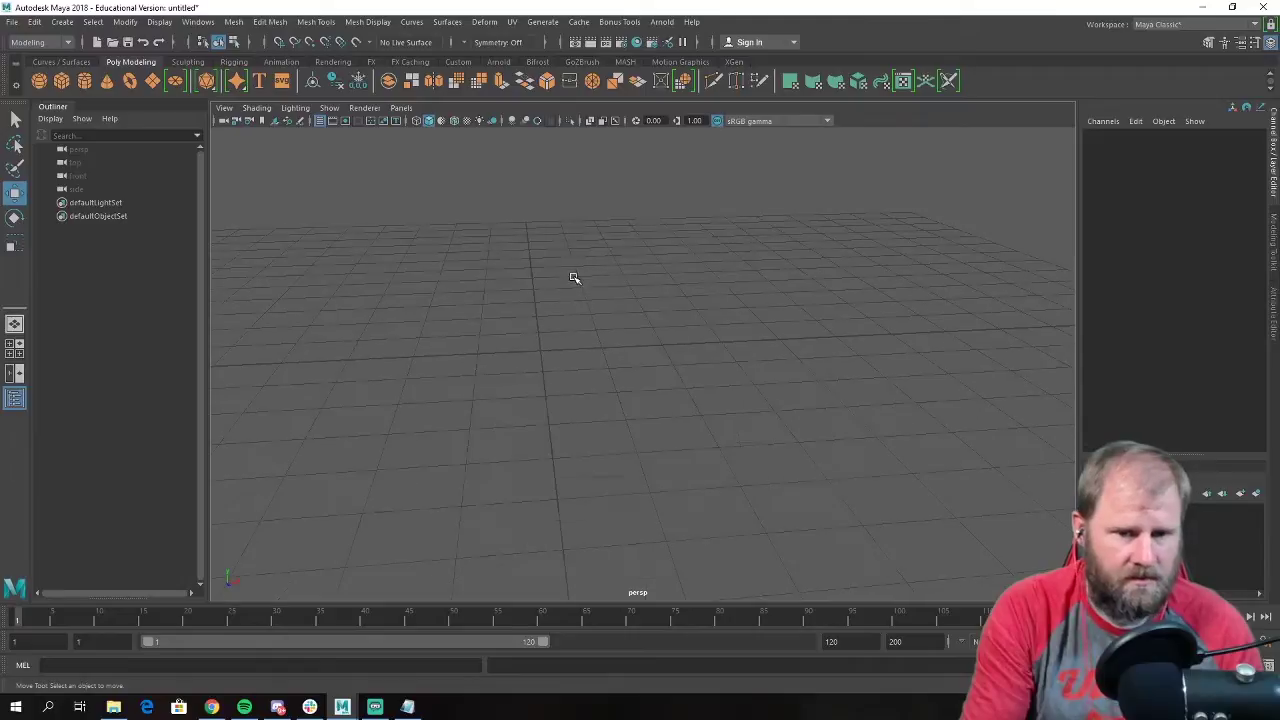
scroll(551, 289, "up", 5)
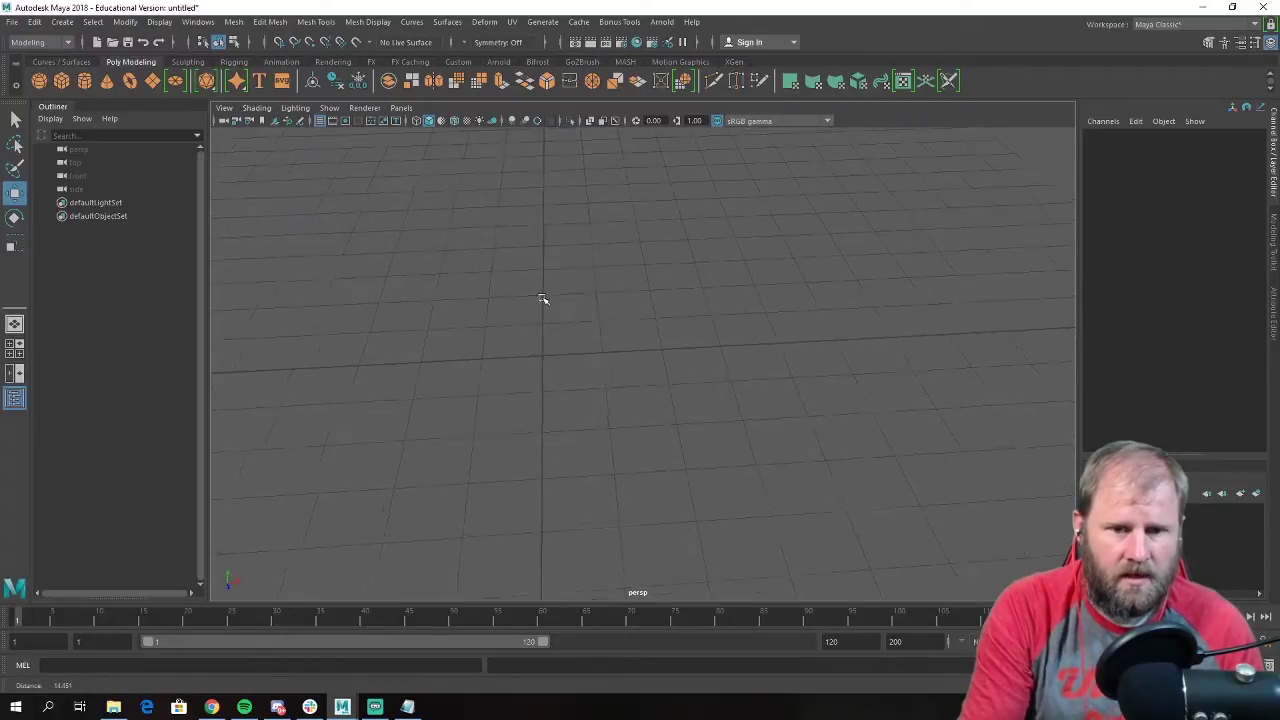
scroll(469, 309, "up", 1)
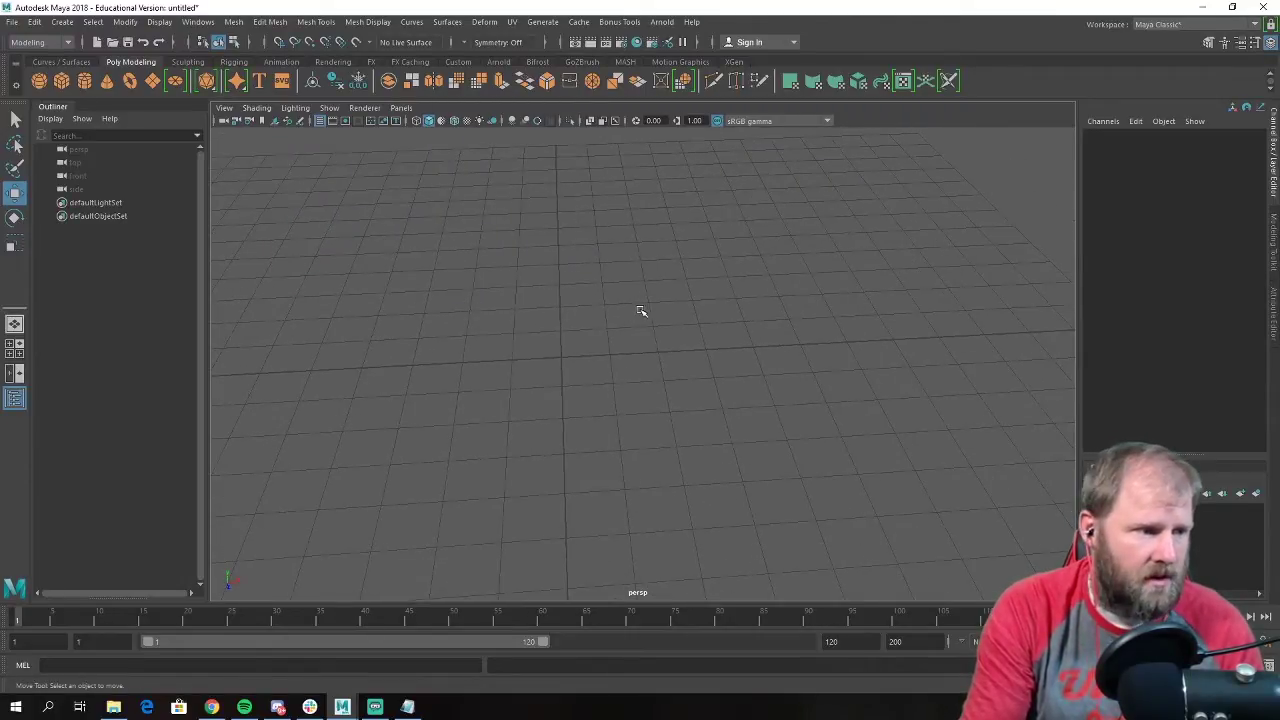
scroll(596, 316, "up", 1)
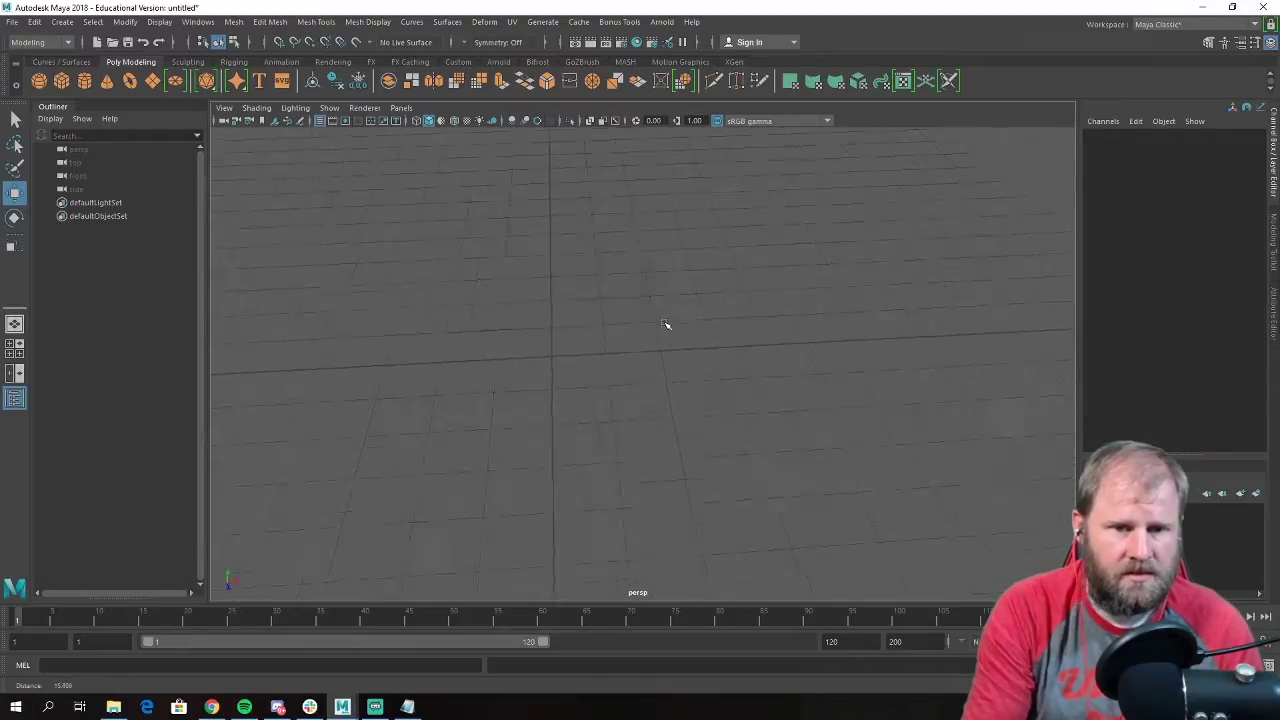
scroll(341, 332, "down", 3)
scroll(680, 320, "up", 5)
left_click_drag(680, 320, 617, 283, "alt")
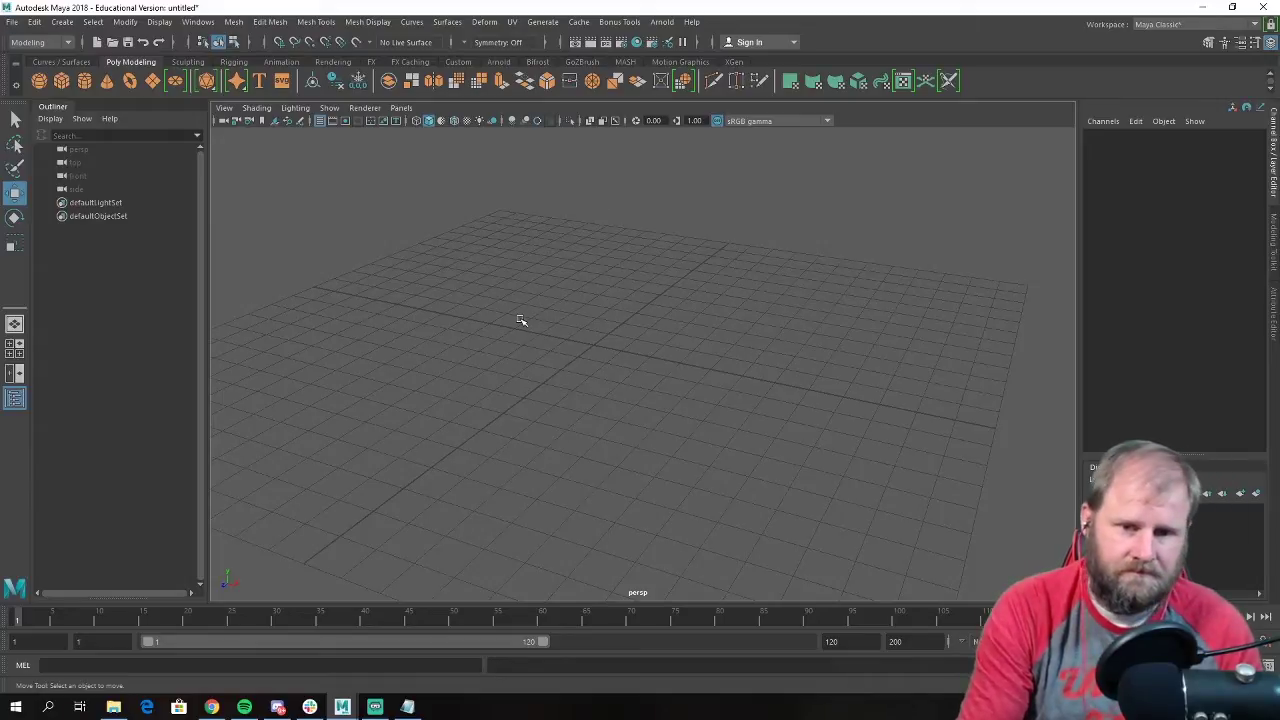
left_click_drag(520, 320, 551, 314, "alt")
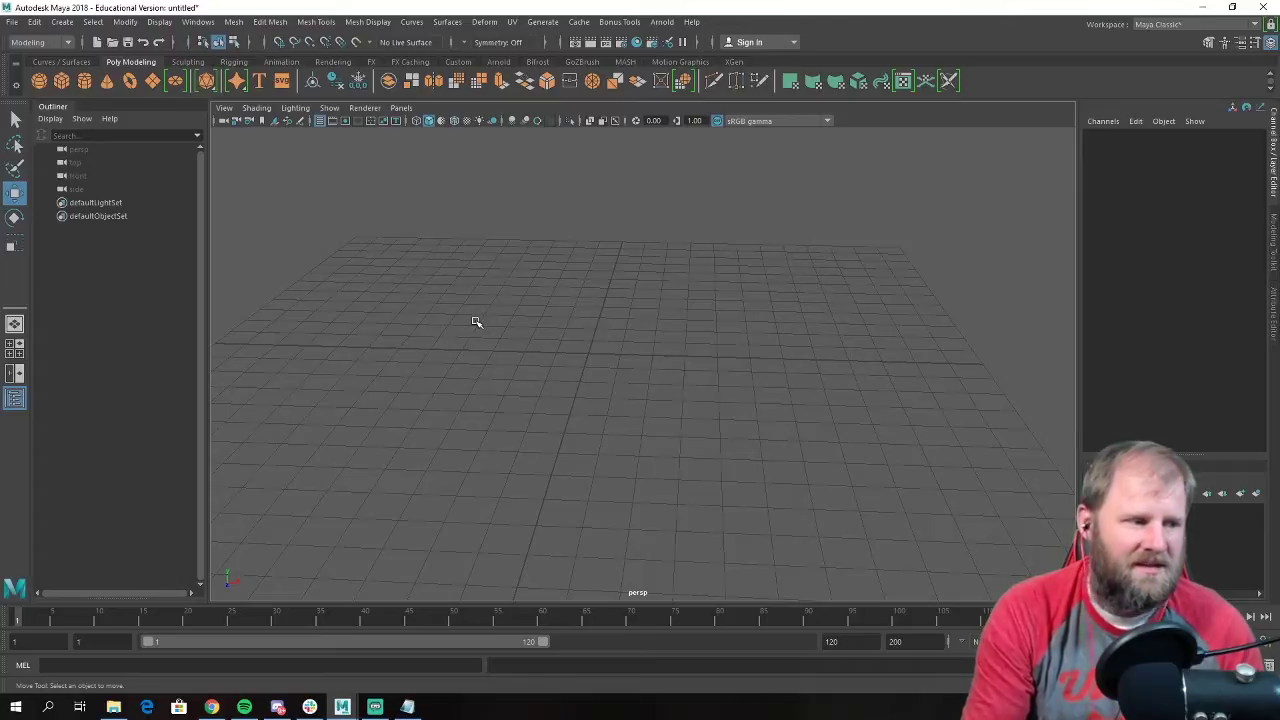
left_click_drag(440, 306, 536, 326, "alt")
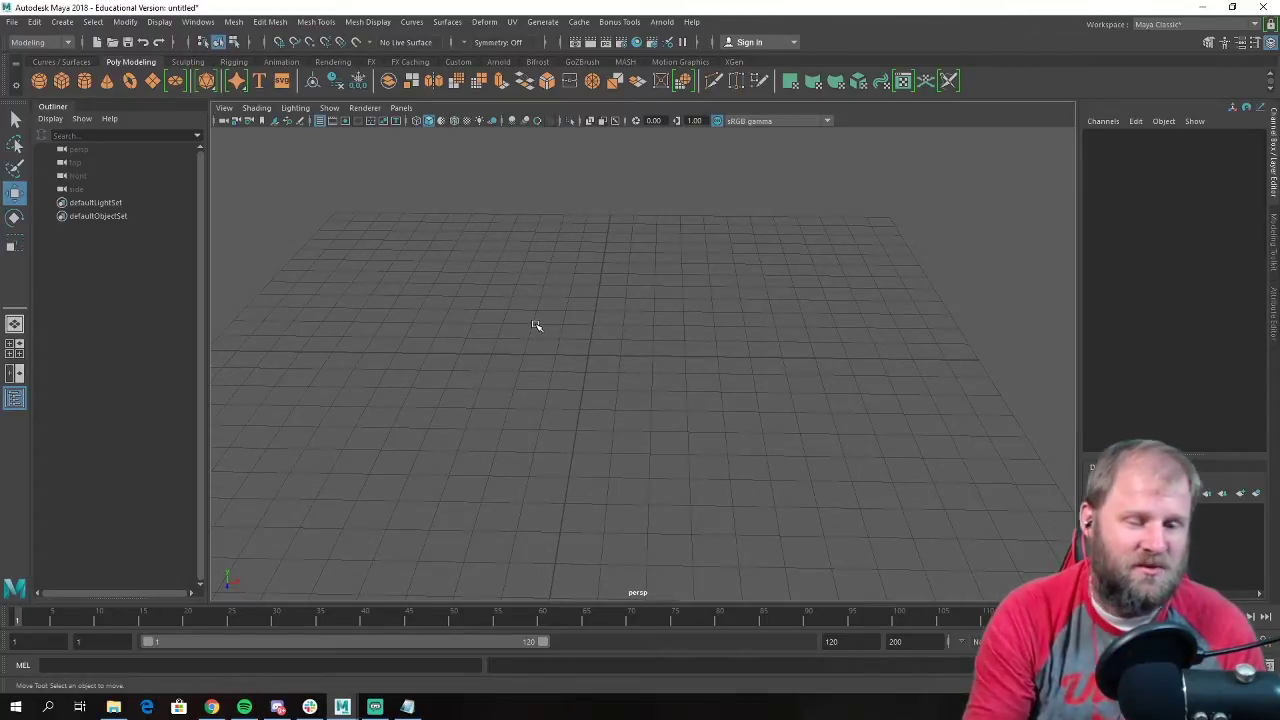
right_click_drag(714, 277, 771, 338, "alt")
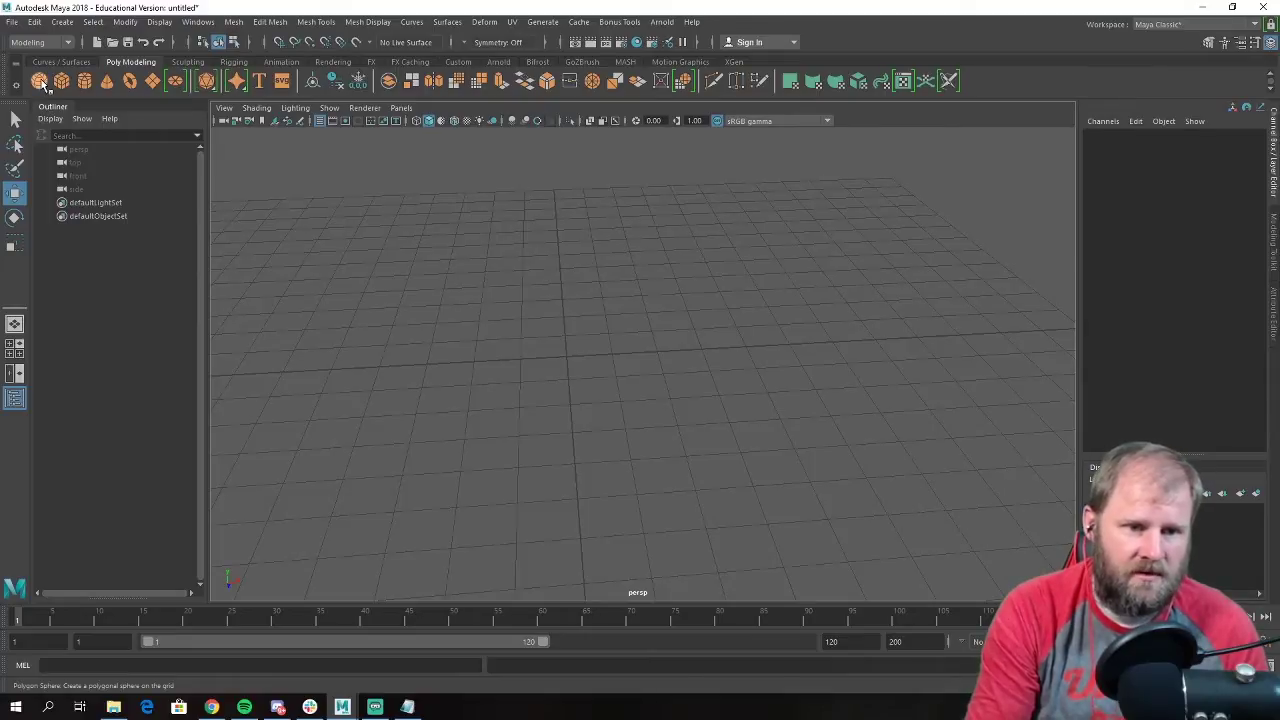
Create a polygon sphere at the origin and inspect its mesh from several angles and distances.
left_click(40, 81)
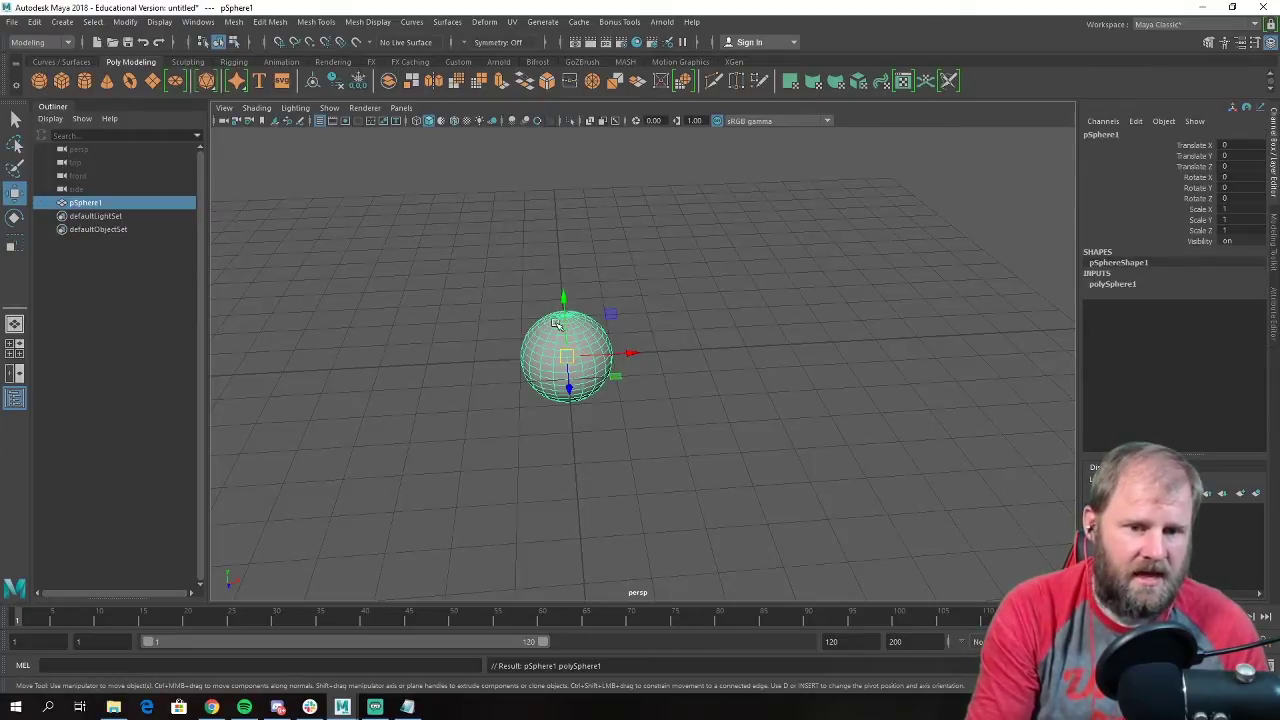
right_click_drag(497, 430, 711, 371, "alt")
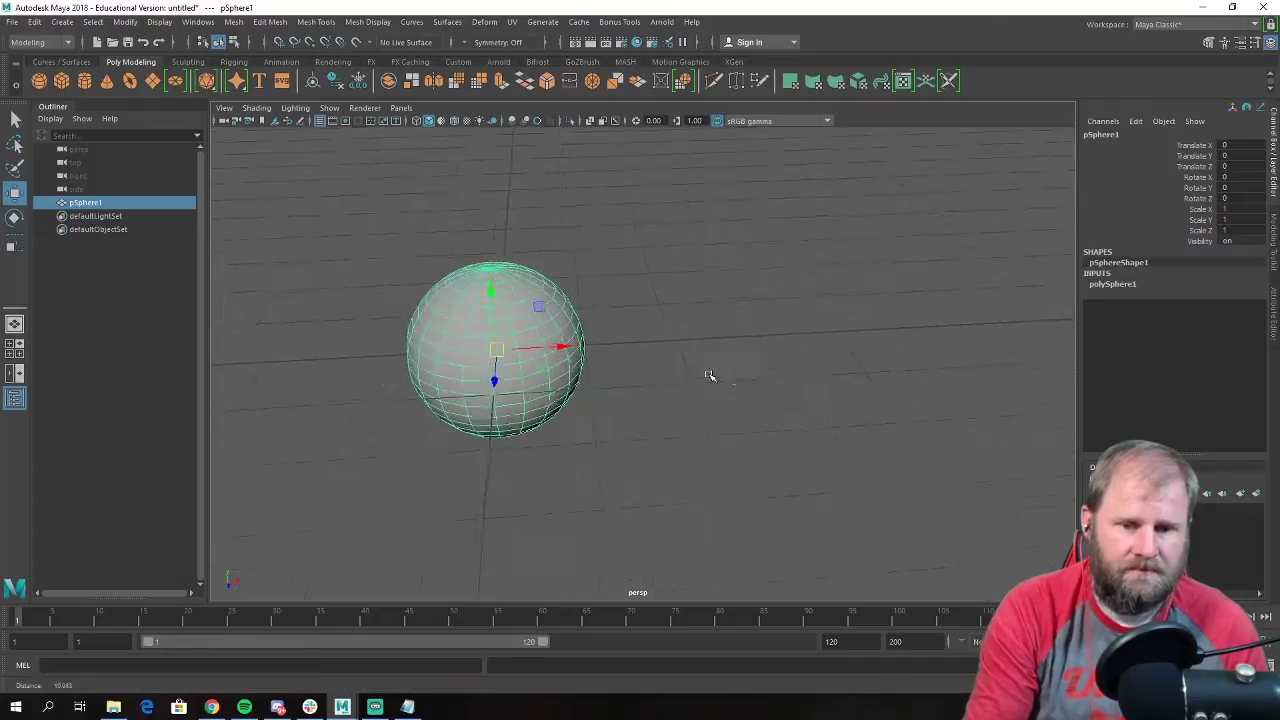
left_click_drag(711, 371, 807, 357, "alt")
scroll(807, 357, "up", 5)
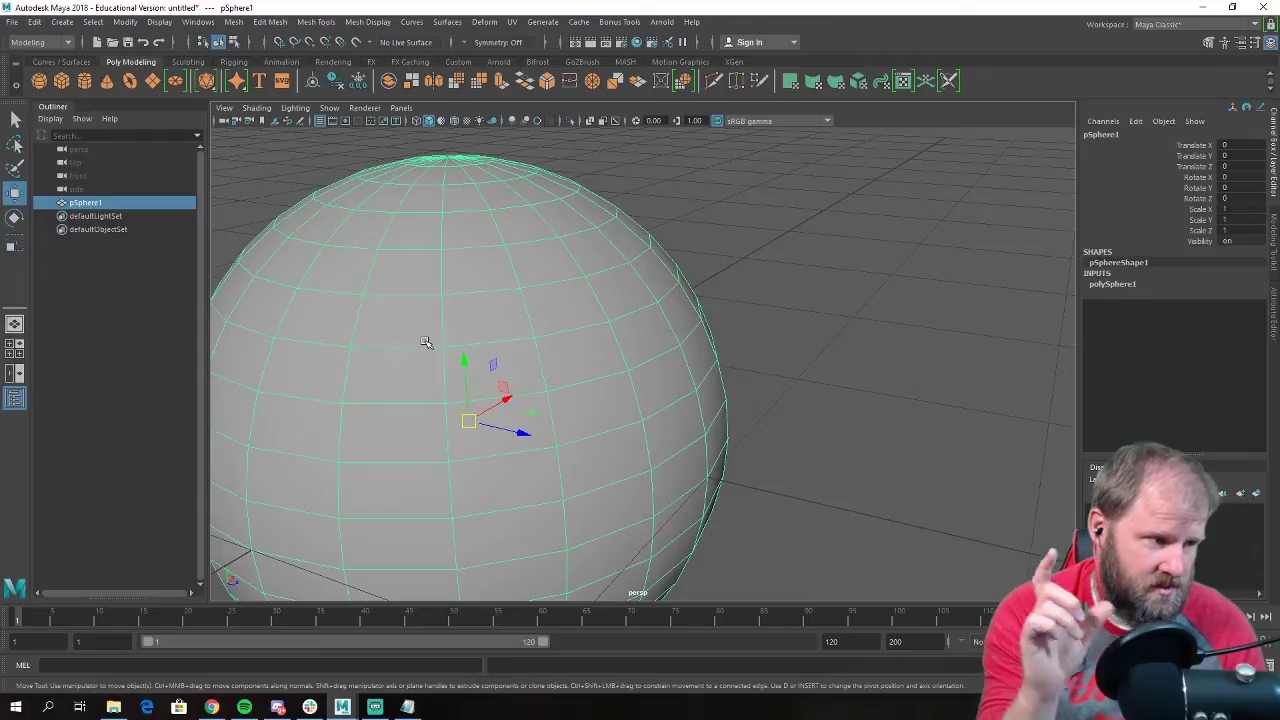
scroll(674, 309, "down", 5)
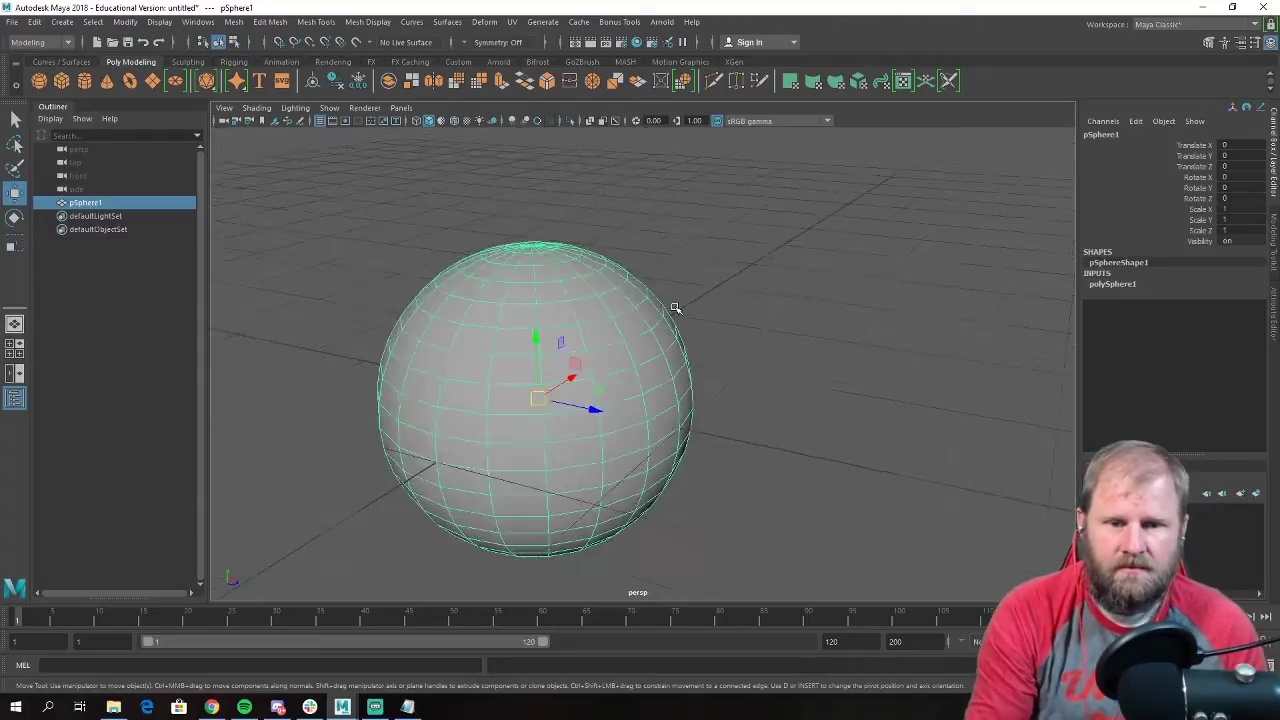
left_click_drag(694, 340, 640, 321, "alt")
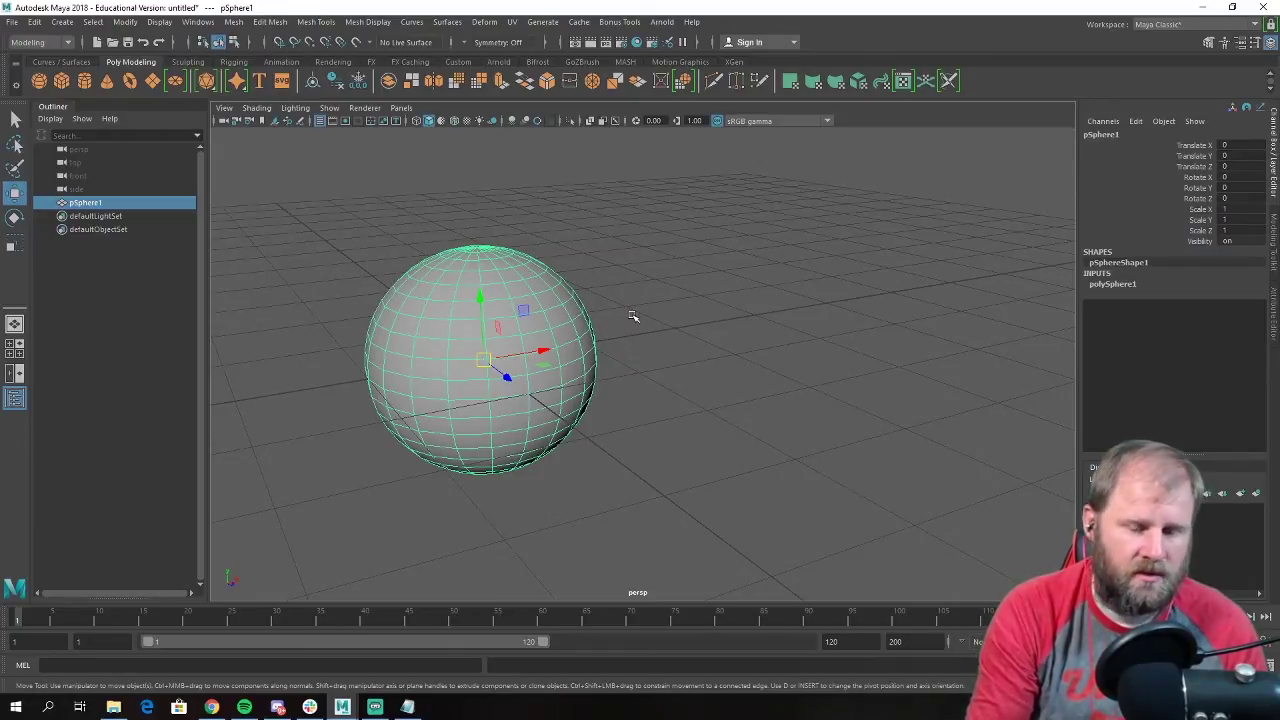
left_click_drag(630, 320, 686, 309, "alt")
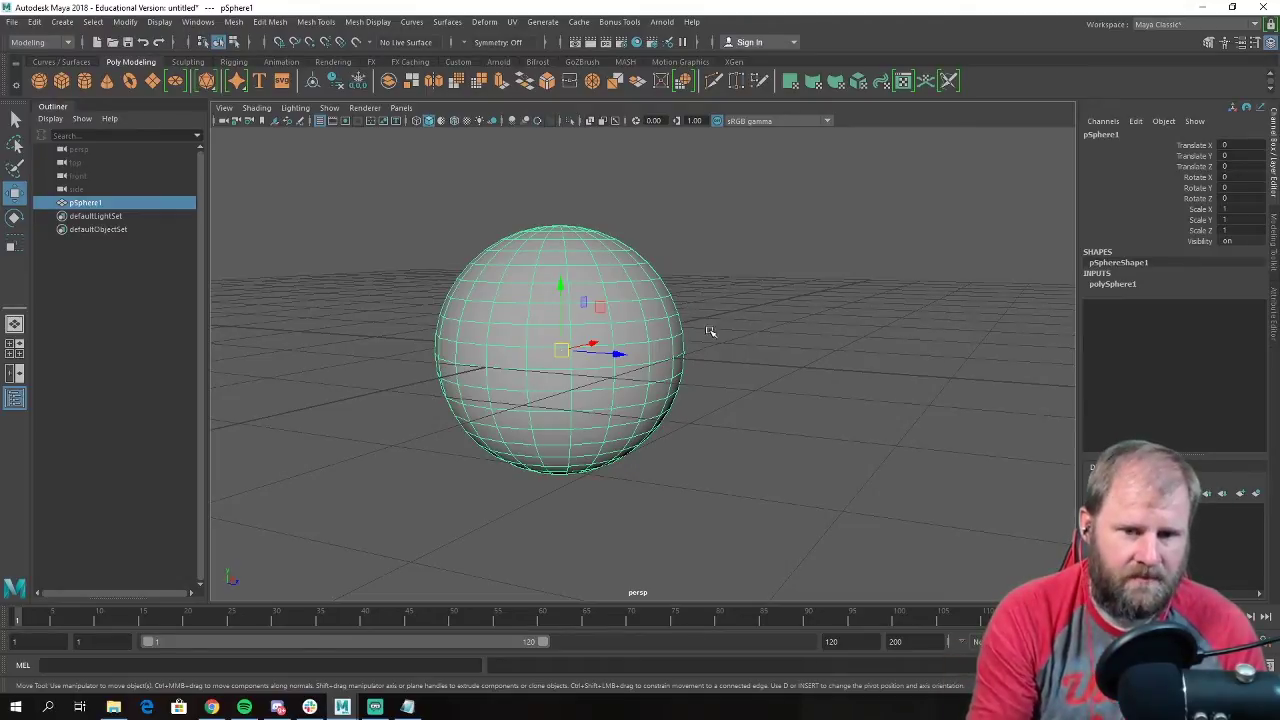
left_click_drag(709, 331, 720, 386, "alt")
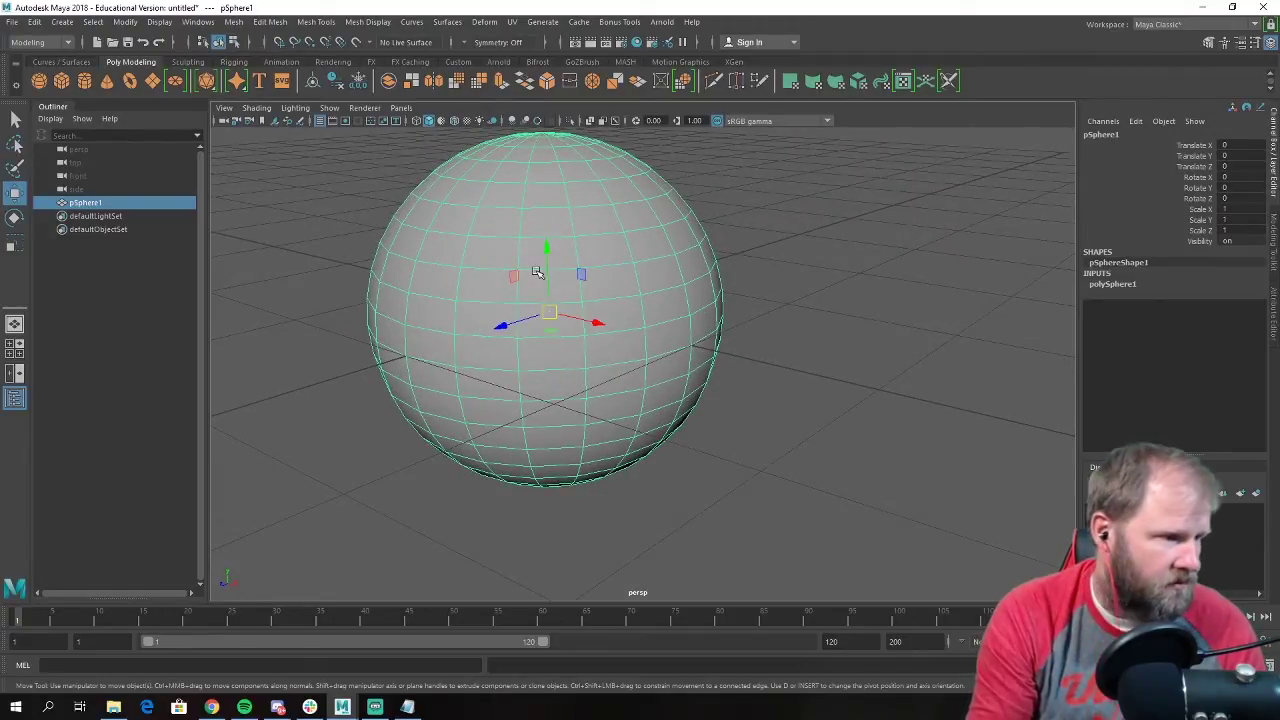
mouse_move(886, 353)
left_mouse_down("alt")
mouse_move(949, 360)
mouse_move(887, 365)
left_mouse_up("alt")
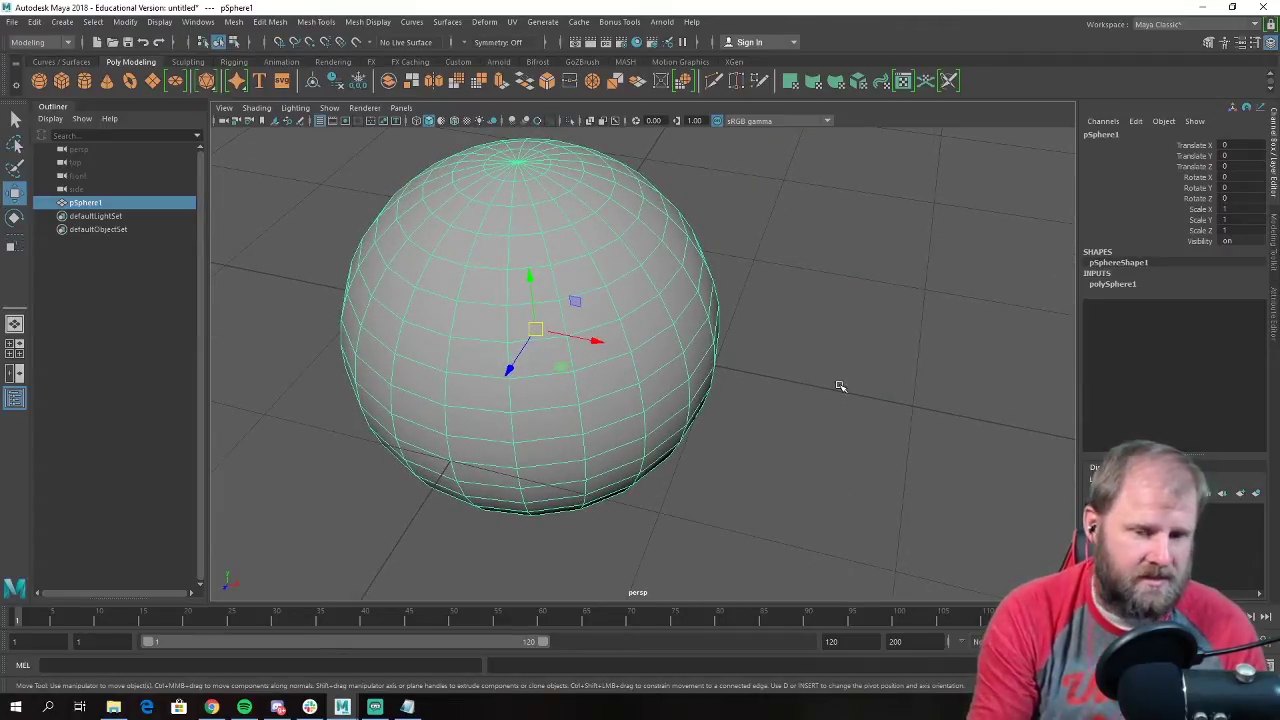
right_click_drag(837, 383, 814, 366, "alt")
mouse_move(814, 366)
left_mouse_down("alt")
mouse_move(777, 309)
mouse_move(834, 365)
left_mouse_up("alt")
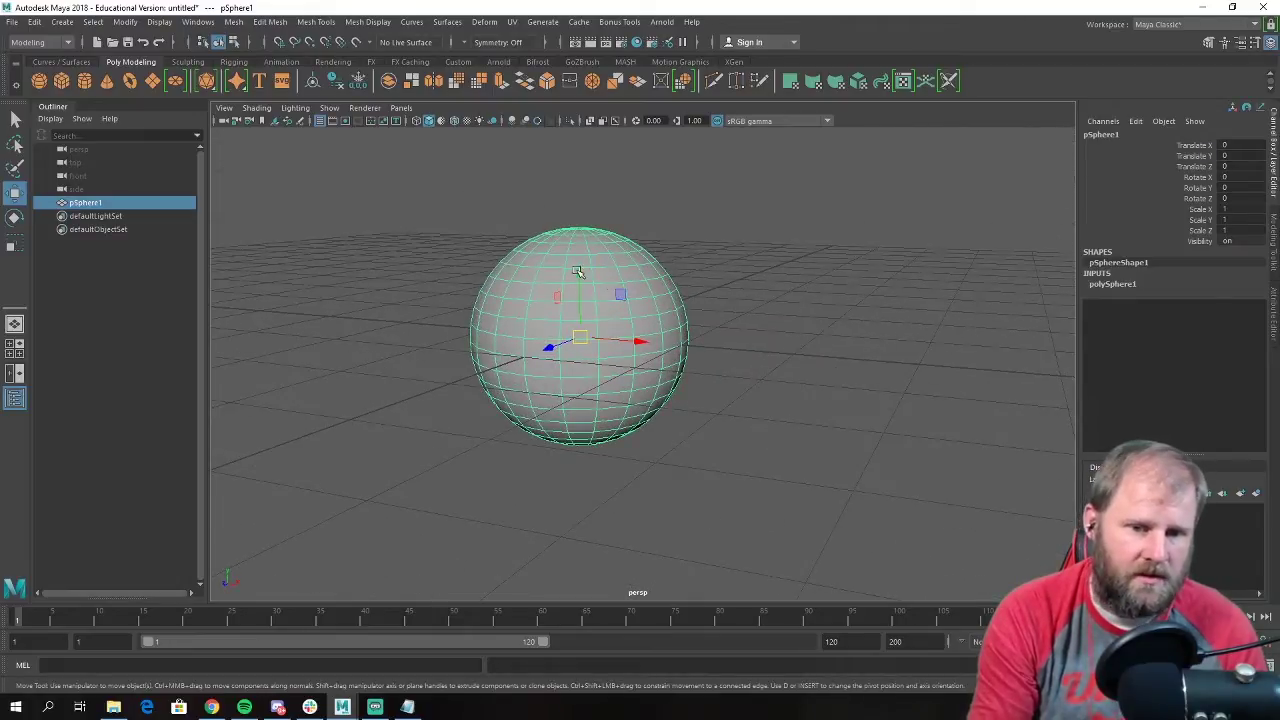
Move the polygon sphere to about 0.869 on Y and 0.404 on X, undoing a trial move along Z.
left_click_drag(578, 272, 546, 173)
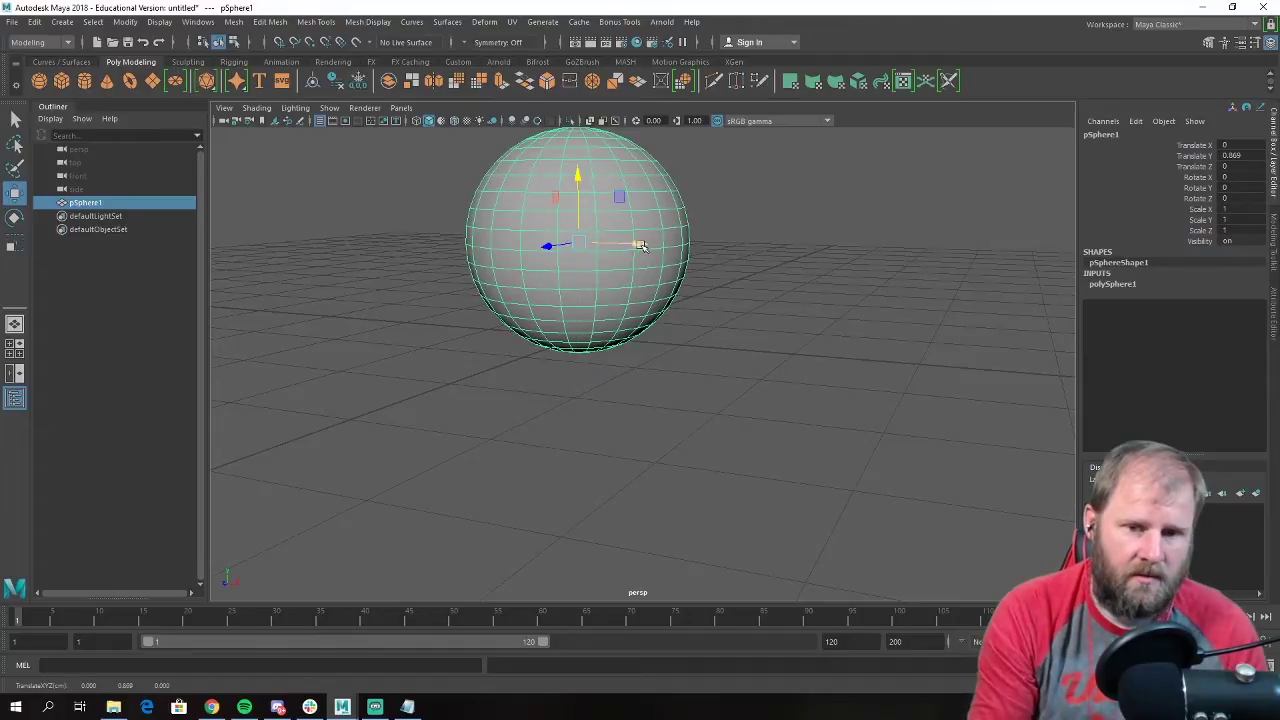
left_click_drag(640, 244, 473, 327)
key("ctrl+z")
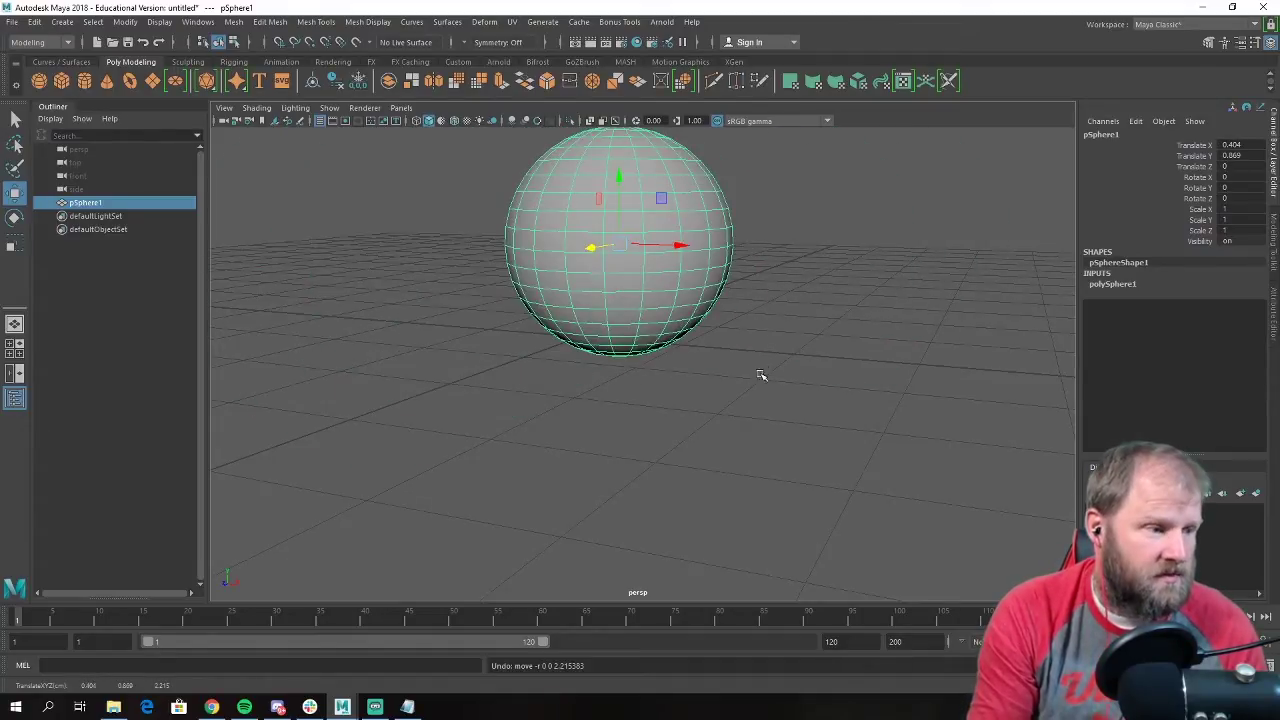
left_click_drag(777, 342, 705, 369, "alt")
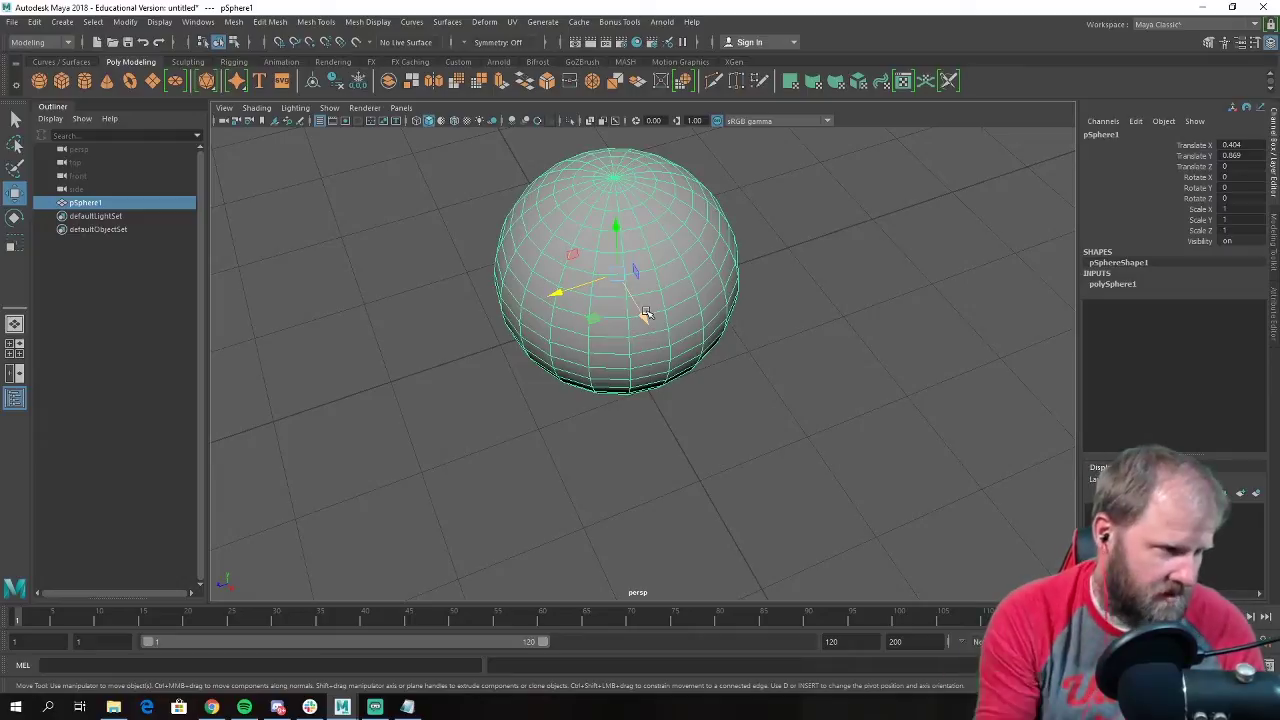
mouse_move(775, 283)
left_mouse_down("alt")
mouse_move(806, 271)
mouse_move(774, 265)
left_mouse_up("alt")
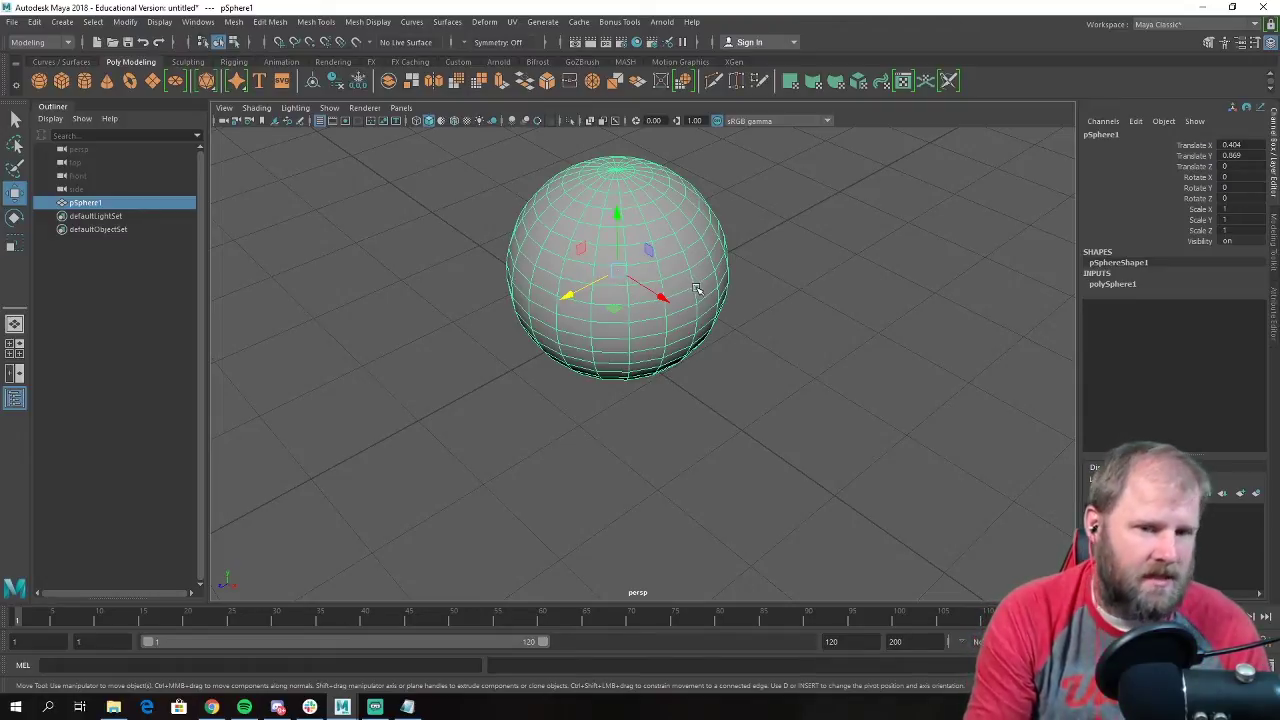
Try rotating the polygon sphere to about 7.488 on X, 17.667 on Y and -66.583 on Z, and undo the rotations.
left_click(702, 308)
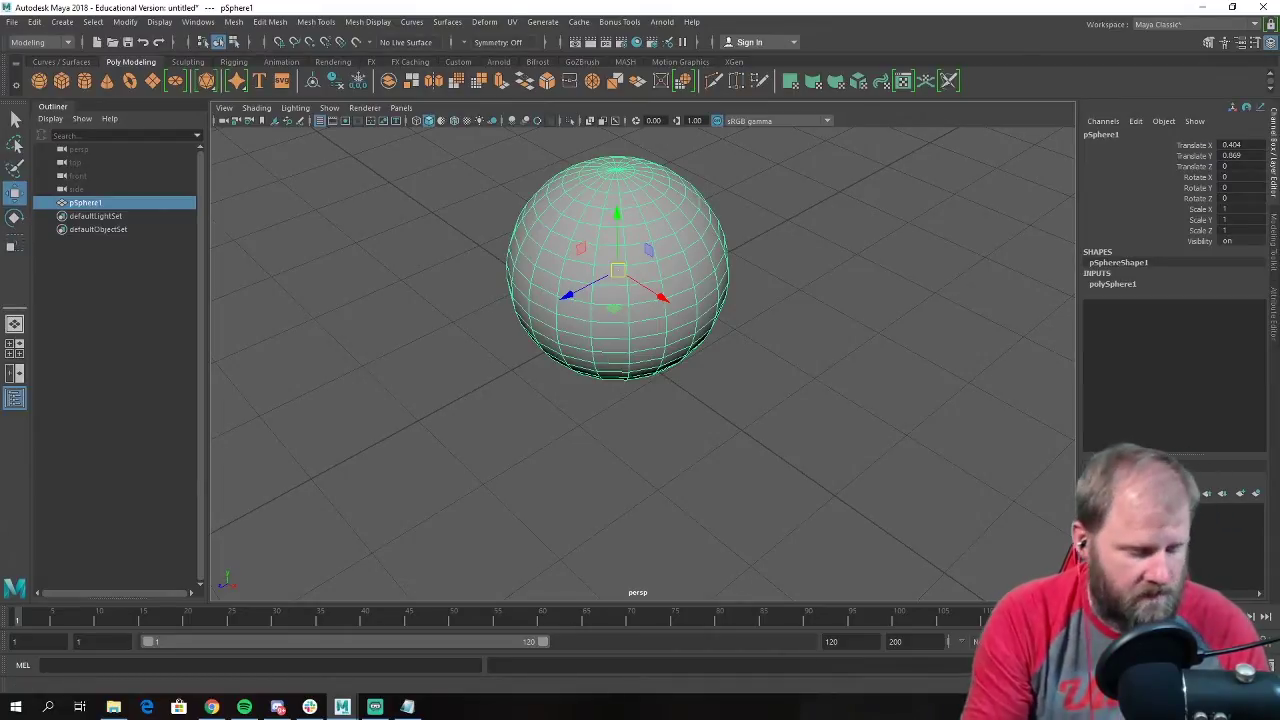
key("e")
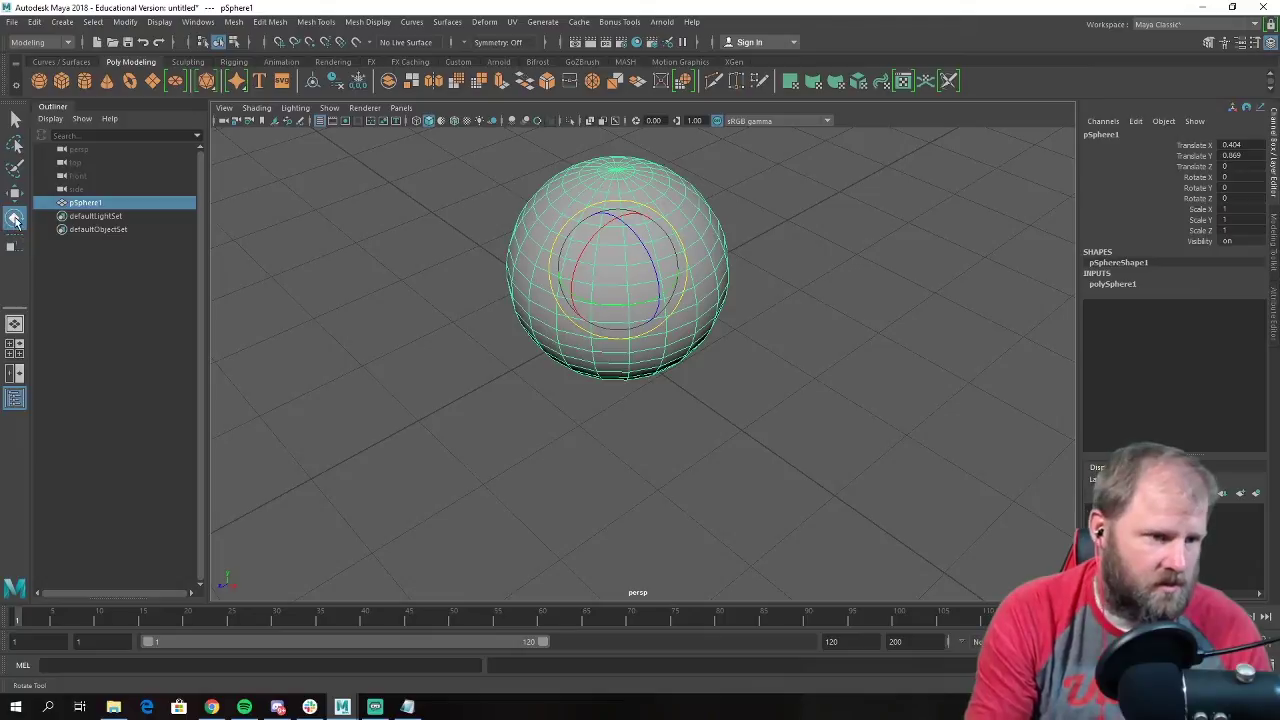
mouse_move(786, 286)
left_mouse_down("alt")
mouse_move(831, 257)
mouse_move(786, 283)
mouse_move(786, 300)
mouse_move(803, 269)
mouse_move(857, 277)
mouse_move(777, 277)
mouse_move(800, 277)
left_mouse_up("alt")
left_click_drag(655, 258, 592, 279)
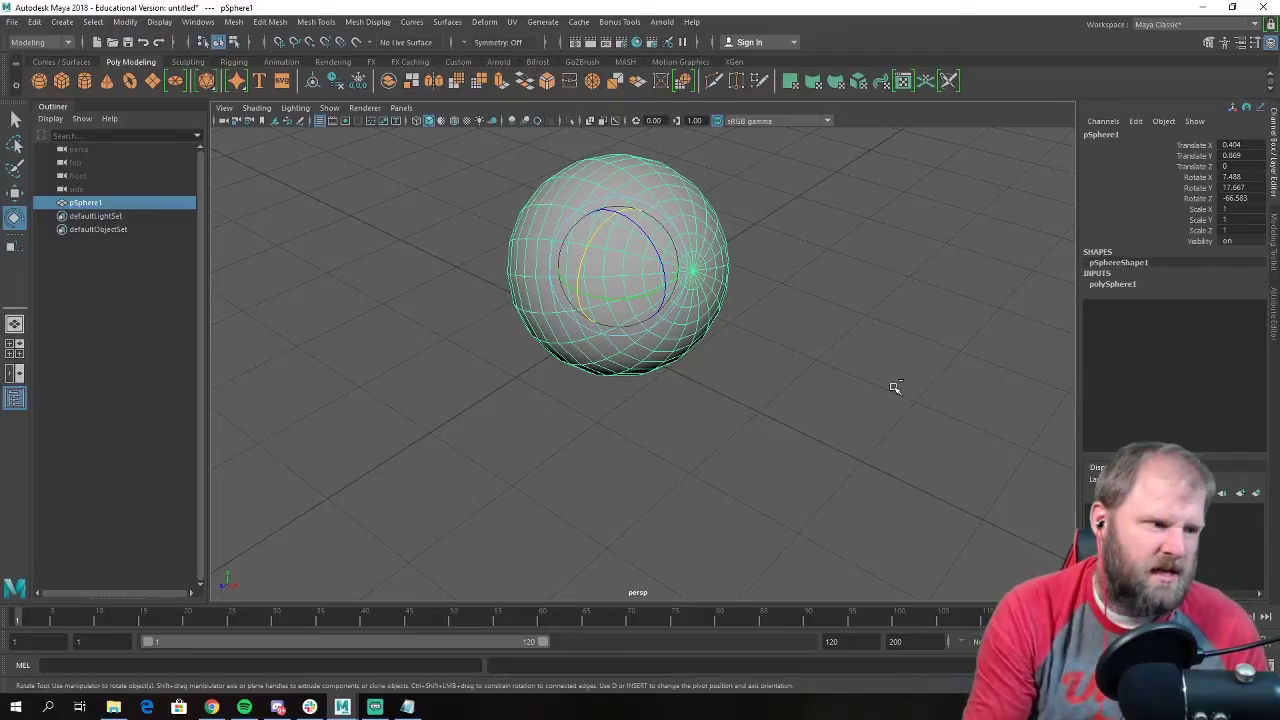
key("ctrl+z")
key("ctrl+z")
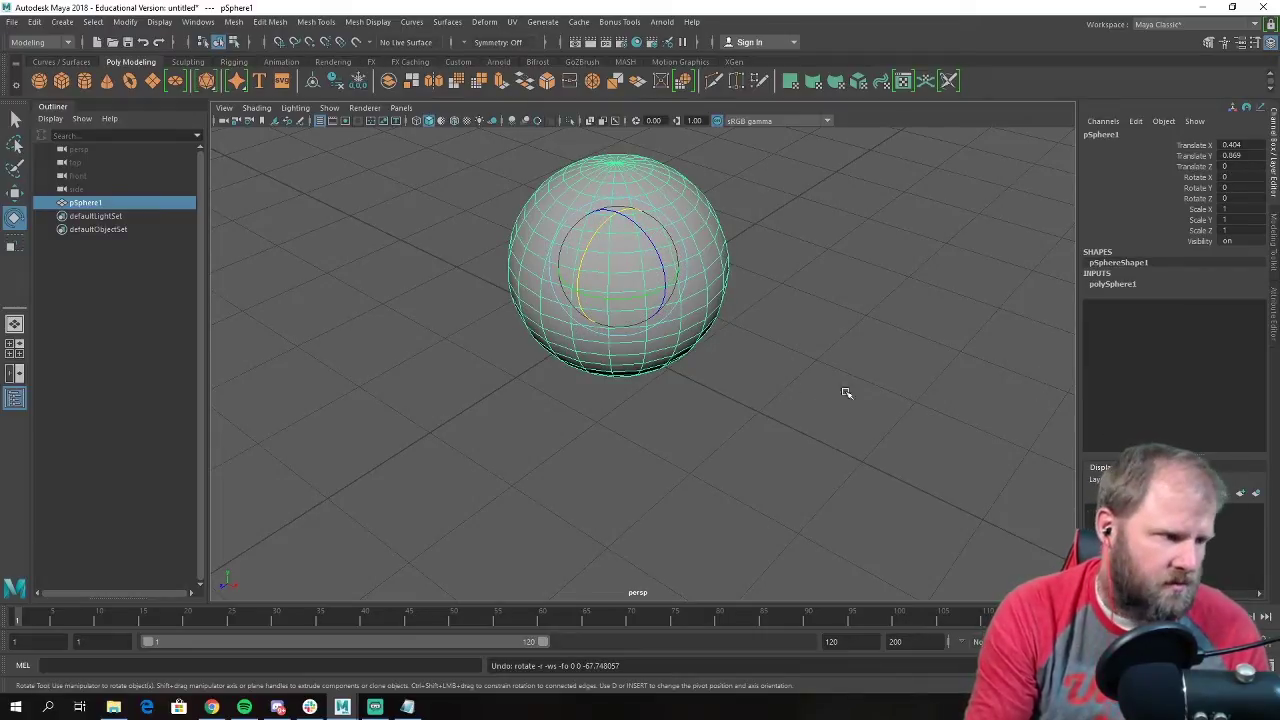
Compare the Move, Rotate and Scale manipulators on the selected sphere from several viewing angles.
key("w")
mouse_move(759, 356)
left_mouse_down("alt")
mouse_move(780, 346)
mouse_move(746, 343)
left_mouse_up("alt")
scroll(751, 374, "up", 3)
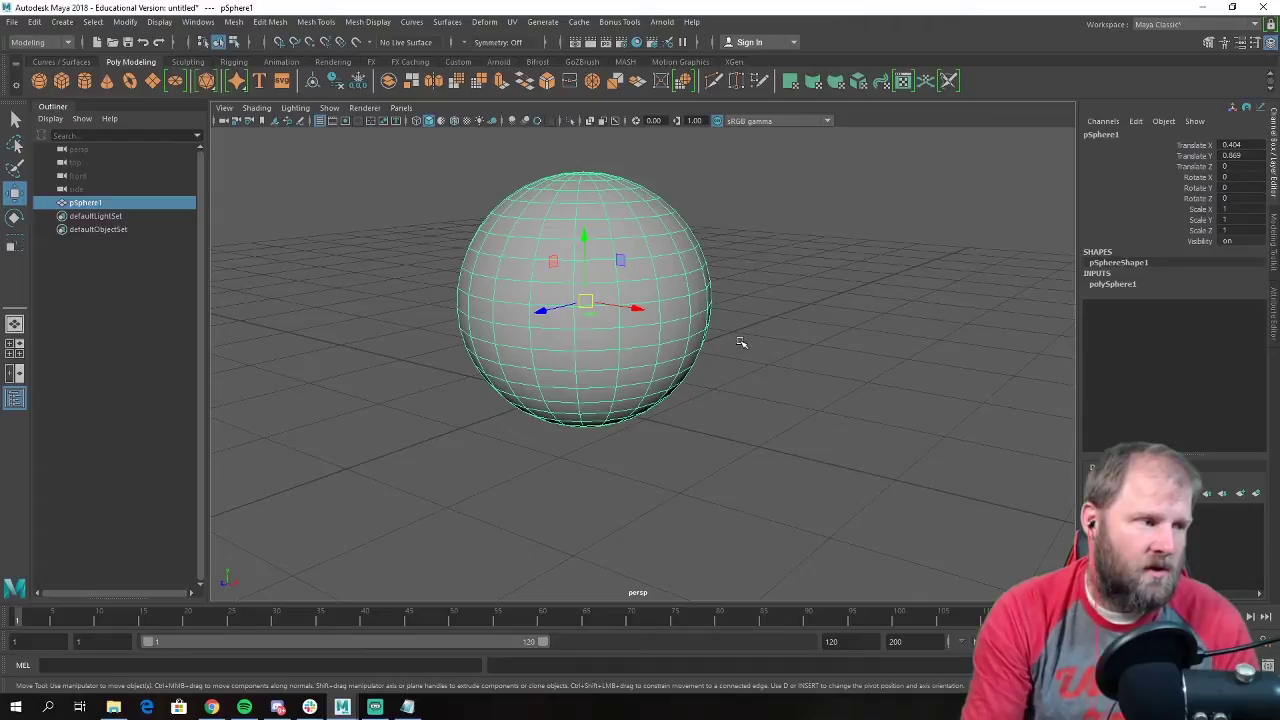
left_click_drag(413, 316, 365, 288, "alt")
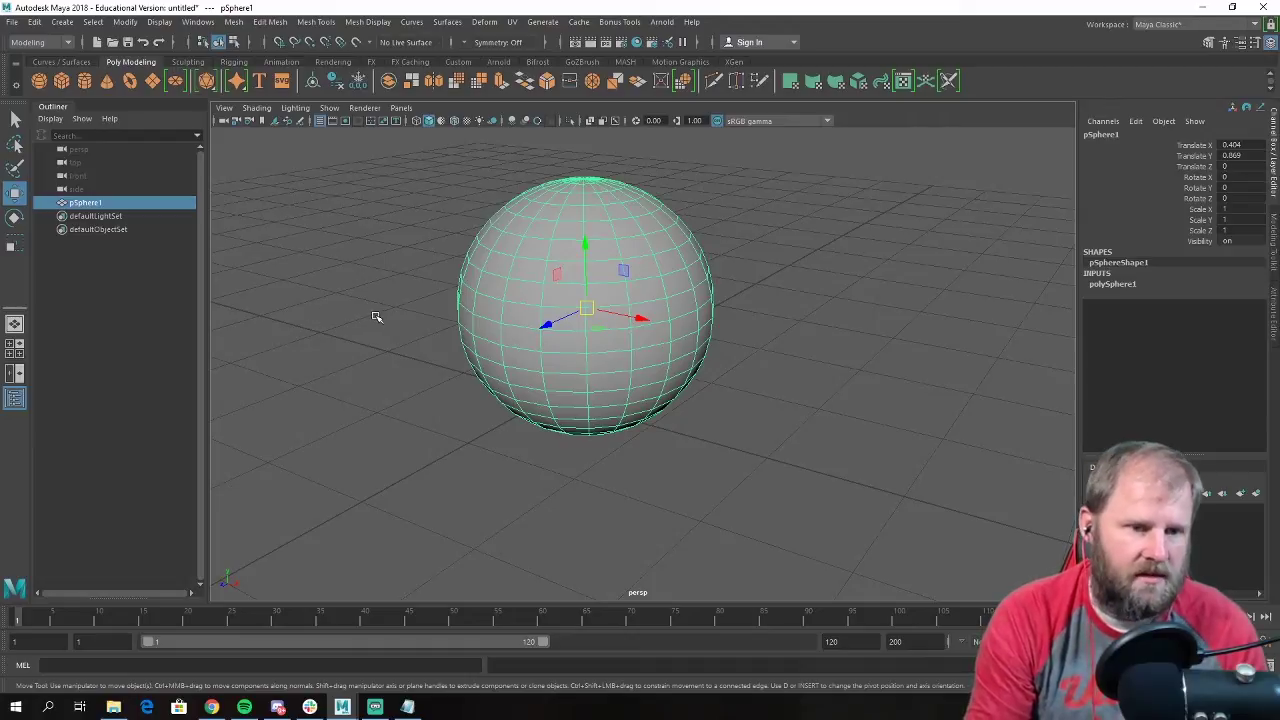
key("r")
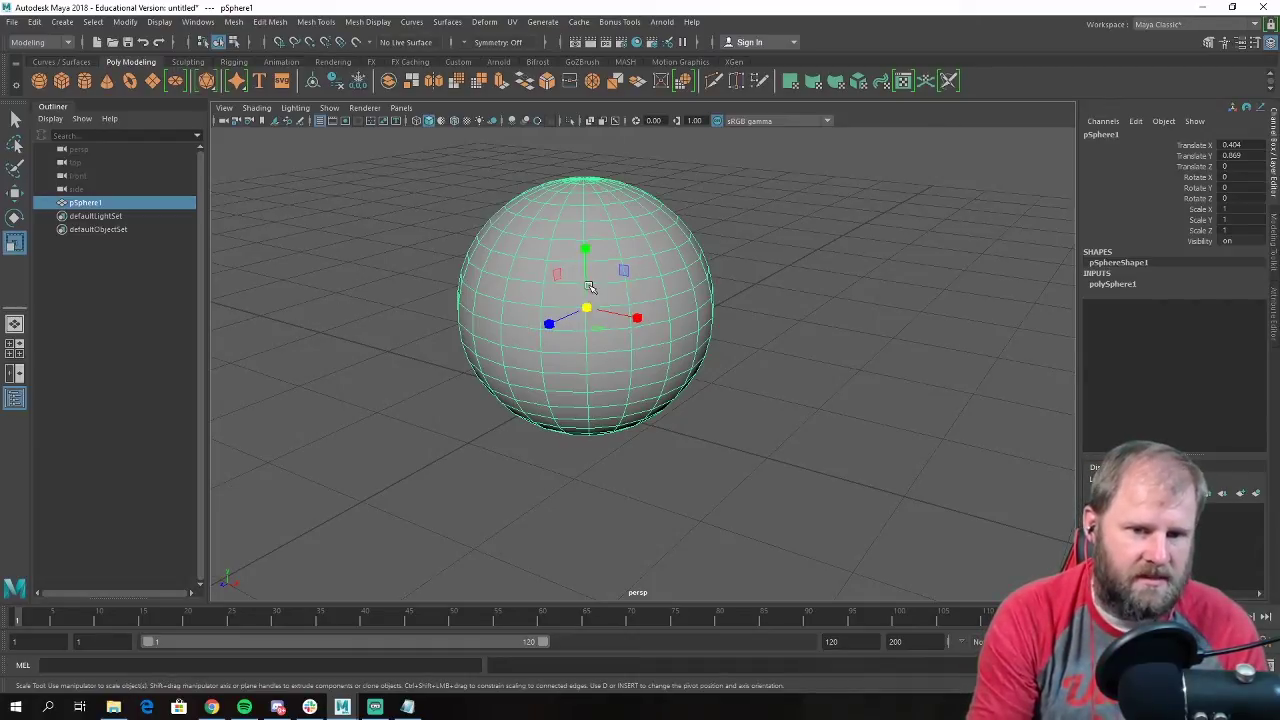
left_click_drag(380, 343, 309, 259, "alt")
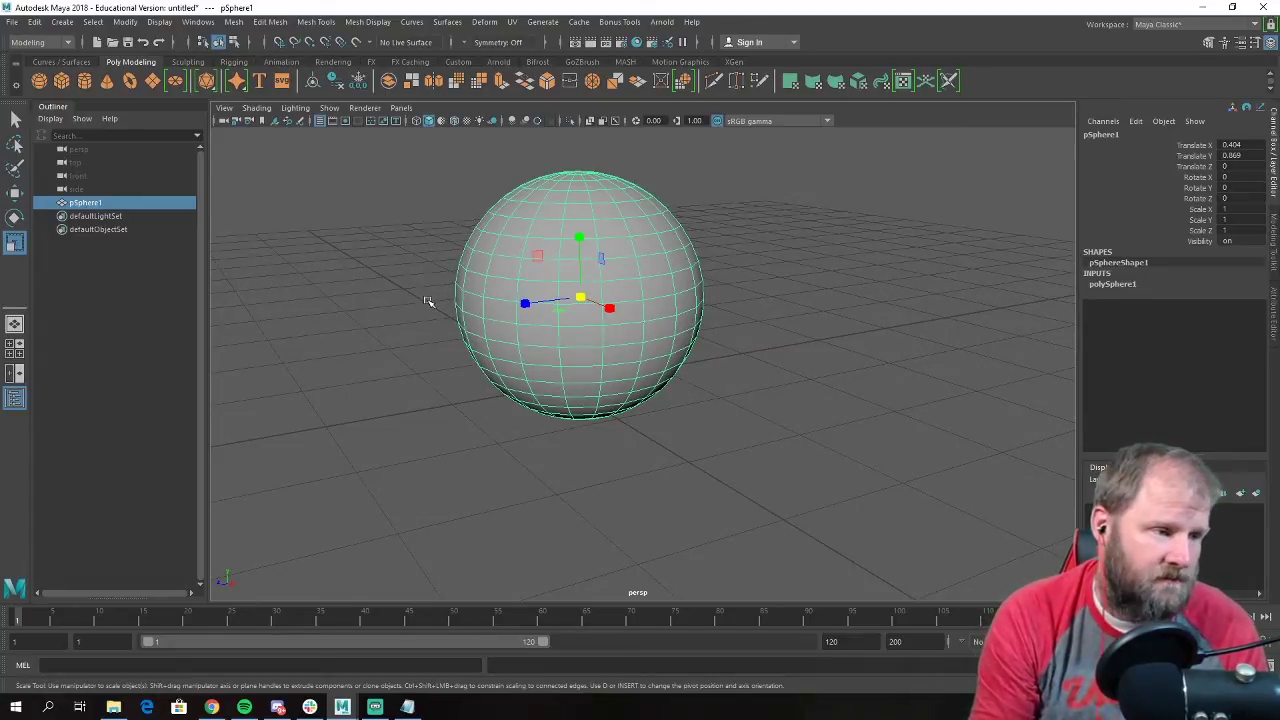
left_click(15, 193)
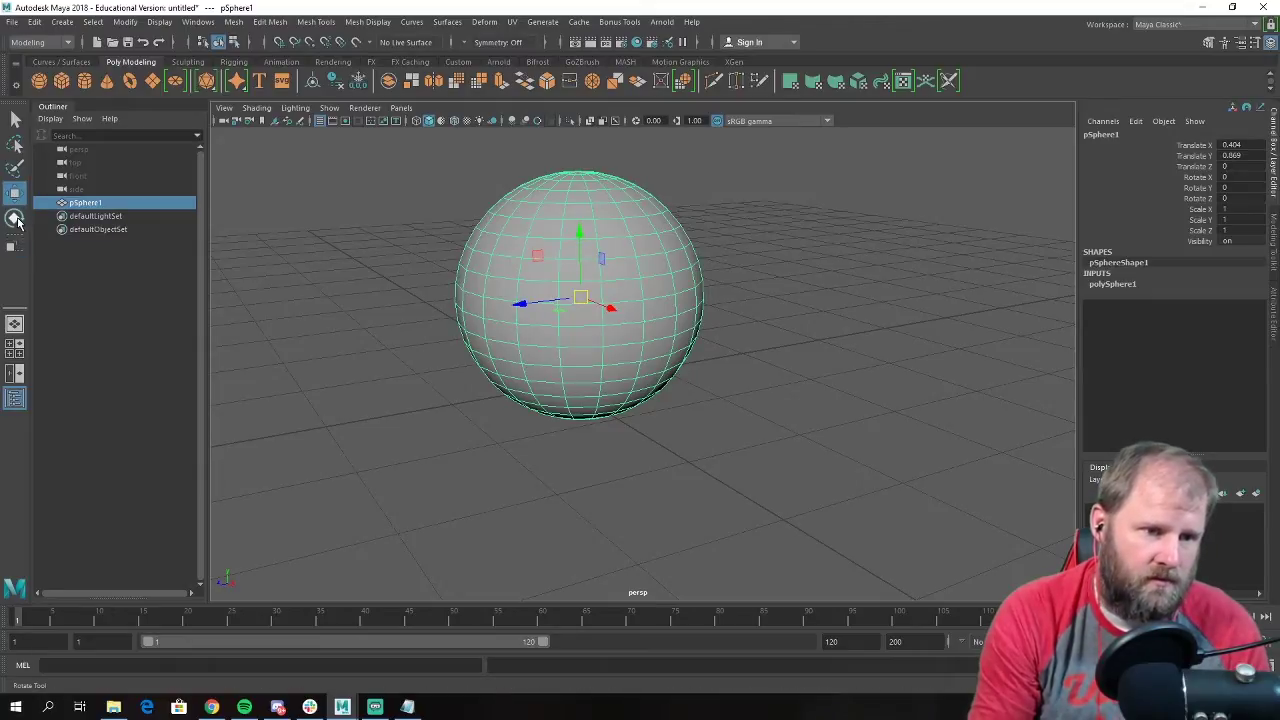
left_click(15, 217)
left_click(15, 241)
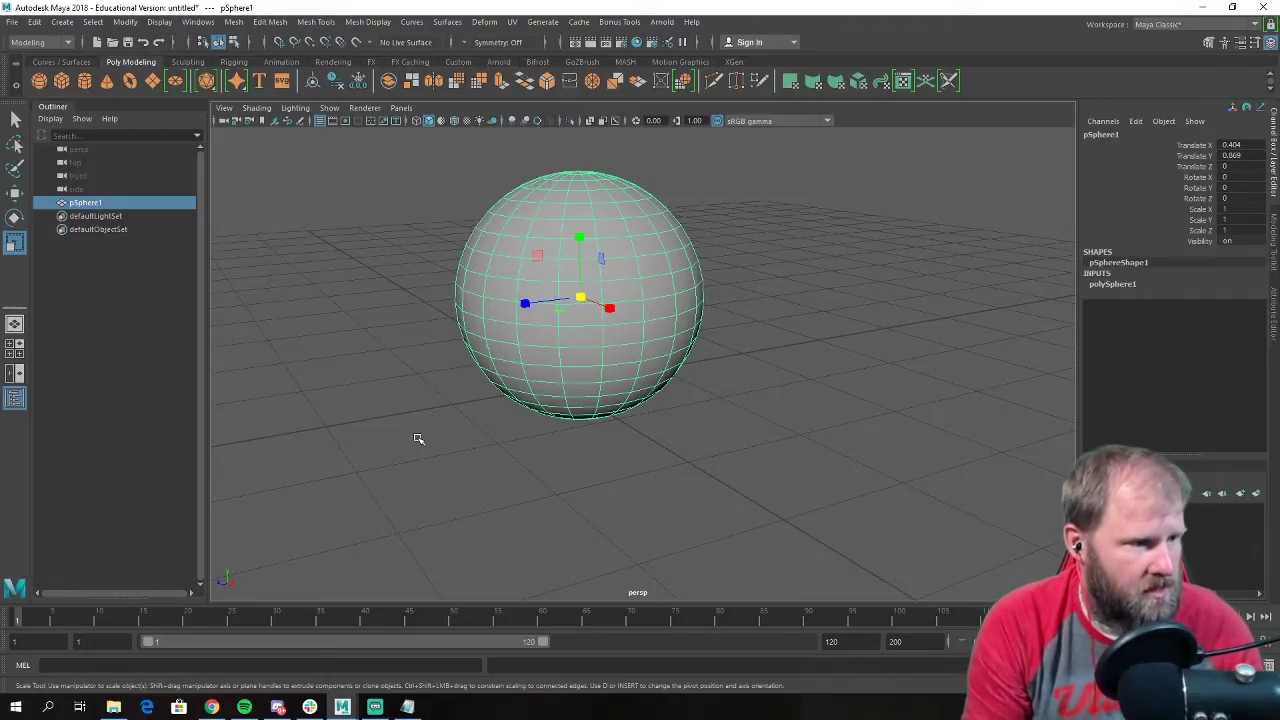
key("w")
key("e")
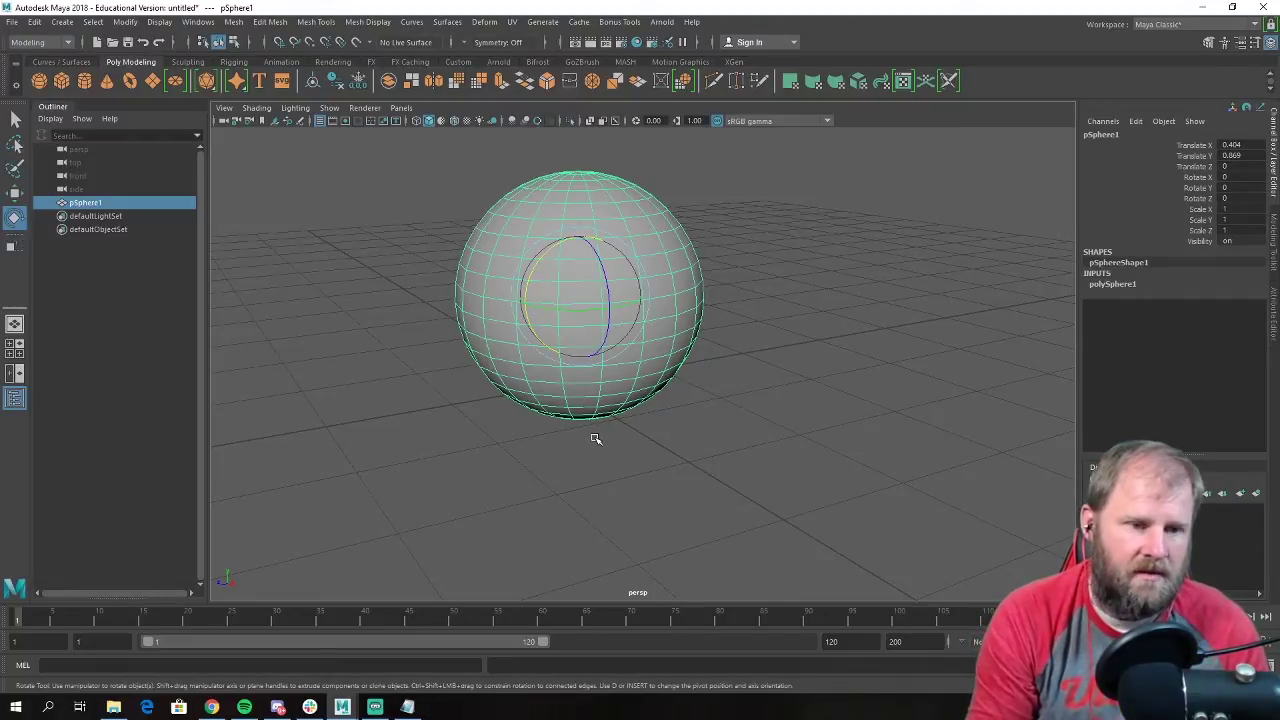
key("r")
key("e")
key("w")
key("e")
Scale the sphere to about 0.89 on Y, move it to about 0.205 on X, and deselect it.
key("r")
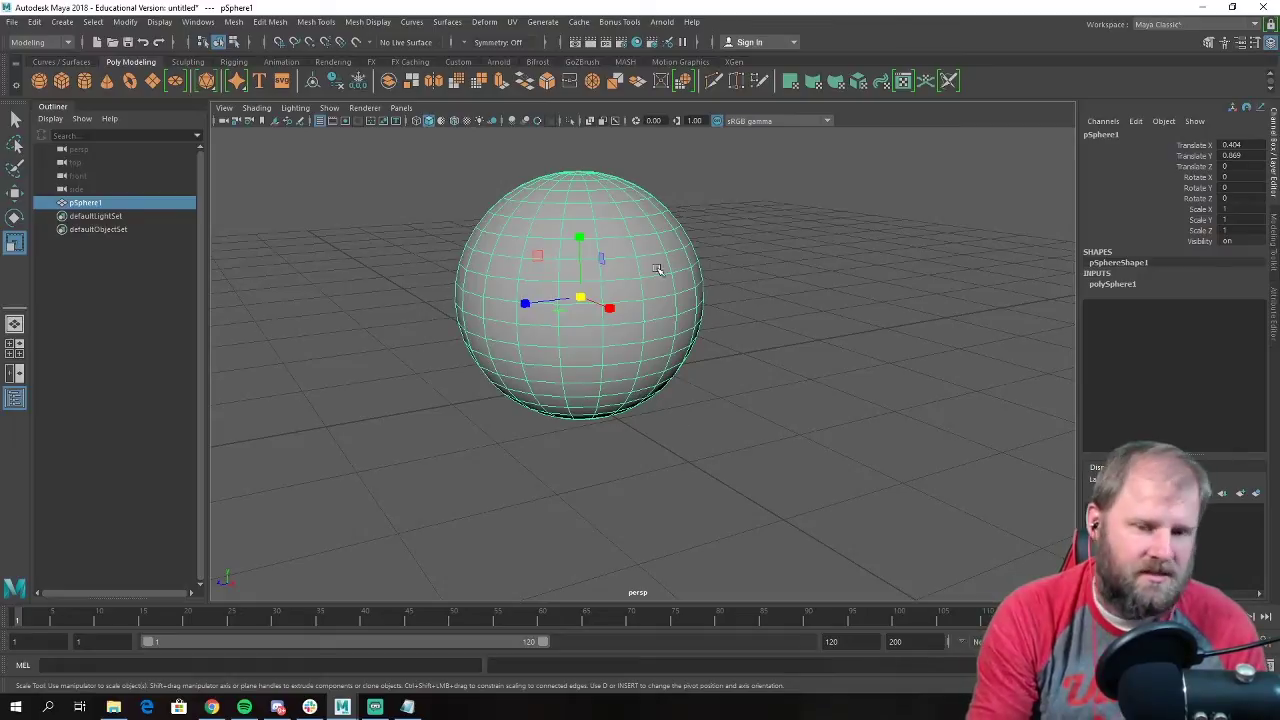
left_click_drag(659, 271, 756, 262, "alt")
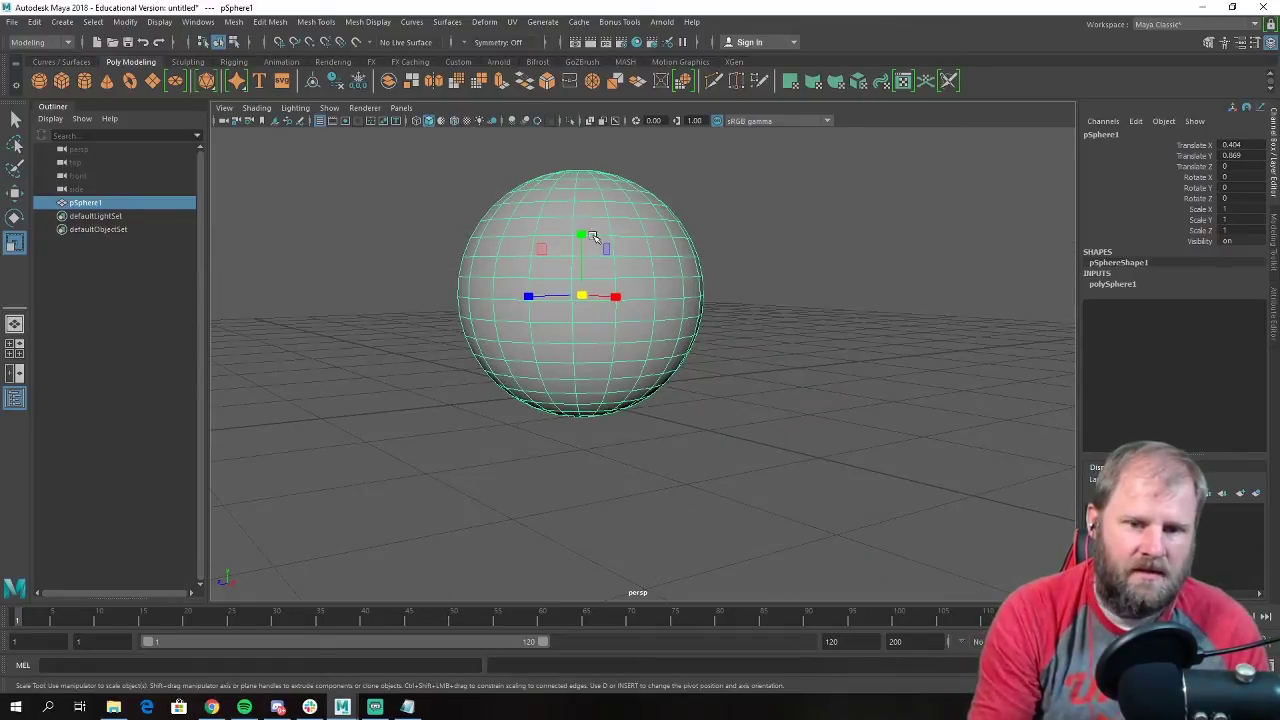
mouse_move(580, 232)
left_mouse_down()
mouse_move(585, 272)
mouse_move(594, 240)
left_mouse_up()
key("w")
left_click_drag(857, 229, 658, 367, "alt")
left_click_drag(684, 326, 801, 327)
left_click(801, 327)
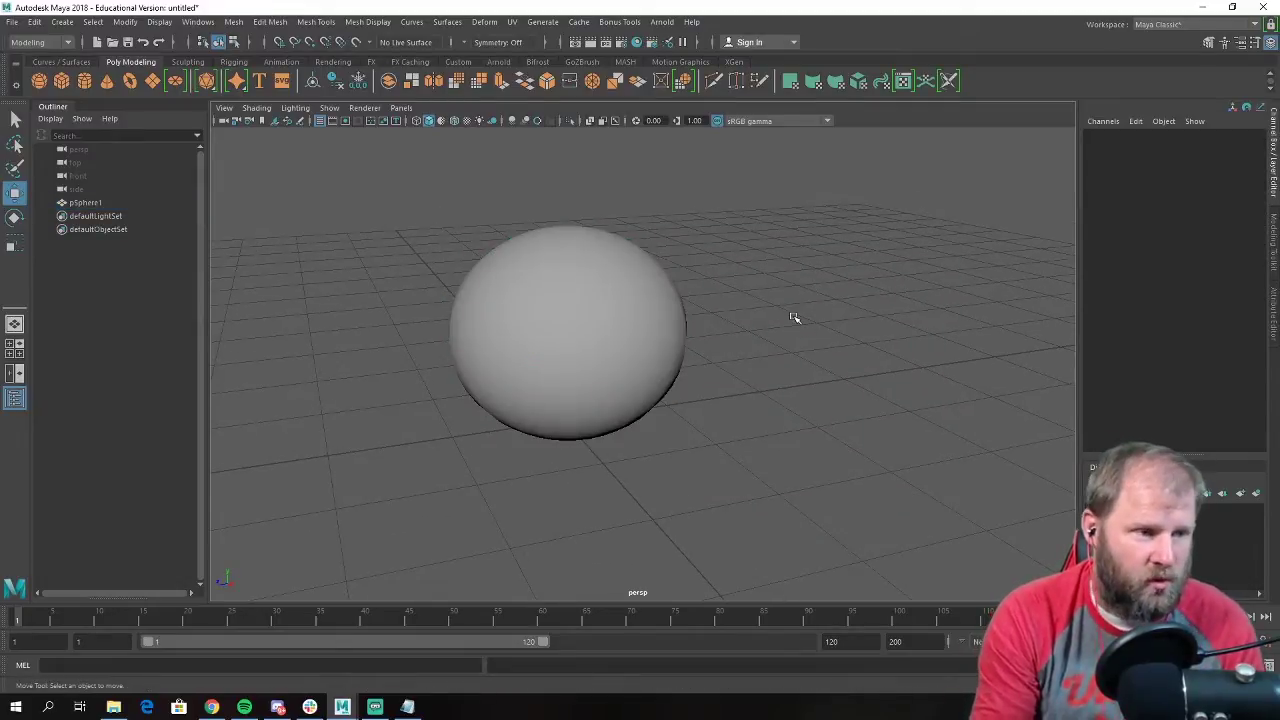
Duplicate the sphere, raise the copy to about 1.91 on Y, and delete the copy.
right_click_drag(797, 317, 683, 266, "alt")
left_click_drag(683, 266, 678, 333, "alt")
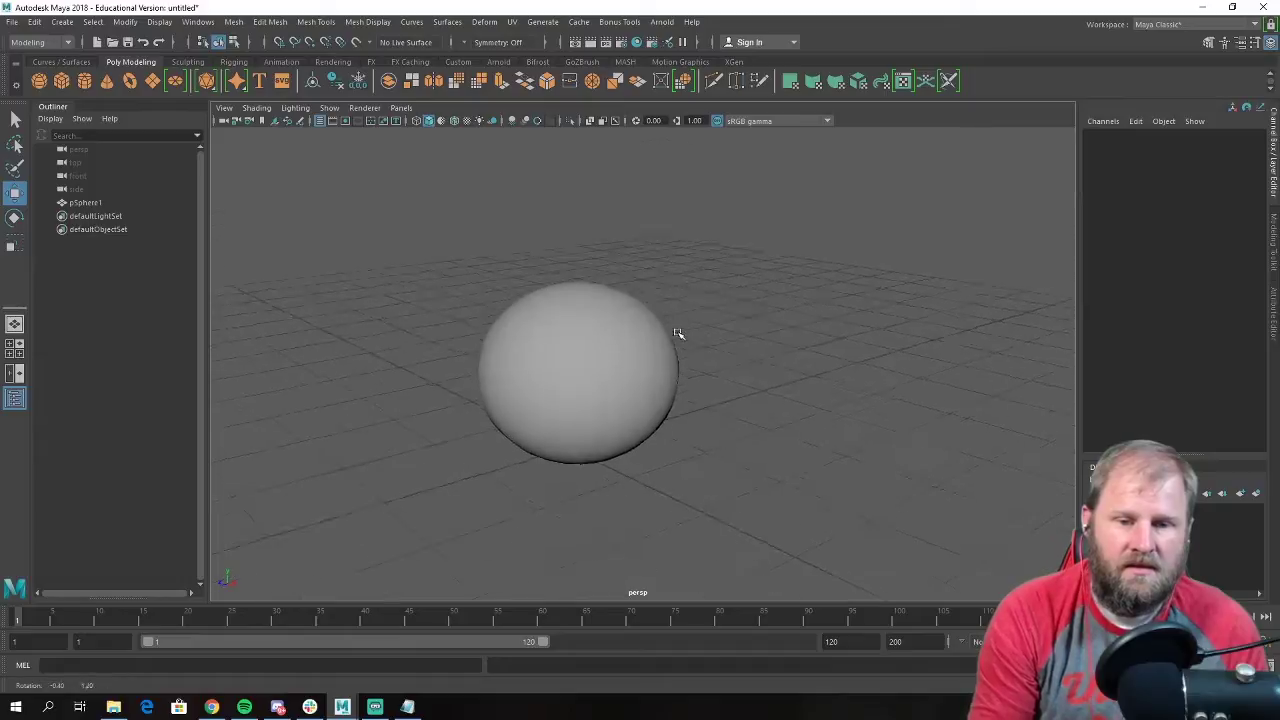
left_click(571, 349)
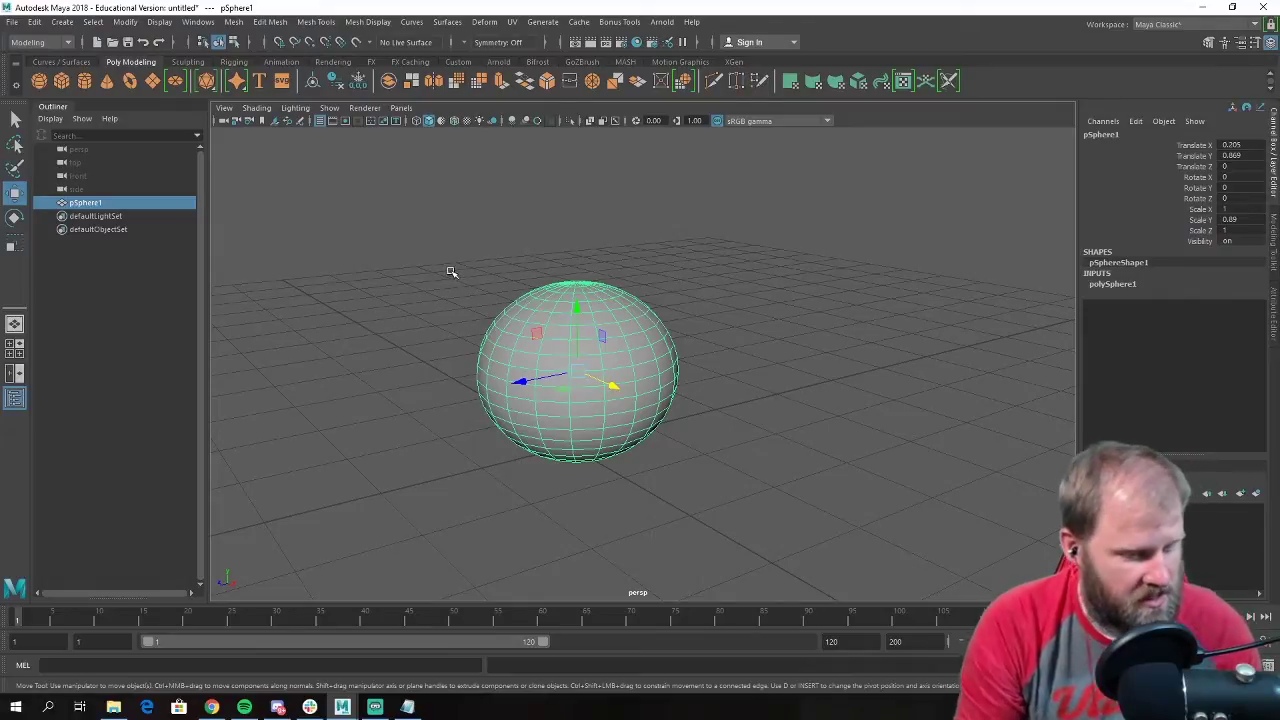
key("ctrl+d")
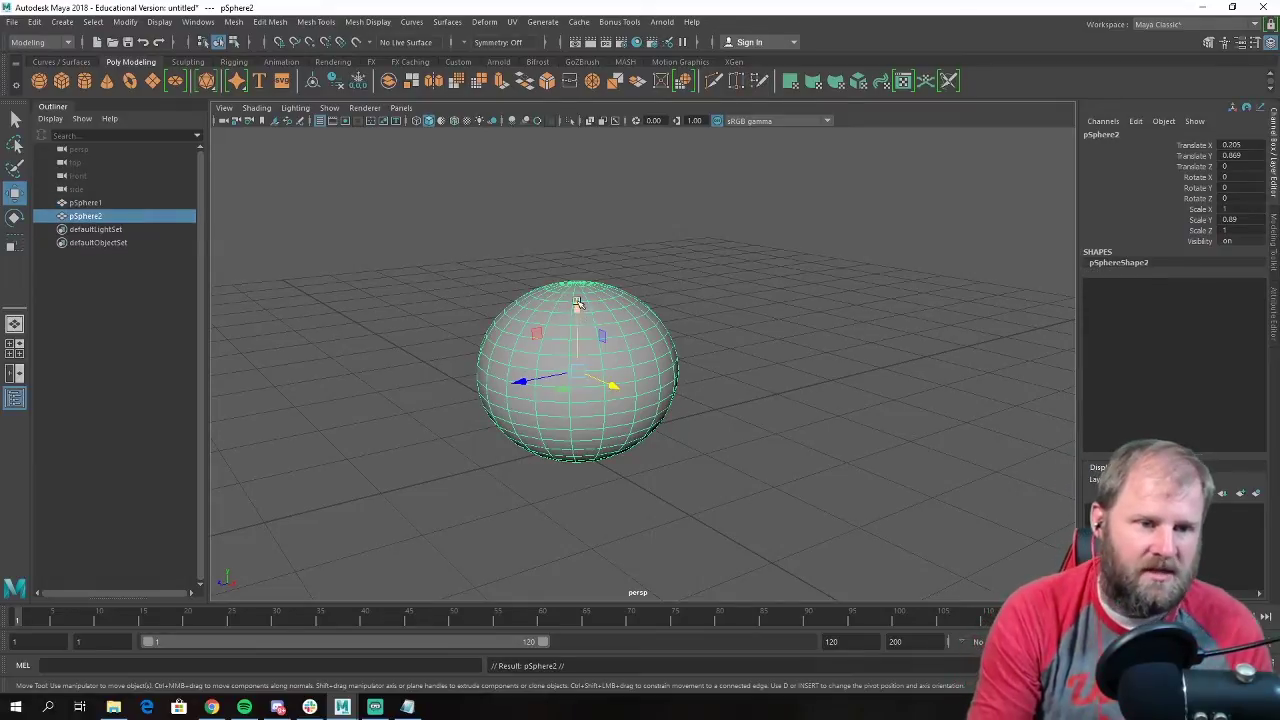
left_click_drag(576, 303, 575, 200)
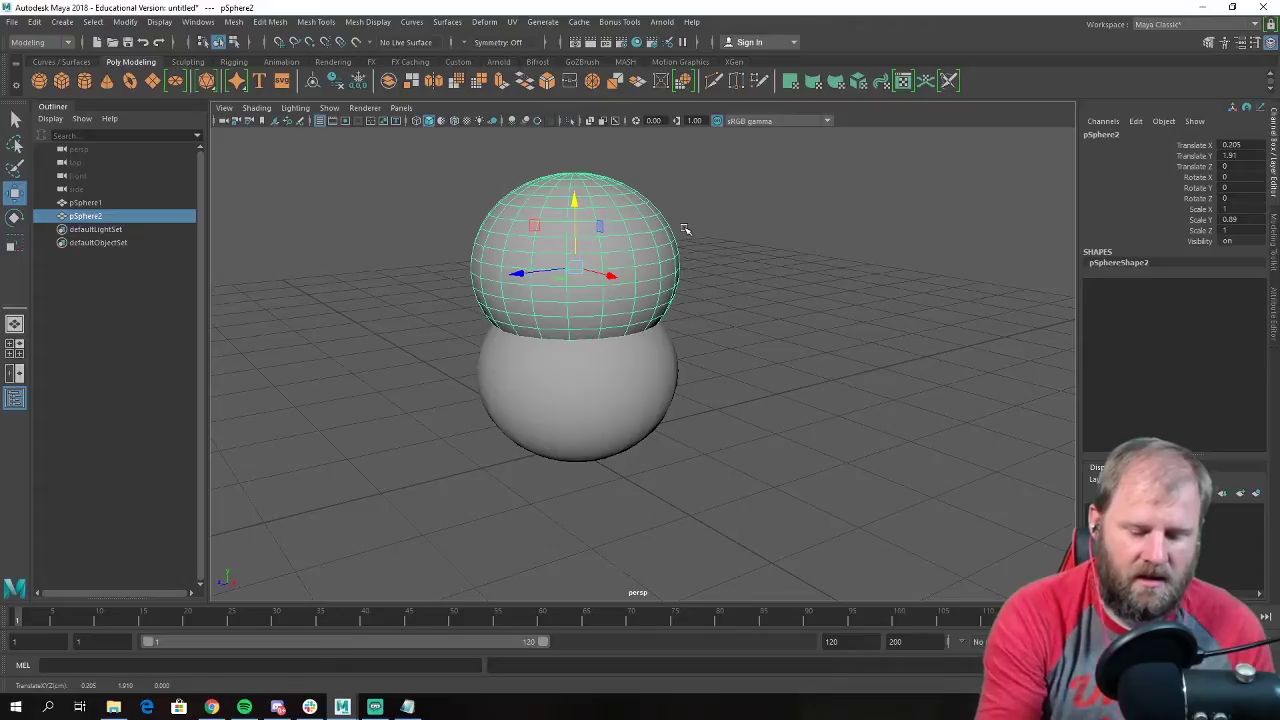
key("Delete")
Duplicate the remaining sphere and raise the copy to about 2.351 on Y.
left_click(124, 23)
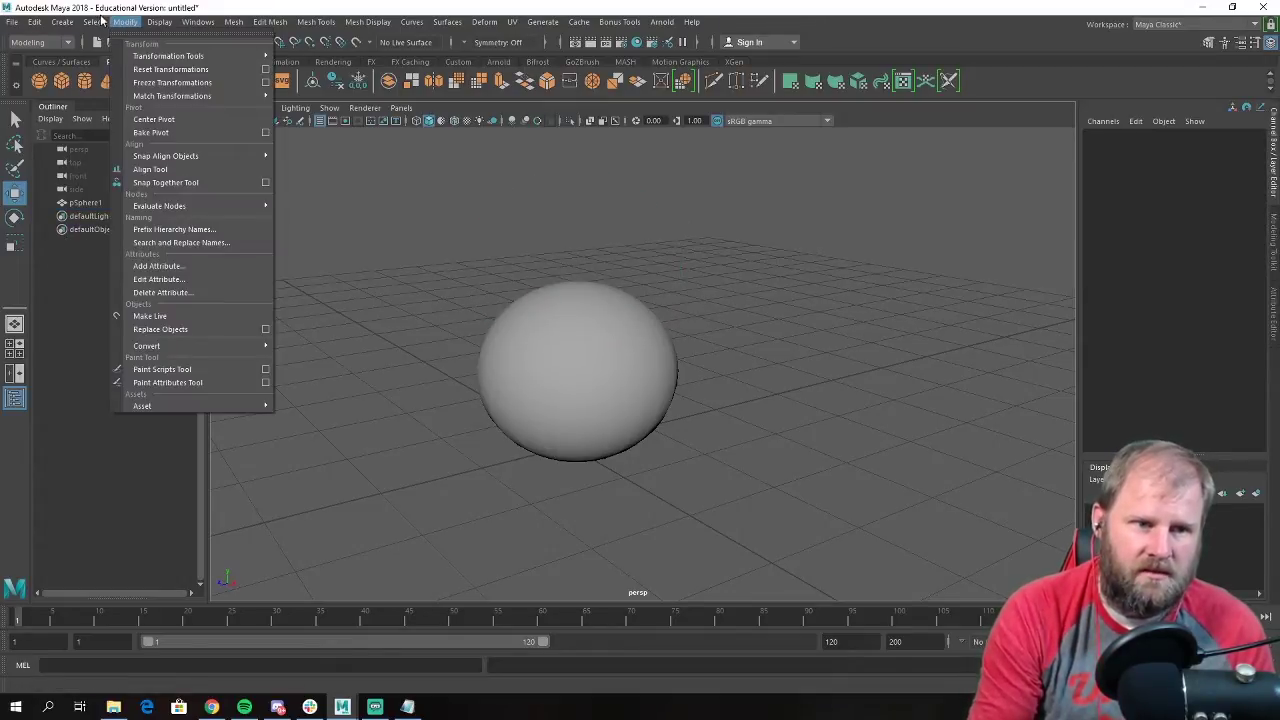
left_click(62, 22)
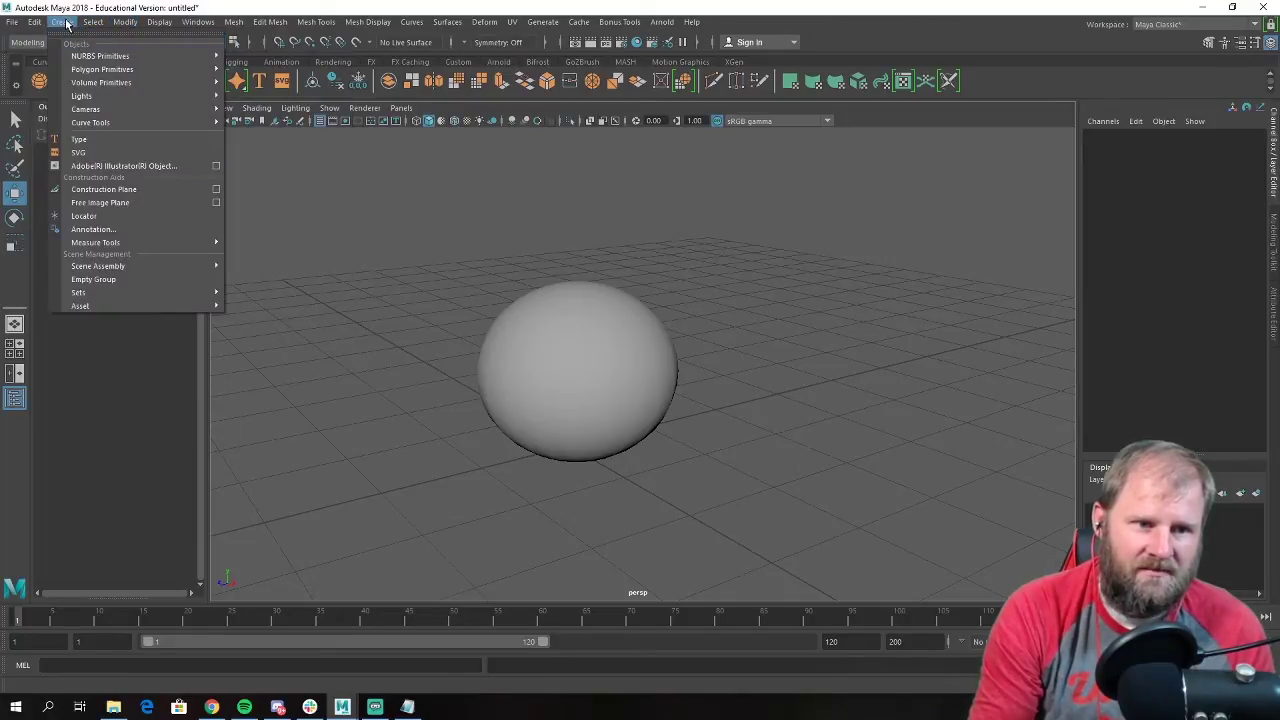
mouse_move(41, 28)
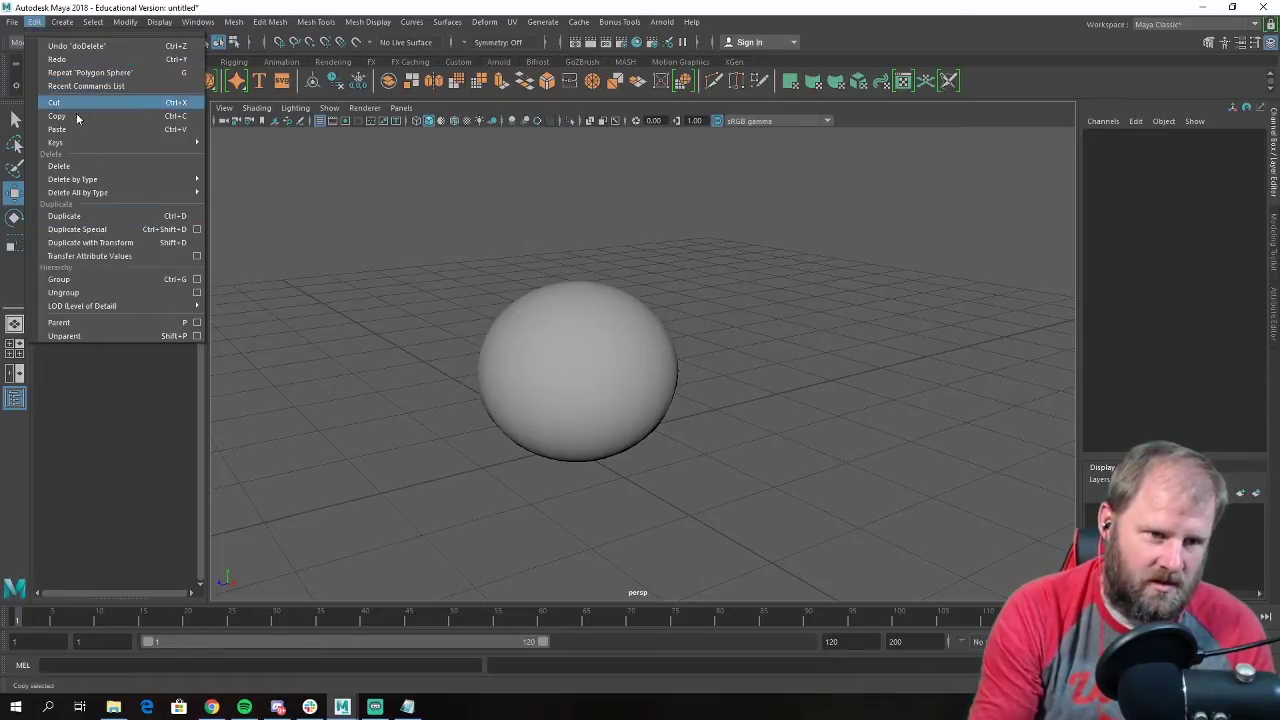
left_click(93, 216)
left_click(556, 356)
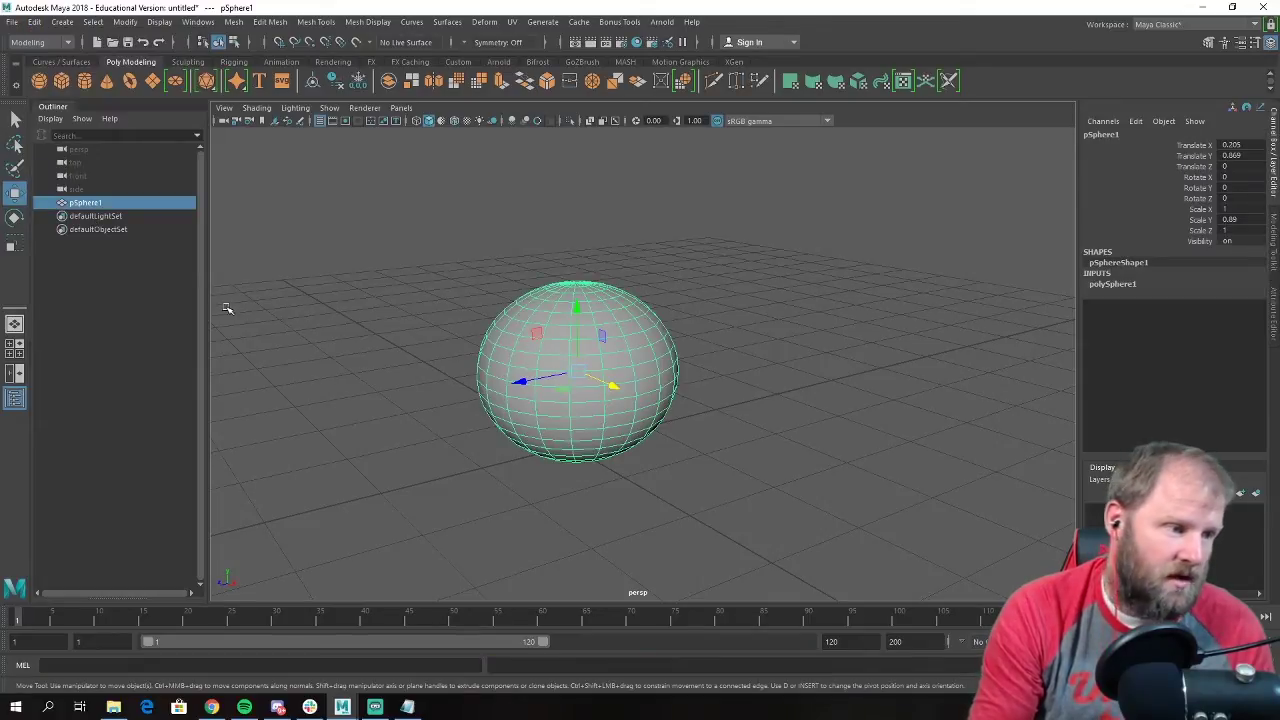
left_click(34, 21)
left_click(99, 218)
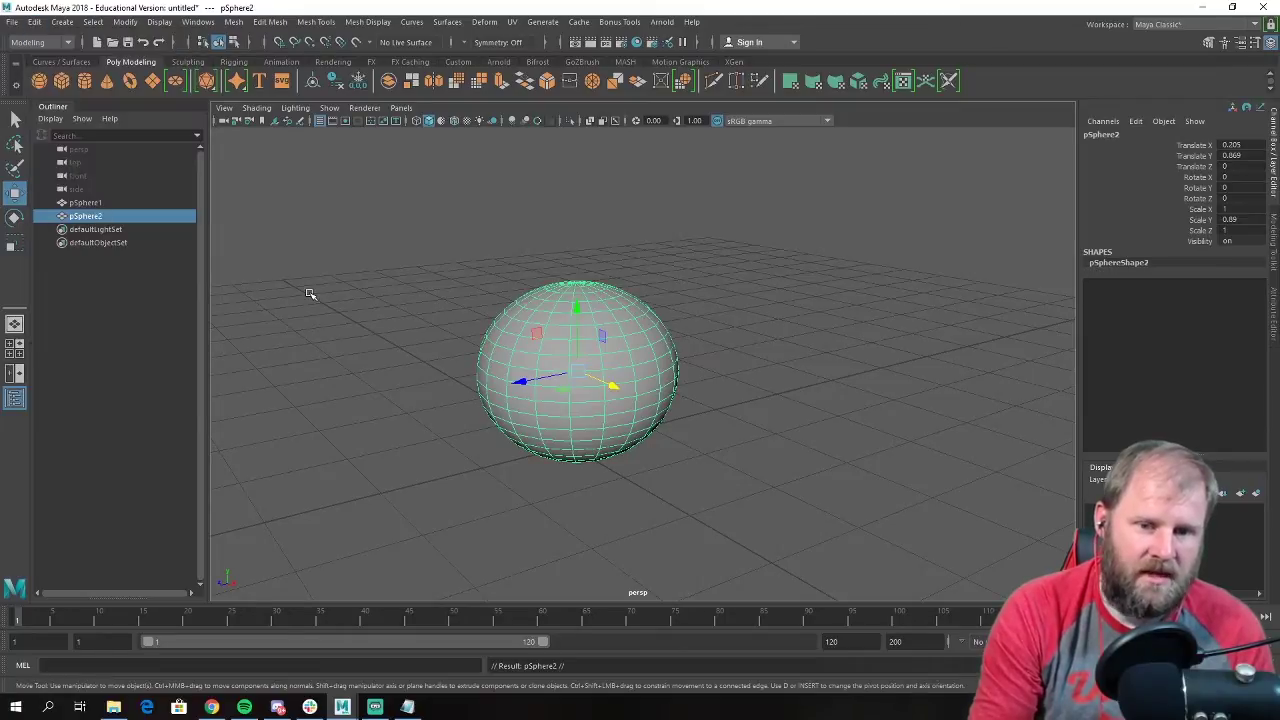
left_click_drag(576, 310, 588, 160)
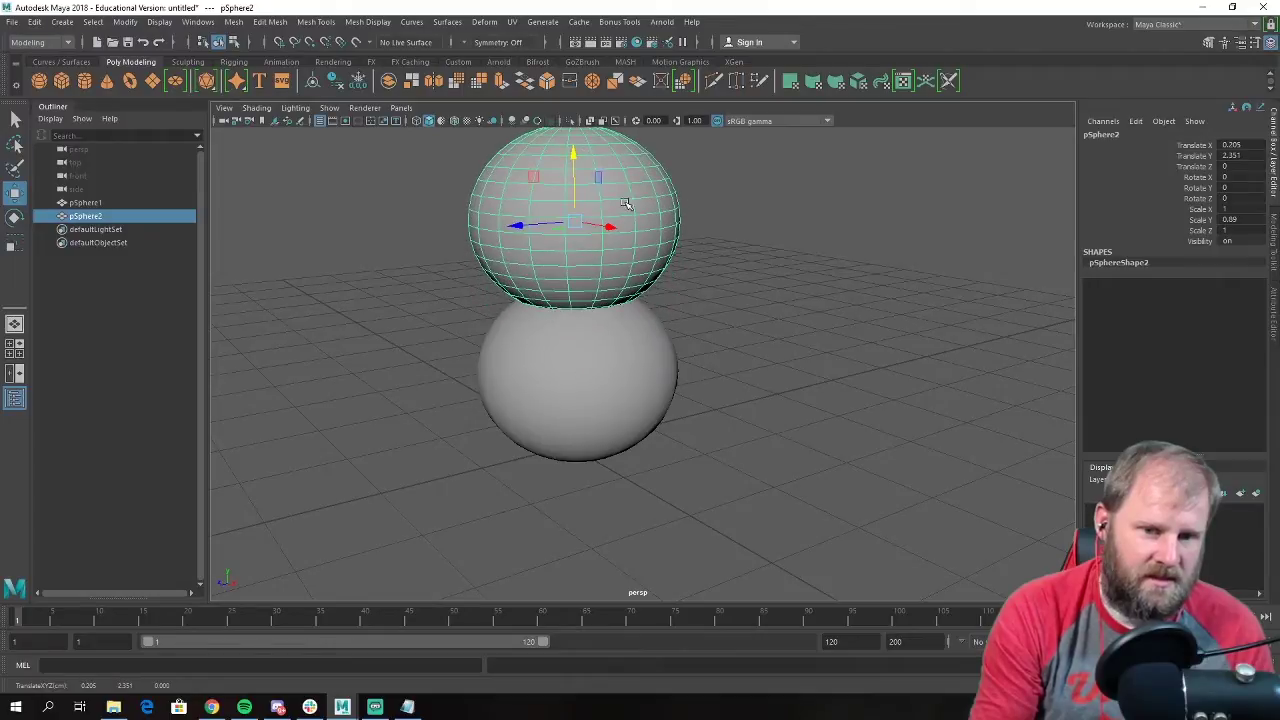
Scale the upper sphere down uniformly to about 0.776 on X and Z and 0.691 on Y.
left_click_drag(795, 288, 694, 317, "alt")
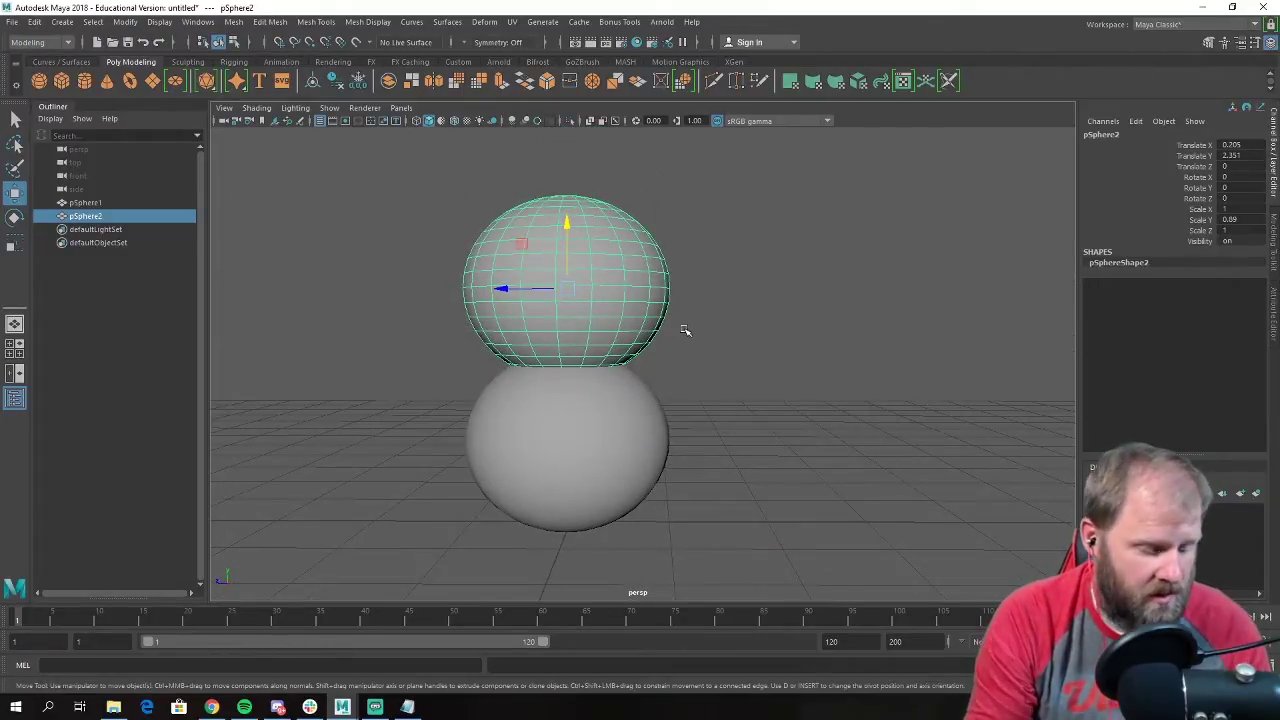
key("e")
key("r")
mouse_move(763, 309)
left_mouse_down("alt")
mouse_move(734, 323)
mouse_move(753, 328)
left_mouse_up("alt")
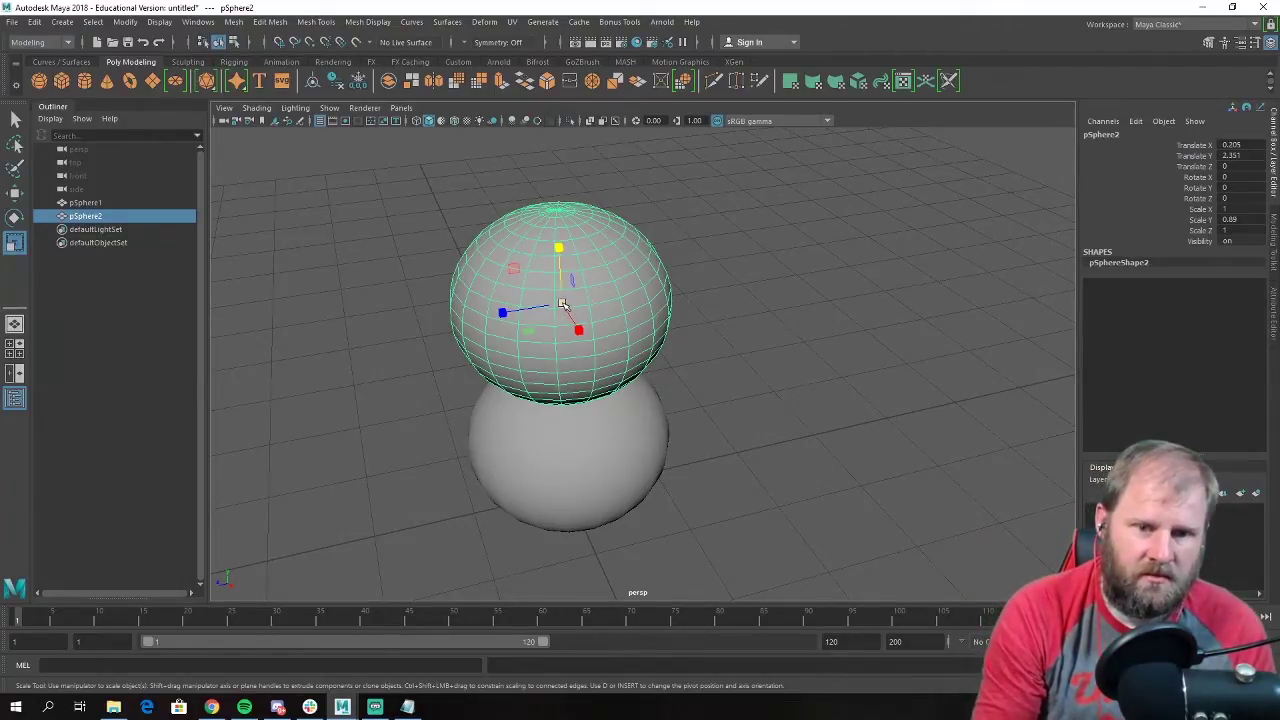
left_click_drag(563, 304, 530, 306)
left_click_drag(680, 320, 709, 308, "alt")
left_click_drag(604, 286, 542, 314, "alt")
Lower the smaller sphere to about 1.924 on Y so it overlaps the base sphere, and deselect it.
key("w")
left_click_drag(600, 352, 652, 306, "alt")
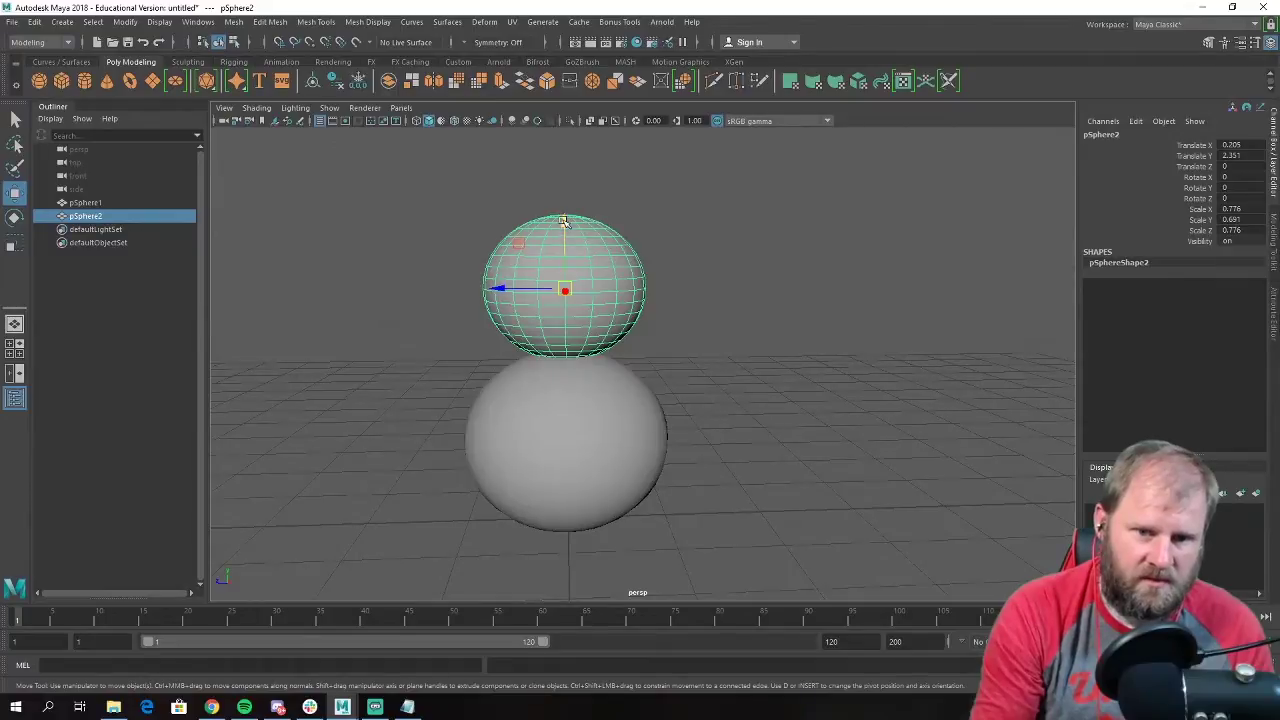
left_click_drag(564, 222, 565, 272)
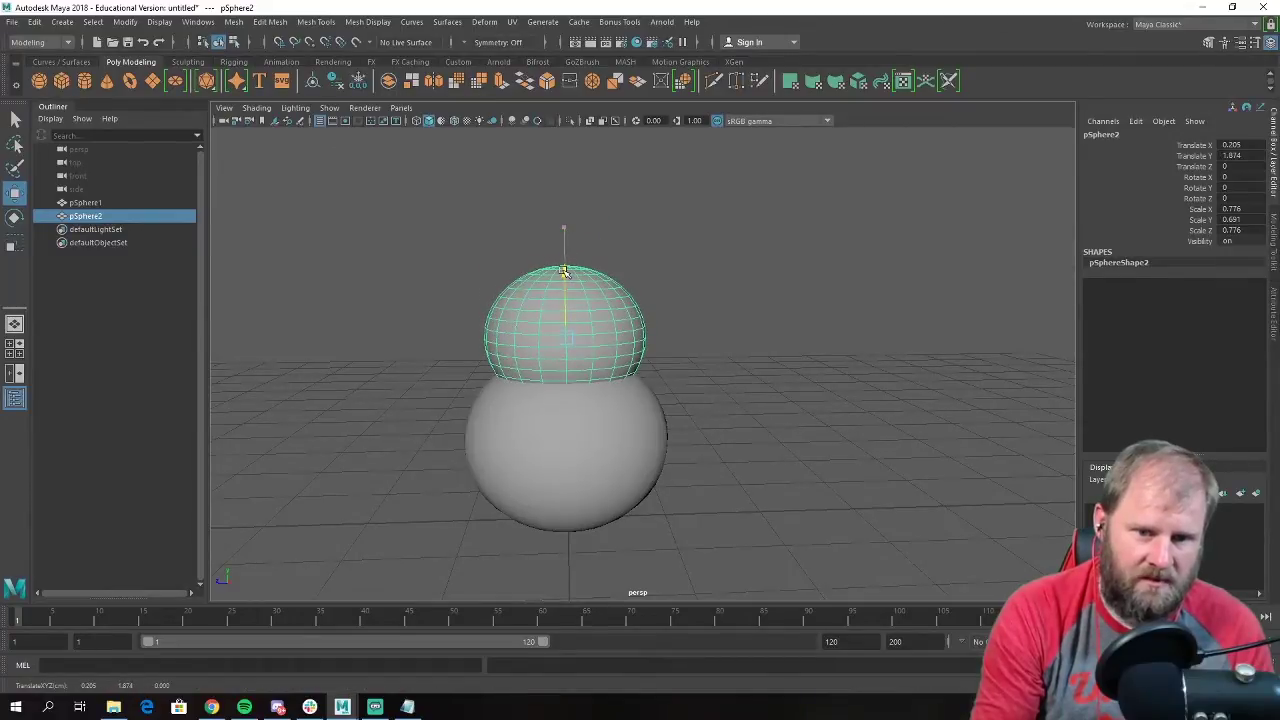
left_click(728, 334)
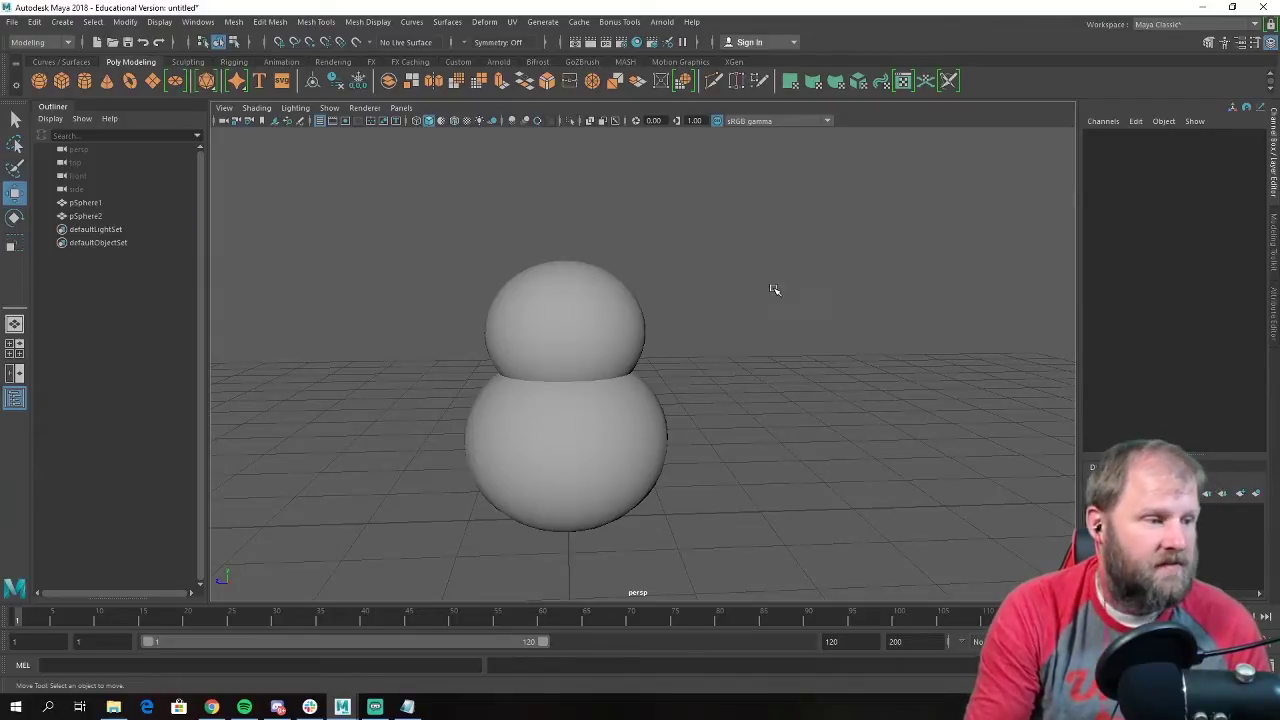
Duplicate the upper sphere and raise the copy to about 2.557 on Y.
left_click_drag(773, 290, 734, 335, "alt")
left_click(586, 320)
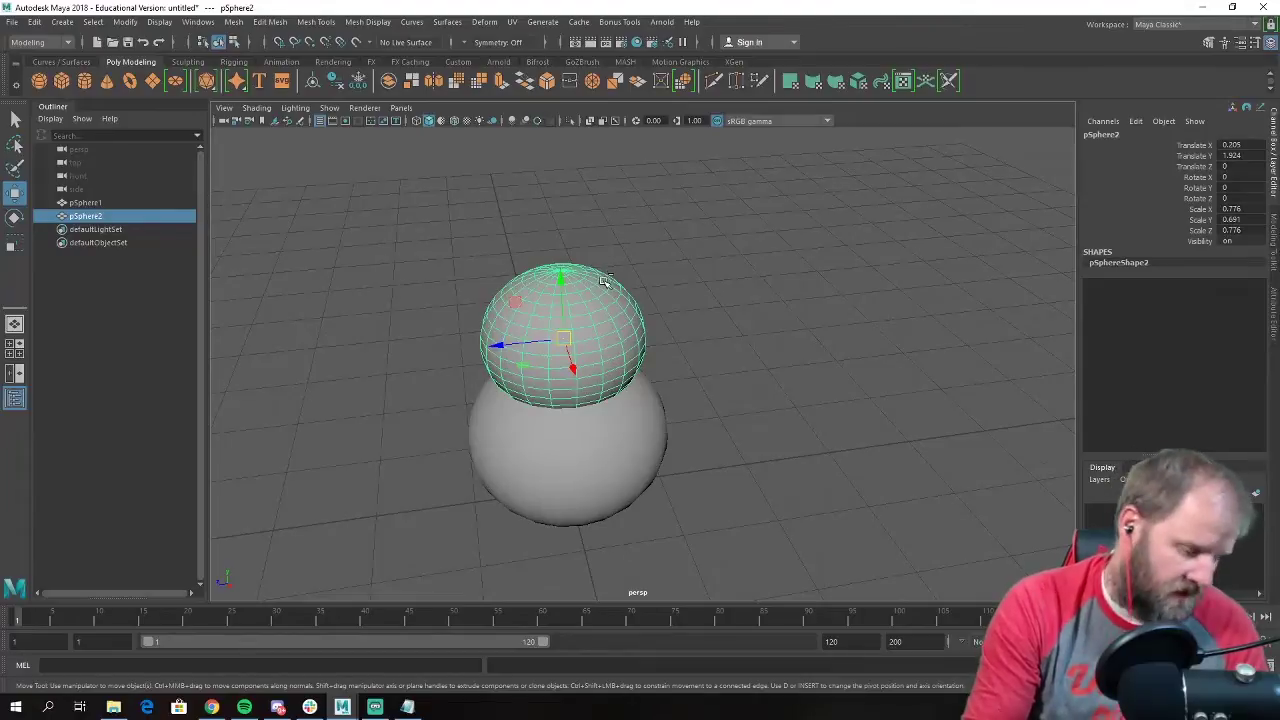
key("ctrl+d")
left_click_drag(563, 279, 560, 209)
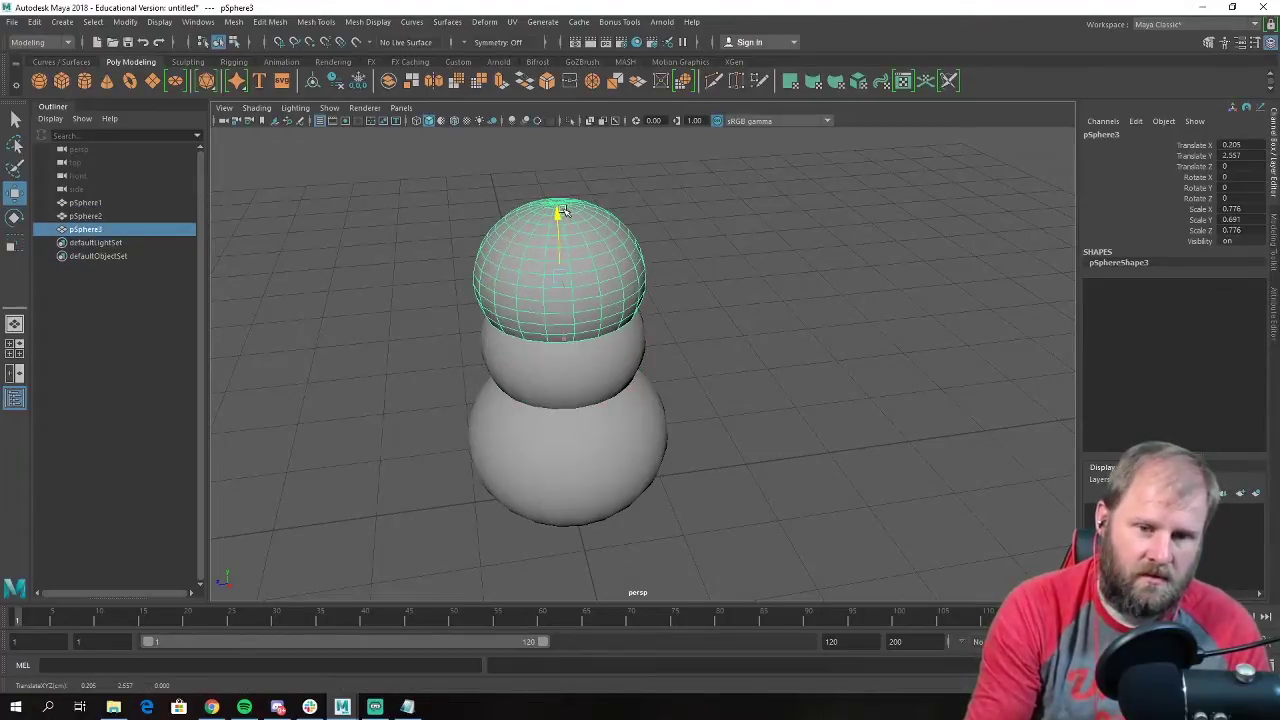
left_click(34, 22)
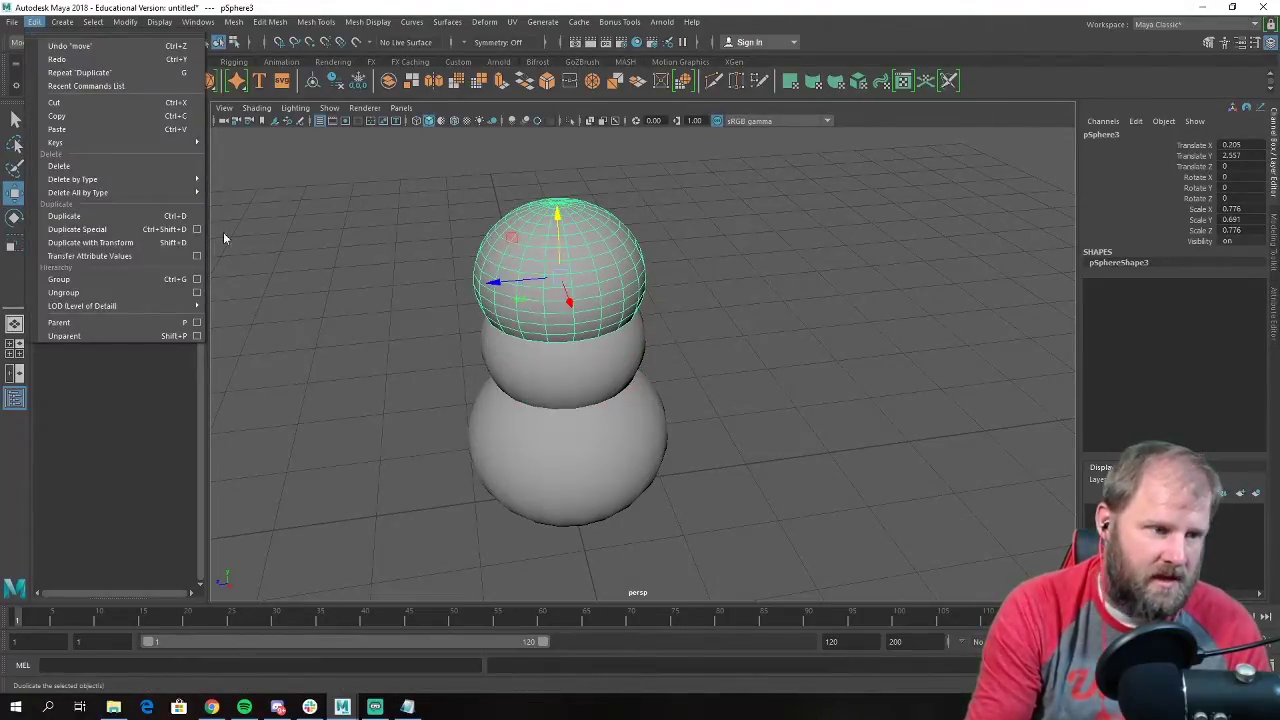
Scale the topmost sphere to about 0.482 on X and Z and 0.429 on Y, raise it to about 2.838 on Y, and deselect it.
left_click_drag(760, 303, 690, 299, "alt")
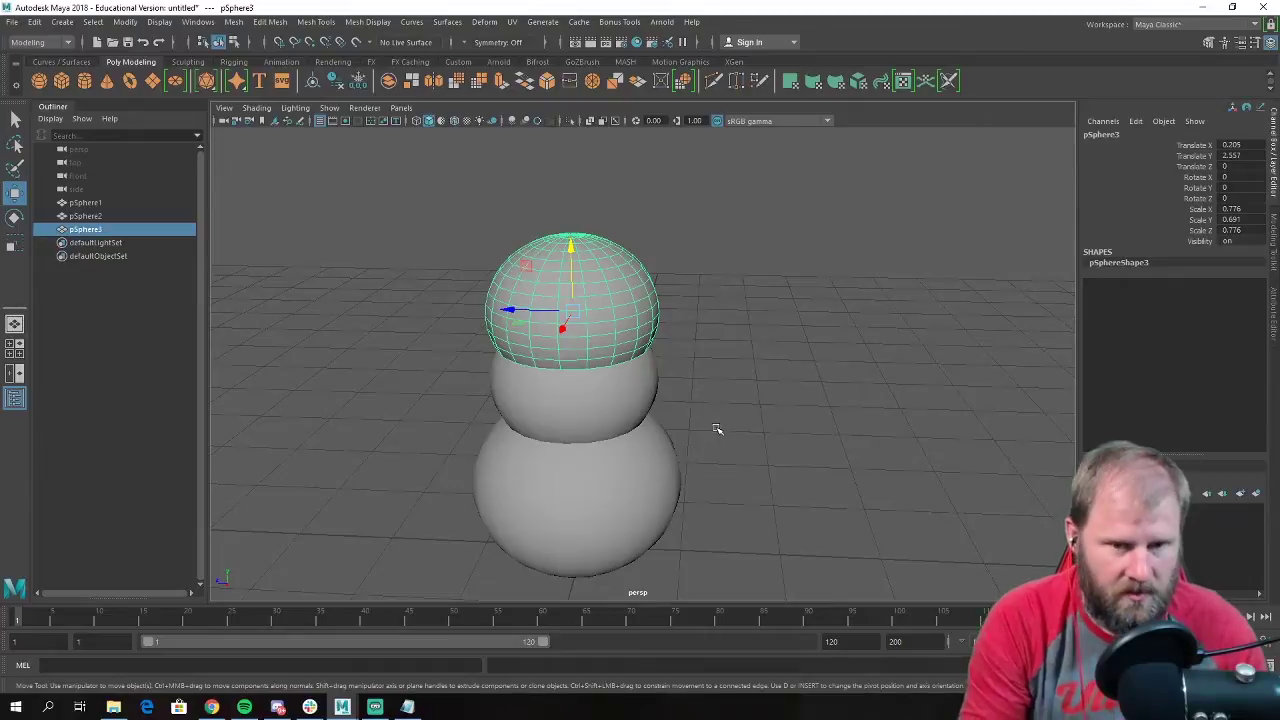
key("e")
key("r")
left_click_drag(578, 316, 580, 214)
key("w")
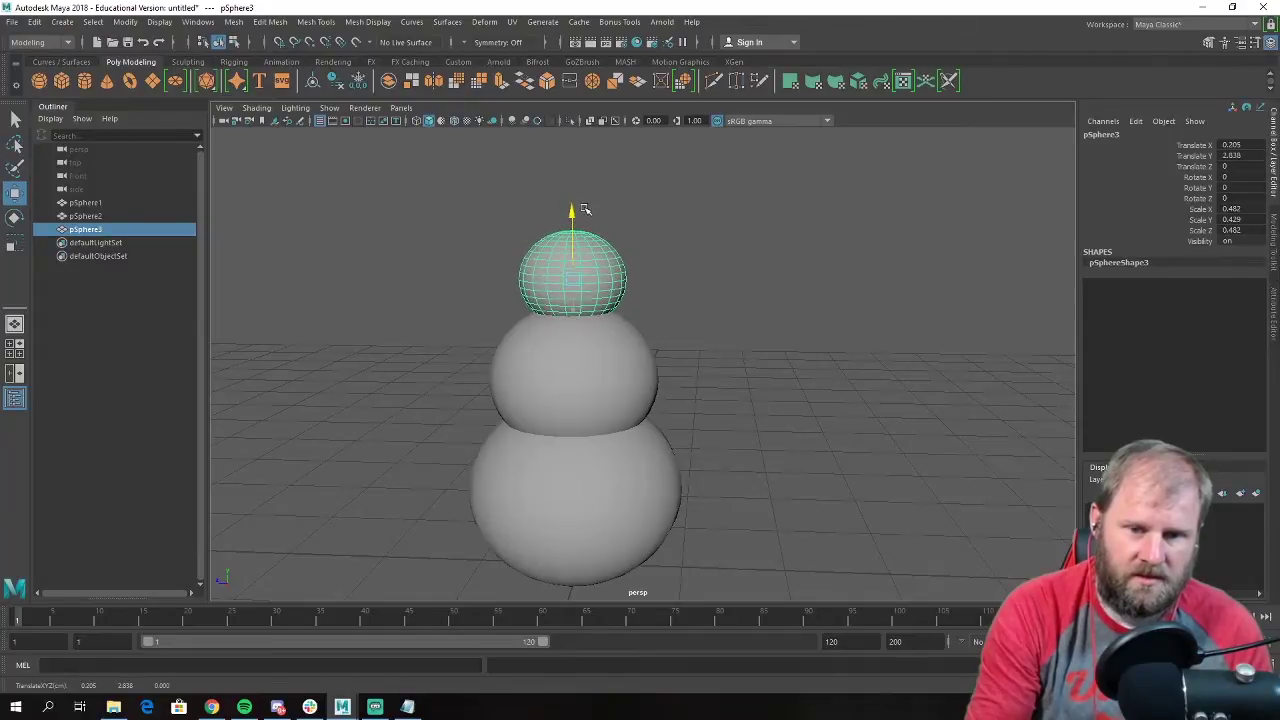
left_click(778, 375)
left_click_drag(778, 375, 643, 444, "alt")
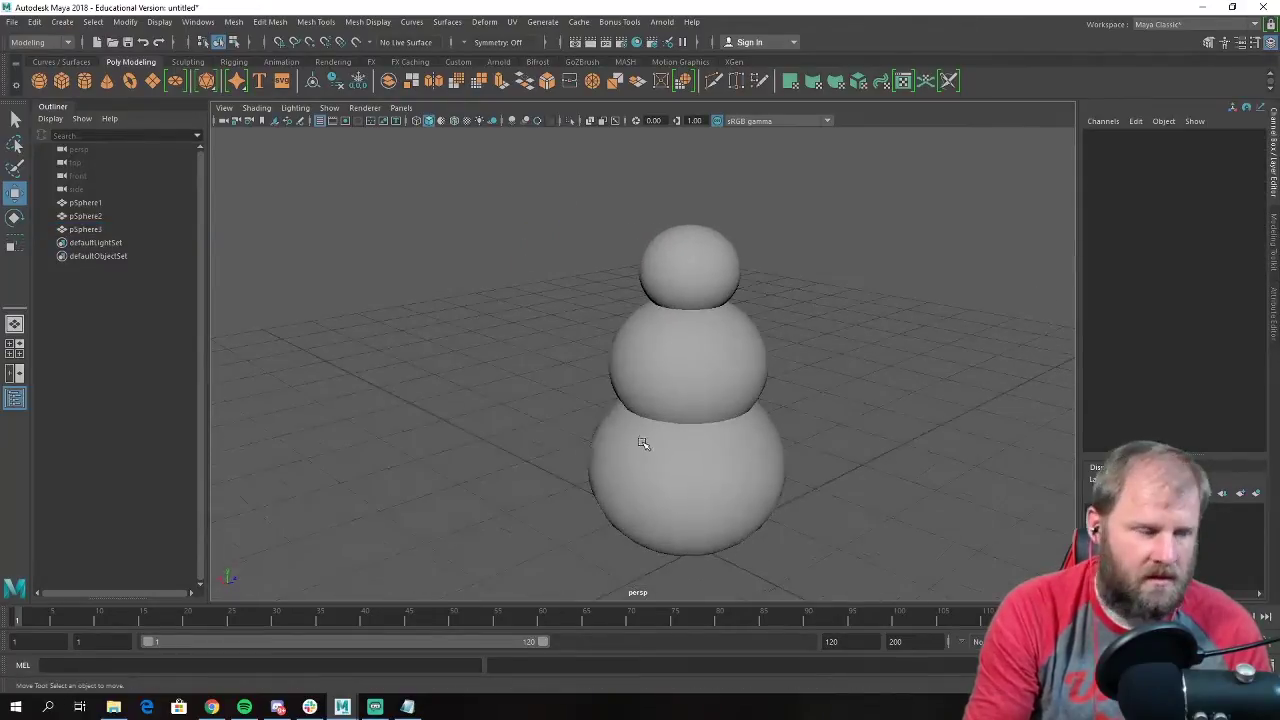
Examine the snowman from several angles and select each of its three spheres by name to match them to their list entries.
left_click_drag(448, 410, 660, 415, "alt")
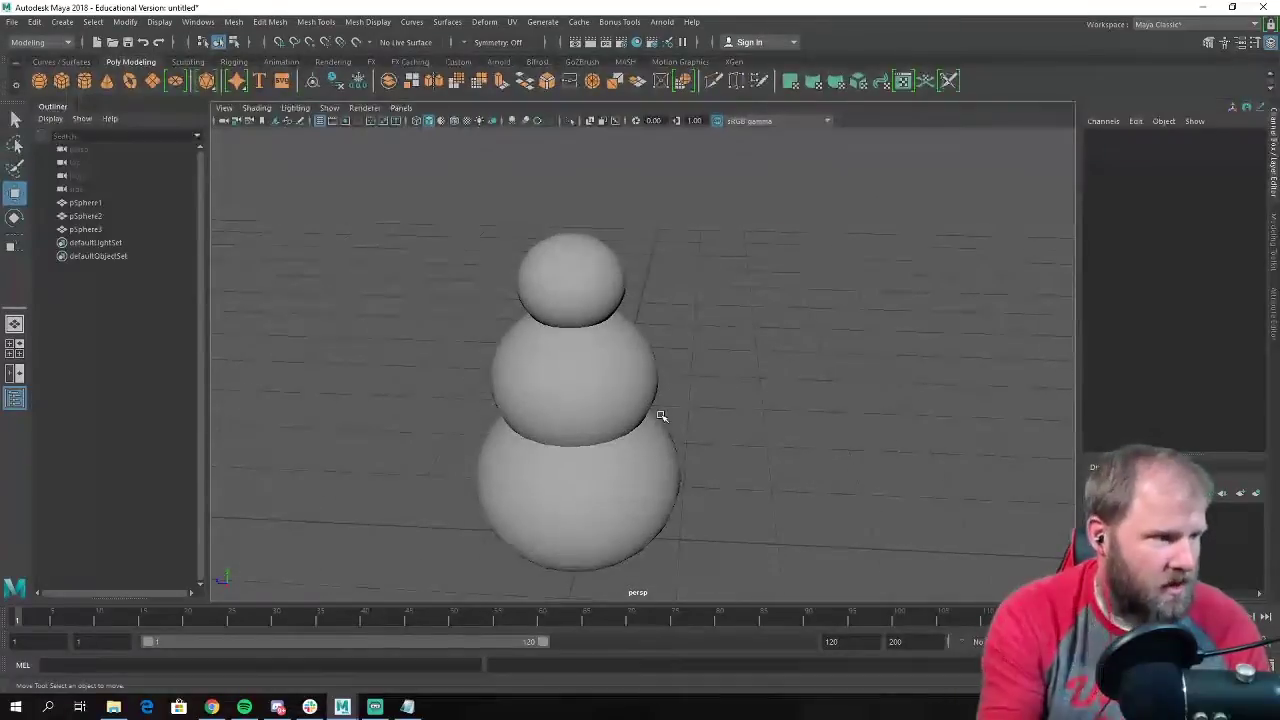
left_click_drag(723, 354, 583, 427, "alt")
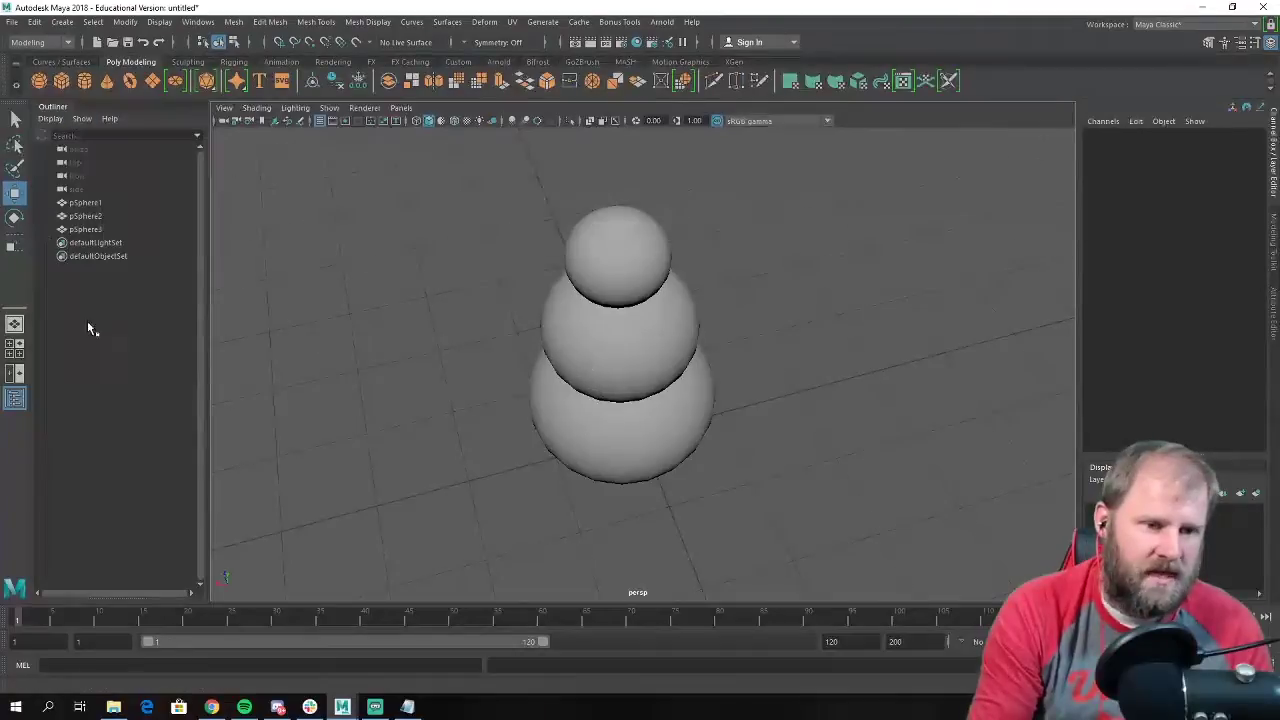
left_click(86, 203)
left_click(87, 216)
left_click(88, 229)
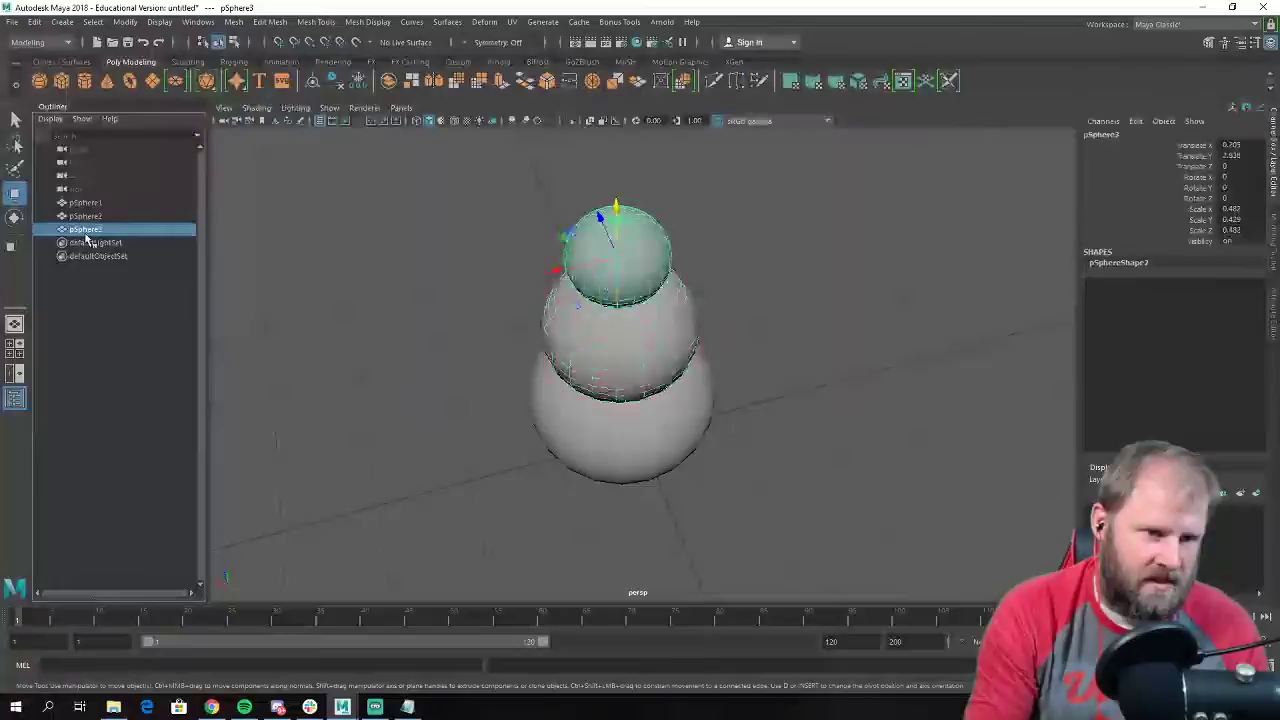
left_click(86, 203)
left_click(88, 216)
left_click(88, 229)
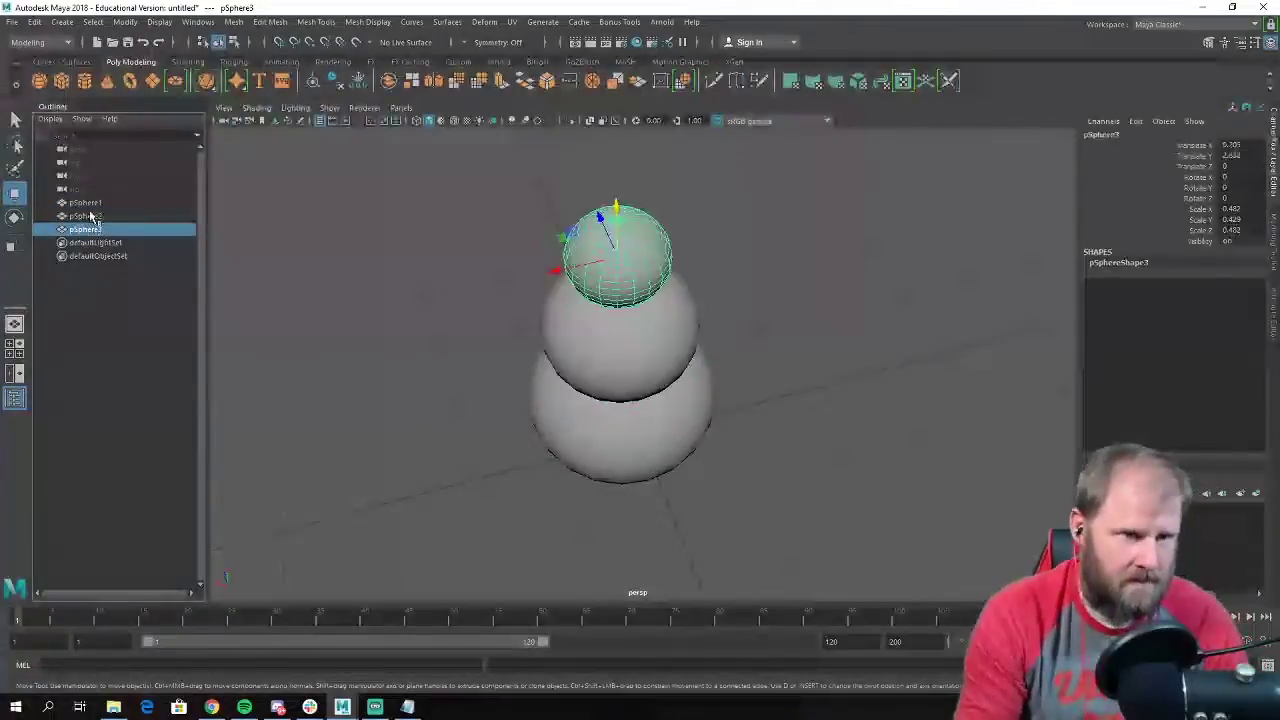
left_click(86, 203)
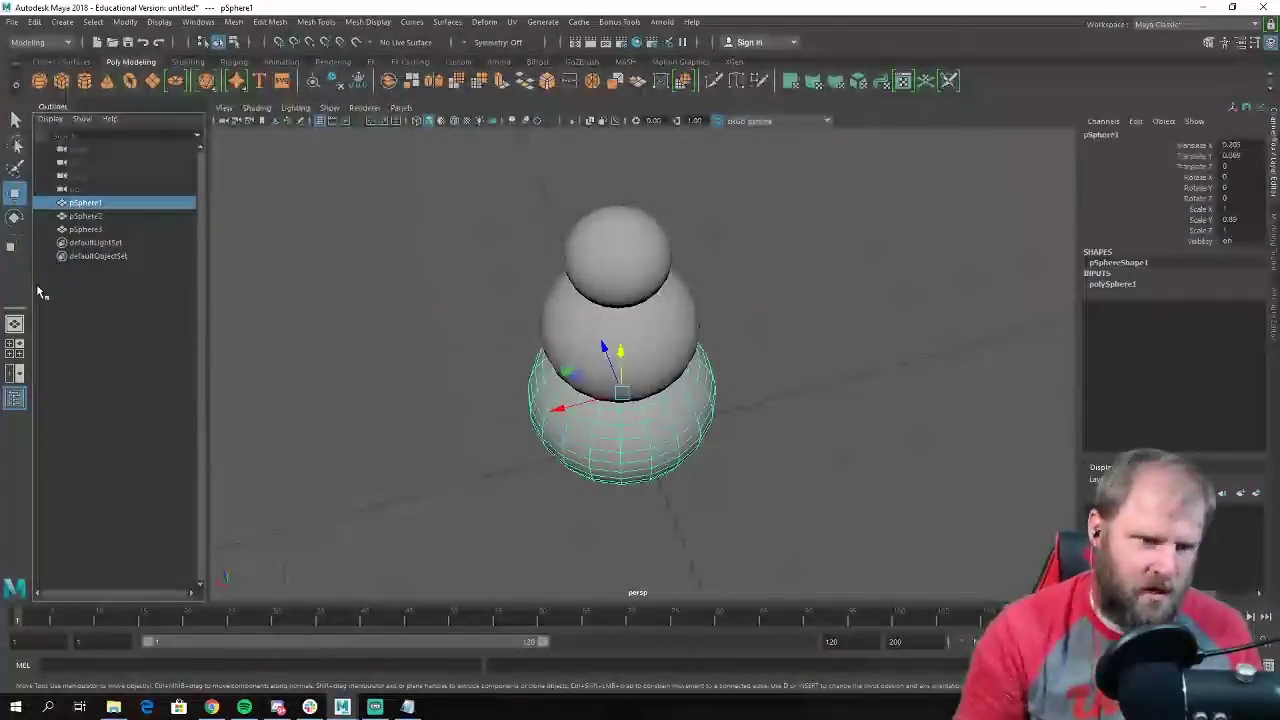
left_click(86, 216)
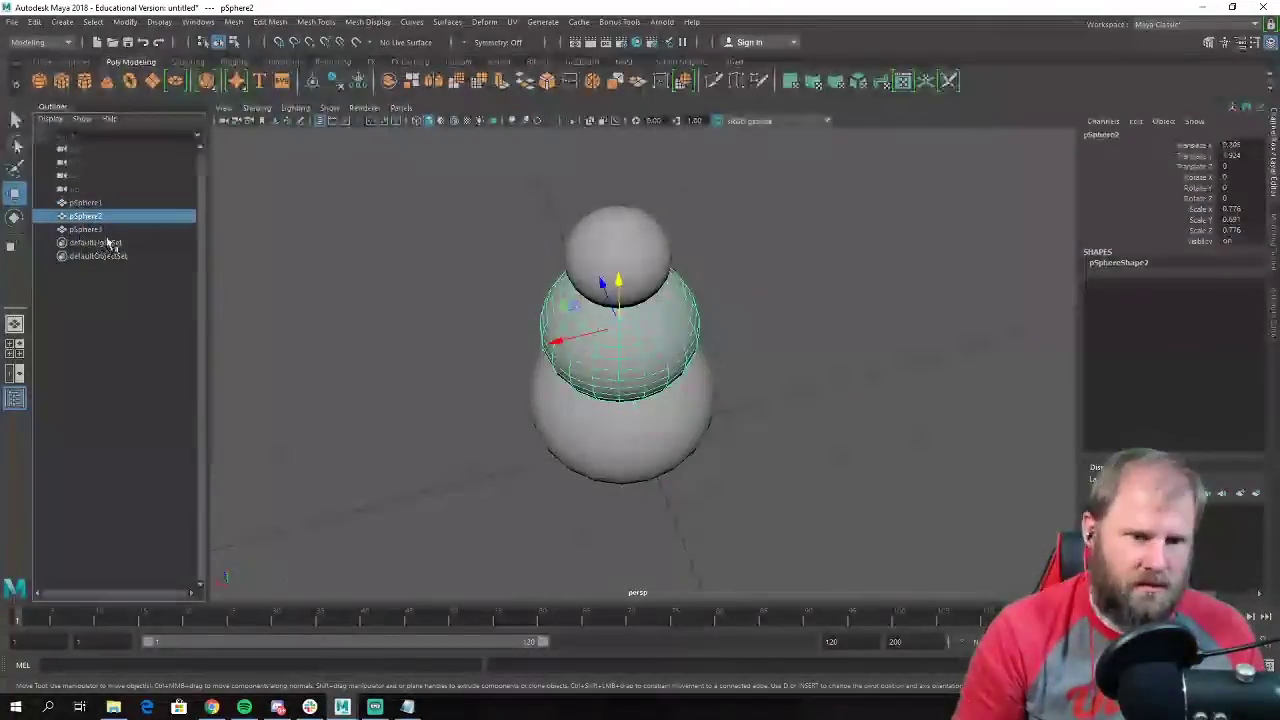
left_click(88, 229)
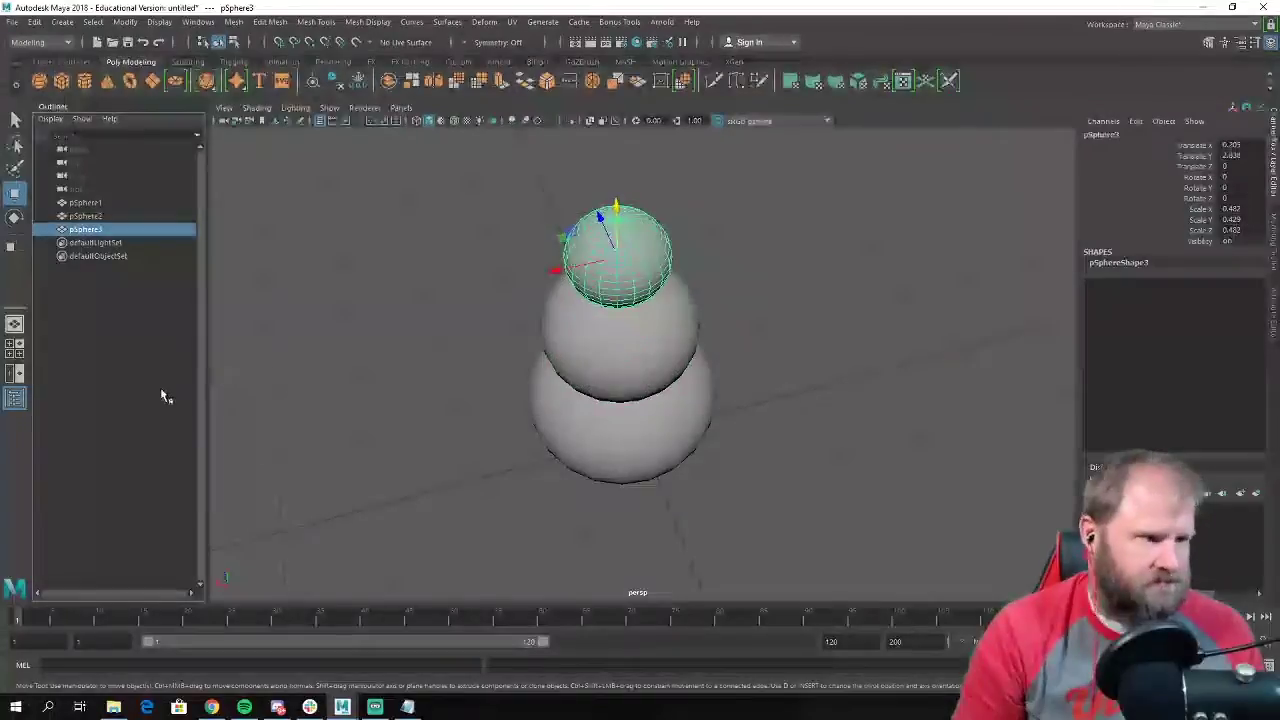
left_click_drag(380, 437, 248, 401, "alt")
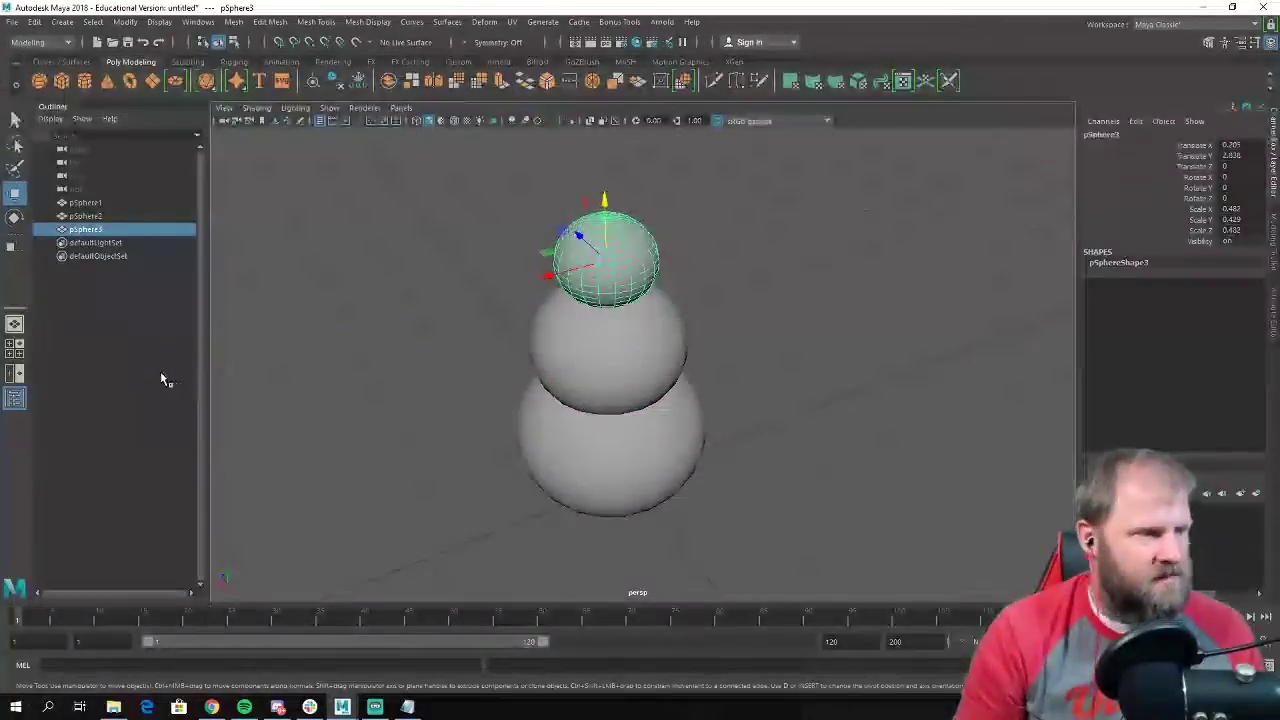
mouse_move(351, 346)
left_mouse_down("alt")
mouse_move(357, 317)
mouse_move(359, 336)
mouse_move(366, 323)
mouse_move(343, 345)
left_mouse_up("alt")
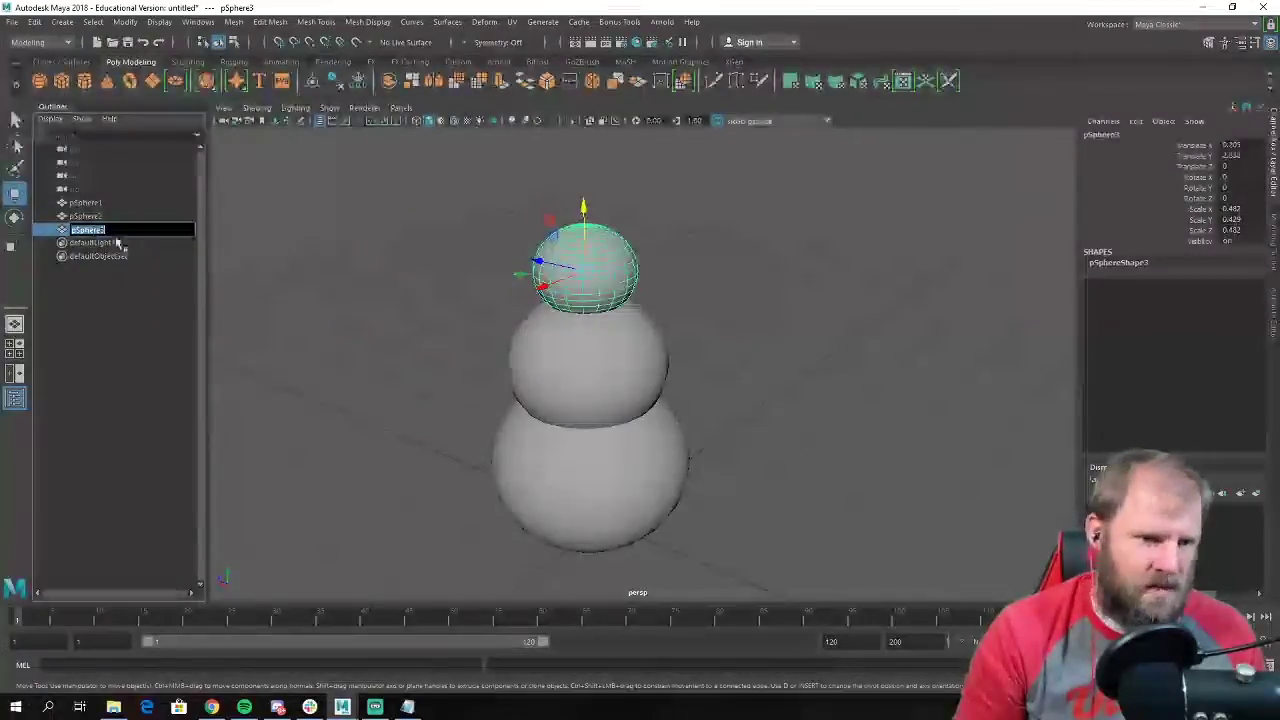
Rename the topmost sphere to snowManBody_01.
double_click(86, 216)
left_click(90, 203)
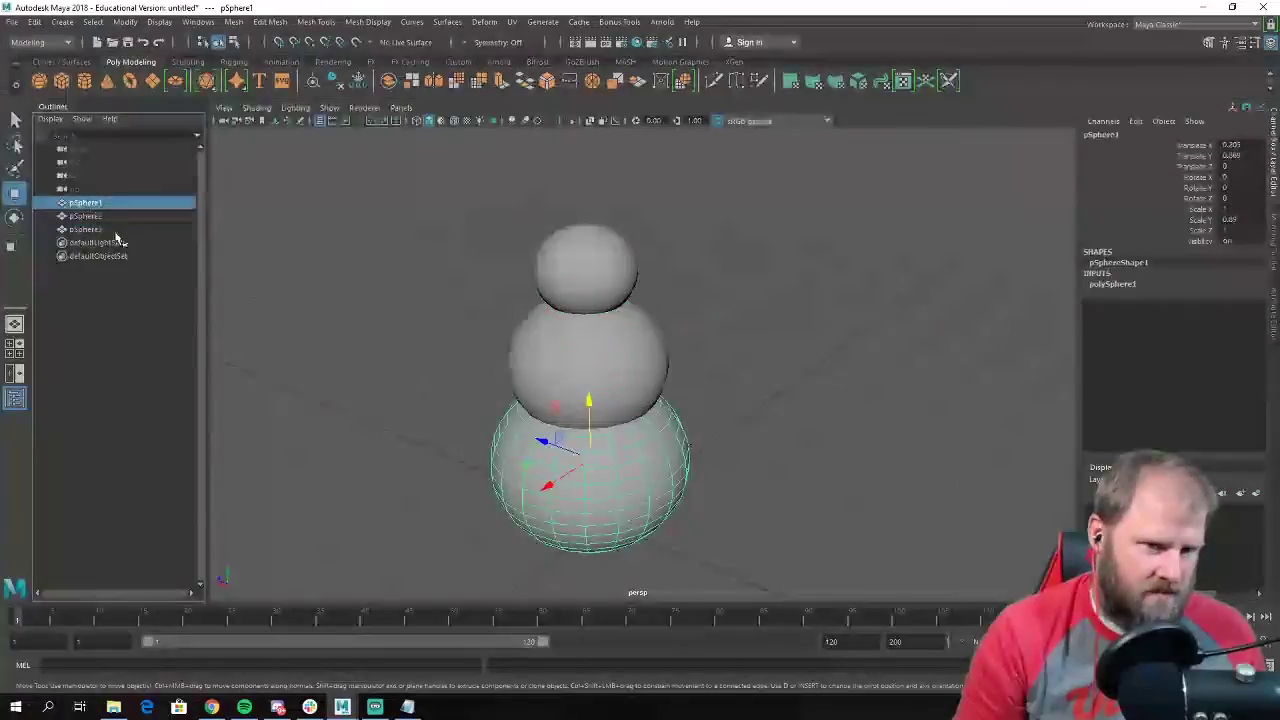
double_click(100, 231)
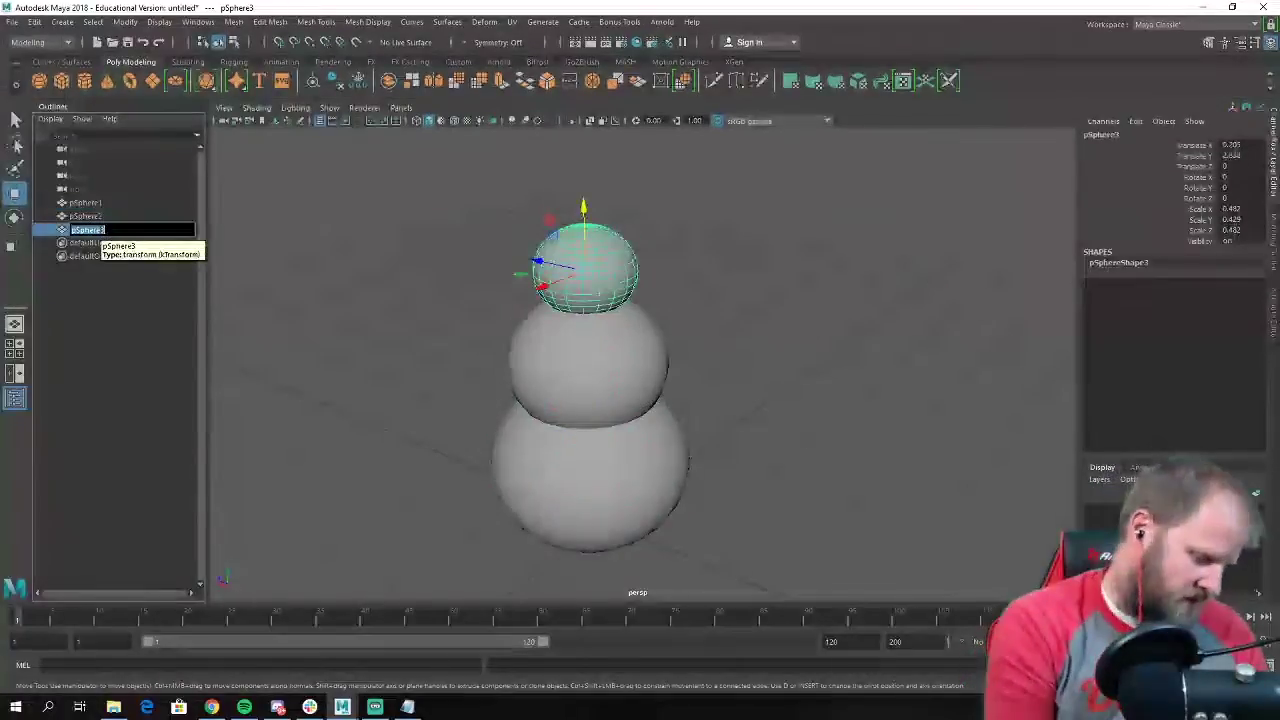
type("snow")
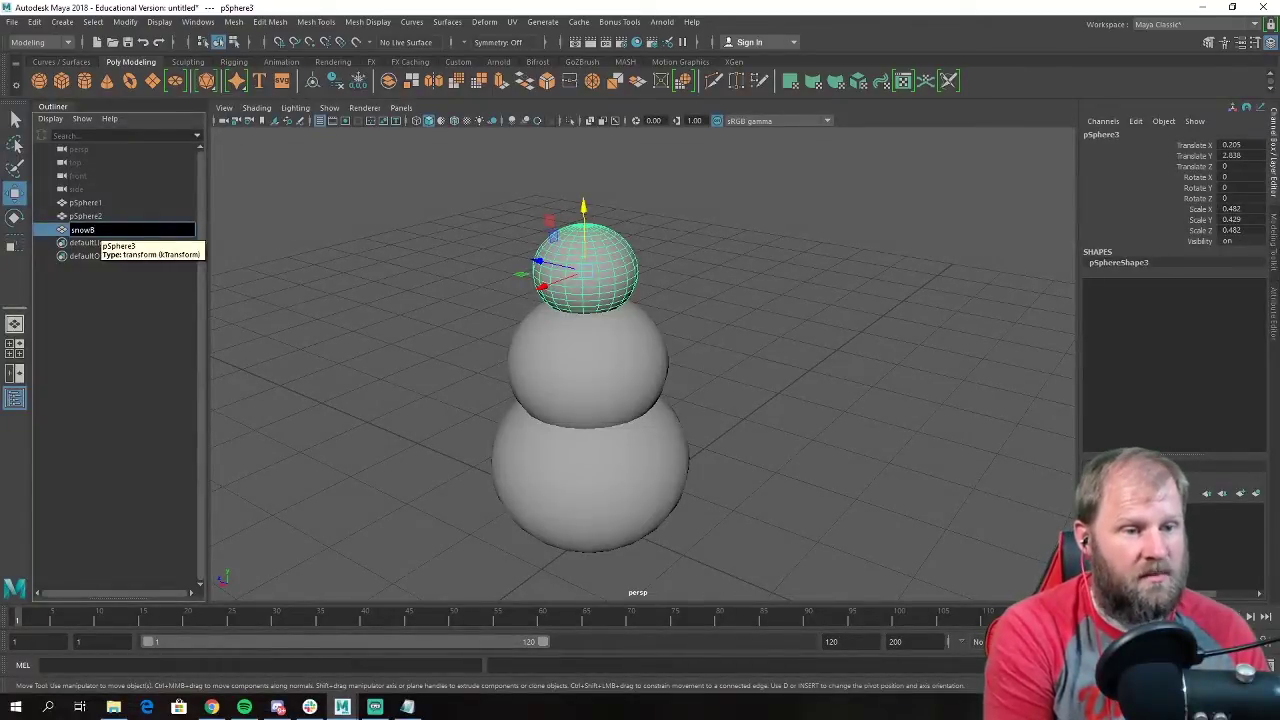
type("ManBody")
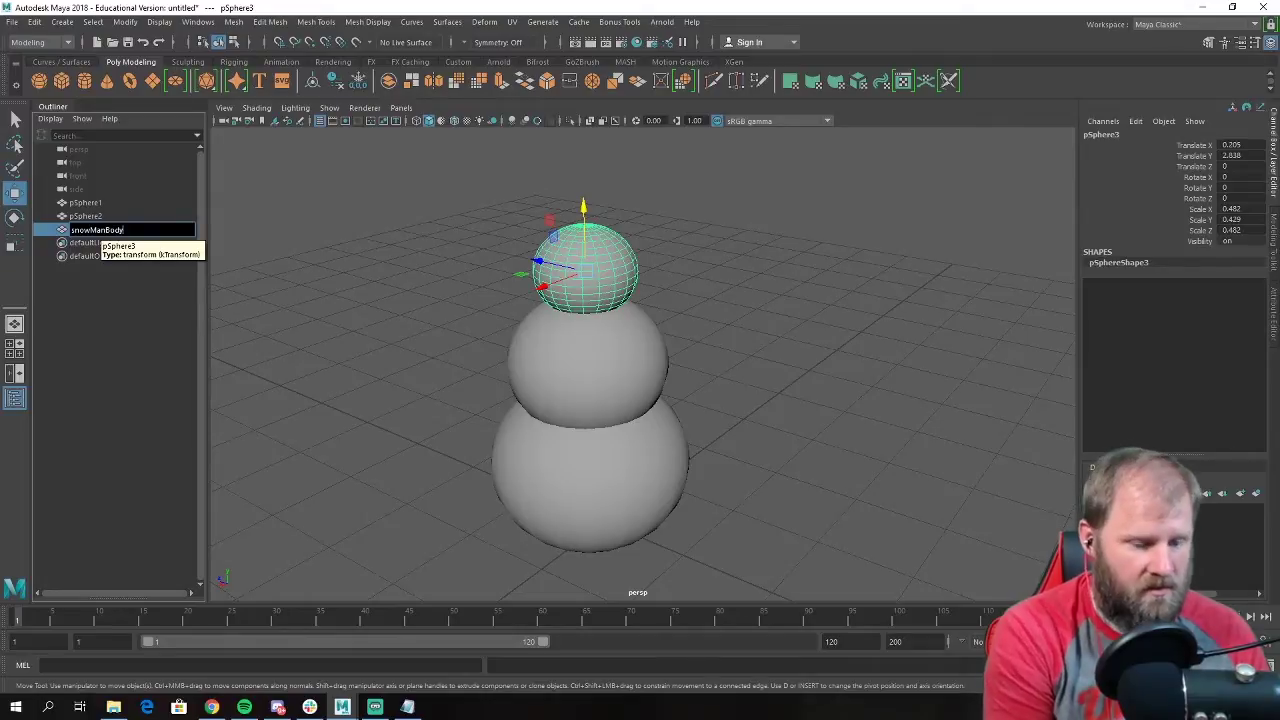
type("_01")
key("Return")
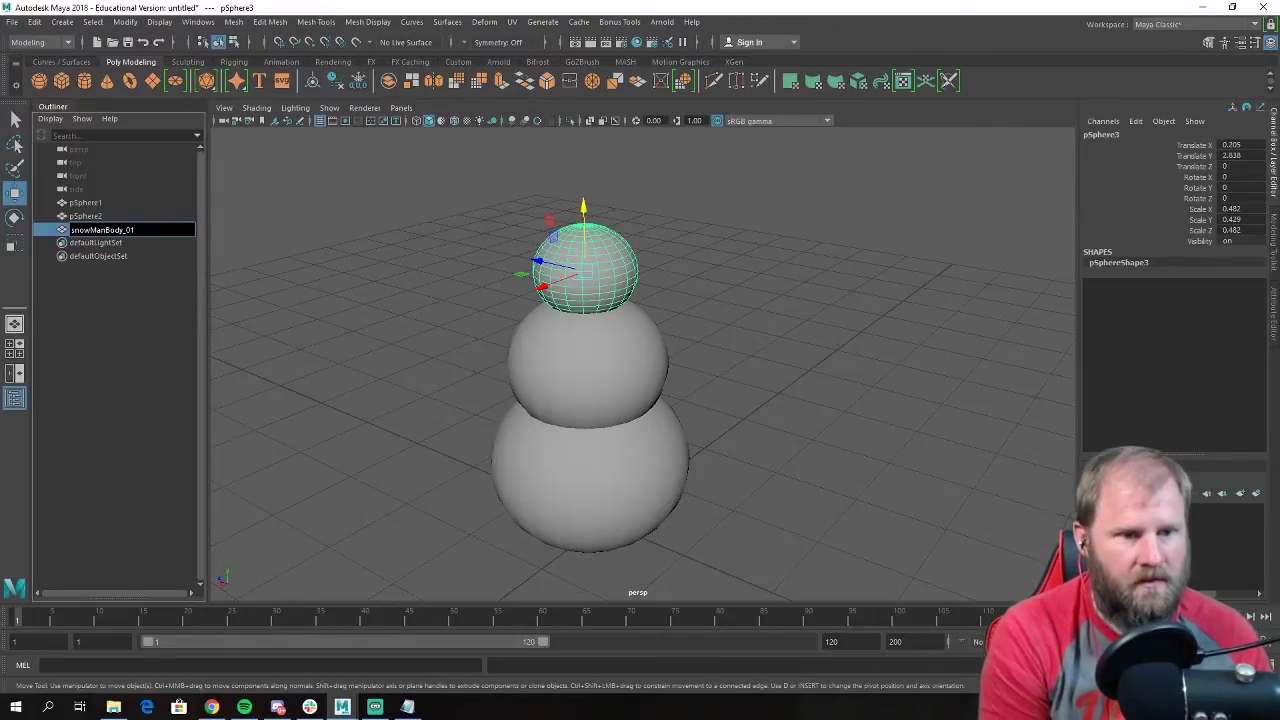
Rename the topmost sphere to snowMan_Head.
double_click(100, 230)
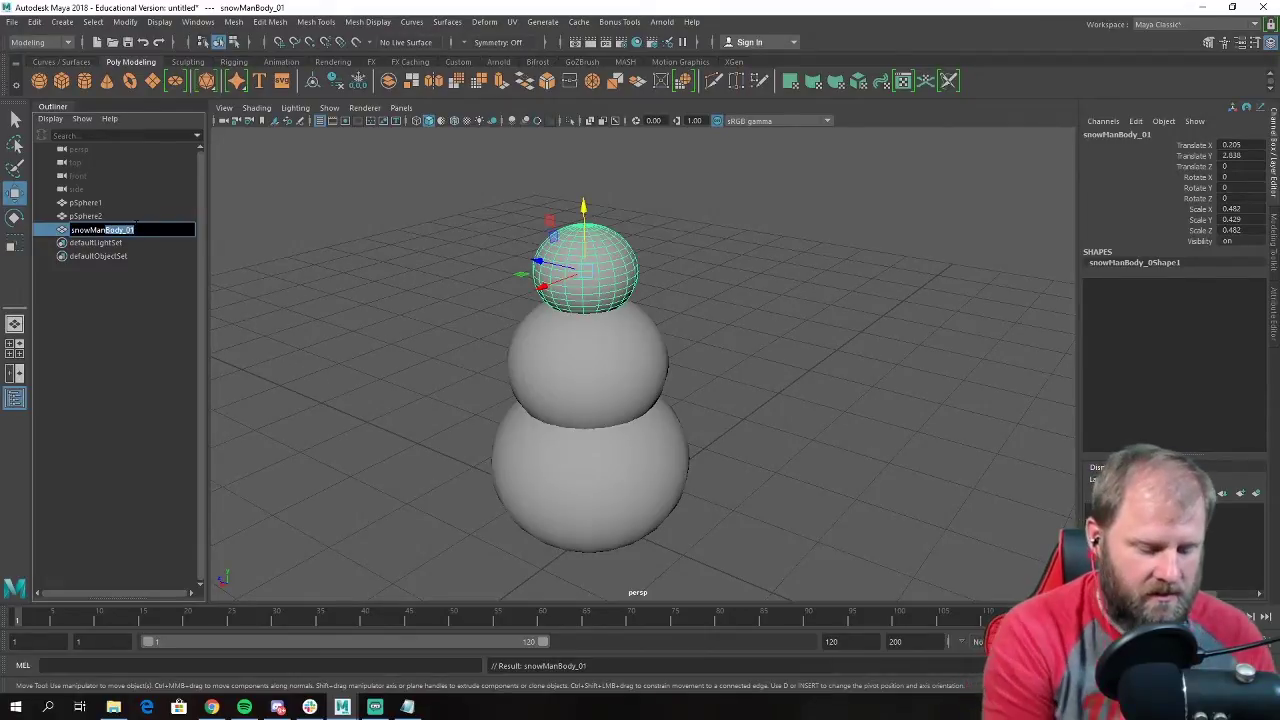
key("BackSpace")
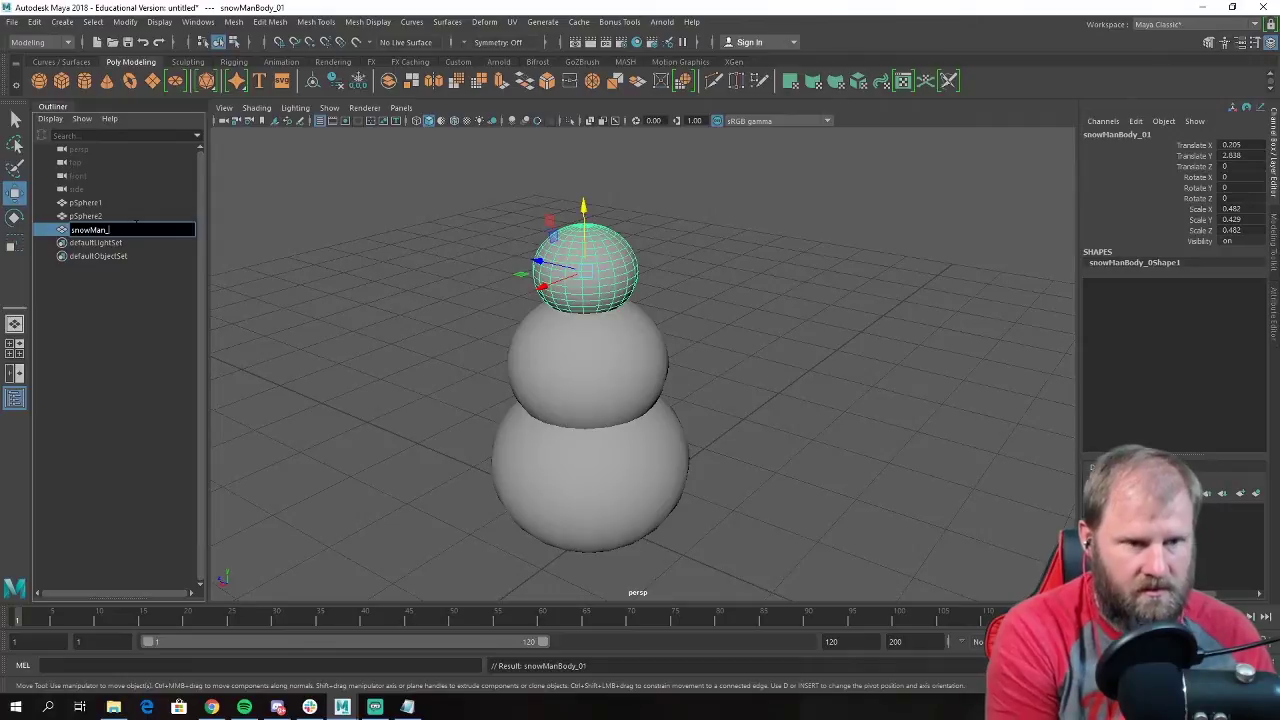
key("Return")
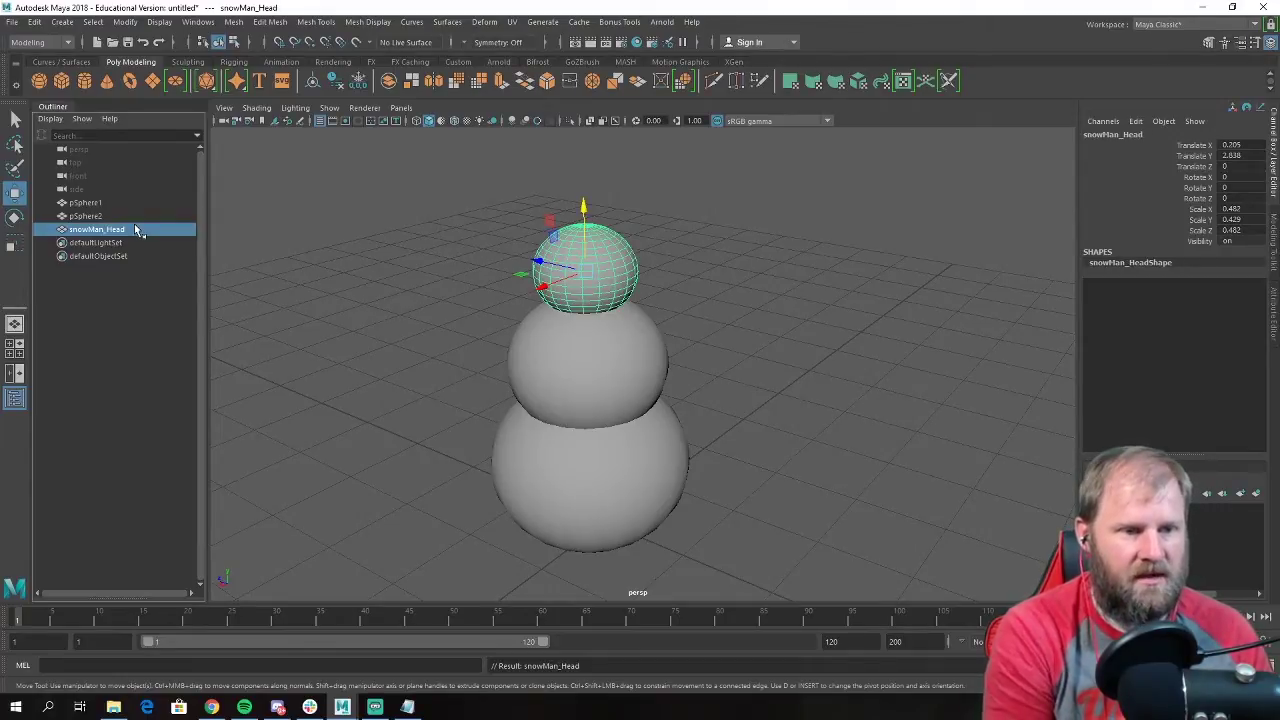
Rename the middle sphere to snowMan_middle.
double_click(110, 230)
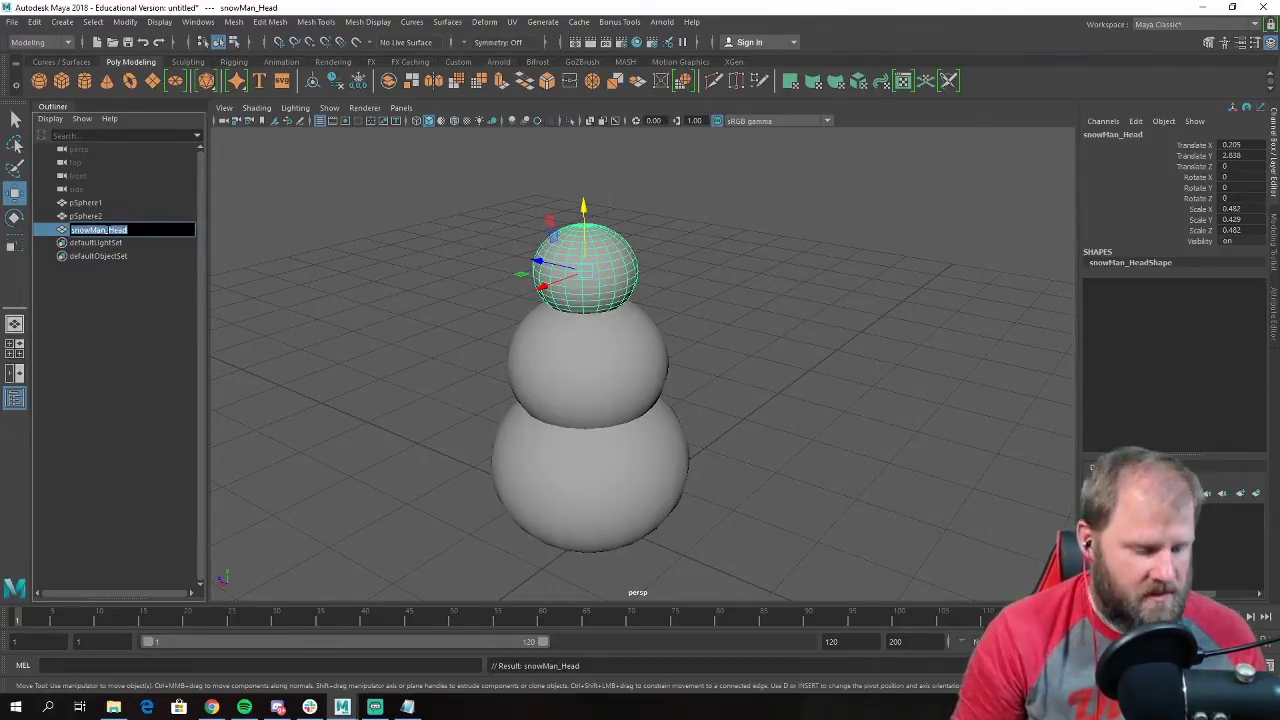
left_click(89, 218)
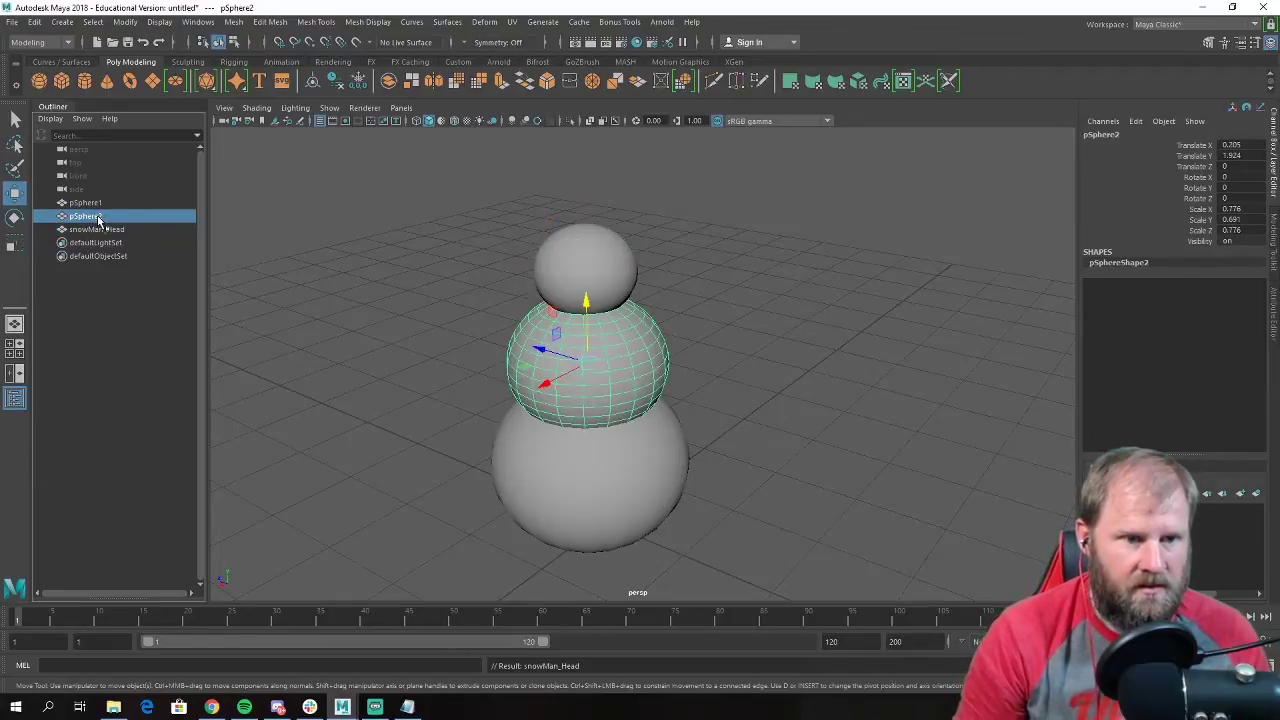
double_click(99, 217)
type("snowMan_mi")
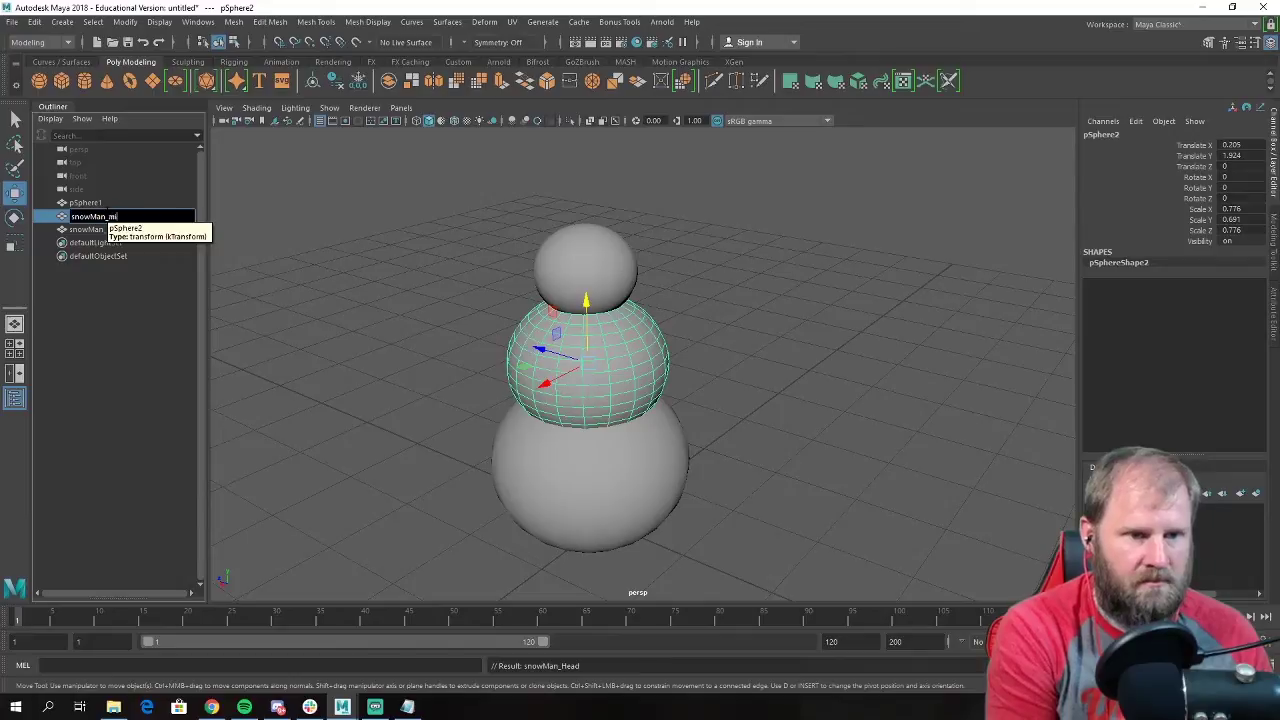
type("ddle")
key("Return")
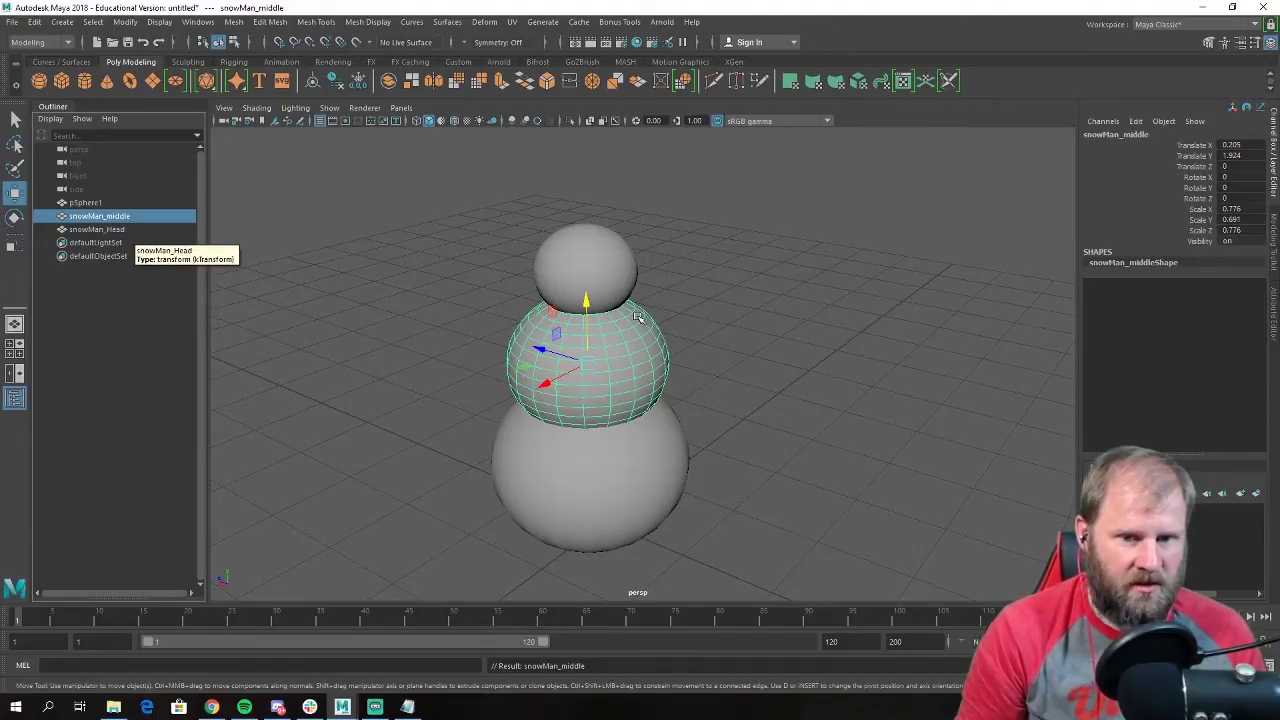
Rename the bottom sphere to snowMan_head.
double_click(90, 203)
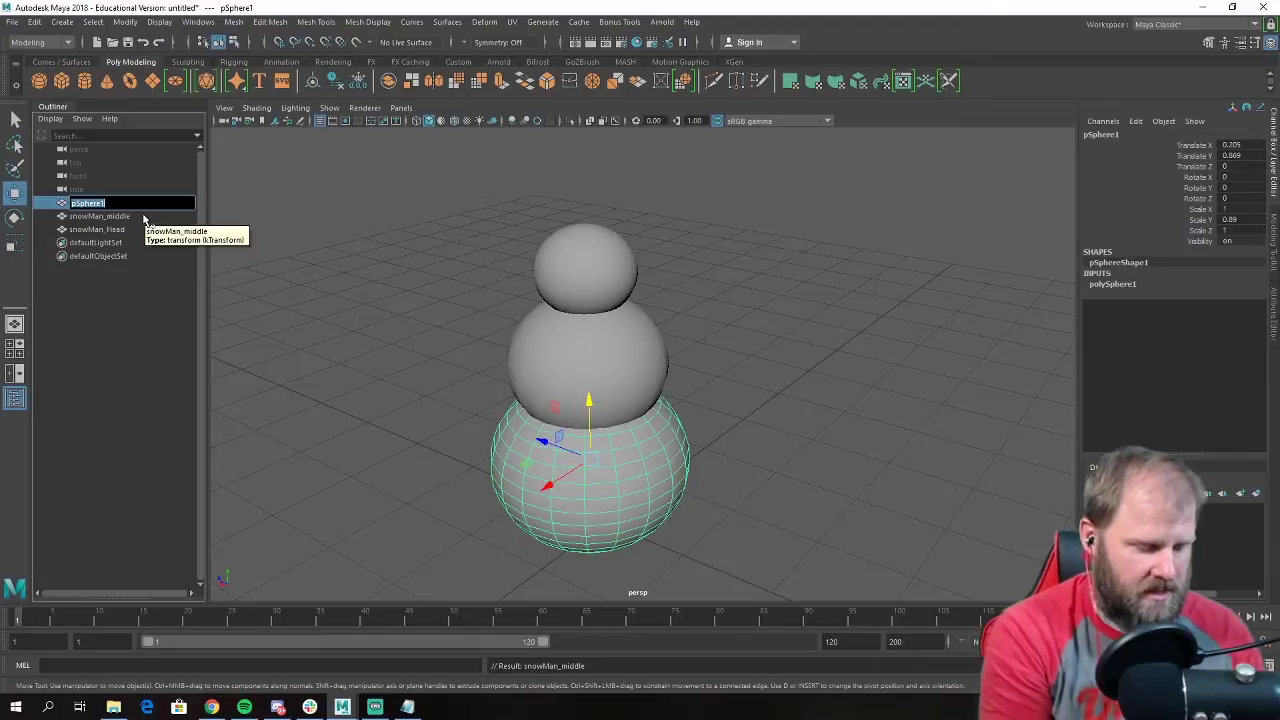
type("snowMan")
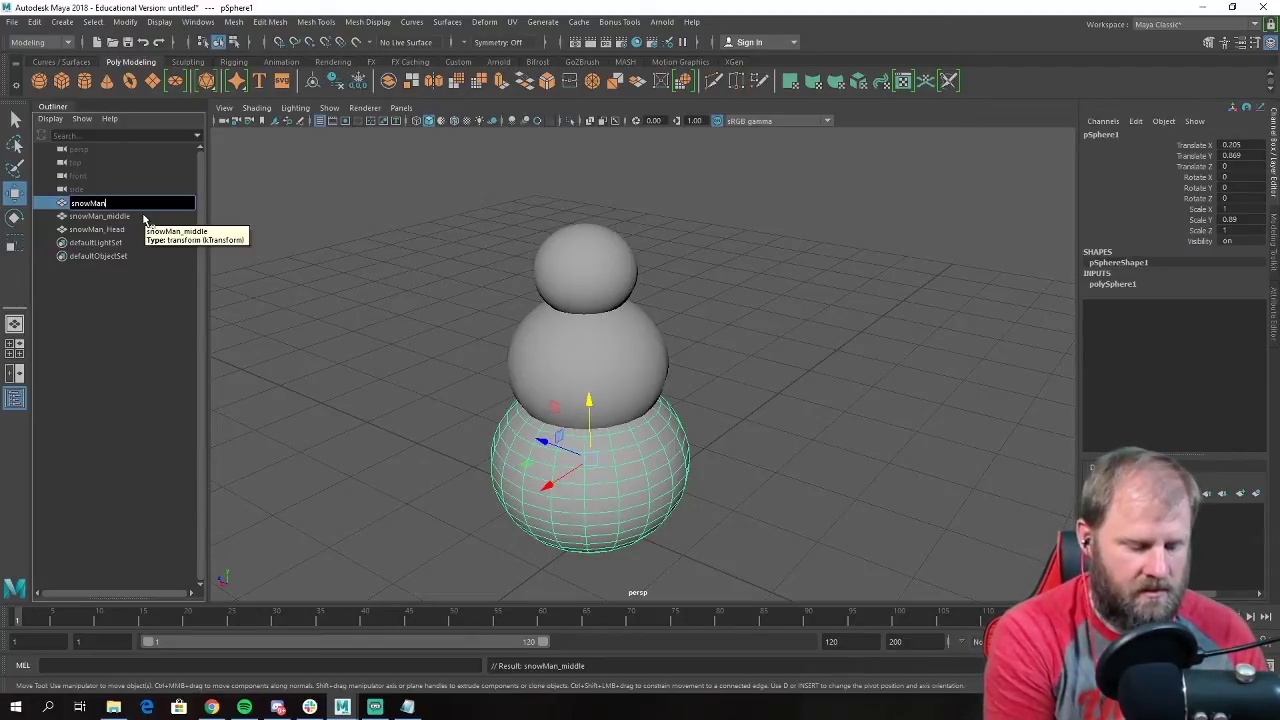
type("_head")
key("Return")
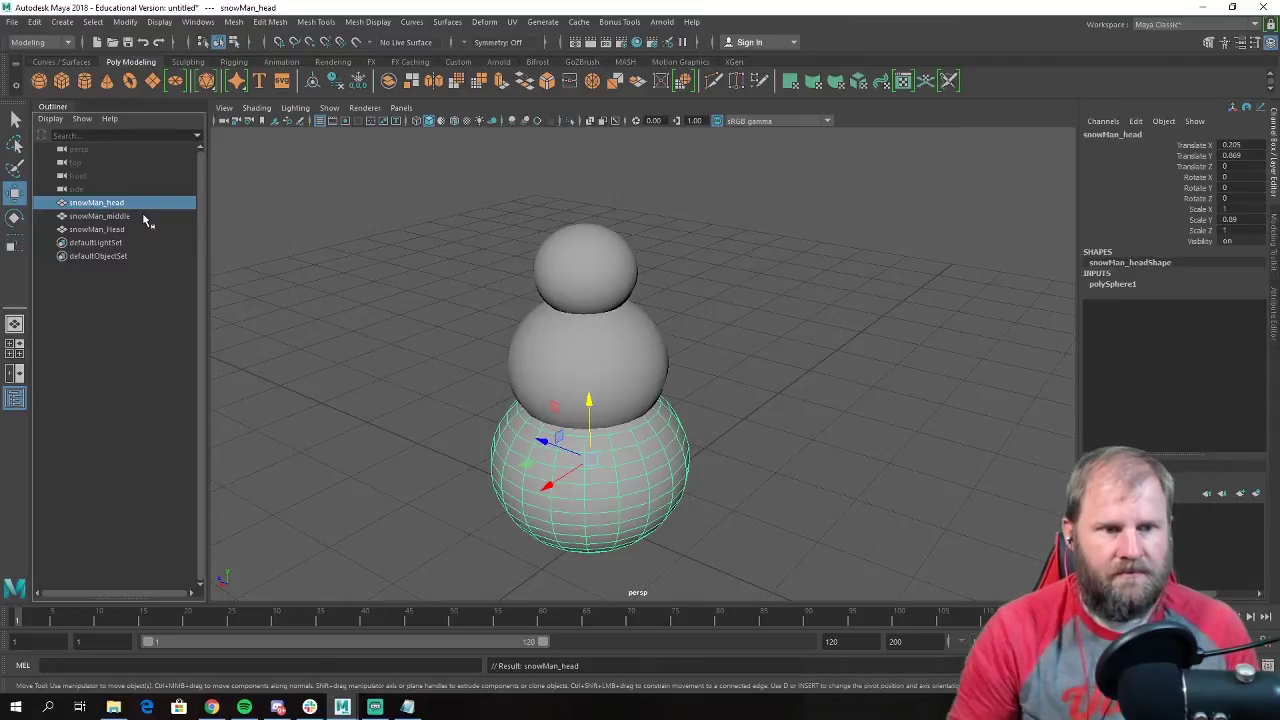
Rename the bottom sphere to snowMan_Bottom.
double_click(110, 206)
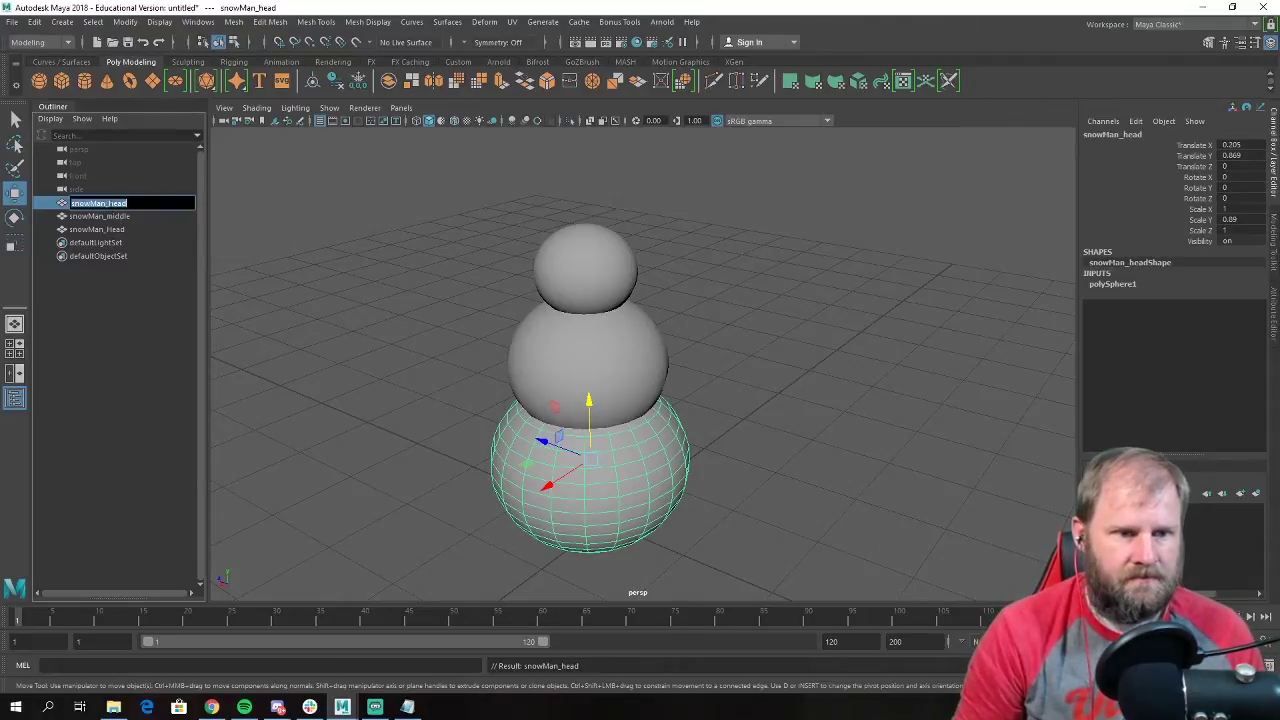
double_click(117, 203)
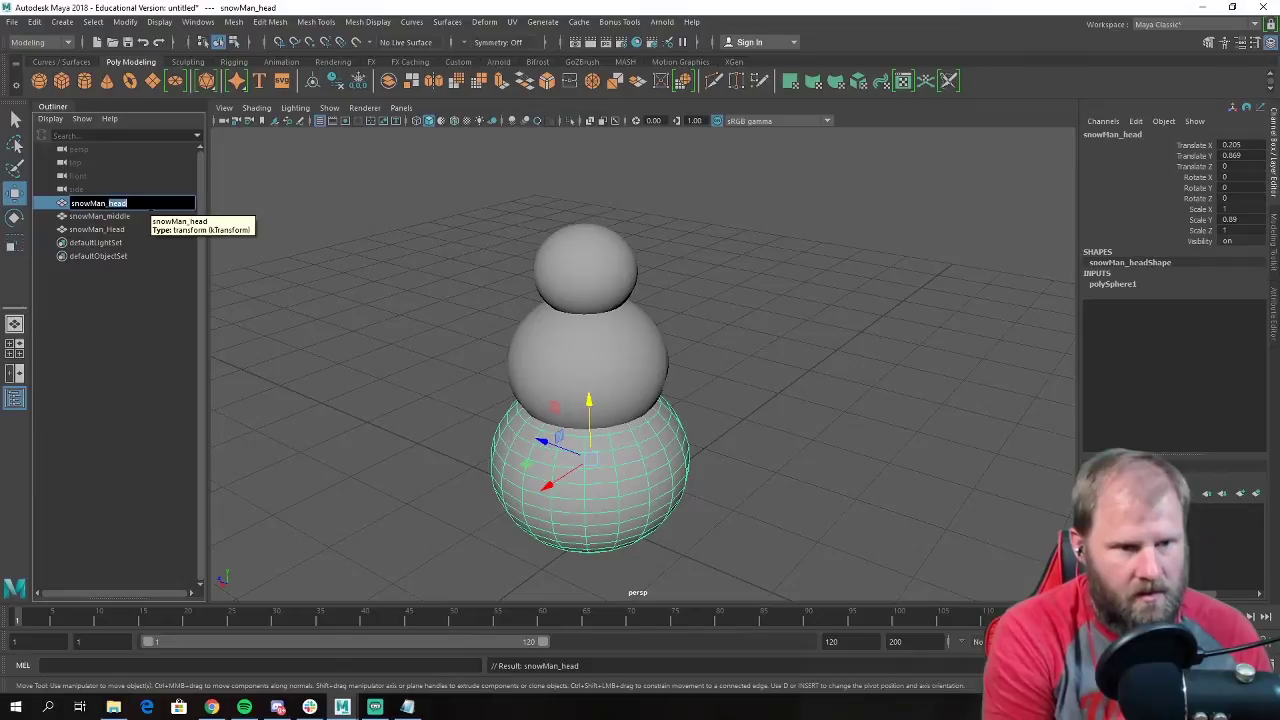
key("Return")
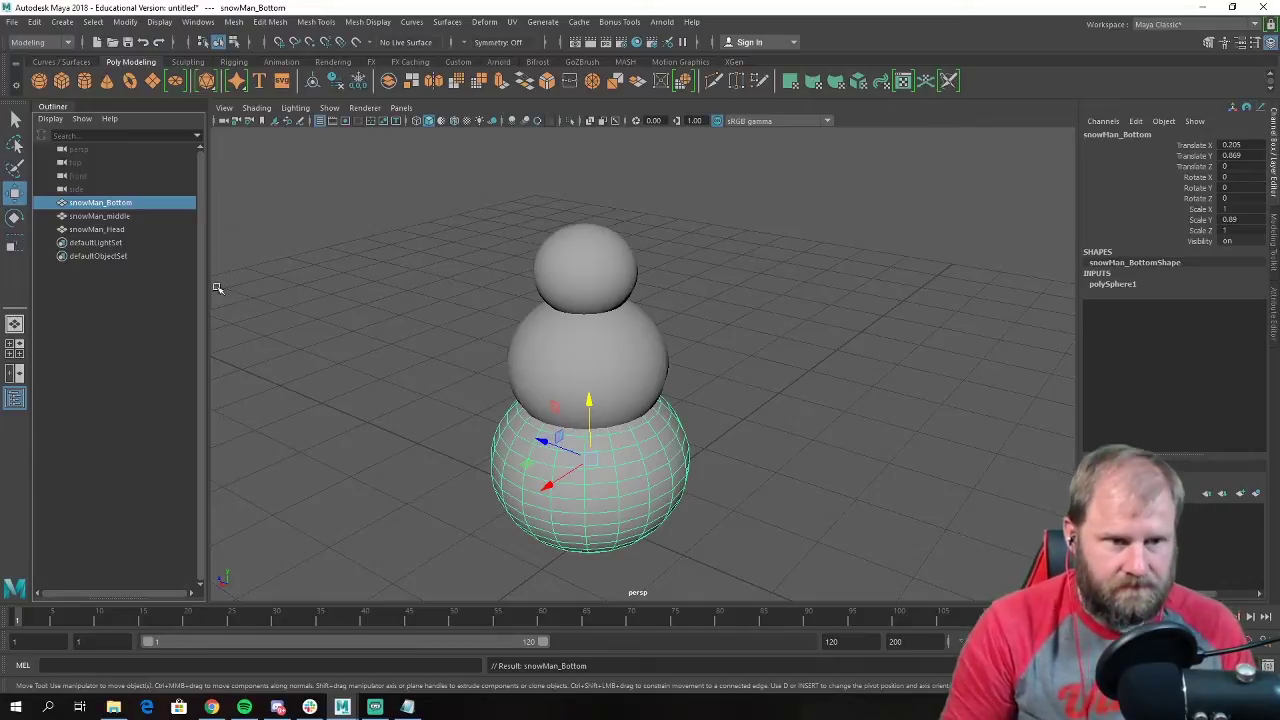
Select the renamed spheres one after another by name to check which ball each name refers to.
left_click(106, 217)
left_click(106, 230)
left_click(108, 217)
left_click(106, 203)
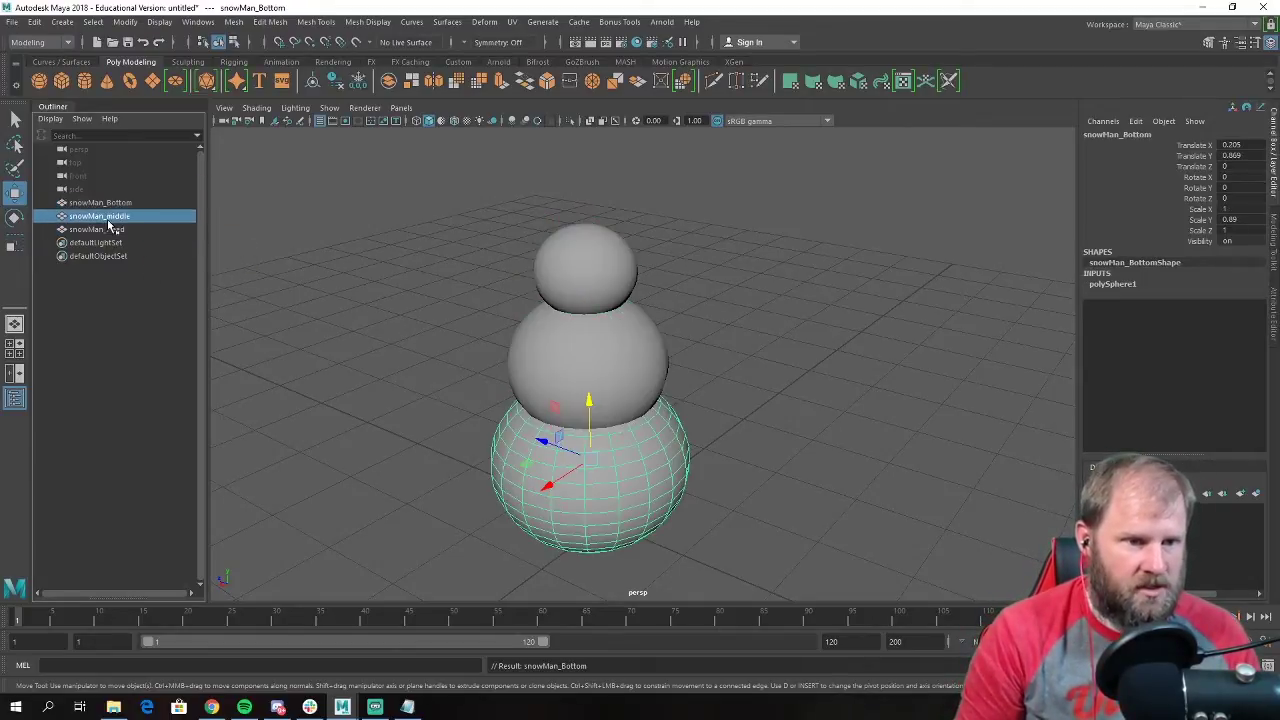
left_click(104, 231)
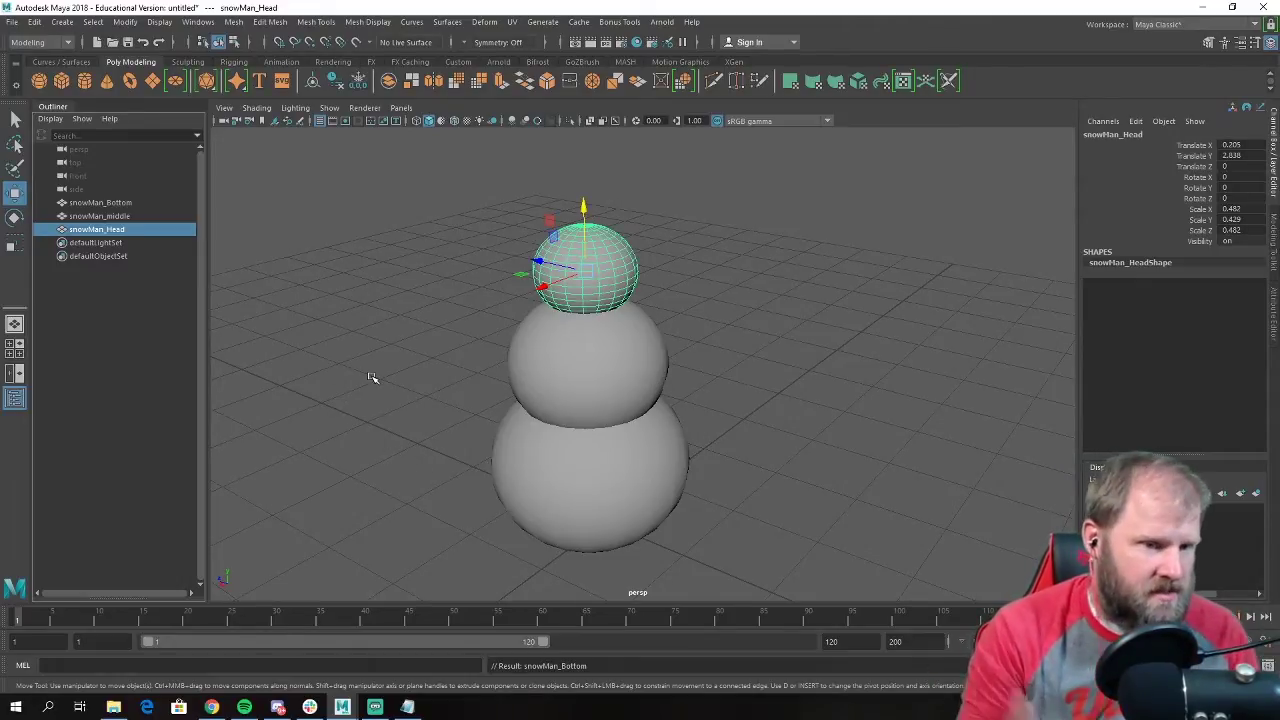
left_click(118, 217)
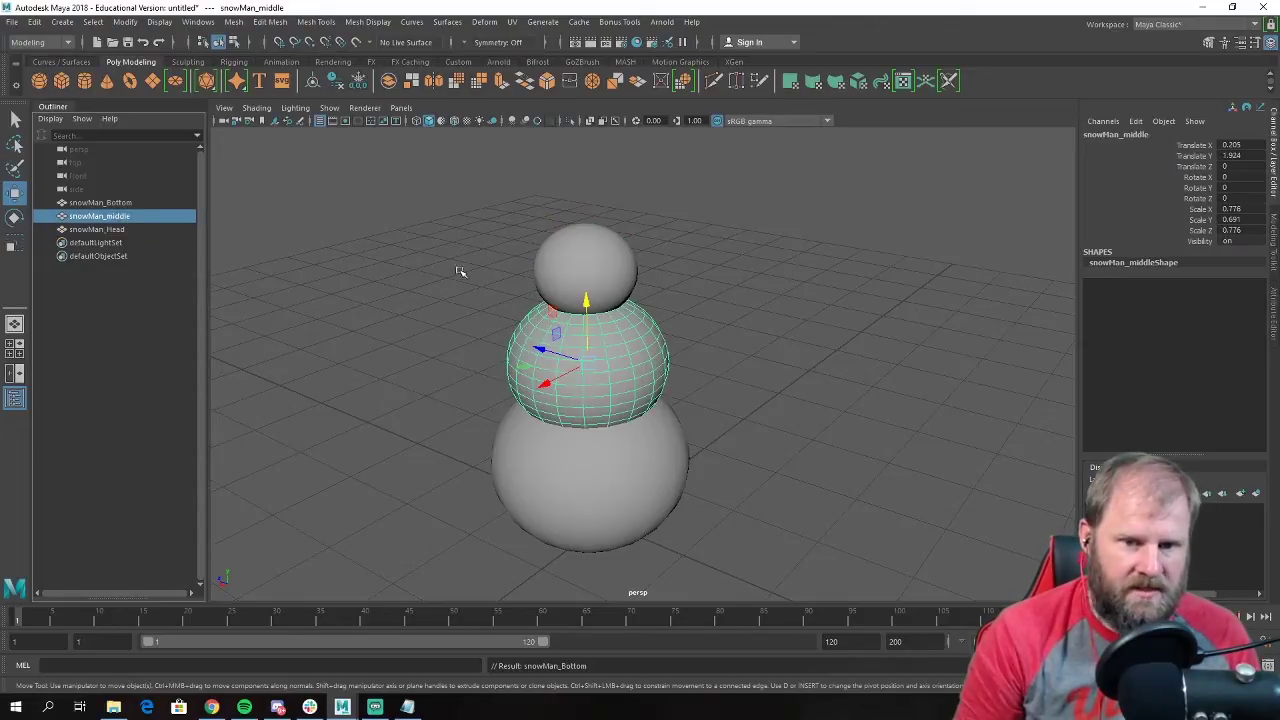
Parent snowMan_Head under snowMan_middle, and snowMan_middle under snowMan_Bottom.
left_click(598, 284)
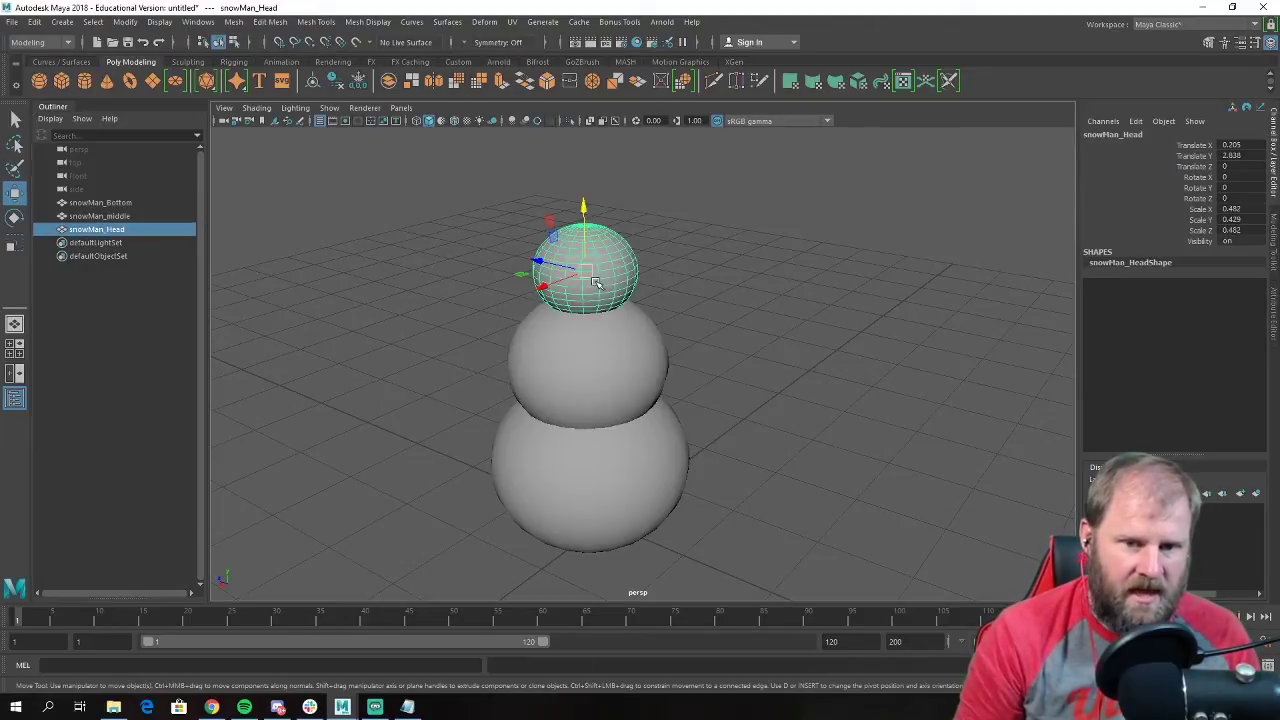
left_click(119, 217, "ctrl")
left_click(119, 218, "ctrl")
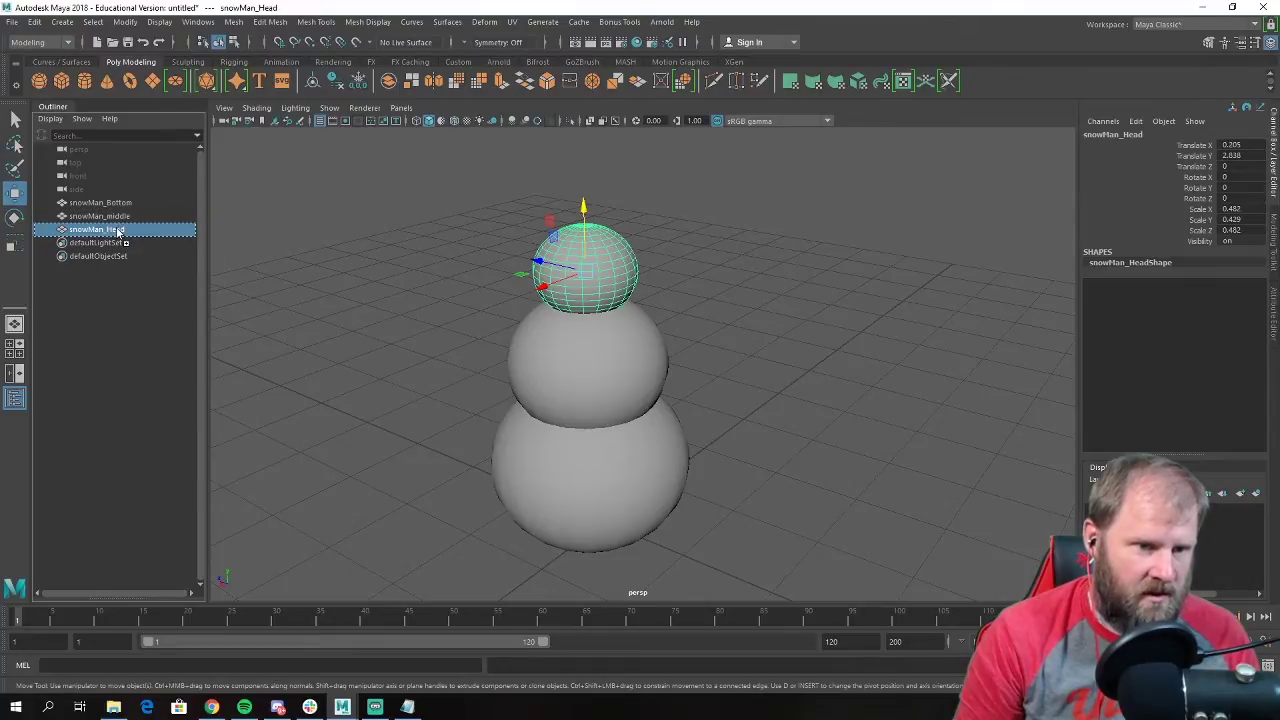
middle_click_drag(117, 231, 124, 220)
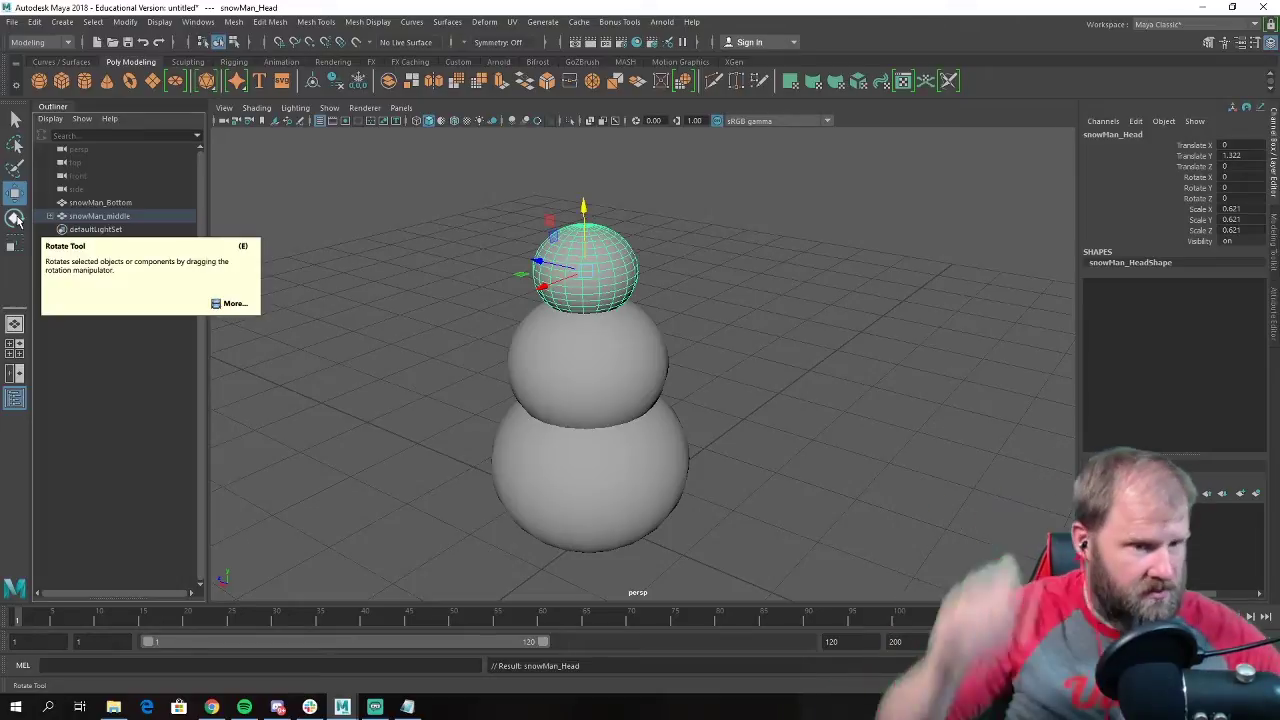
left_click(116, 218)
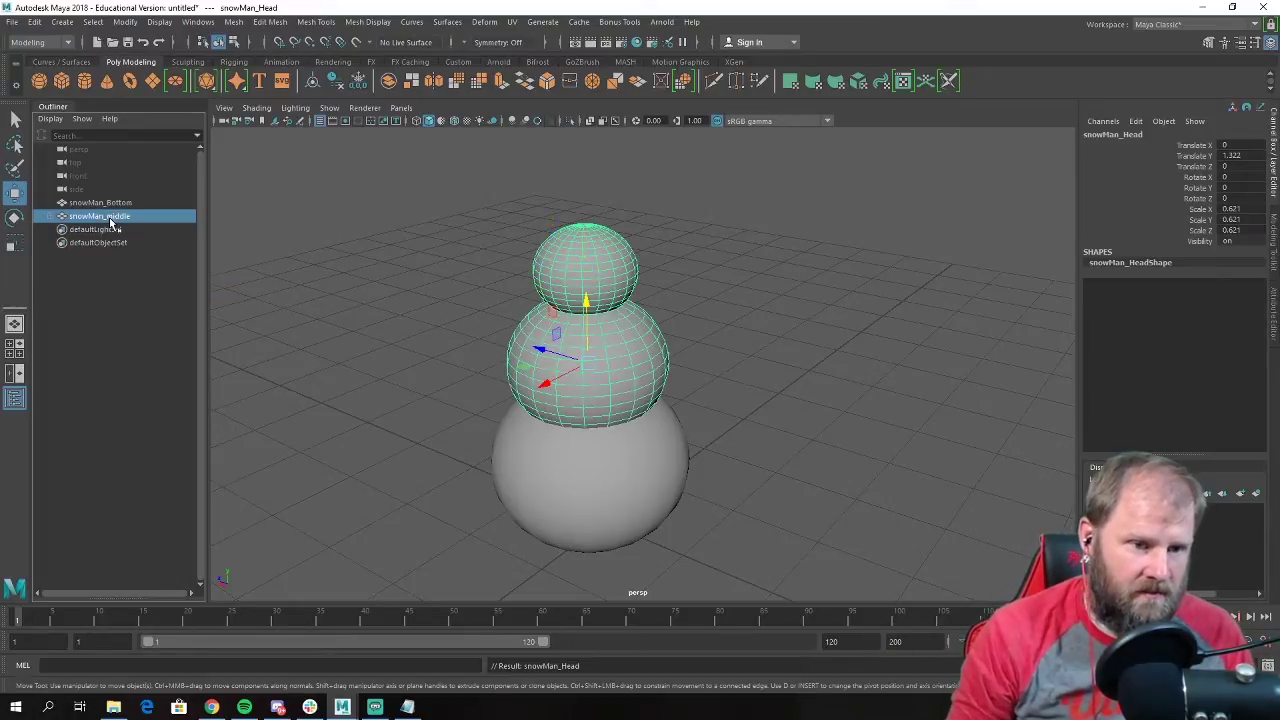
mouse_move(116, 218)
middle_mouse_down()
mouse_move(123, 206)
mouse_move(110, 203)
middle_mouse_up()
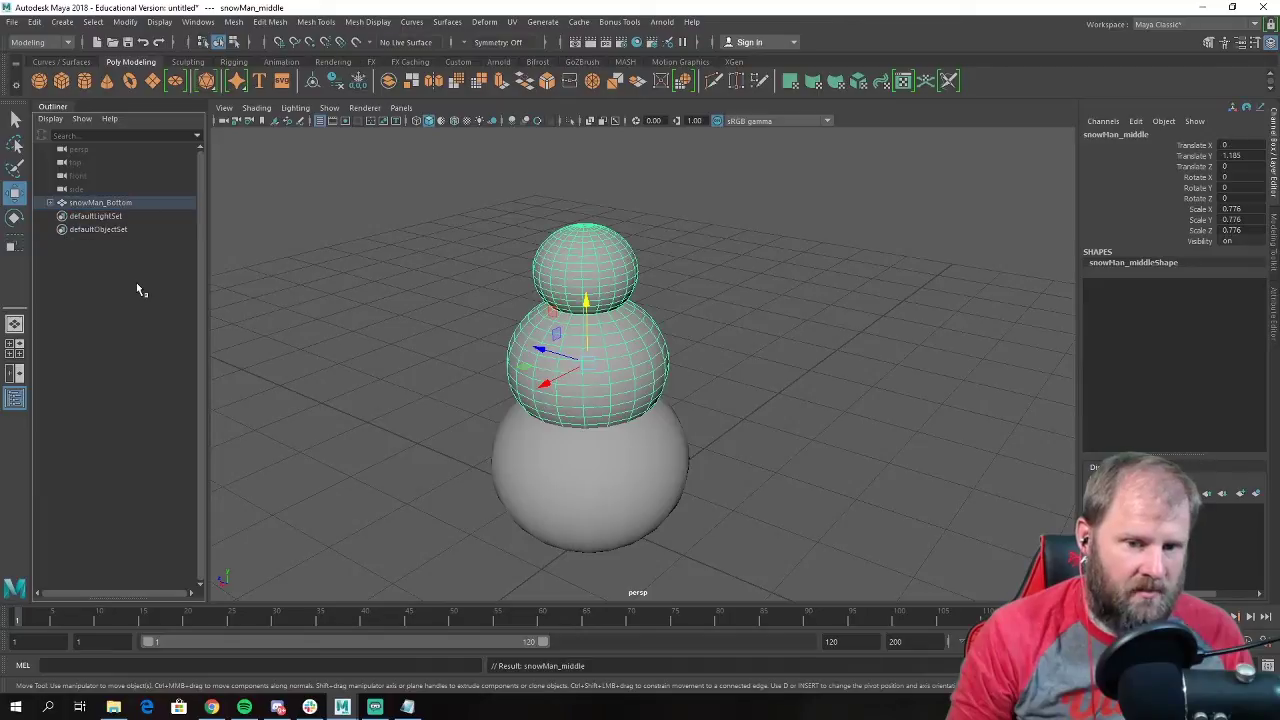
Try moving and scaling the whole snowman through its parent snowMan_Bottom, undoing each transform.
left_click(118, 204)
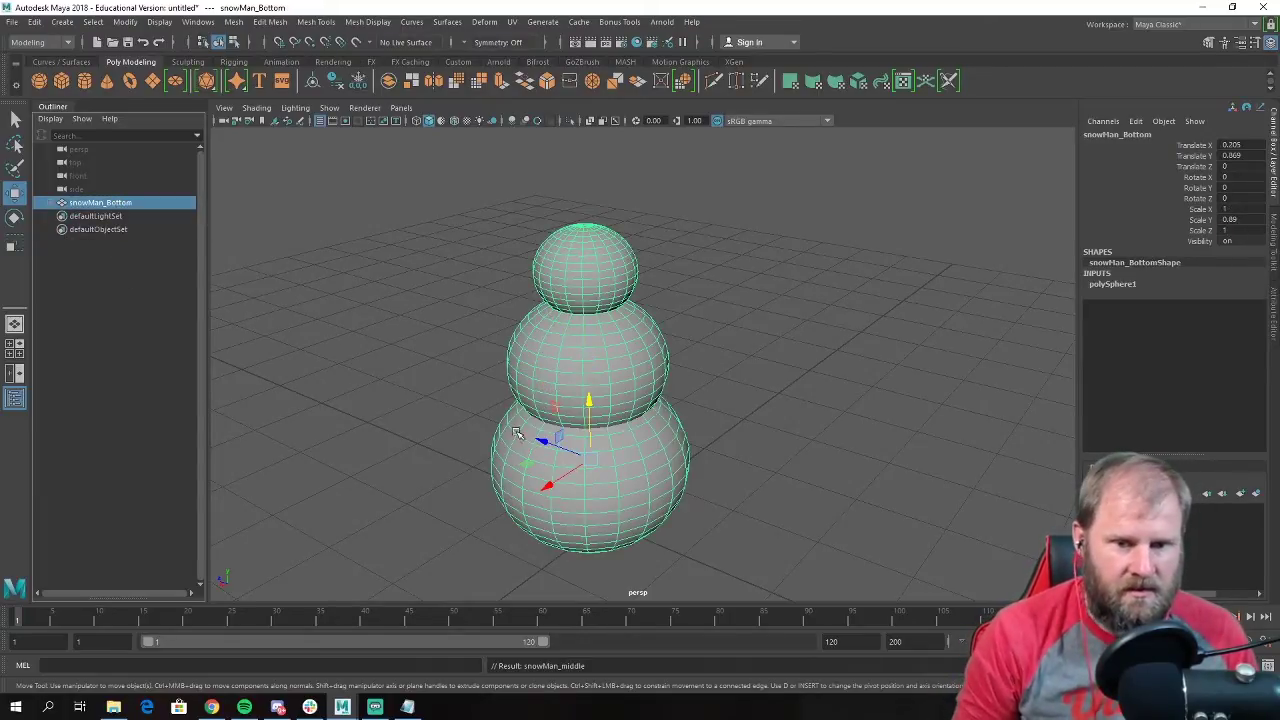
left_click_drag(542, 438, 628, 328)
key("ctrl+z")
key("e")
key("r")
left_click_drag(644, 374, 585, 380)
key("ctrl+z")
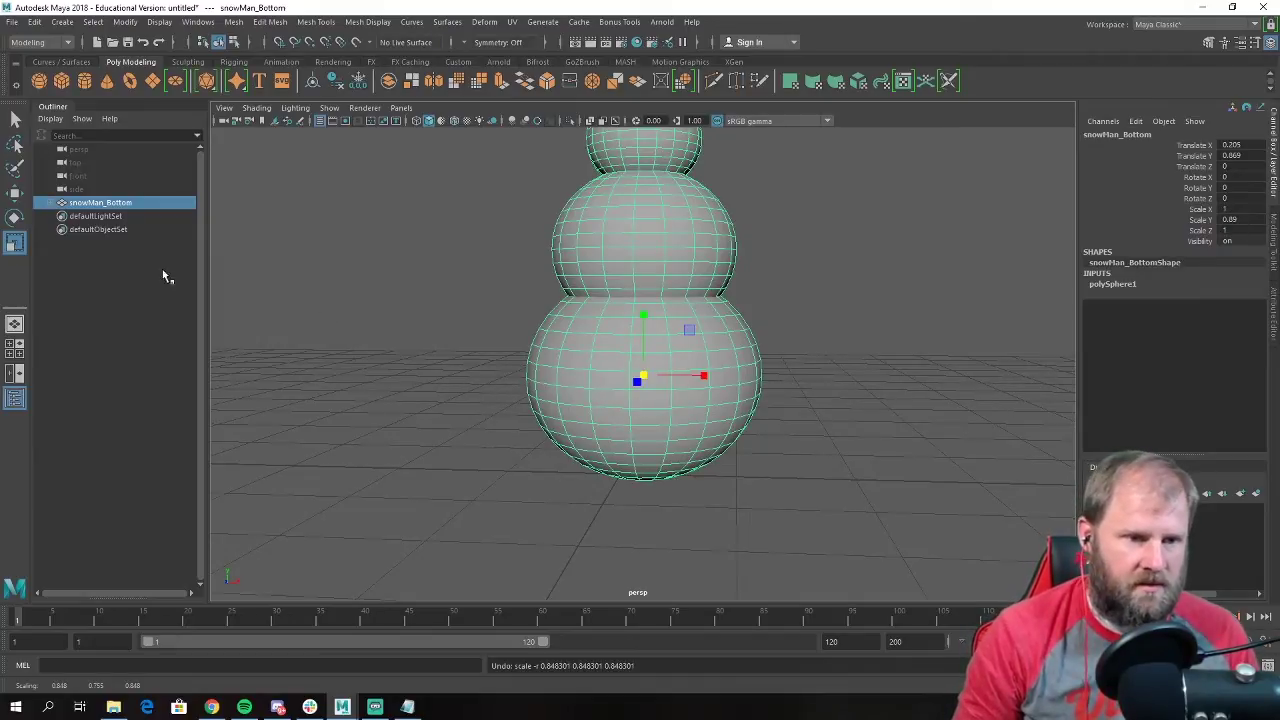
Expand the snowMan_Bottom hierarchy down to snowMan_Head and adjust the head ball's height to a Translate Y of about 1.21.
left_click(57, 203)
left_click(69, 216)
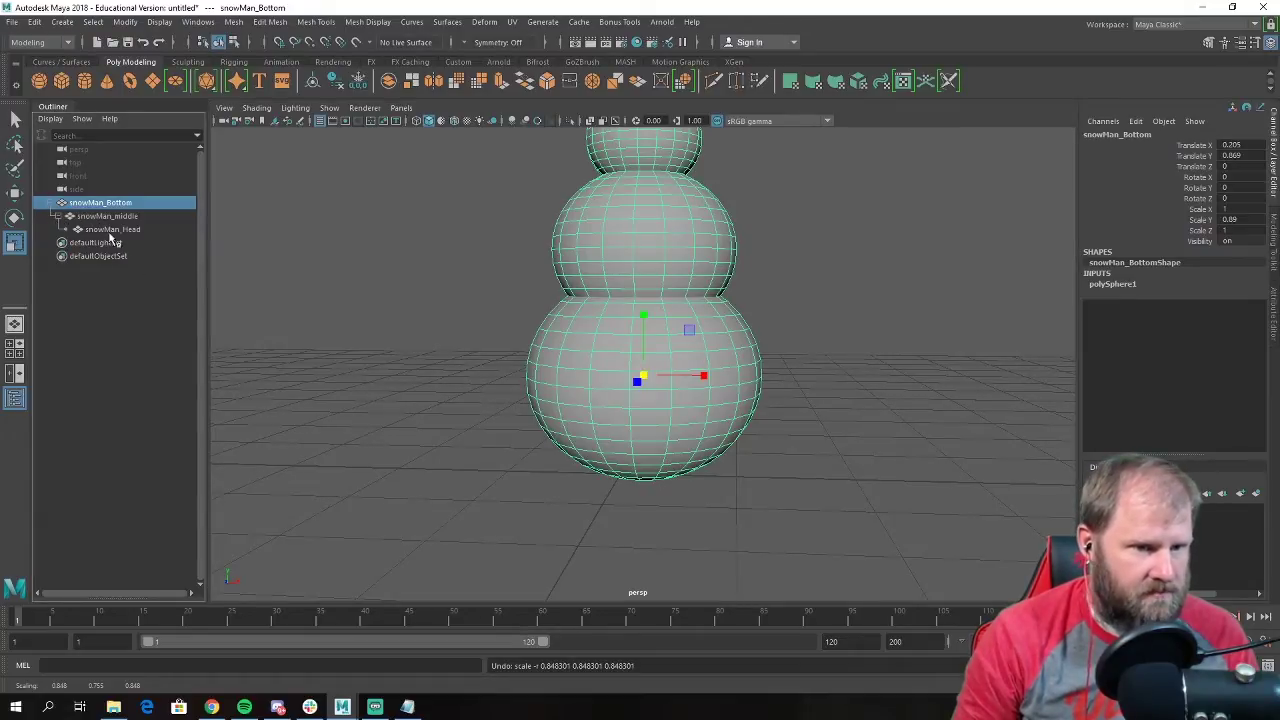
left_click(416, 348)
scroll(485, 352, "down", 5)
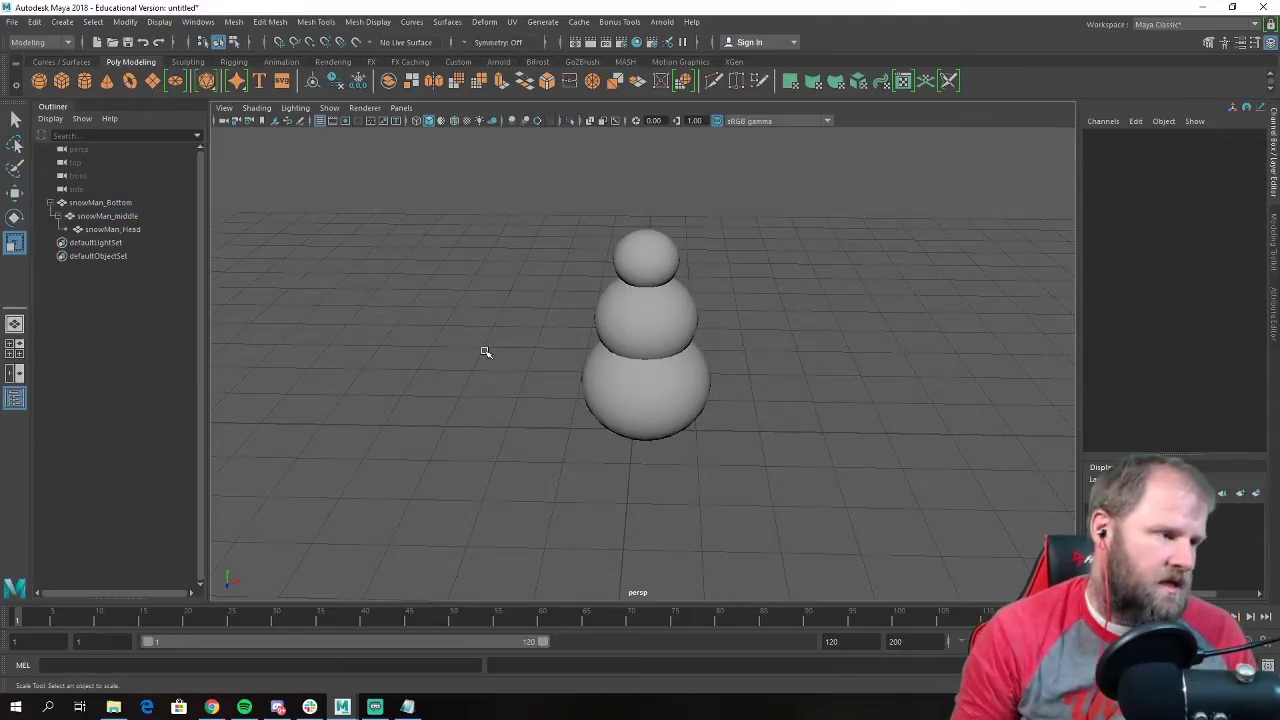
left_click(653, 242)
key("w")
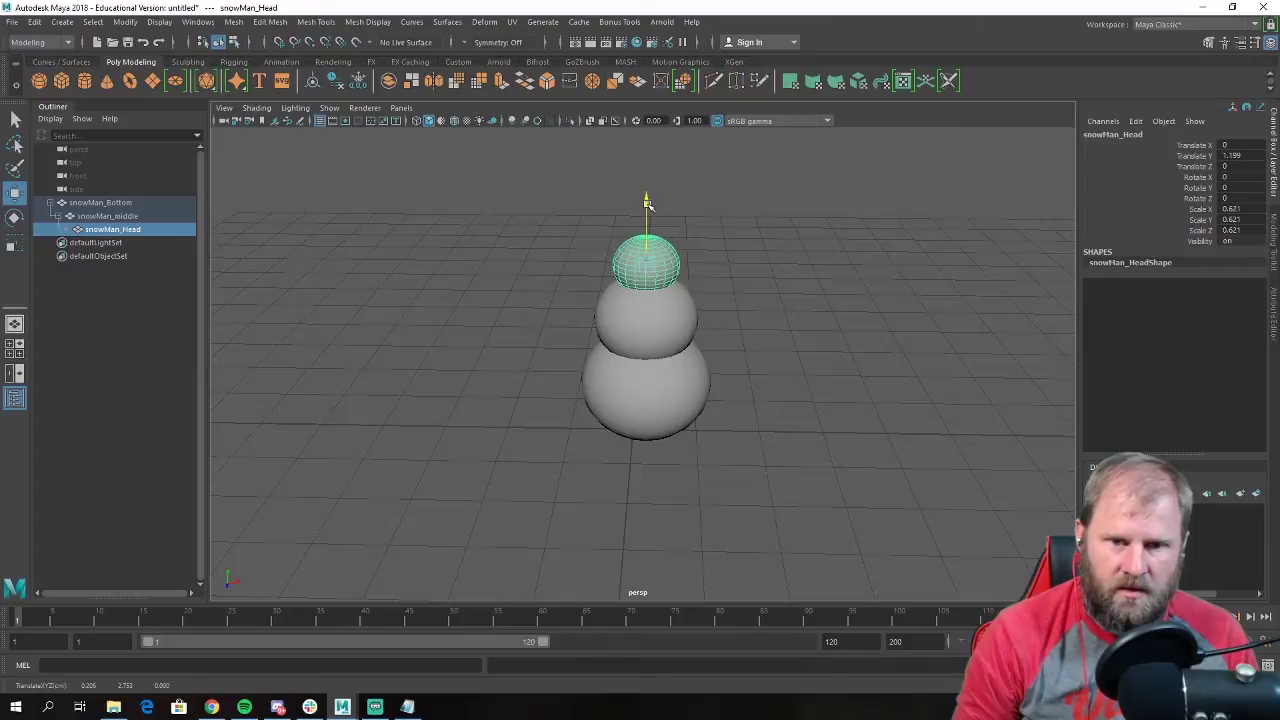
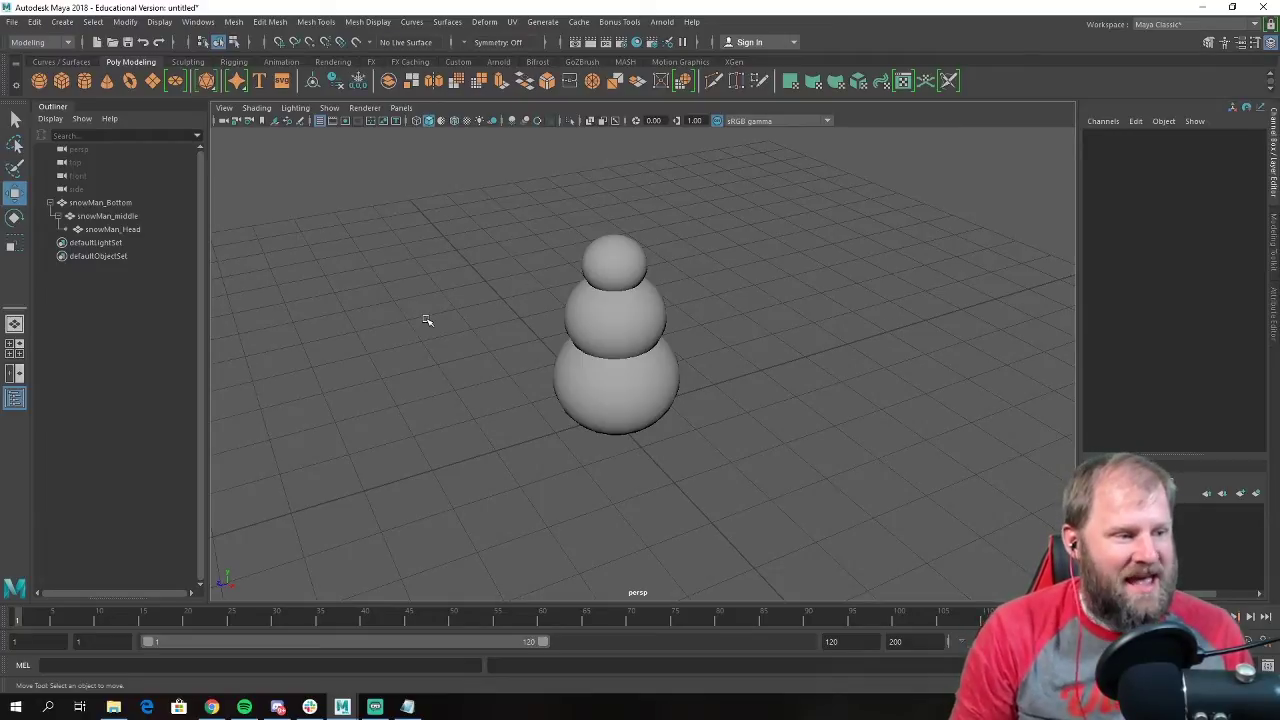
Duplicate snowMan_Head and move the copy out along X to a Translate X of about 0.88.
left_click(620, 270)
scroll(680, 360, "up", 5)
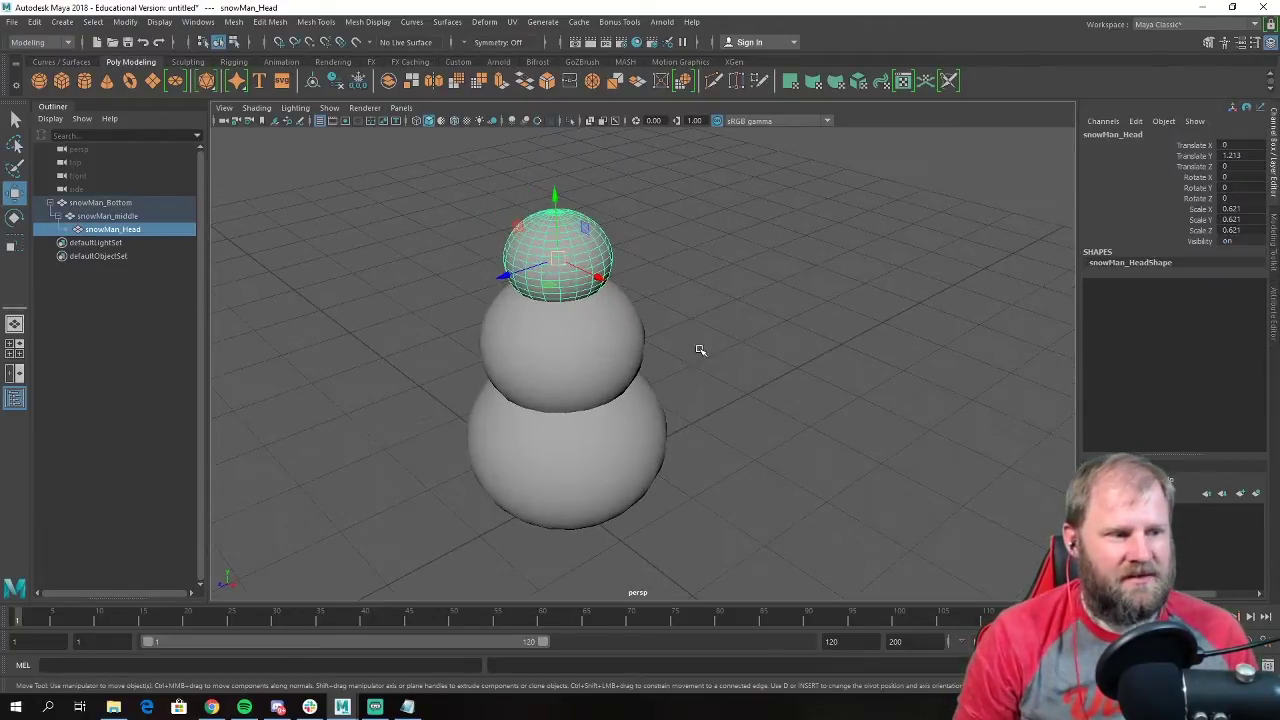
middle_click_drag(700, 350, 637, 386, "alt")
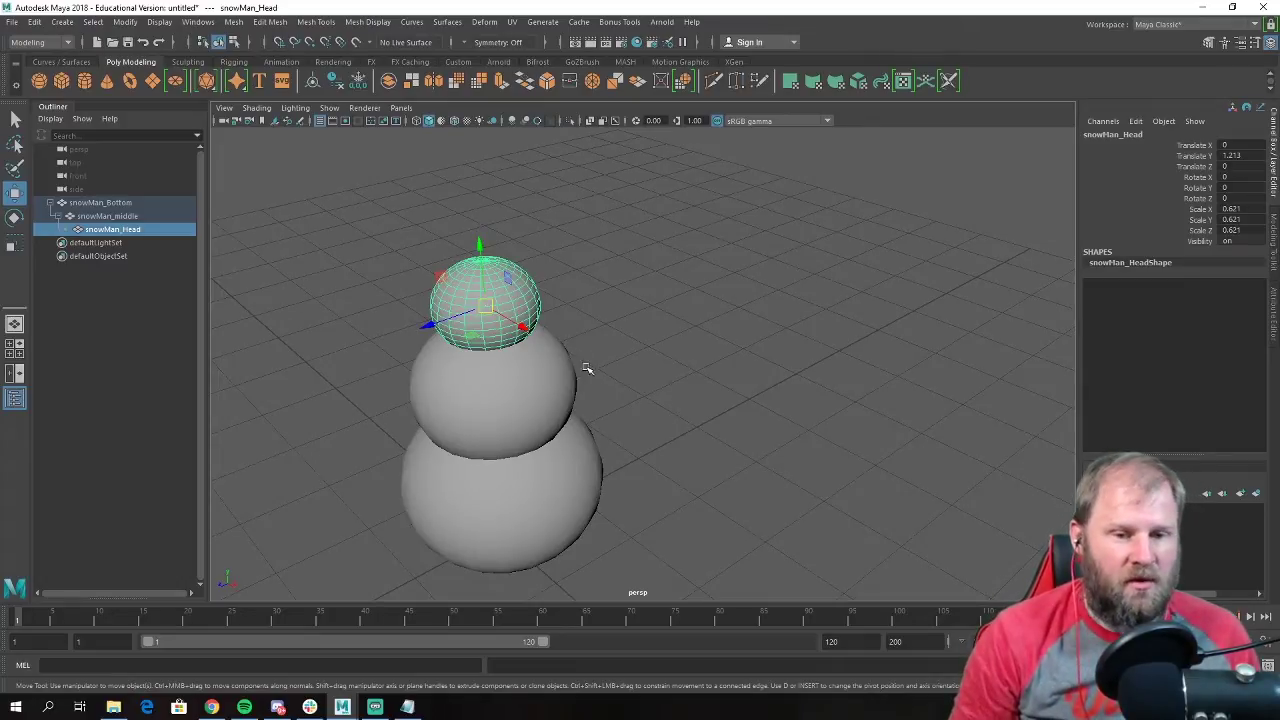
left_click_drag(587, 369, 661, 346, "alt")
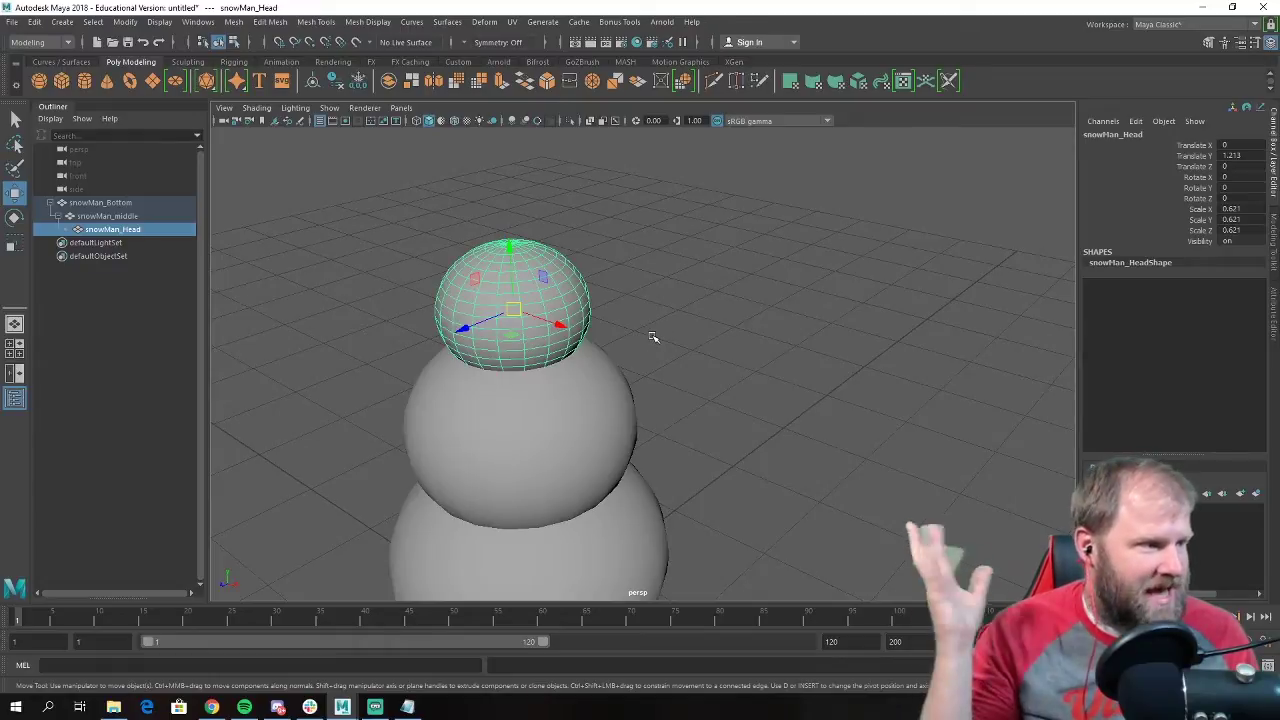
right_click_drag(590, 290, 620, 360, "alt")
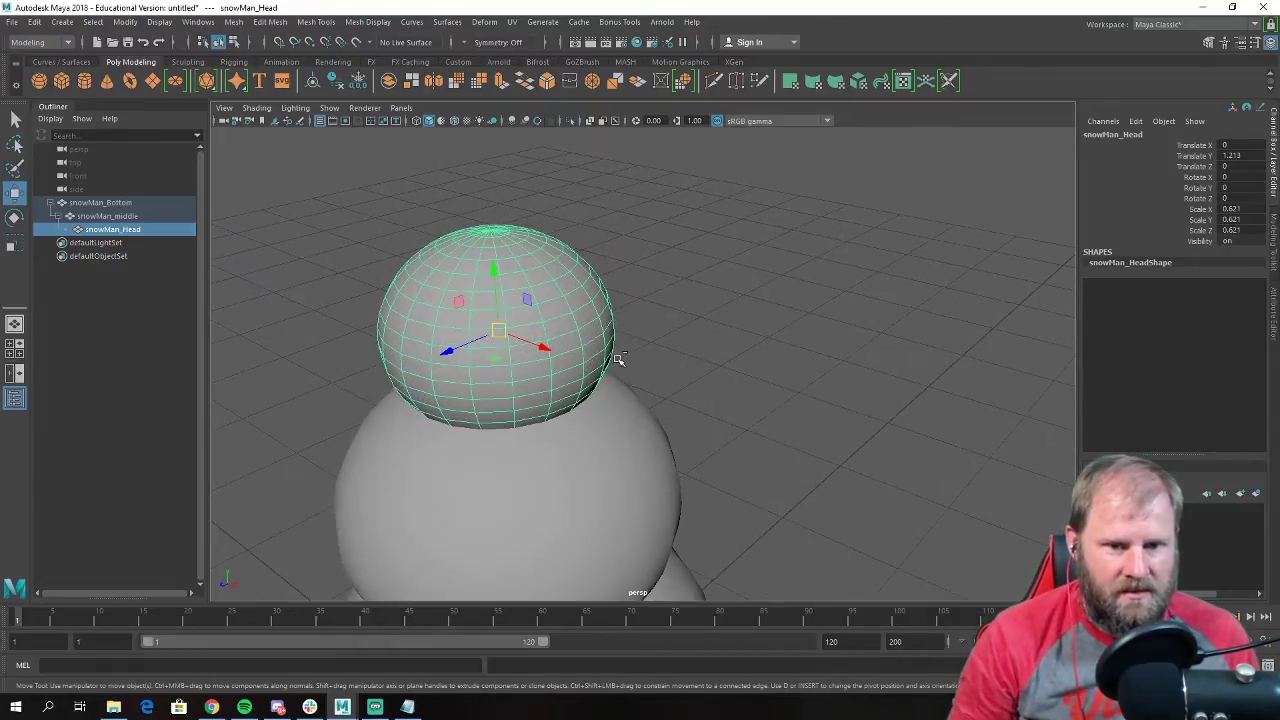
key("ctrl+d")
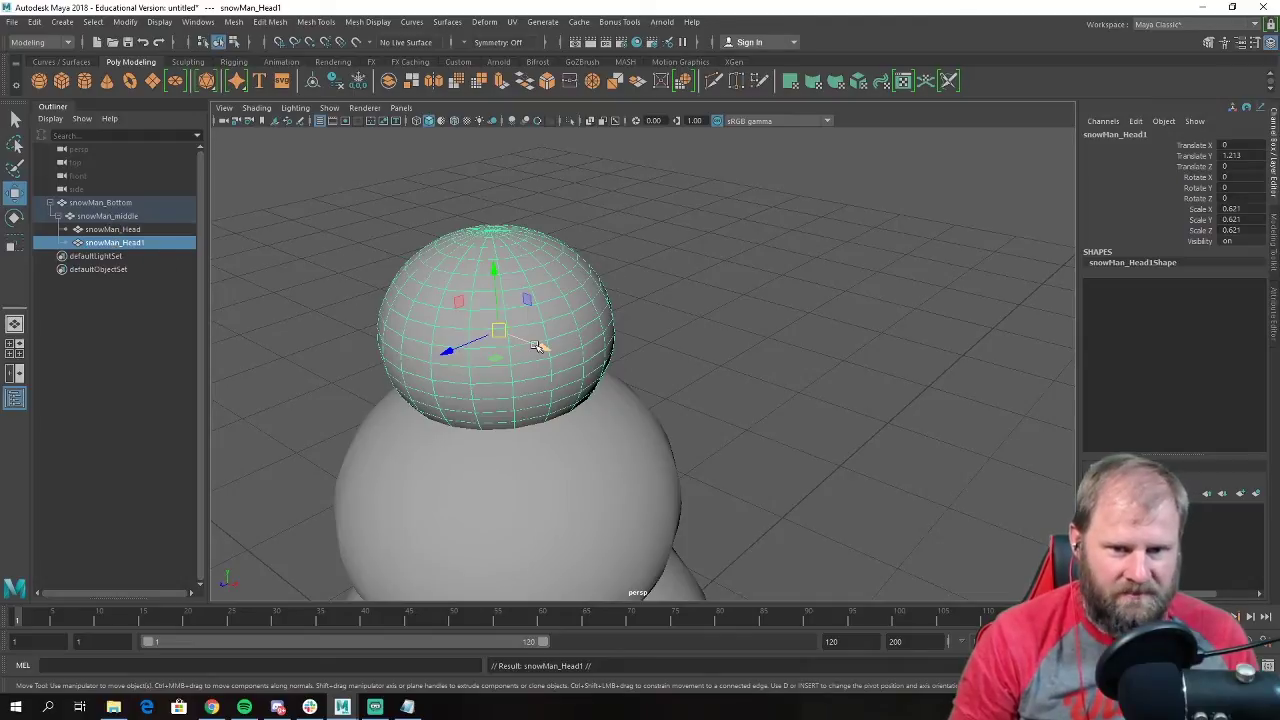
left_click_drag(537, 346, 603, 402)
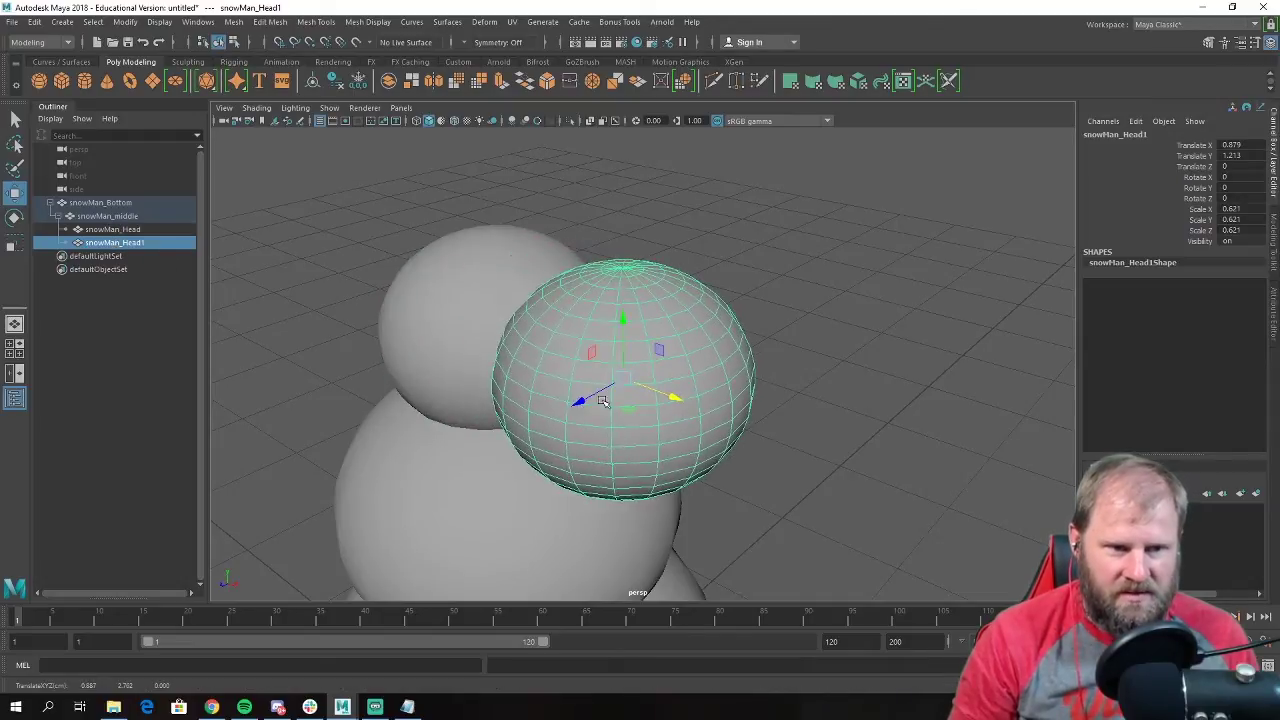
Rename the duplicated head sphere to snowMan_Eye.
double_click(110, 247)
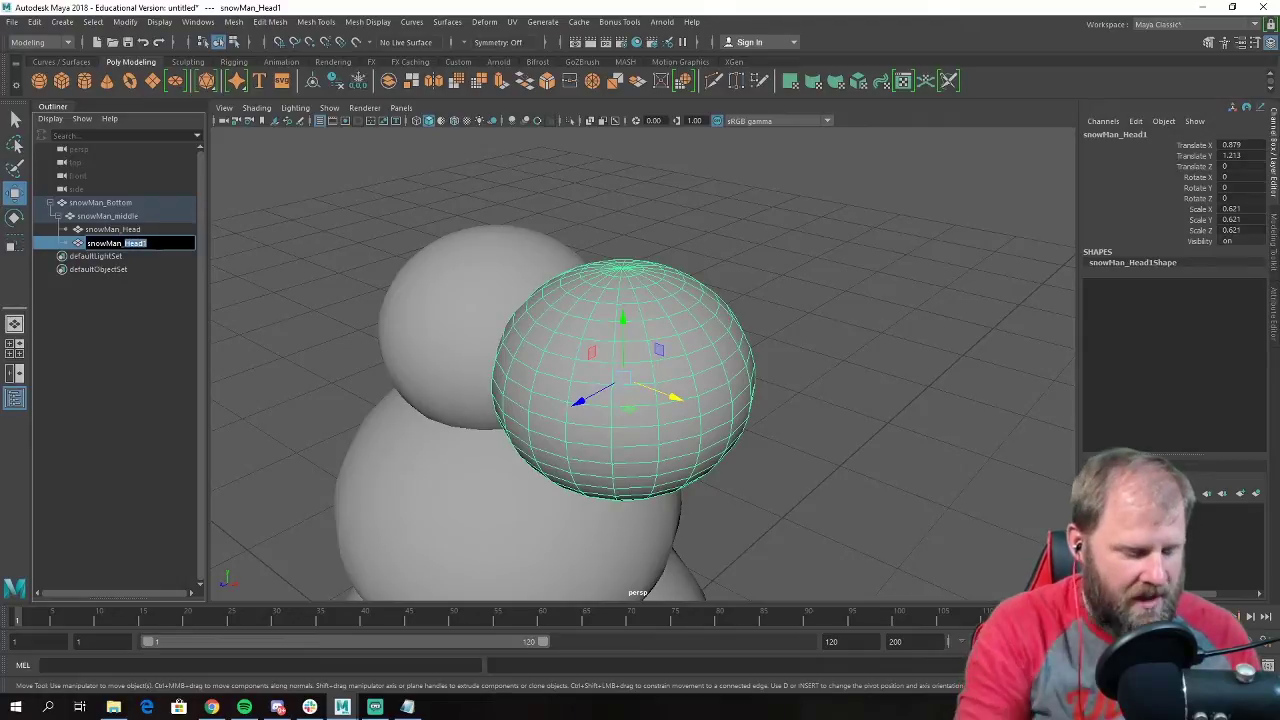
type("Ey")
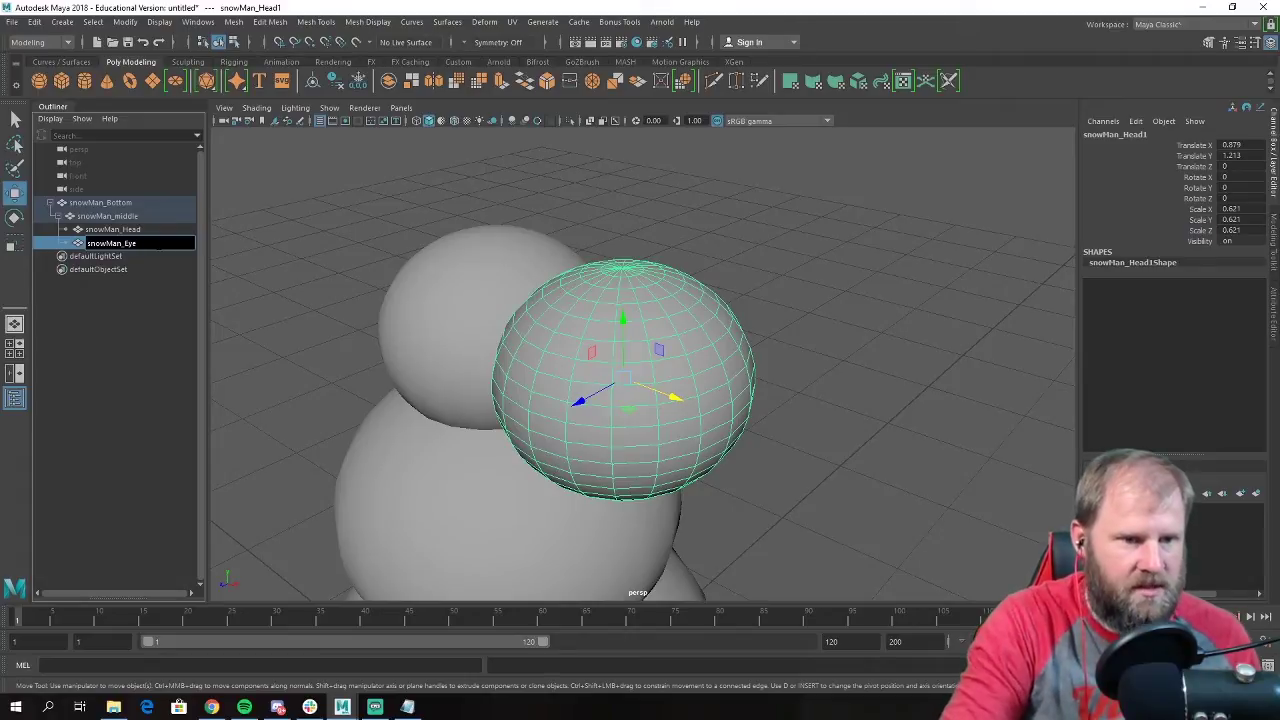
key("Return")
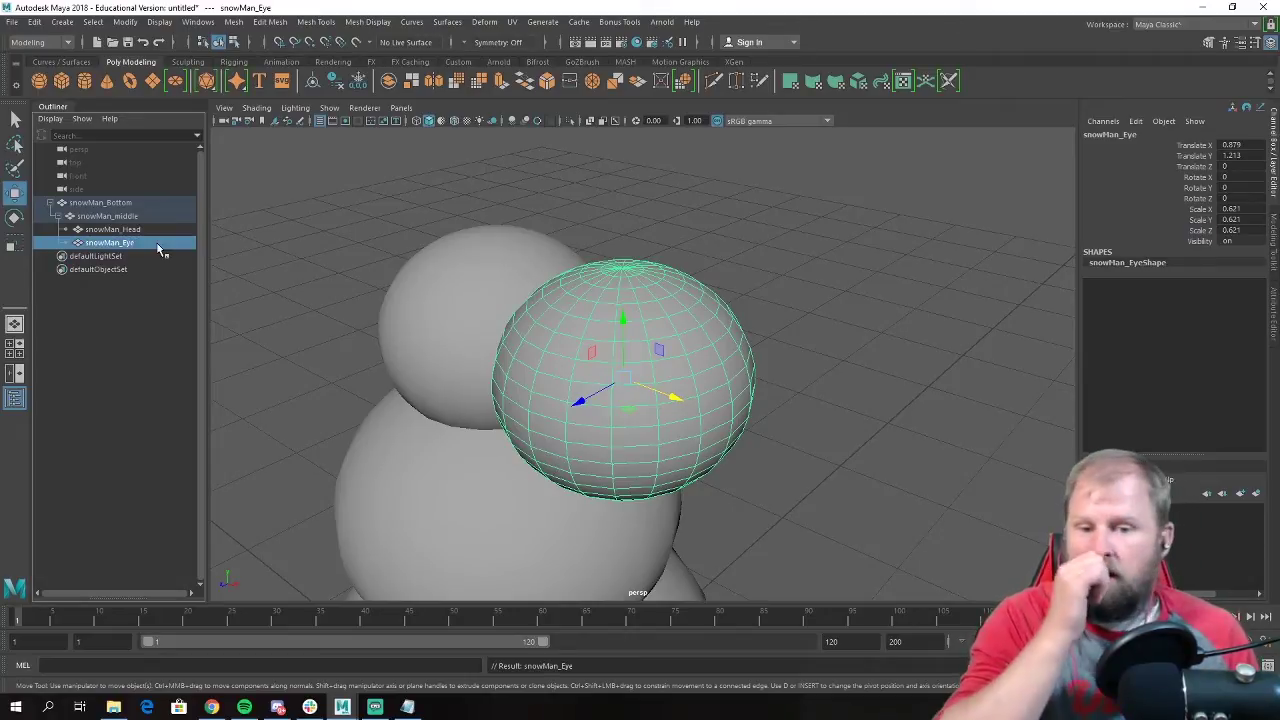
Scale snowMan_Eye down uniformly to about 0.11 beside the head.
left_click_drag(353, 418, 512, 303, "alt")
key("r")
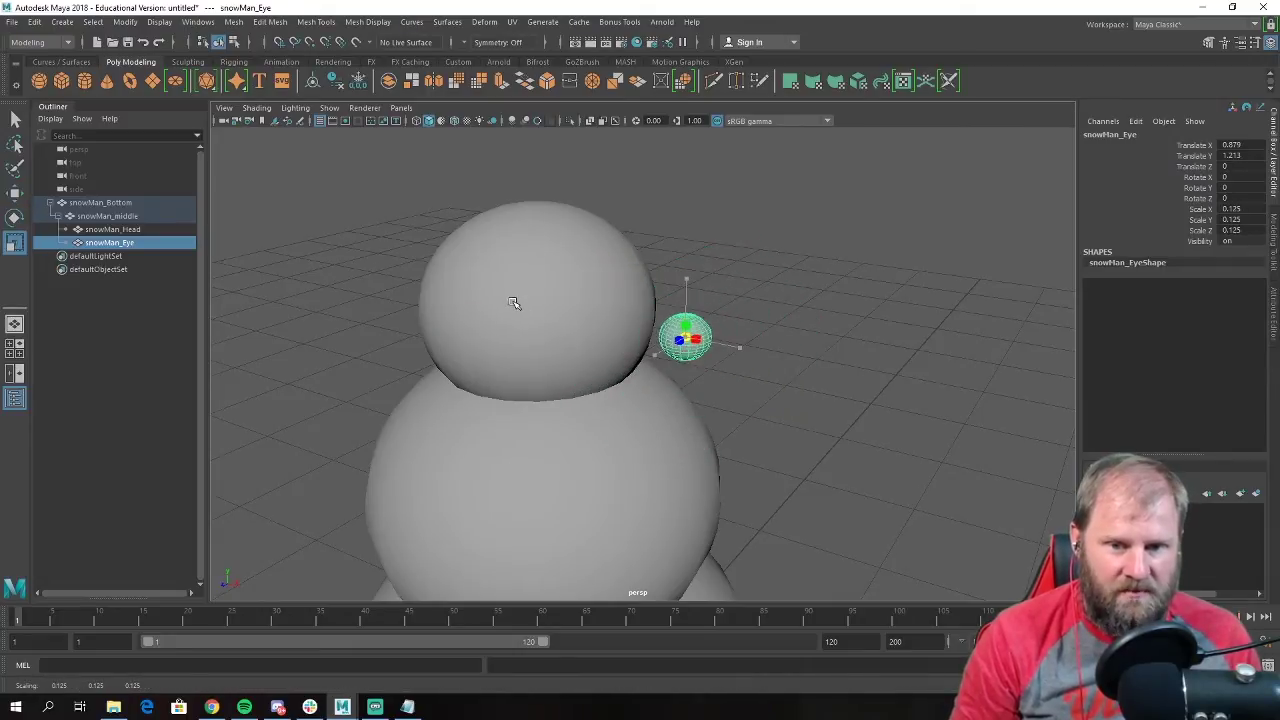
key("e")
scroll(652, 419, "up", 5)
key("w")
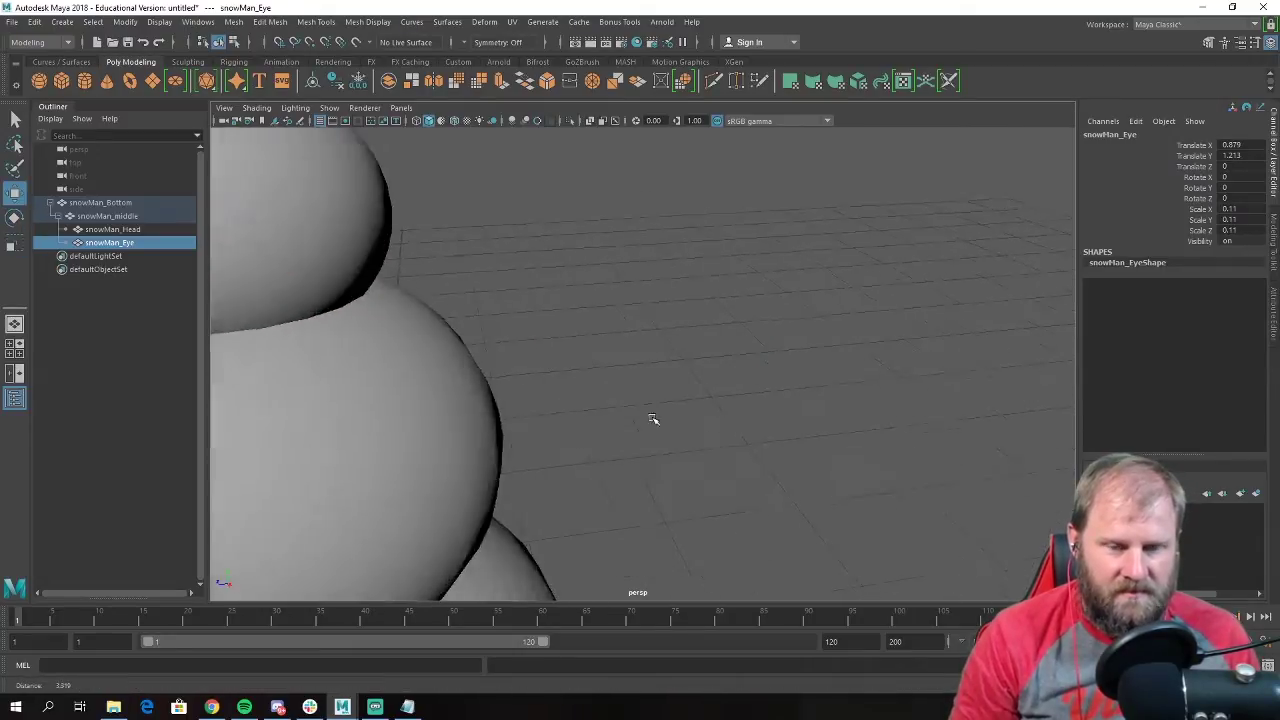
left_click_drag(652, 419, 520, 347, "alt")
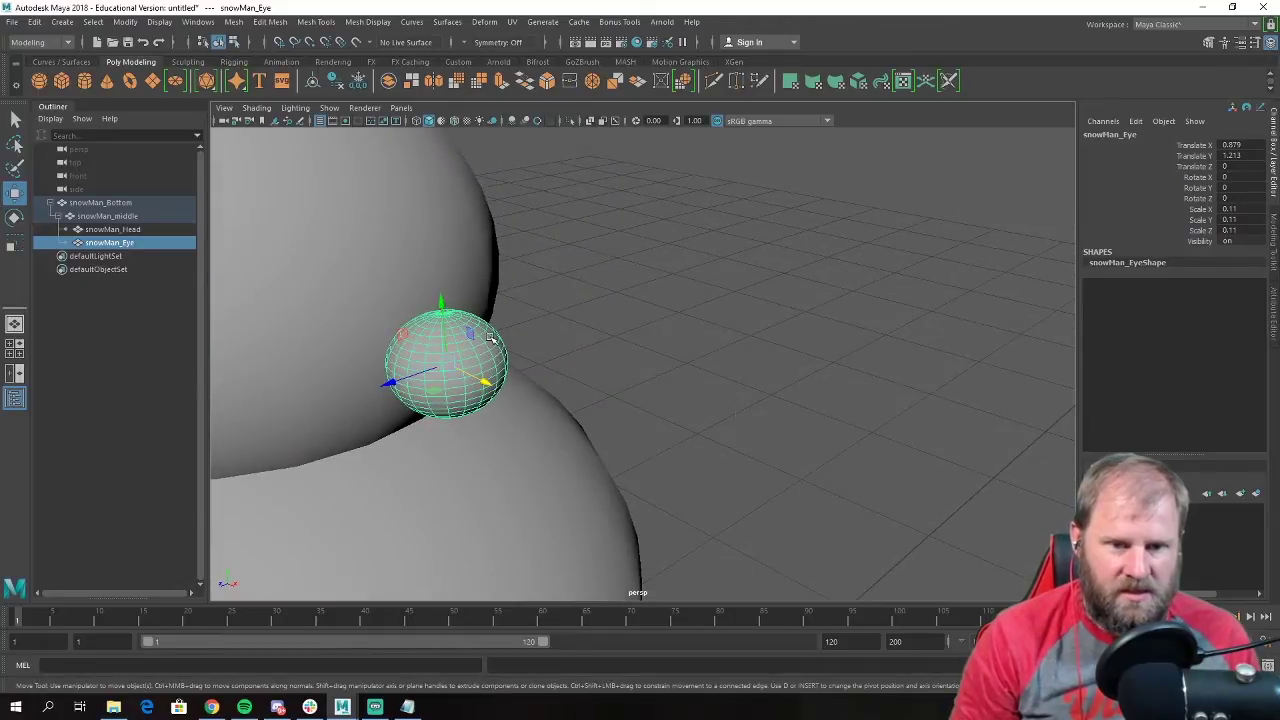
Rotate snowMan_Eye about the Z axis and set its Rotate Z to 90.
key("e")
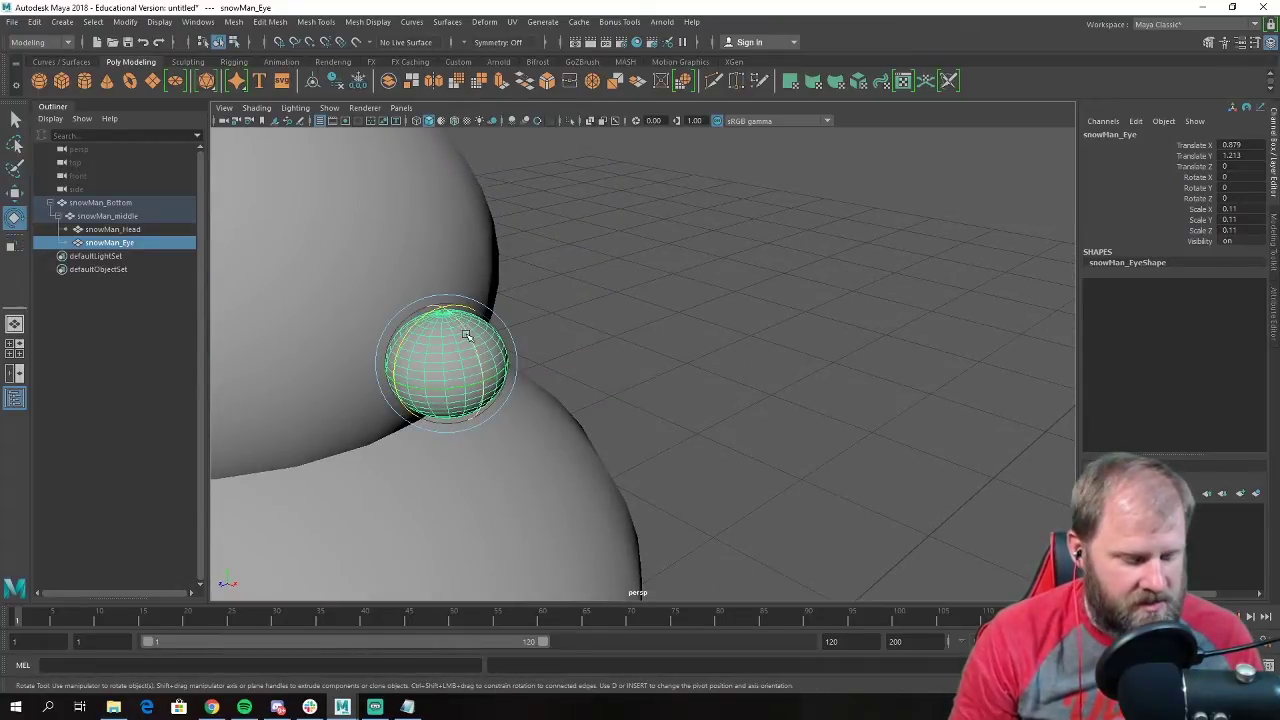
left_click_drag(466, 337, 486, 398)
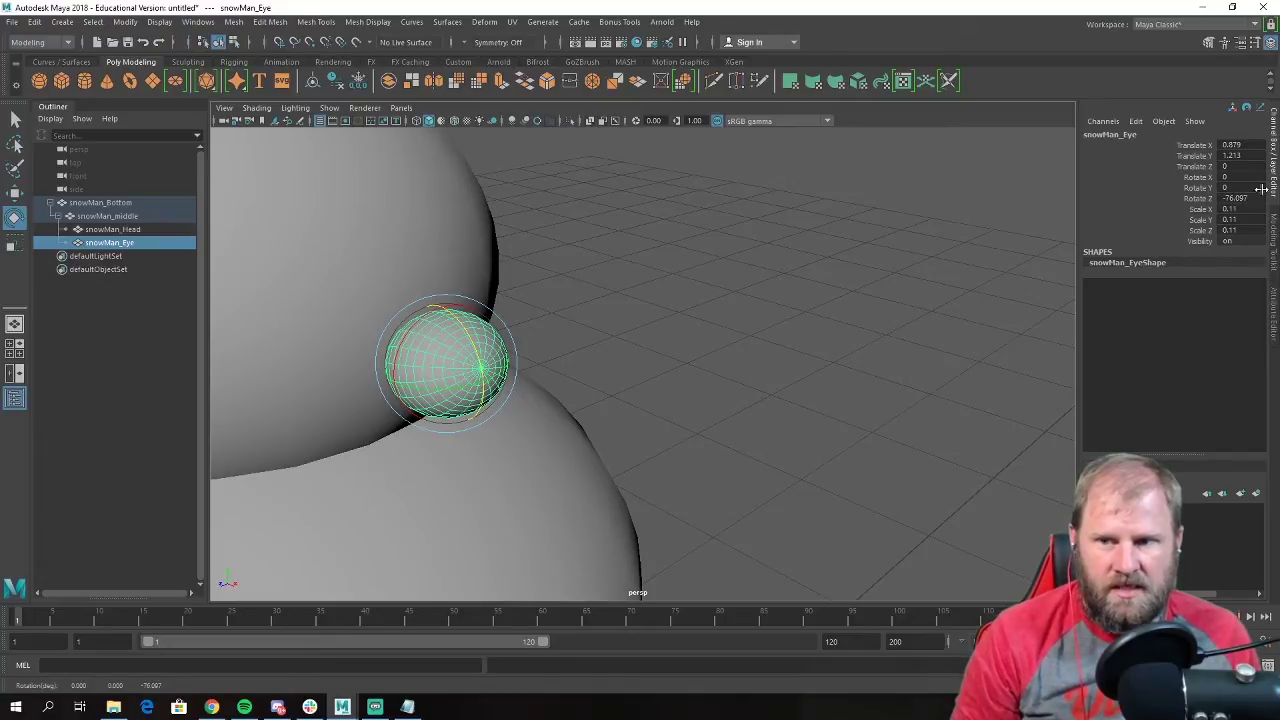
left_click(1198, 199)
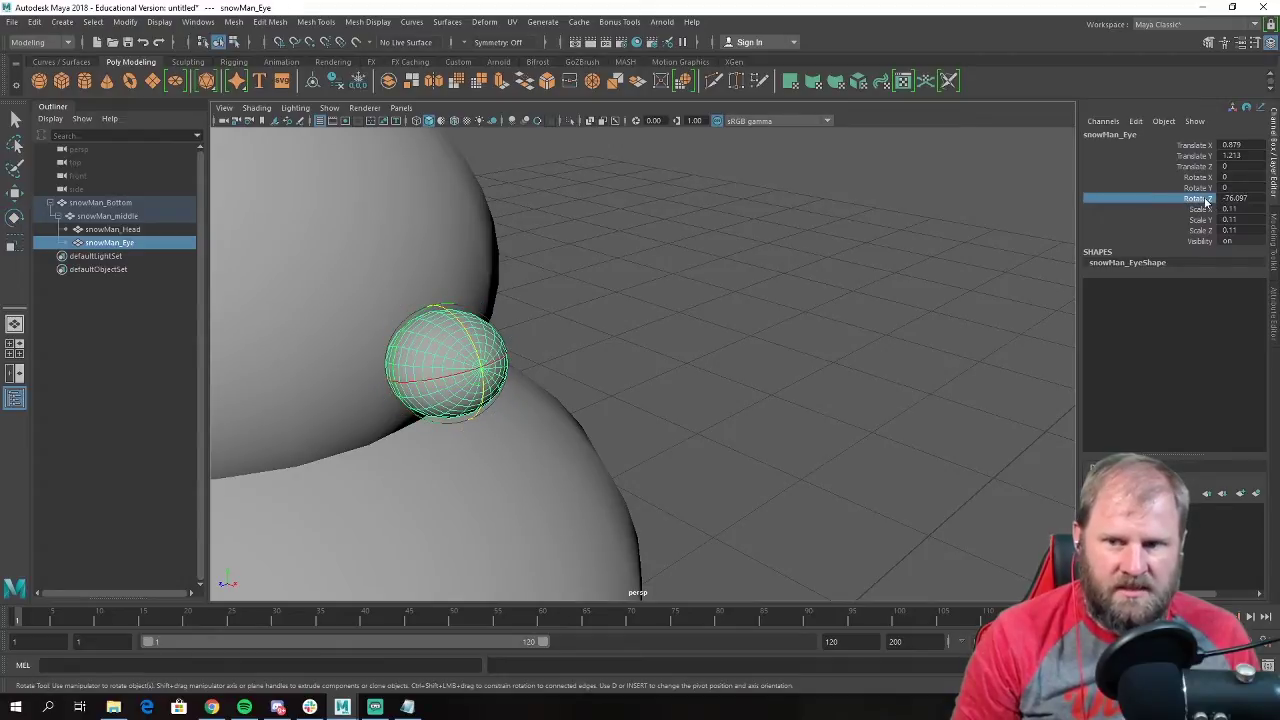
double_click(1238, 199)
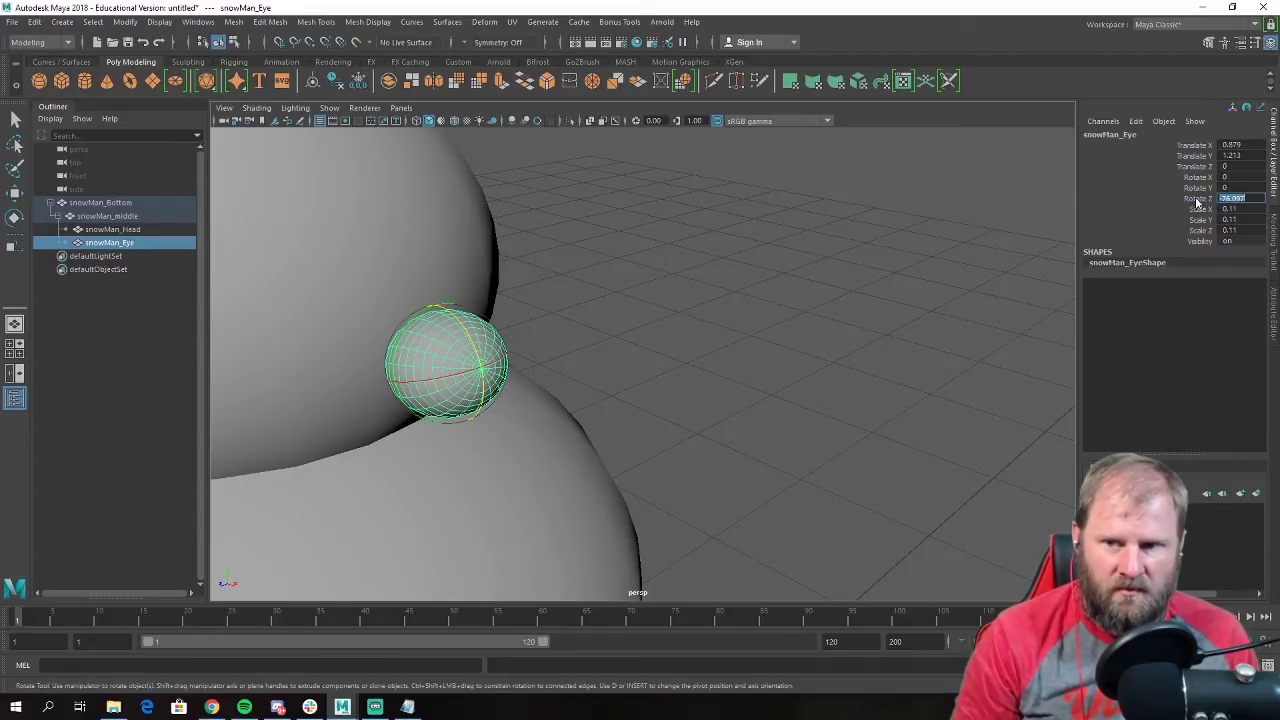
left_click_drag(612, 311, 731, 341, "alt")
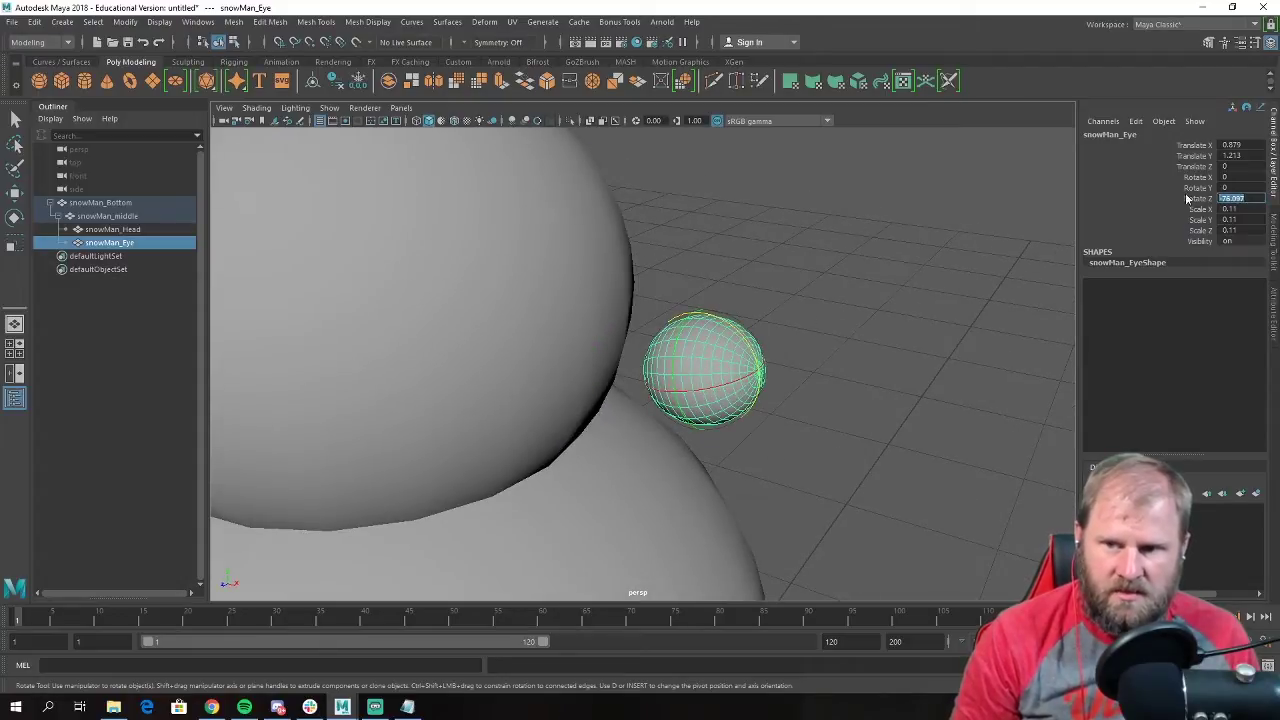
type("90")
key("Return")
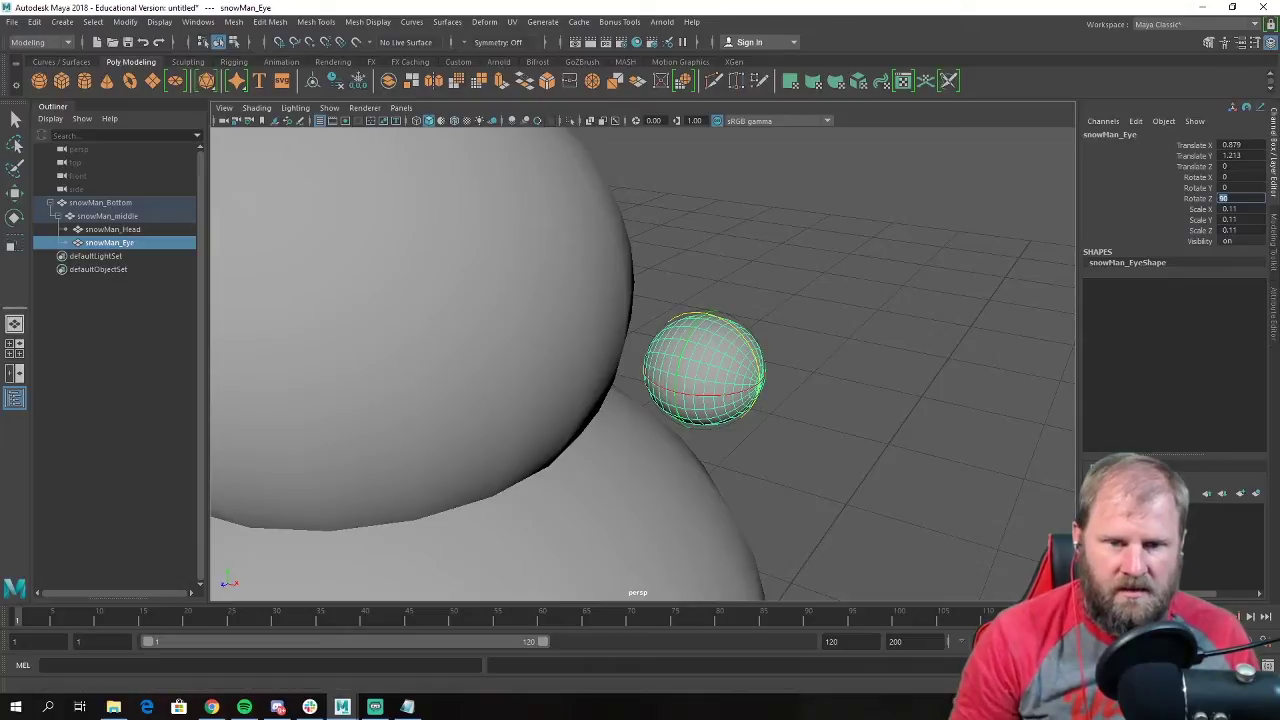
Duplicate snowMan_Eye while moving it and place the copy against the front of the snowman's head.
left_click_drag(820, 360, 740, 366, "alt")
key("w")
right_click_drag(740, 366, 500, 386, "alt")
left_click_drag(500, 386, 575, 352, "alt")
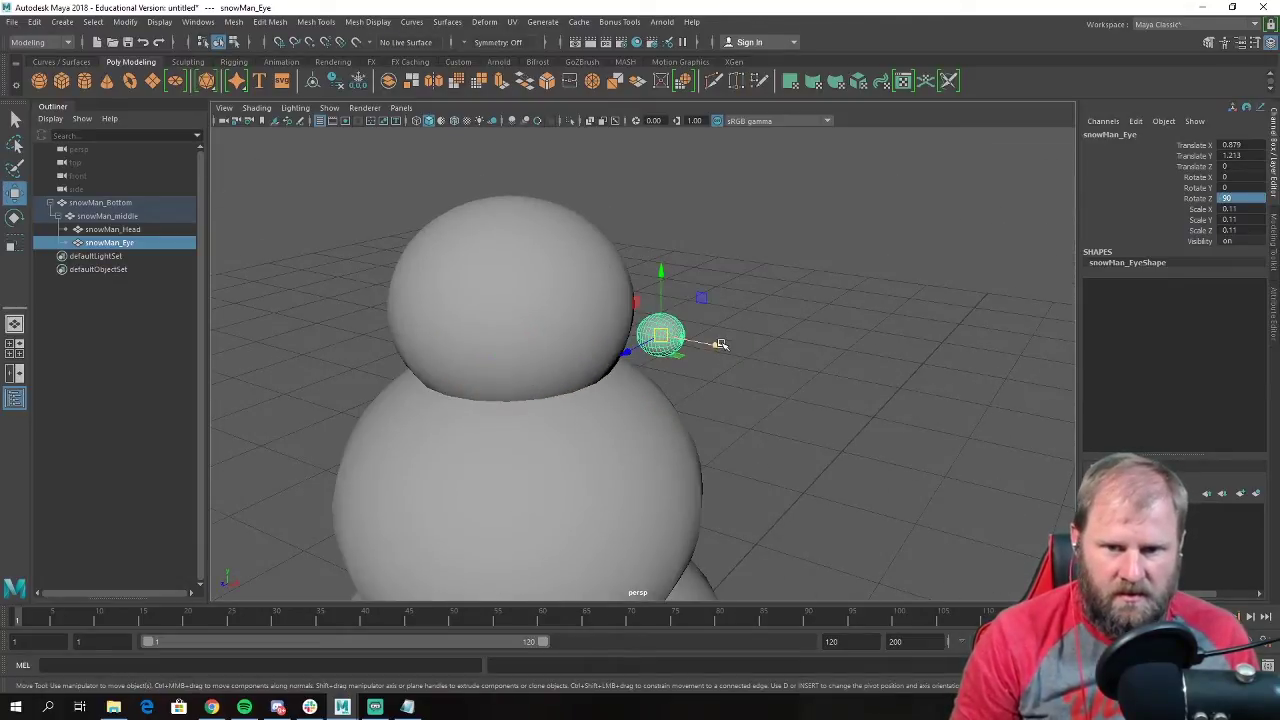
mouse_move(720, 344)
left_mouse_down("shift")
mouse_move(770, 357)
mouse_move(512, 326)
mouse_move(586, 323)
mouse_move(480, 328)
mouse_move(461, 288)
mouse_move(477, 229)
mouse_move(540, 300)
mouse_move(471, 320)
left_mouse_up("shift")
Scale the copied eye uniformly to 0.06 and sink it into the face at a Translate X of about 0.54.
scroll(586, 362, "up", 3)
key("e")
key("r")
key("w")
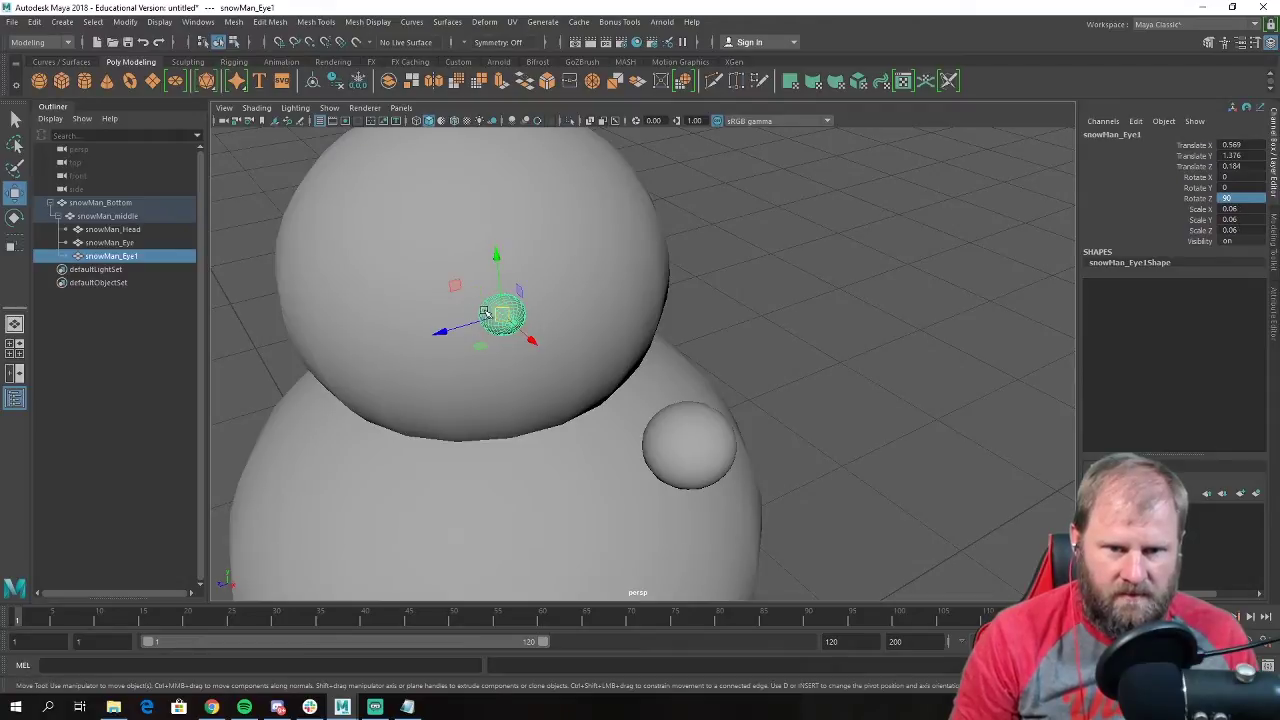
mouse_move(535, 339)
middle_mouse_down()
mouse_move(517, 331)
mouse_move(520, 343)
middle_mouse_up()
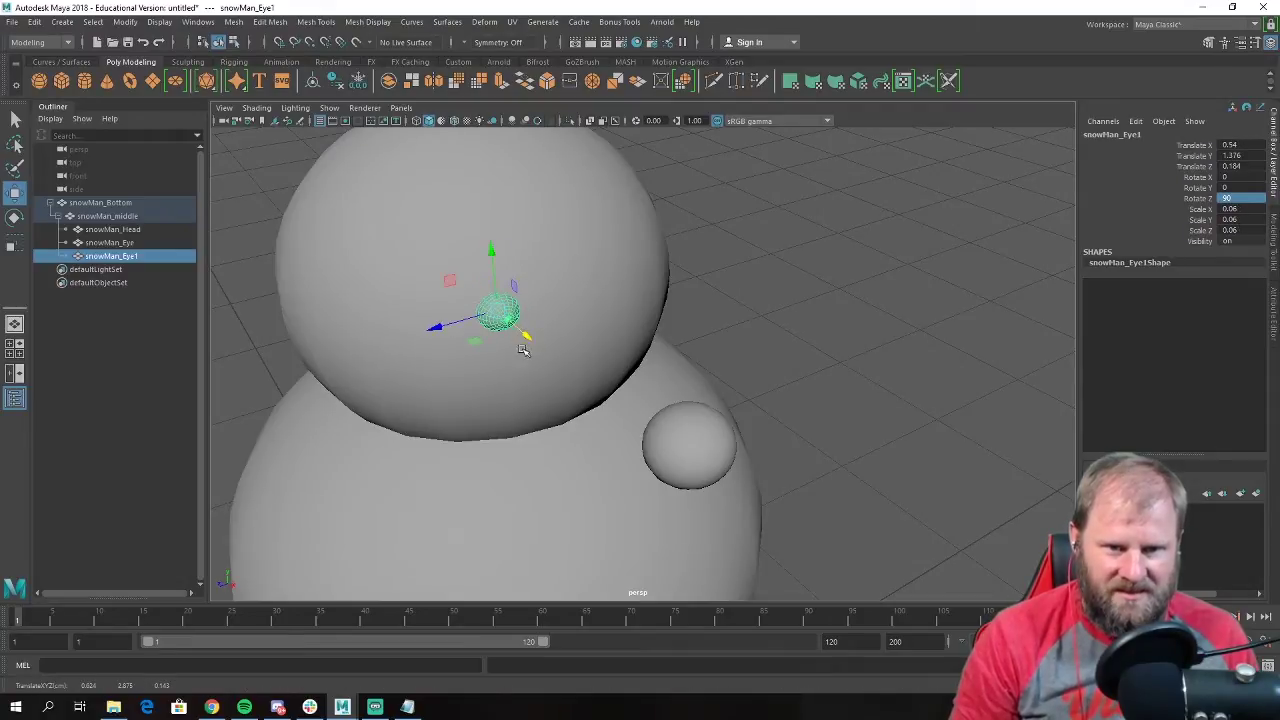
Duplicate the small eye and move the copy along Z to about -0.225 as the snowman's second eye.
left_click_drag(520, 343, 500, 332, "alt")
key("ctrl+d")
left_click_drag(300, 256, 432, 258)
left_click_drag(432, 258, 605, 299, "alt")
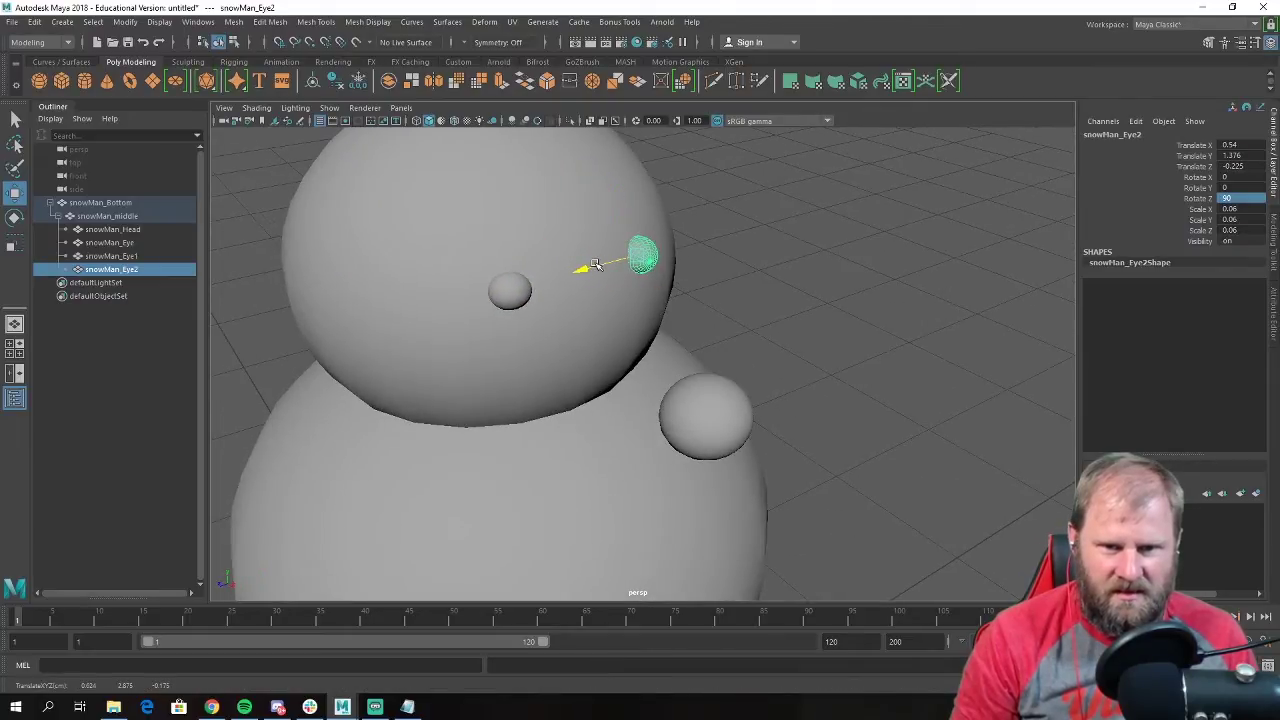
Select the larger leftover sphere, snowMan_Eye, and rename it to snowMan_botton.
left_click(836, 337)
scroll(830, 330, "down", 5)
left_click_drag(823, 323, 454, 408, "alt")
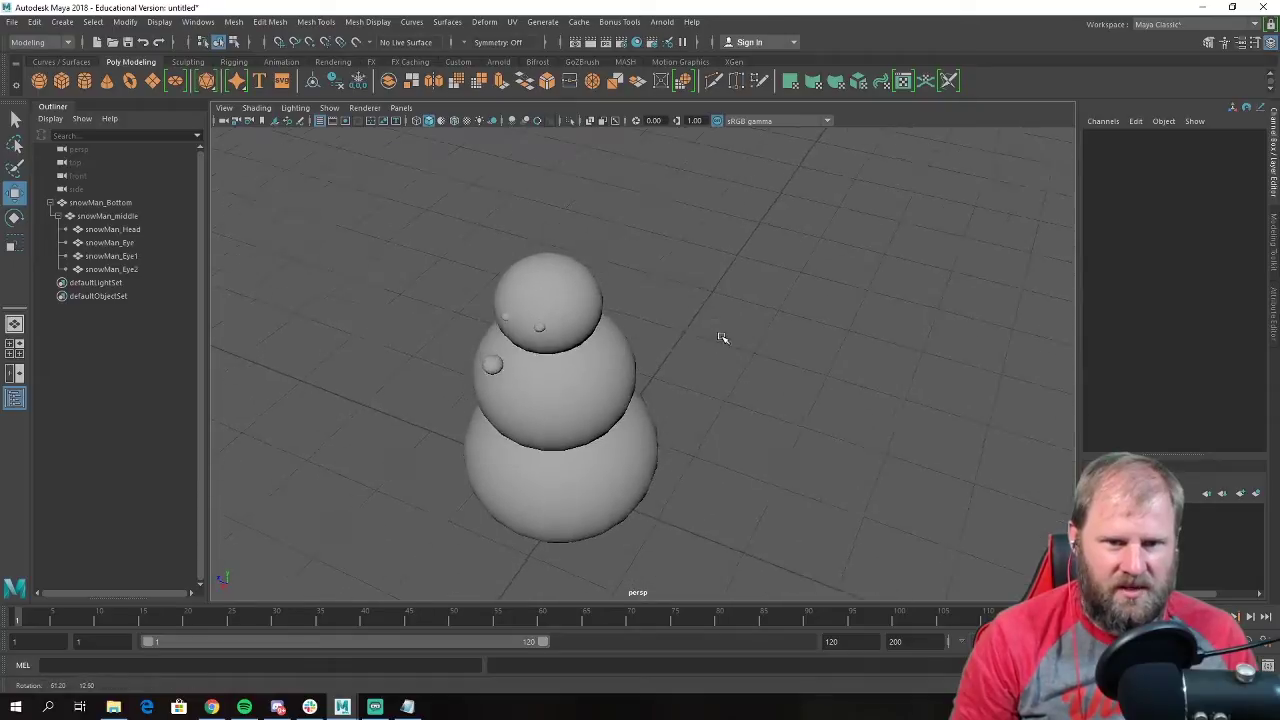
left_click(500, 373)
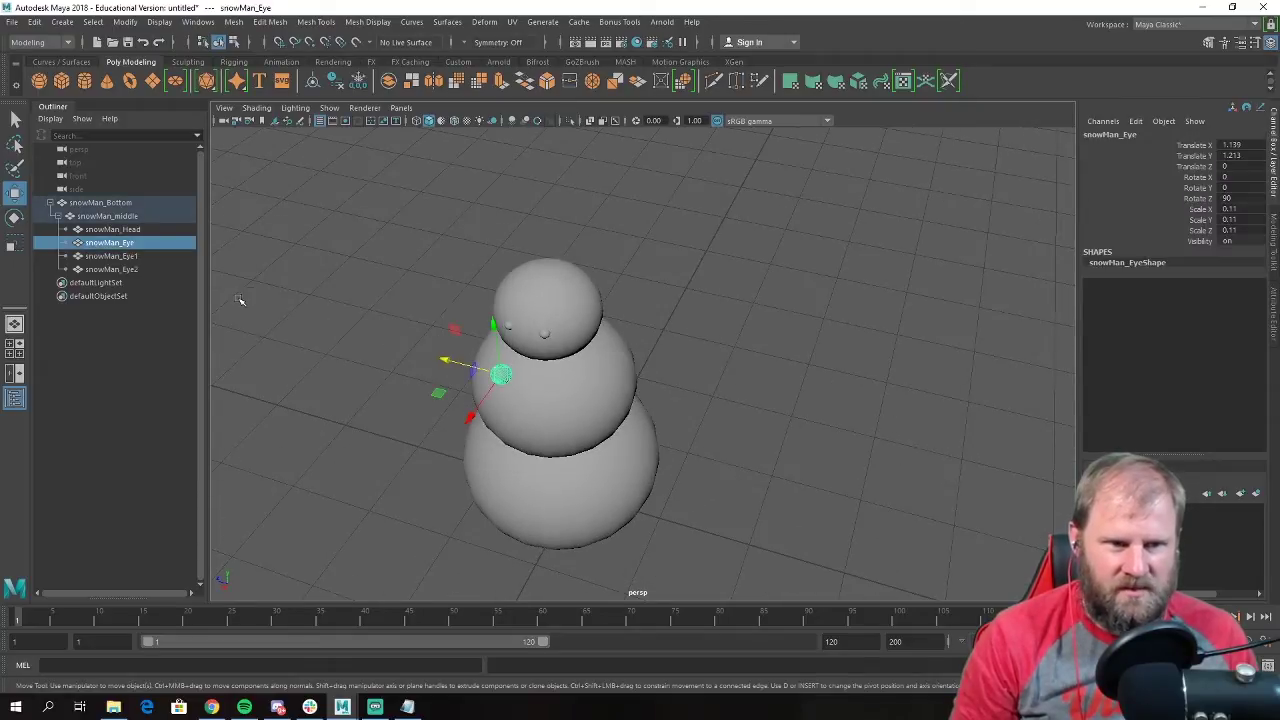
double_click(124, 244)
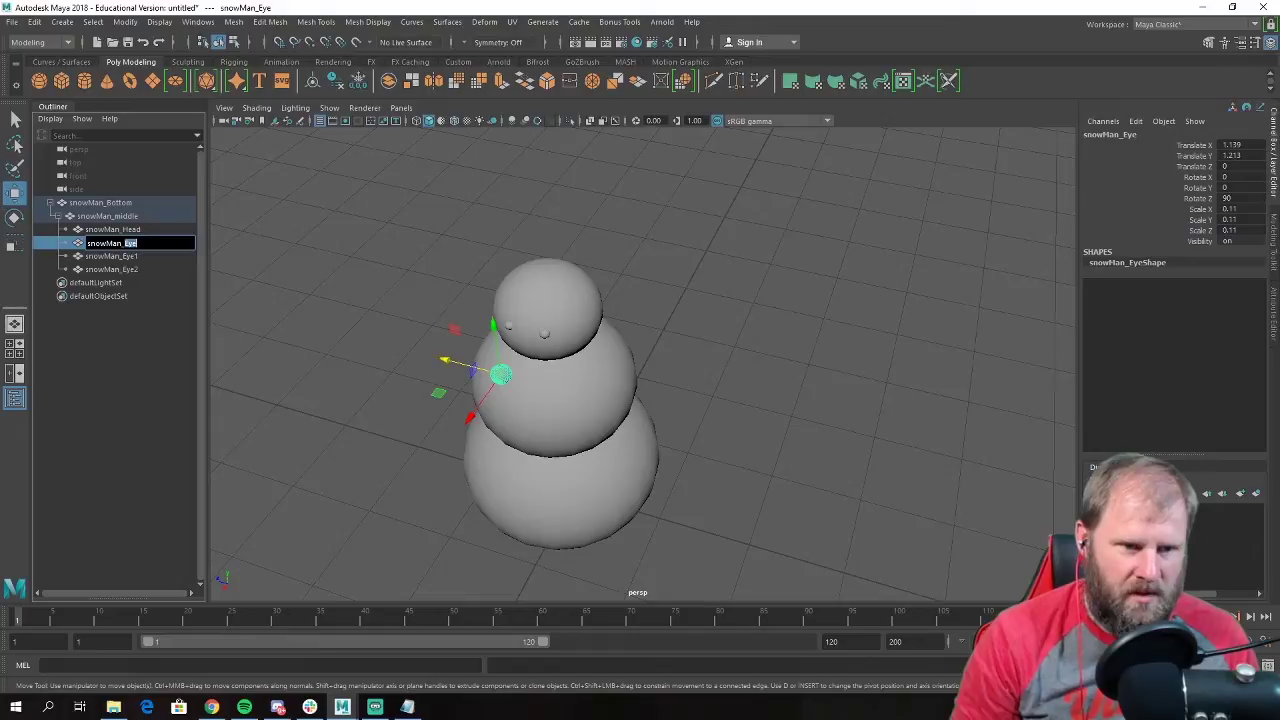
type("bo")
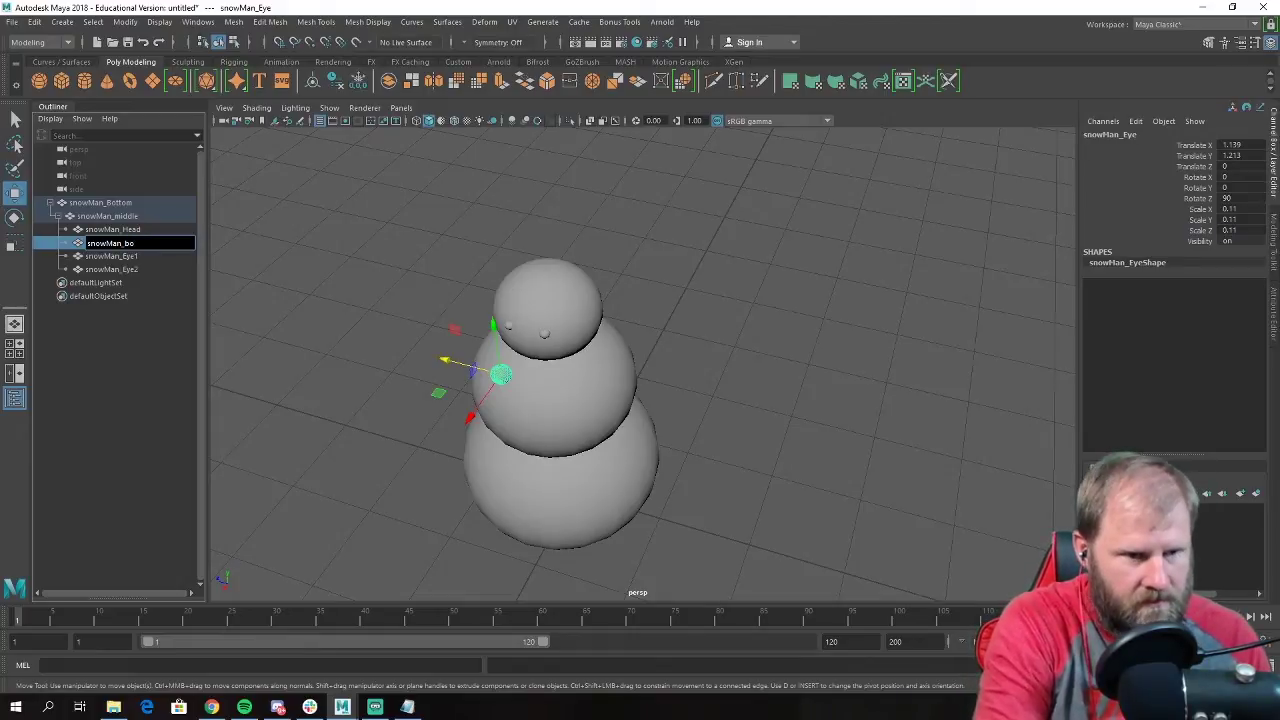
type("tton")
key("Return")
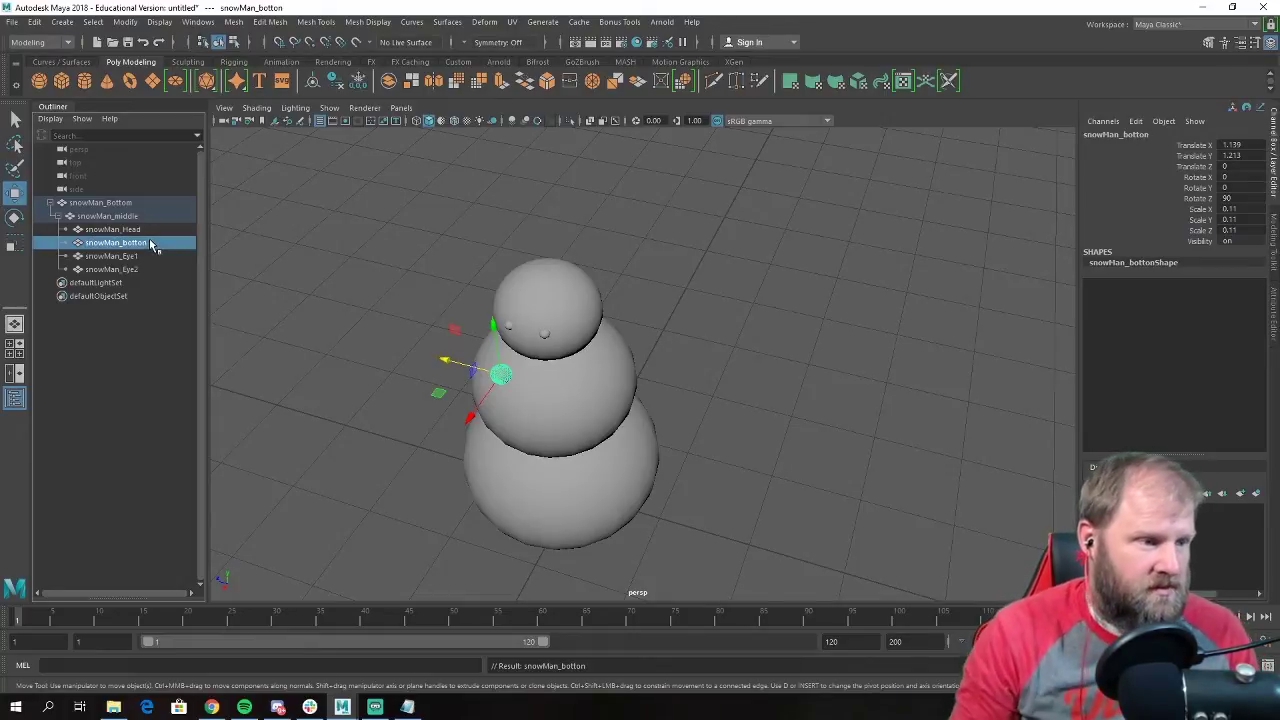
Lower snowMan_botton in front of the snowman's body to a Translate Y of about -0.06.
left_click_drag(338, 312, 458, 338, "alt")
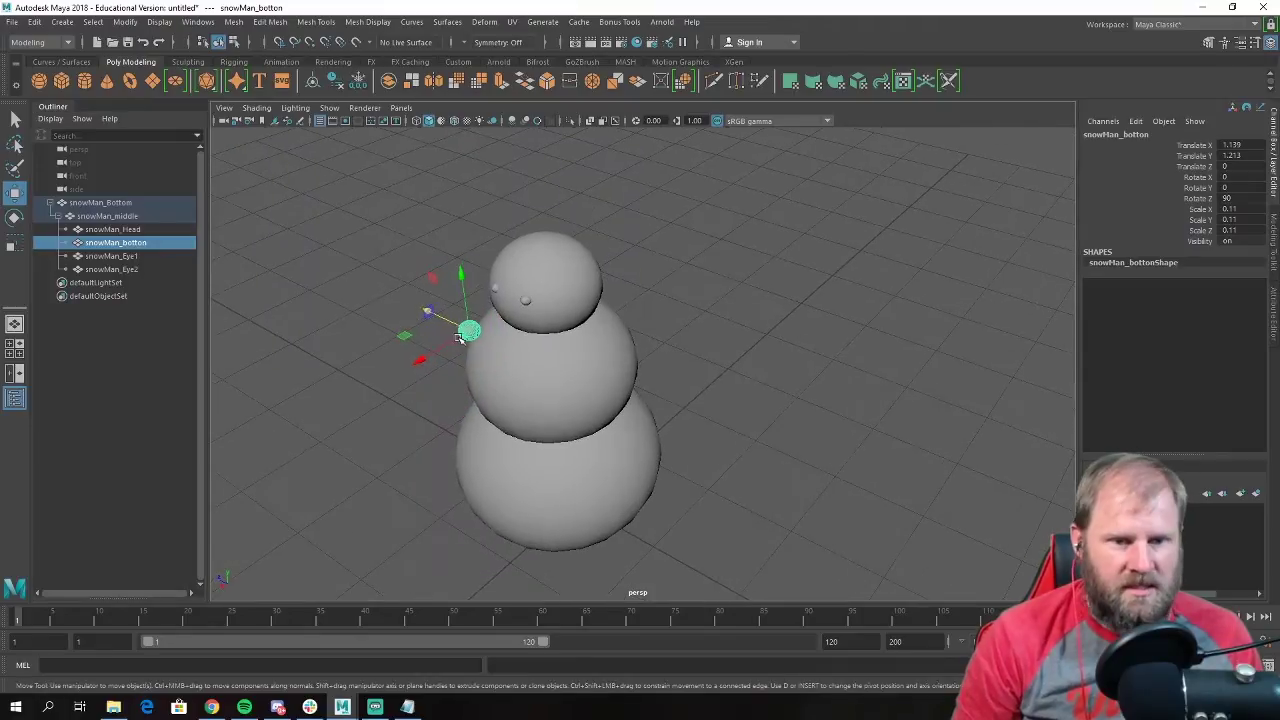
left_click_drag(463, 277, 478, 372)
left_click_drag(478, 372, 400, 380, "alt")
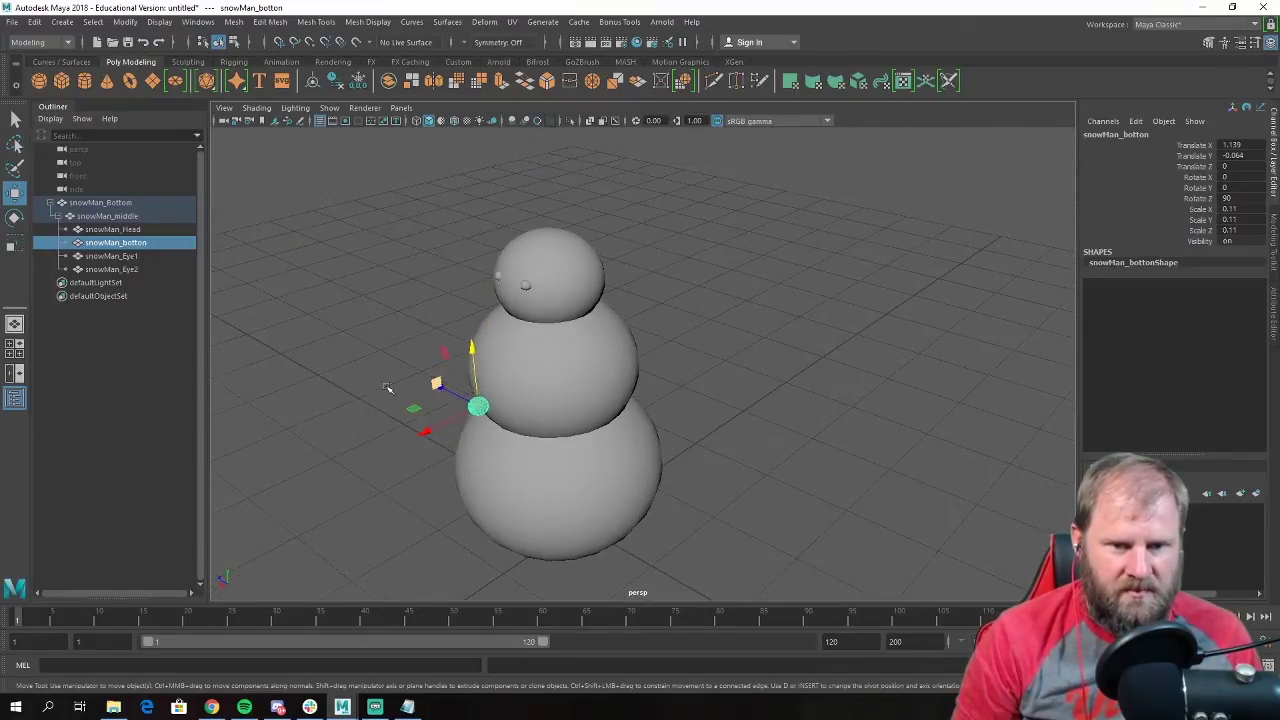
Create a polygon cone and raise it above the snowman's head to a Translate Y of about 3.99.
left_click(320, 350)
left_click_drag(320, 350, 419, 332, "alt")
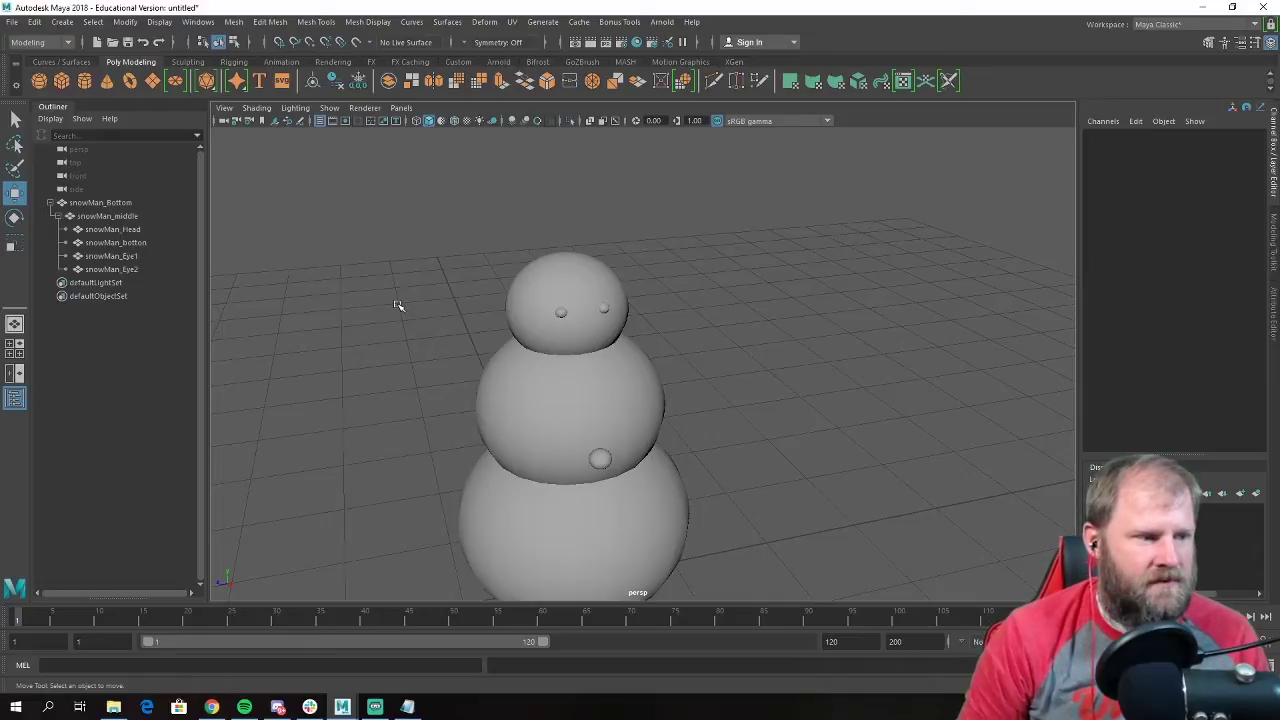
left_click(109, 83)
left_click_drag(466, 277, 714, 457, "alt")
middle_click_drag(714, 457, 610, 348, "alt")
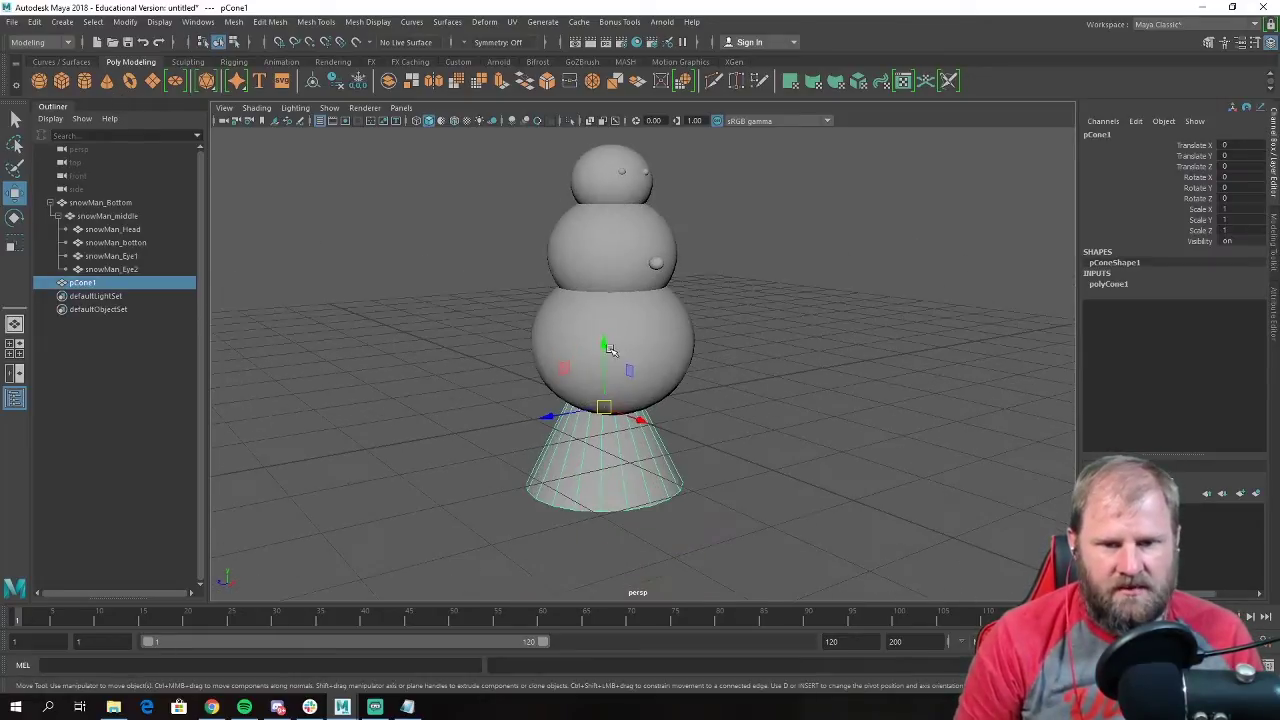
left_click_drag(599, 344, 600, 20)
middle_click_drag(640, 200, 621, 340, "alt")
Scale the cone uniformly to 0.37 and lower it to a Translate Y of about 3.47.
key("e")
key("r")
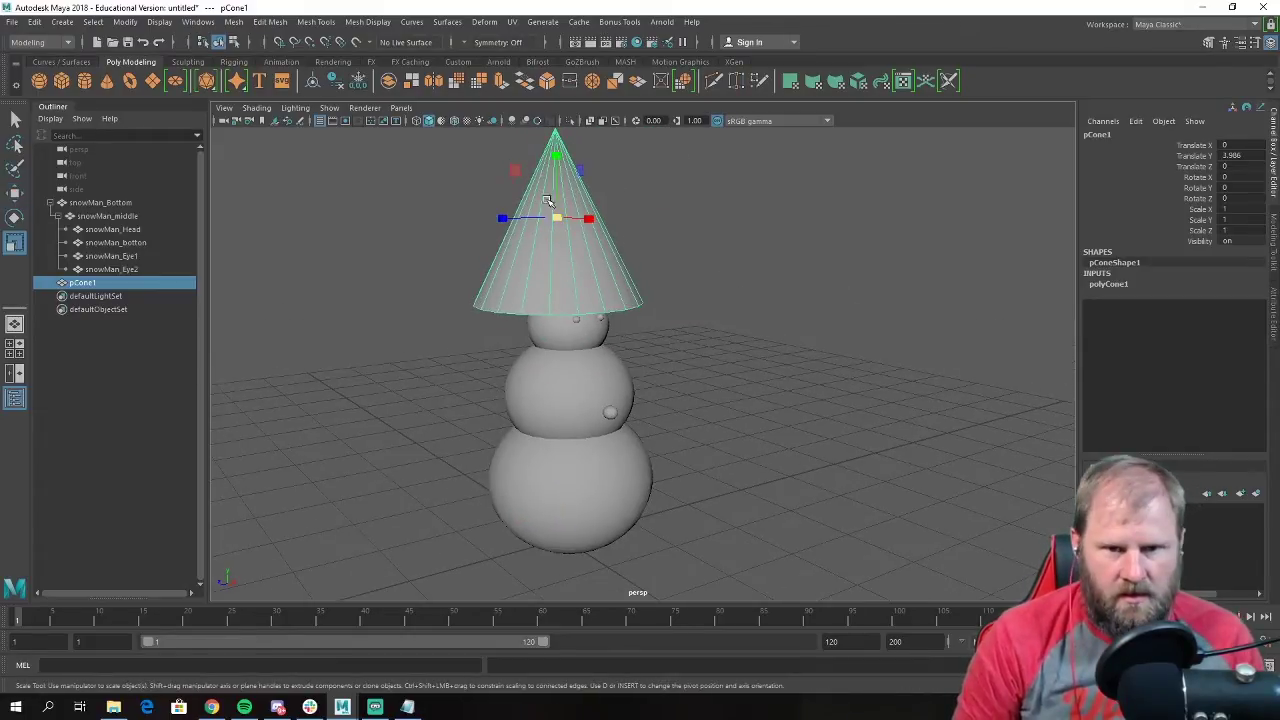
left_click_drag(556, 220, 459, 222)
key("w")
left_click_drag(558, 161, 665, 317)
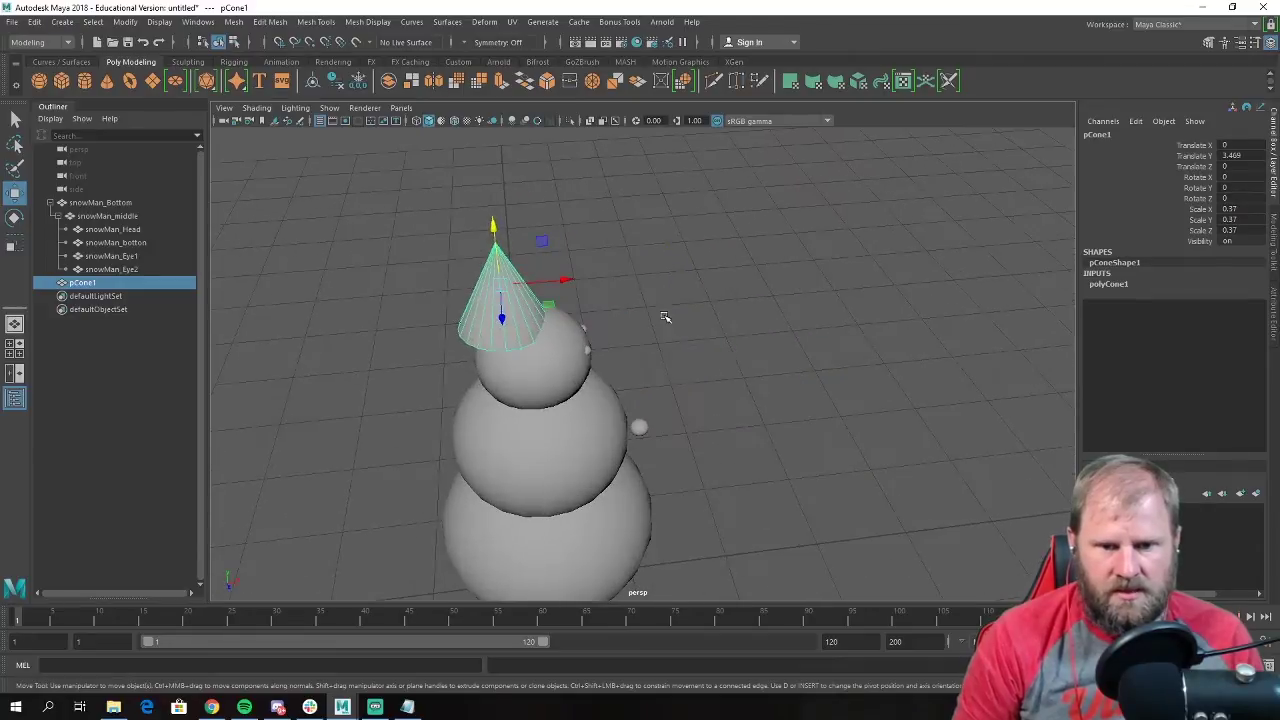
Move the cone forward to a Translate X of about 0.75 and set its Rotate Z to -90.
left_click_drag(570, 282, 640, 300)
key("e")
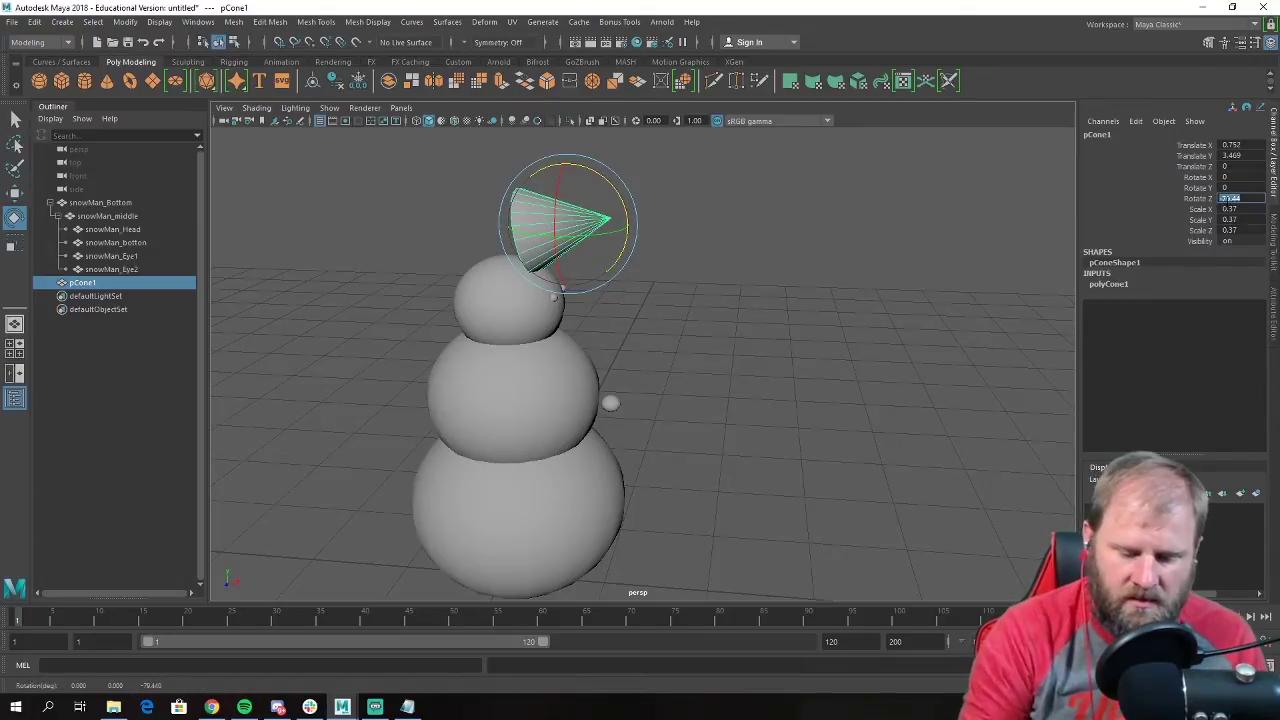
double_click(1226, 203)
type("-90")
key("Return")
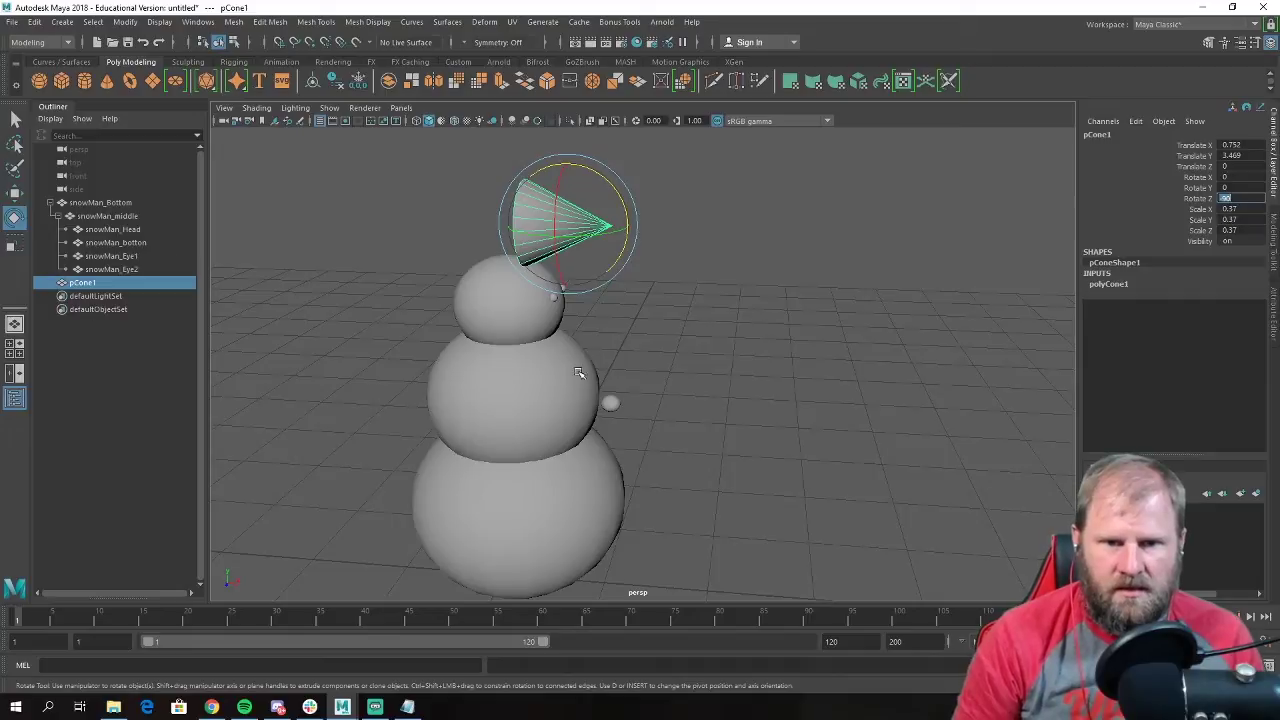
Shrink the cone uniformly to 0.07 and place it against the face at Translate X about 0.74, Y about 2.76.
left_click_drag(586, 368, 528, 390, "alt")
key("r")
key("w")
right_click_drag(528, 390, 843, 528, "alt")
left_click_drag(843, 528, 656, 343, "alt")
key("r")
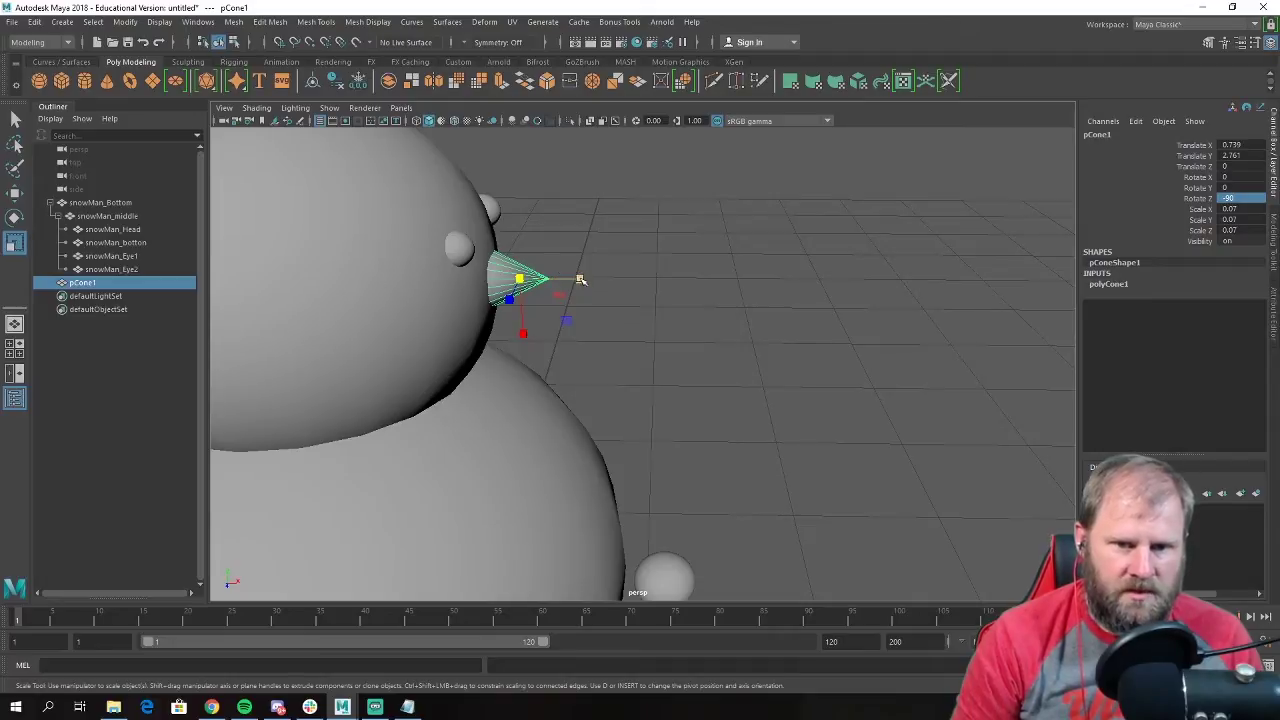
Stretch the cone along its length to form a longer, pointed nose.
left_click_drag(580, 279, 608, 278)
key("w")
left_click_drag(720, 303, 519, 291, "alt")
left_click(651, 295)
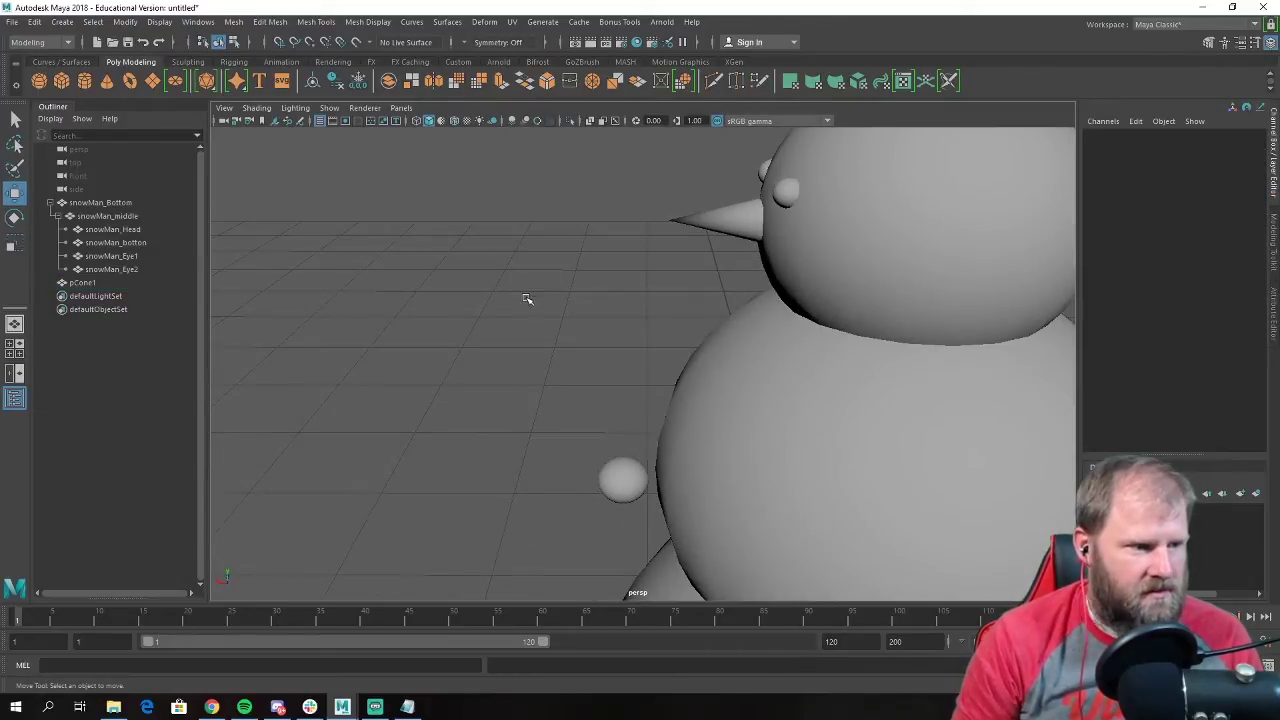
left_click_drag(444, 263, 674, 274, "alt")
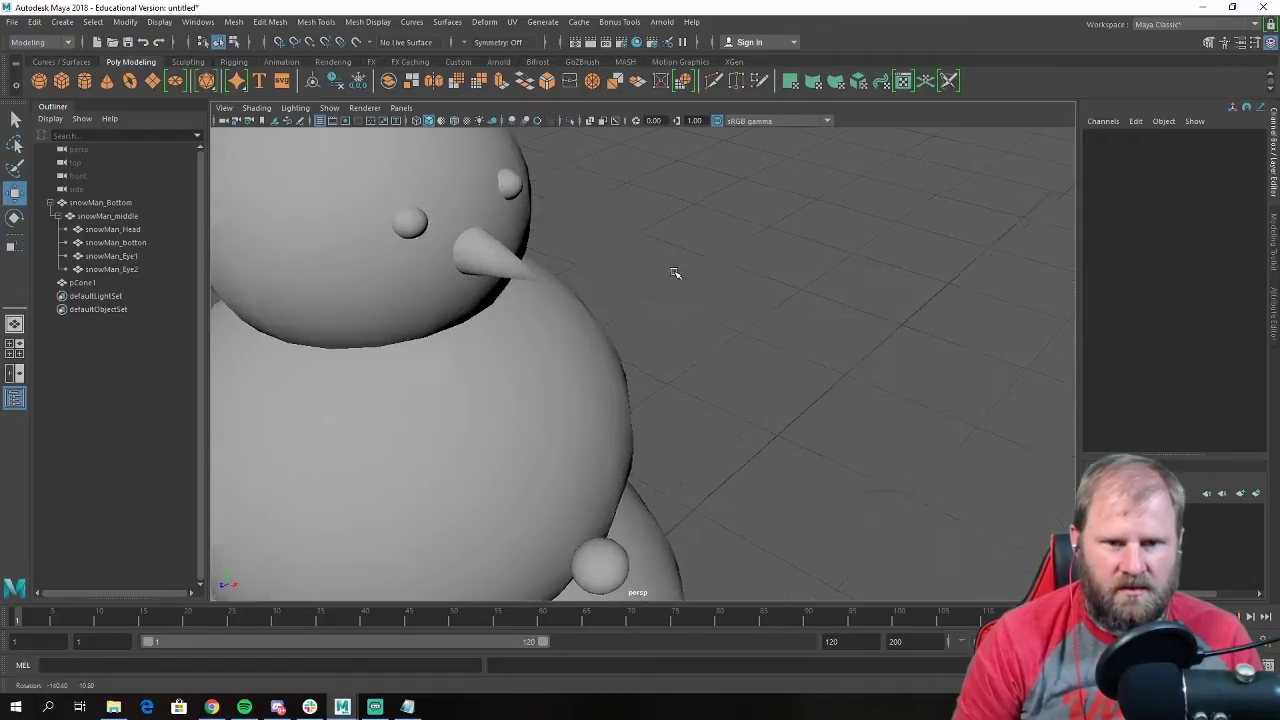
Duplicate snowMan_Eye2 and pull the copy out in front of the face to a Translate X of about 0.85.
left_click(484, 246)
left_click_drag(484, 246, 559, 192, "alt")
left_click(612, 189)
left_click_drag(666, 249, 718, 222, "alt")
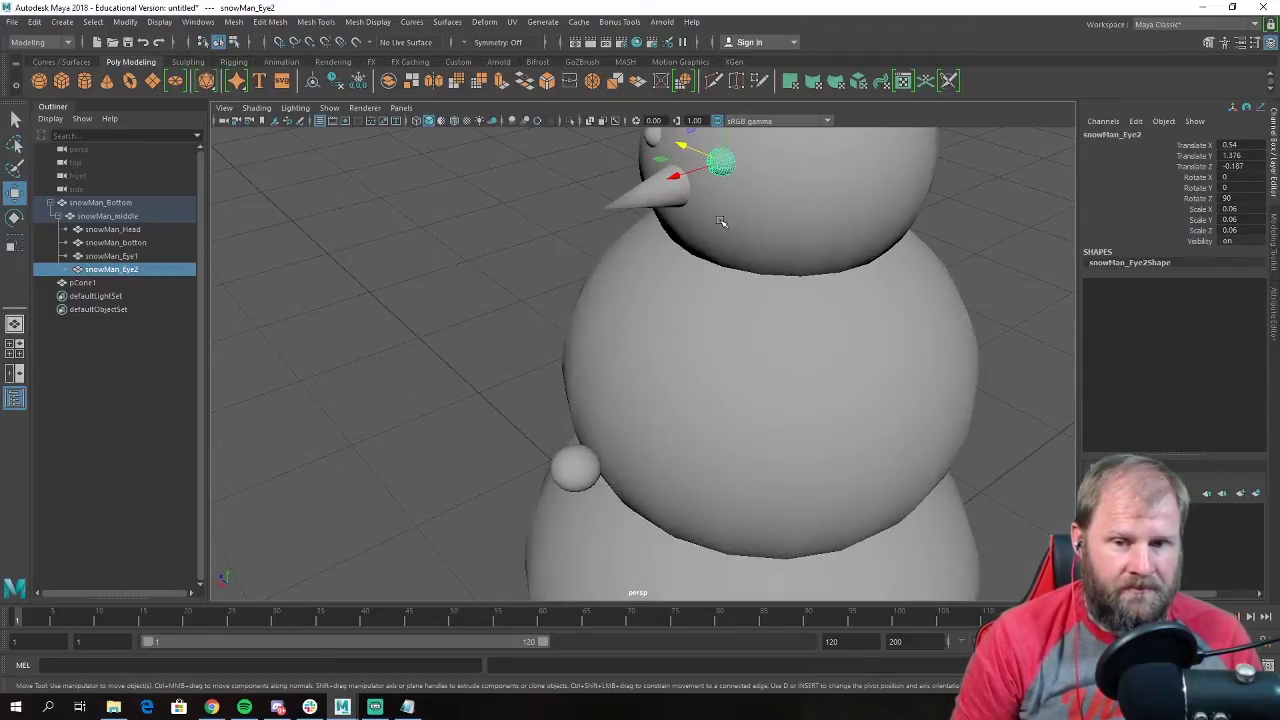
key("ctrl+d")
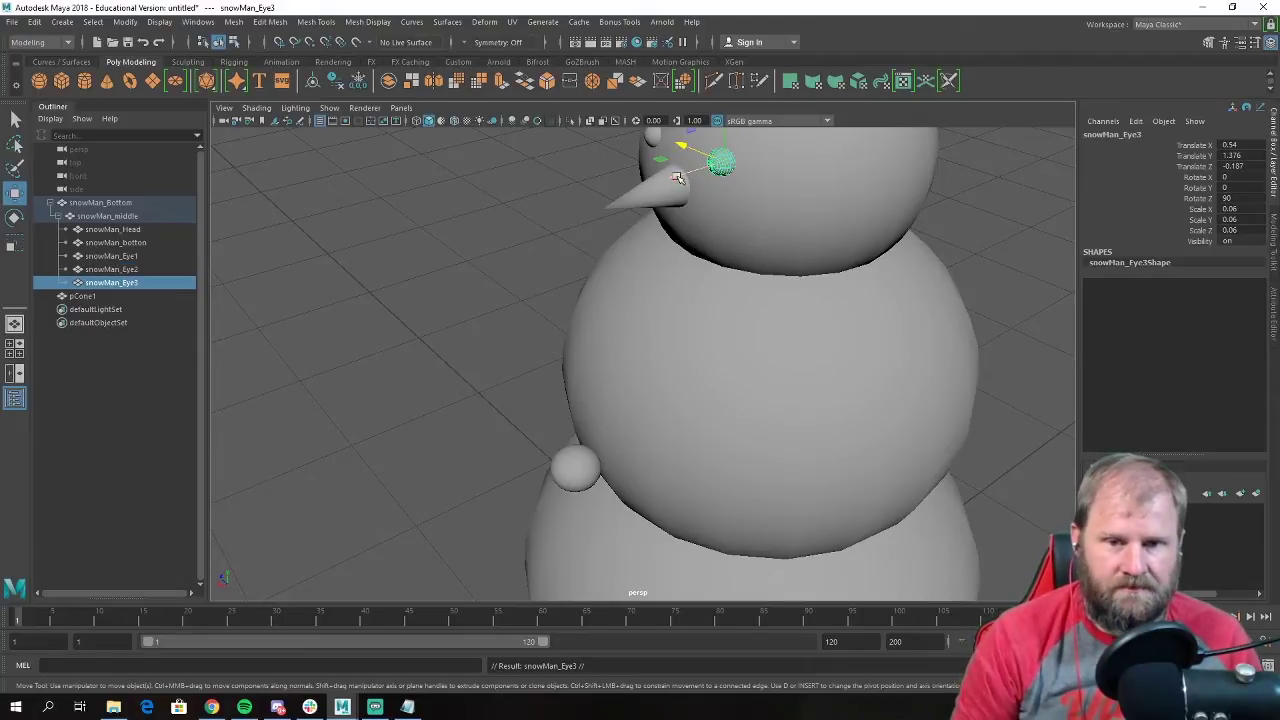
left_click_drag(679, 175, 700, 210)
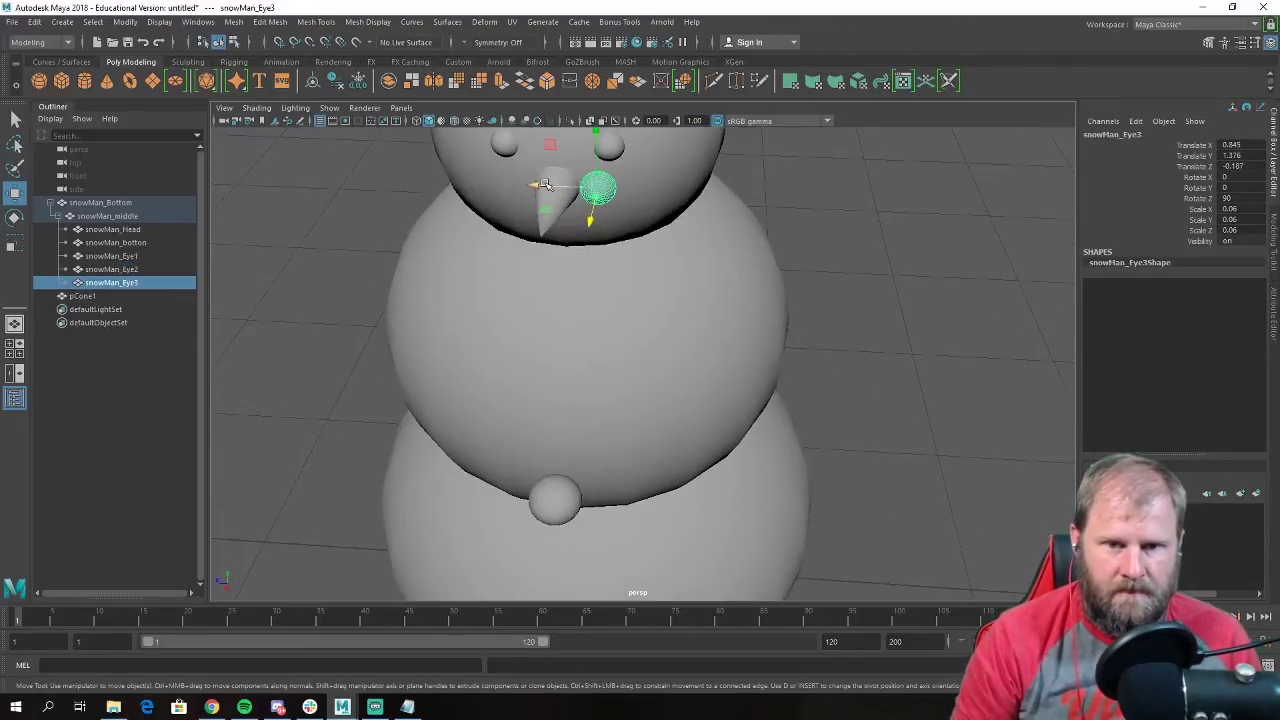
Scale the copied sphere to 0.04 and place it below the nose at Translate X about 0.6, Y 1.07, Z -0.02.
mouse_move(543, 184)
left_mouse_down()
mouse_move(496, 184)
mouse_move(538, 186)
left_mouse_up()
key("e")
key("r")
key("w")
scroll(551, 140, "down", 3)
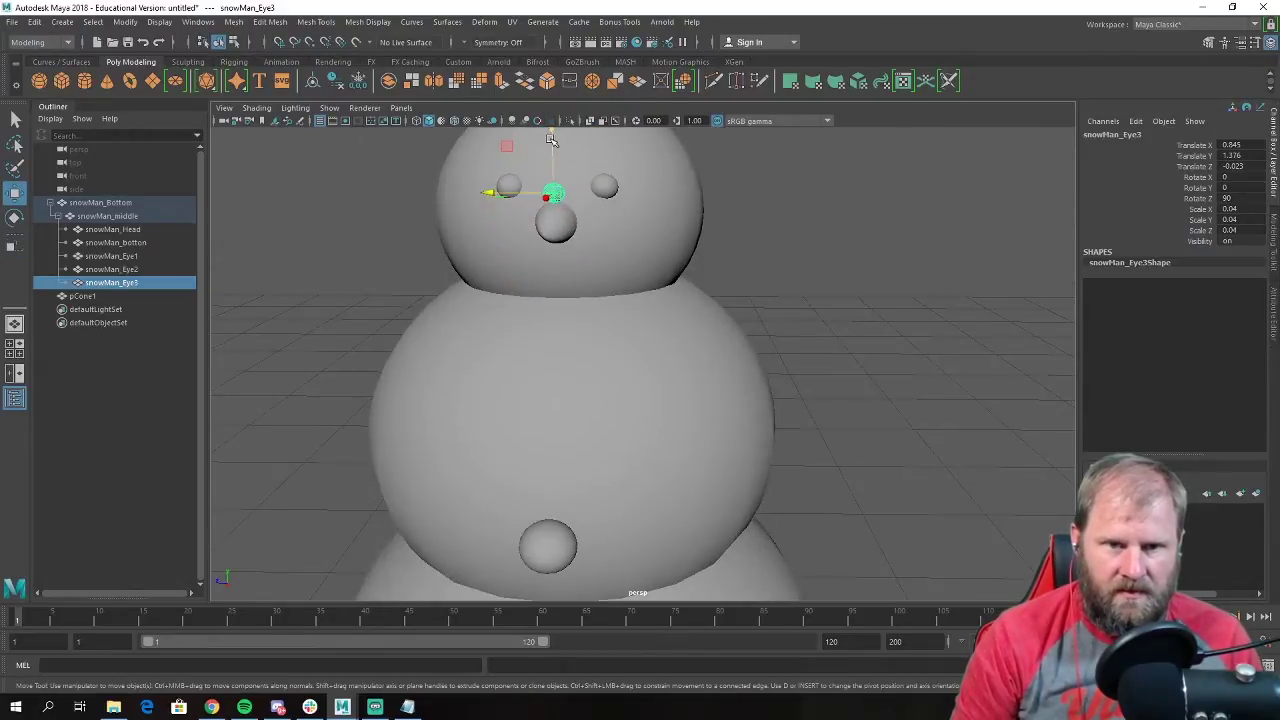
left_click_drag(551, 140, 566, 308)
left_click_drag(536, 308, 510, 222)
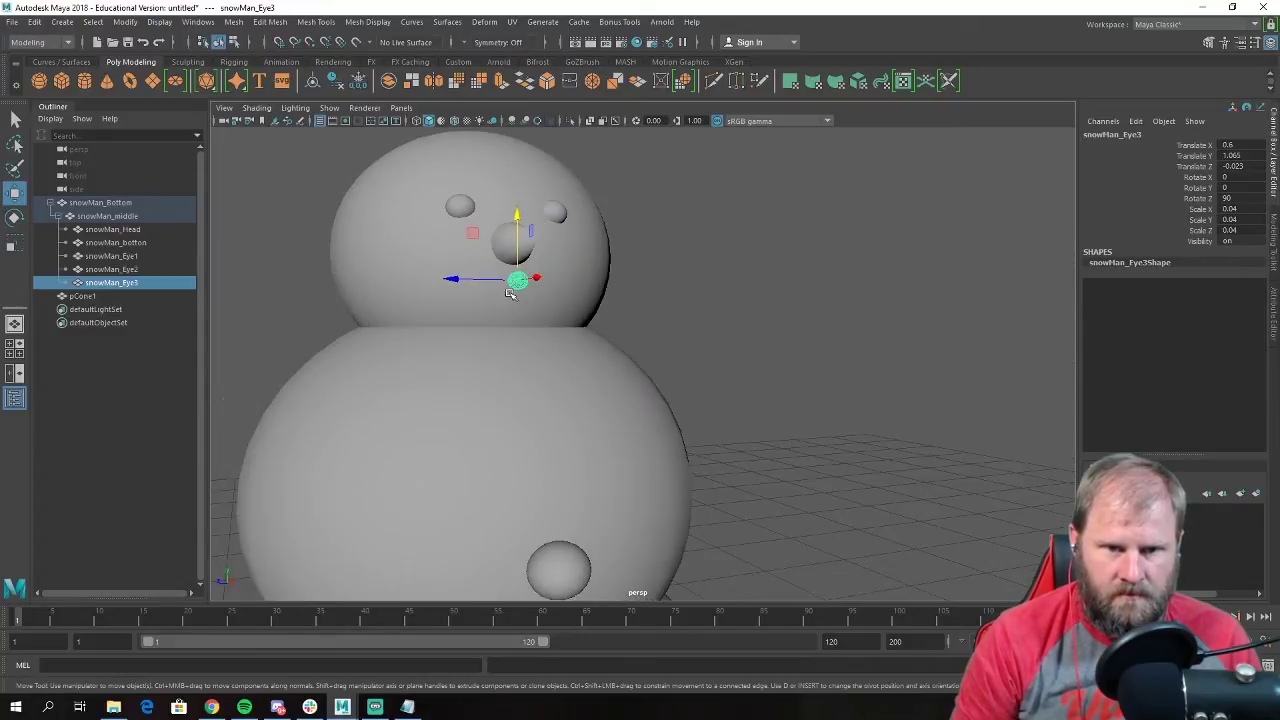
Duplicate the small mouth sphere twice, placing one copy on each side, at Translate Z about 0.11 and -0.15.
key("ctrl+d")
left_click_drag(446, 278, 490, 279)
key("ctrl+d")
left_click_drag(490, 279, 512, 243, "alt")
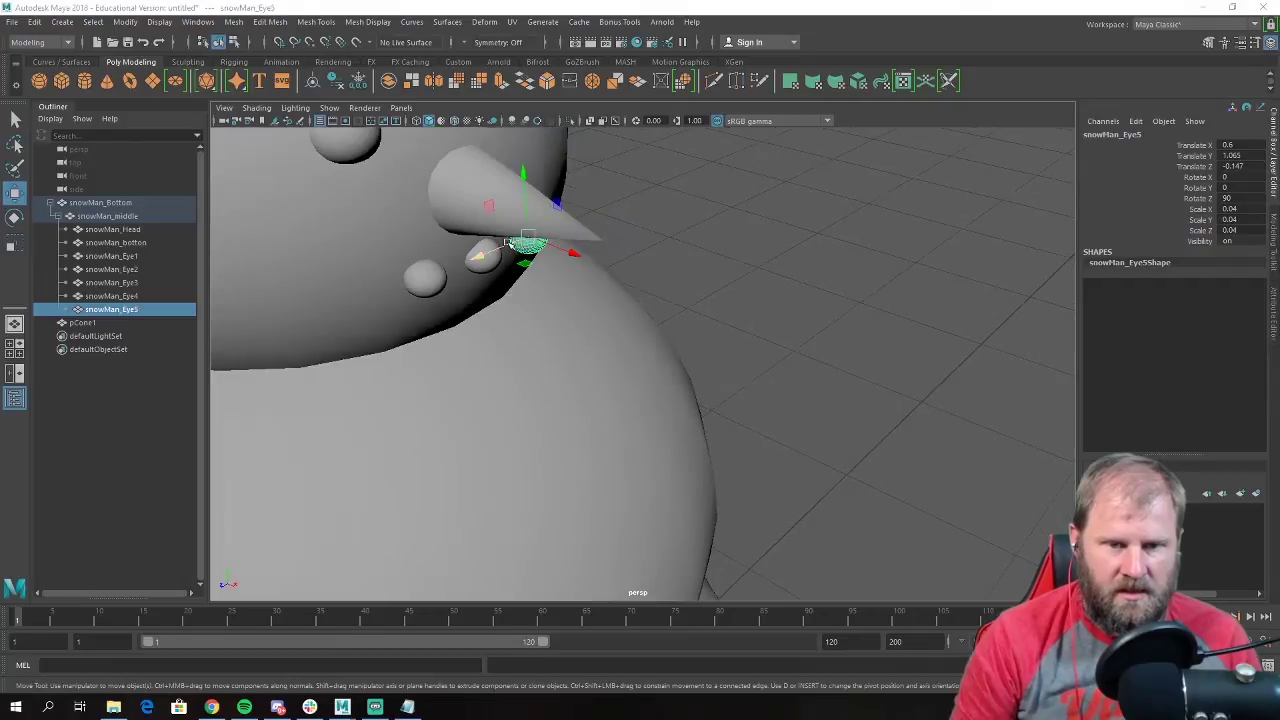
Push the two outer mouth spheres into the face to Translate X about 0.57 and raise them to Y about 1.09.
left_click(700, 266)
left_click_drag(700, 266, 700, 292, "alt")
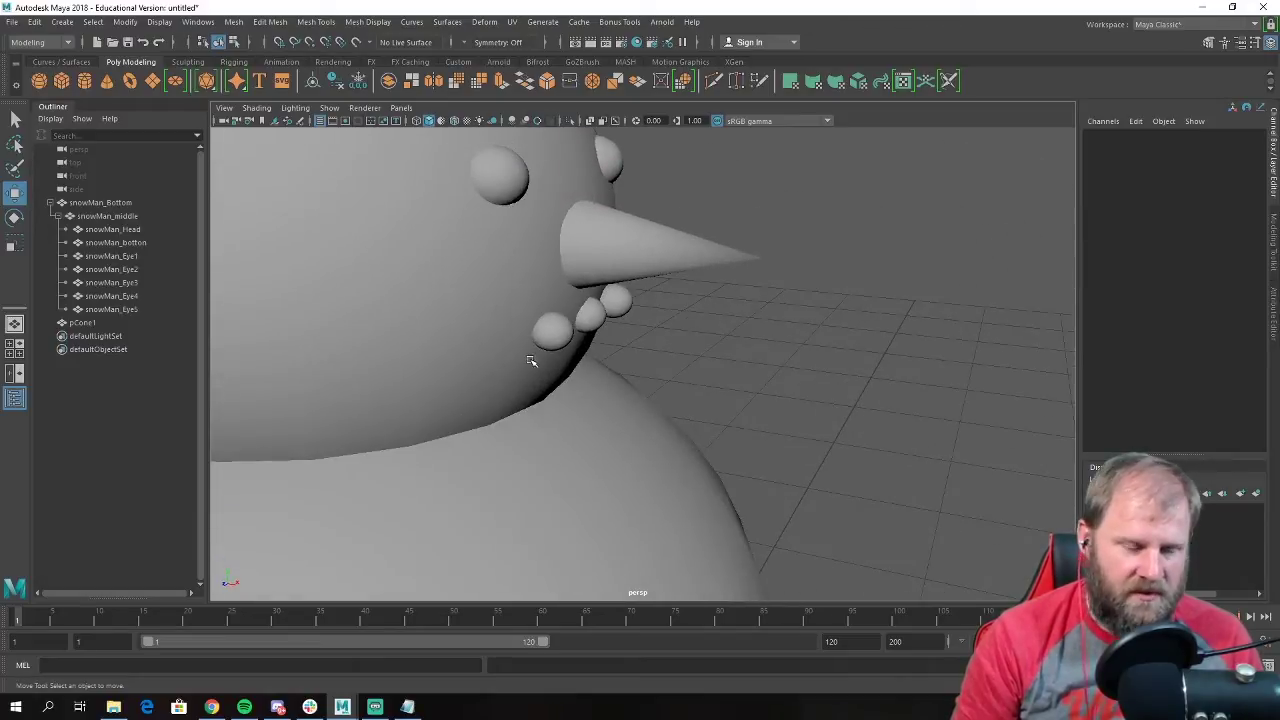
left_click(553, 333)
left_click(617, 302, "shift")
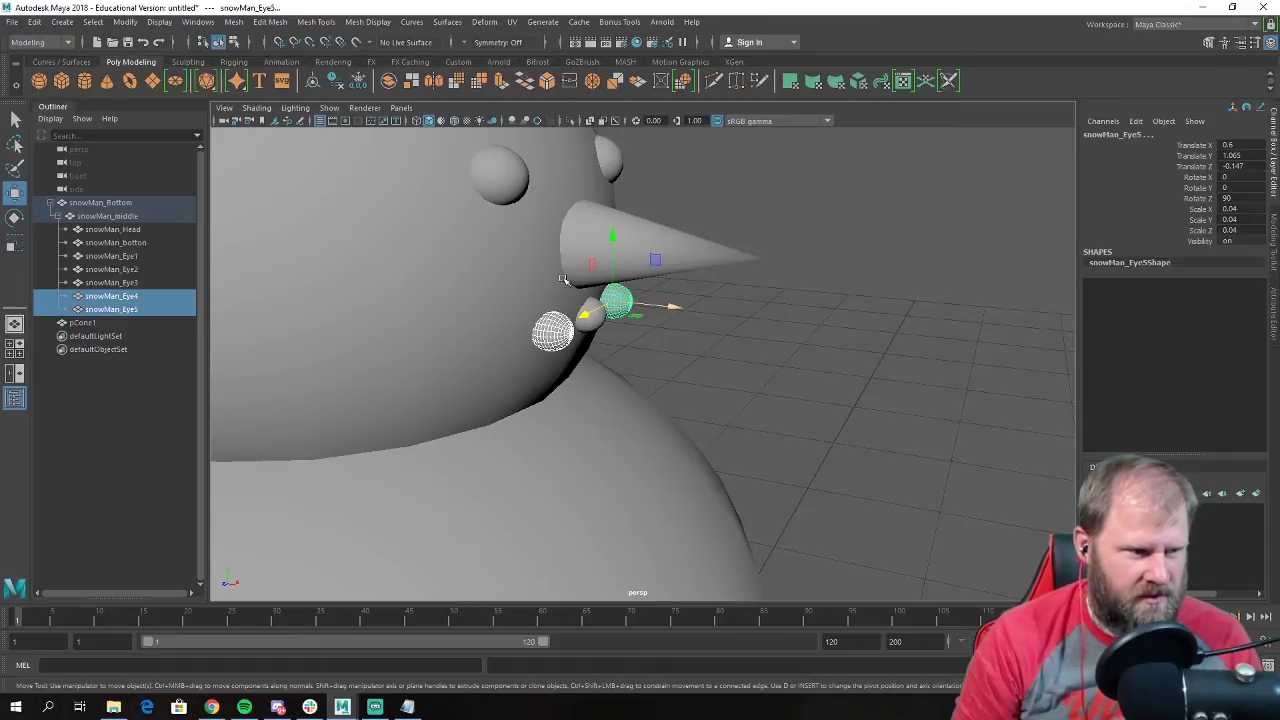
left_click_drag(563, 280, 641, 270, "alt")
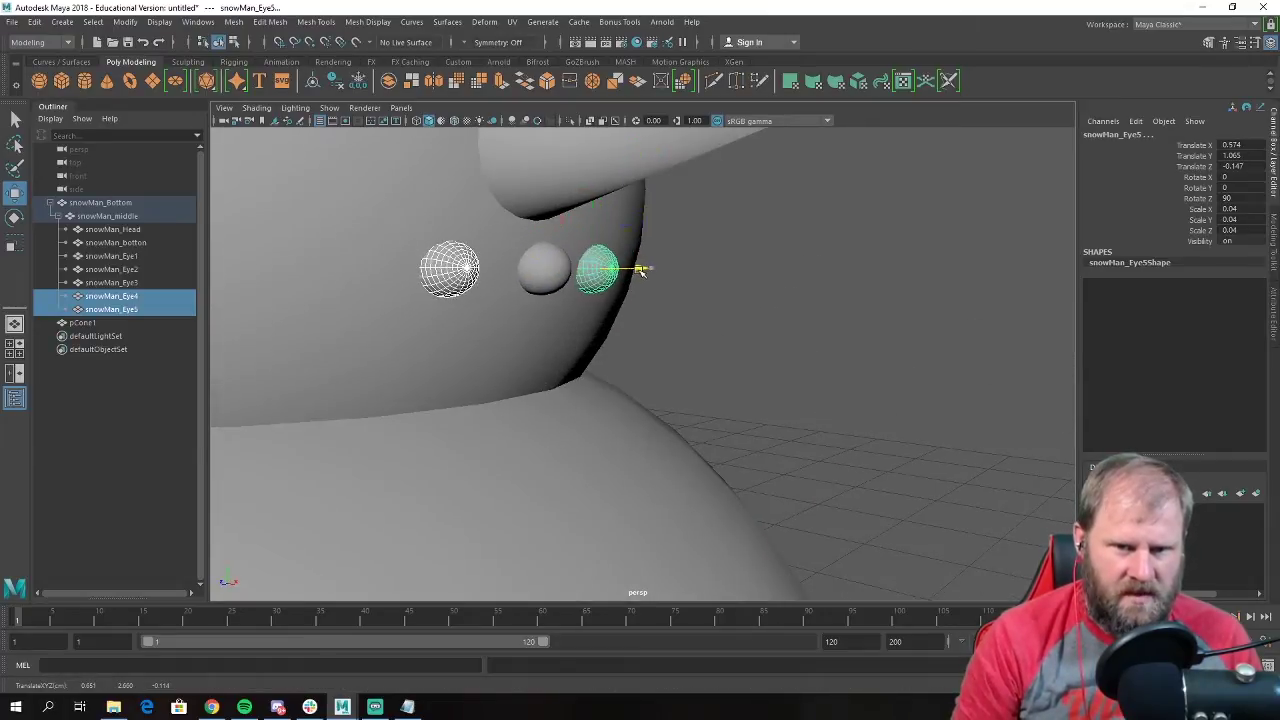
left_click_drag(592, 203, 796, 366)
left_click(872, 306)
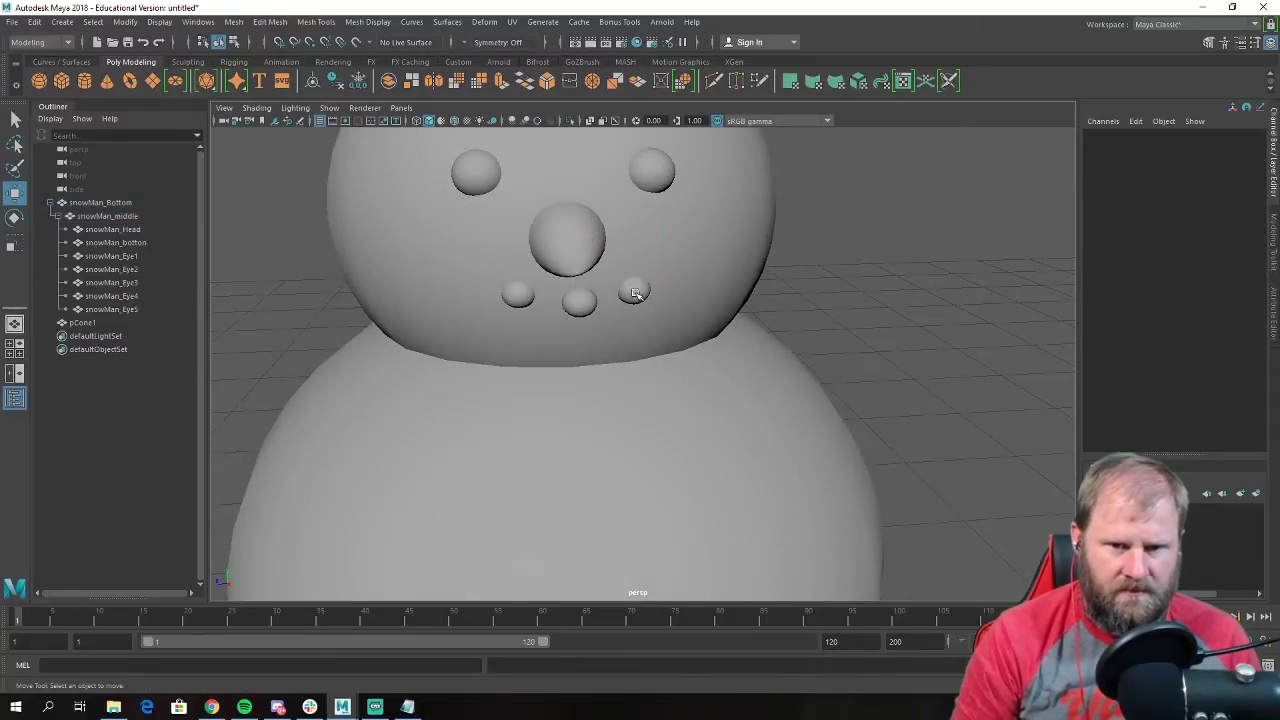
Duplicate both outer mouth spheres and set the copies farther out and higher, at Translate Z about -0.25 and 0.21.
left_click(636, 293)
mouse_move(636, 293)
left_mouse_down("alt")
mouse_move(590, 292)
mouse_move(630, 292)
left_mouse_up("alt")
key("ctrl+d")
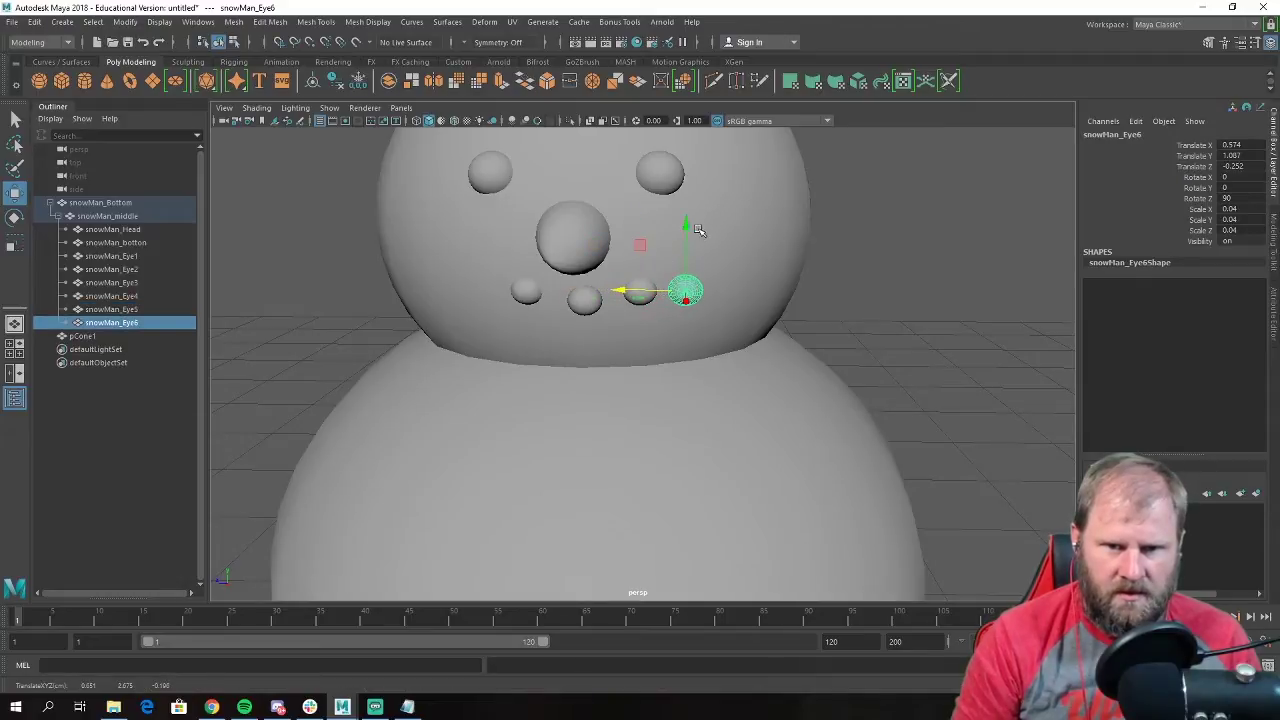
left_click_drag(698, 230, 405, 292)
left_click(536, 300)
key("ctrl+d")
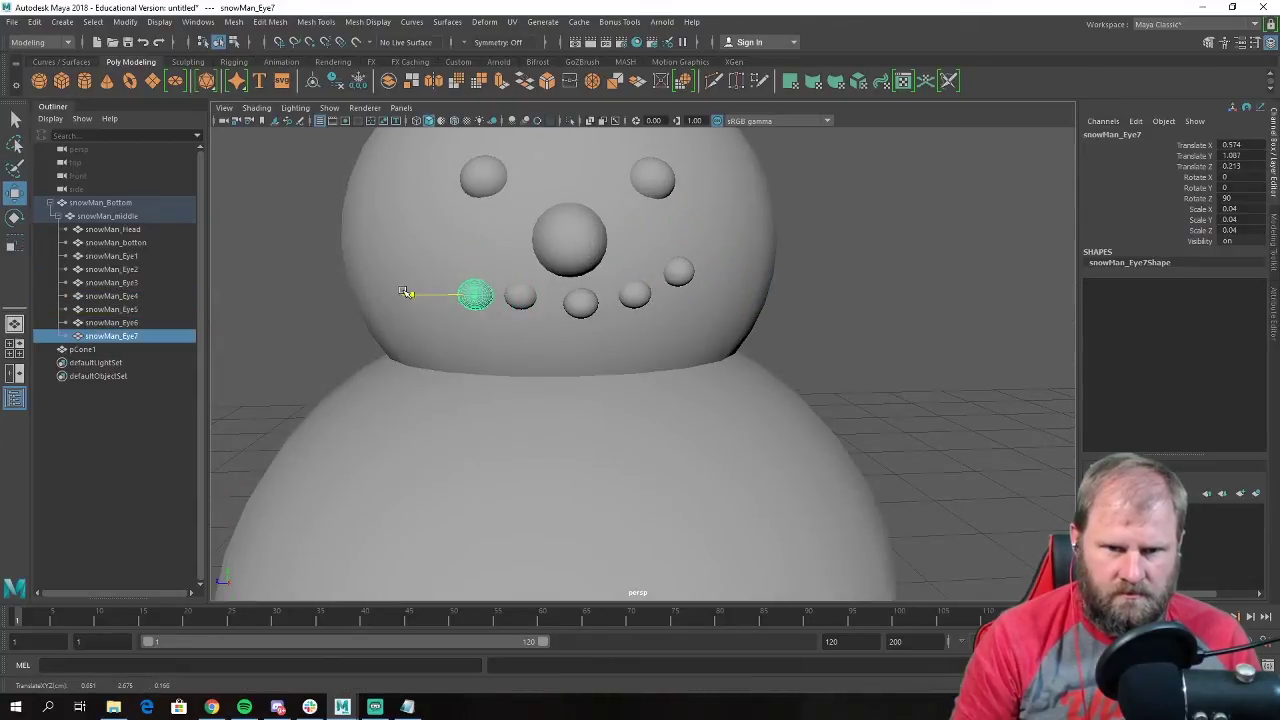
left_click_drag(478, 230, 533, 363)
Sink the center mouth sphere snowMan_Eye3 and the outer one snowMan_Eye6 slightly deeper into the face along X.
left_click(590, 333)
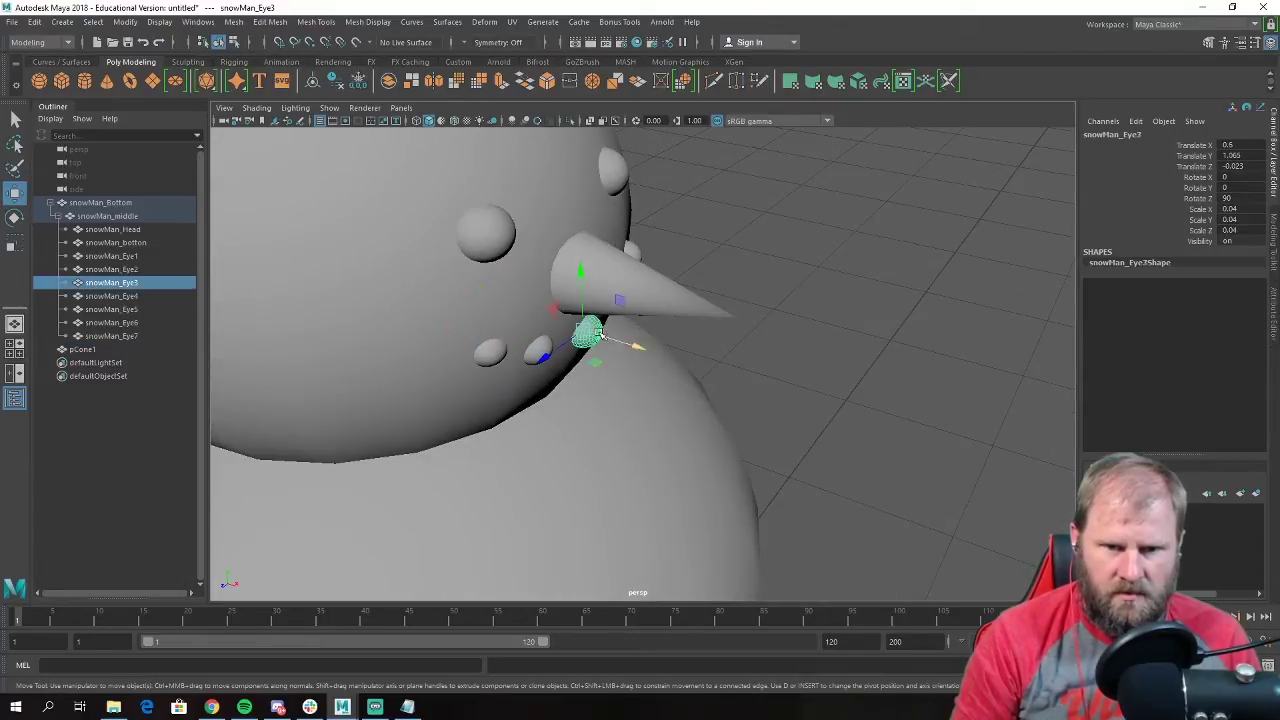
left_click_drag(640, 349, 628, 344)
left_click(829, 354)
left_click_drag(829, 354, 720, 306, "alt")
left_click(690, 295)
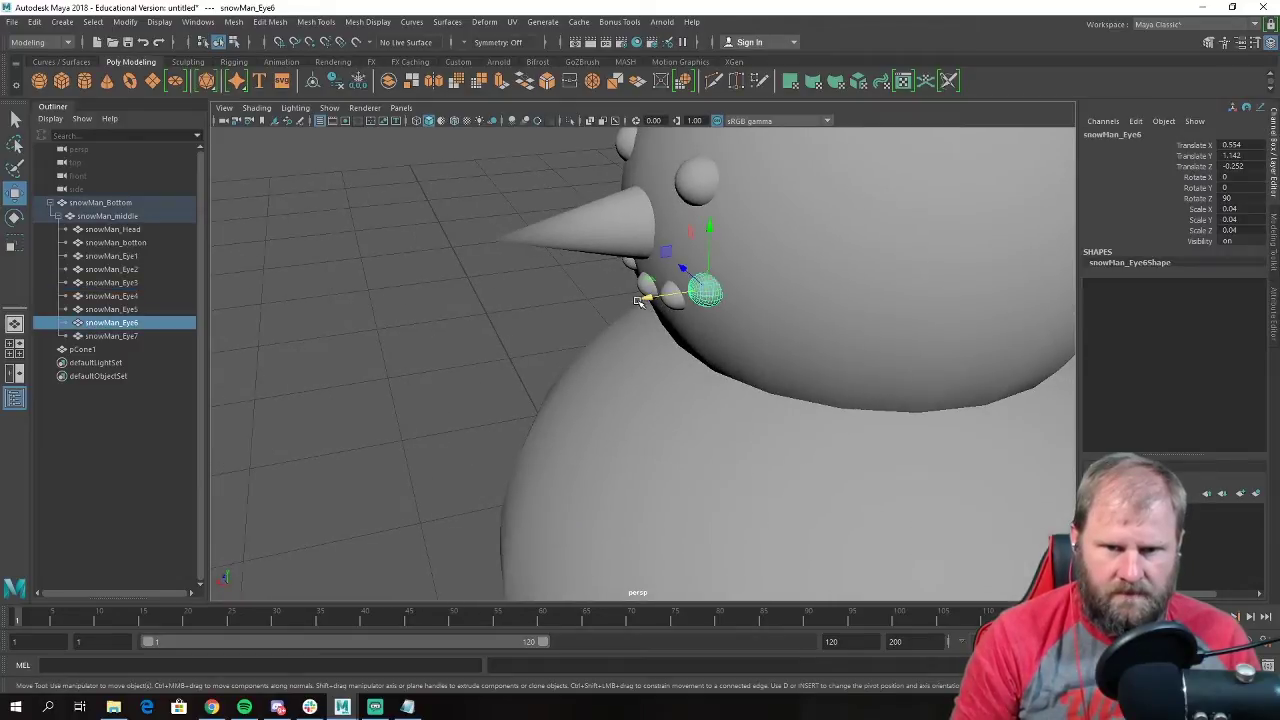
left_click_drag(638, 301, 648, 298)
key("[")
Lower snowMan_Eye4 and snowMan_Eye5 together to a Translate Y of about 1.06.
left_click_drag(466, 274, 633, 329, "alt")
left_click(908, 389)
left_click(637, 326)
left_click(573, 328, "shift")
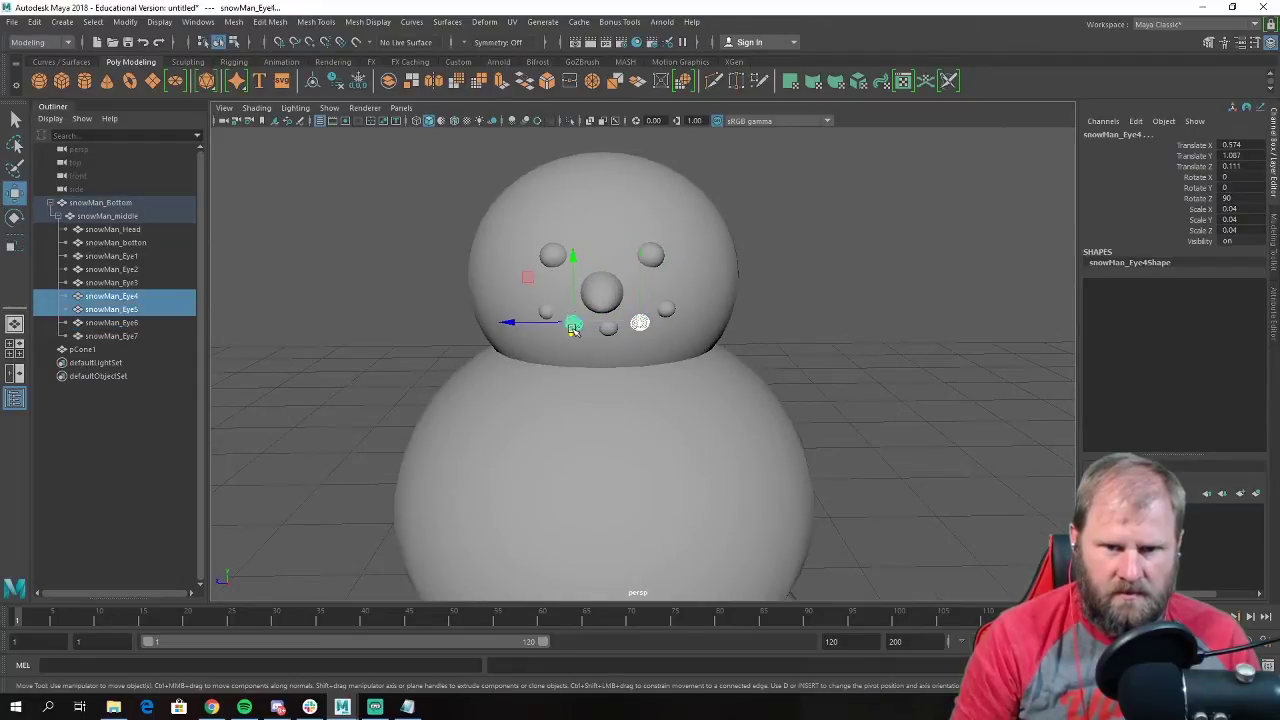
left_click_drag(566, 255, 573, 261)
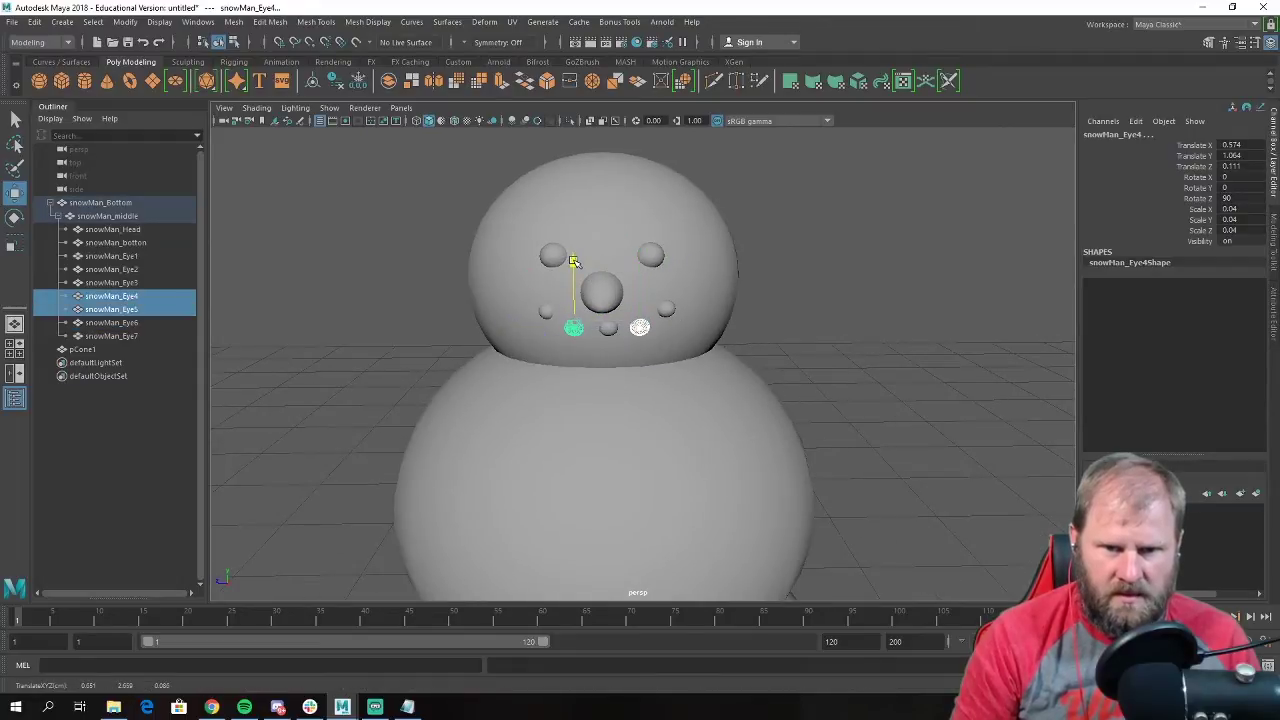
left_click(841, 309)
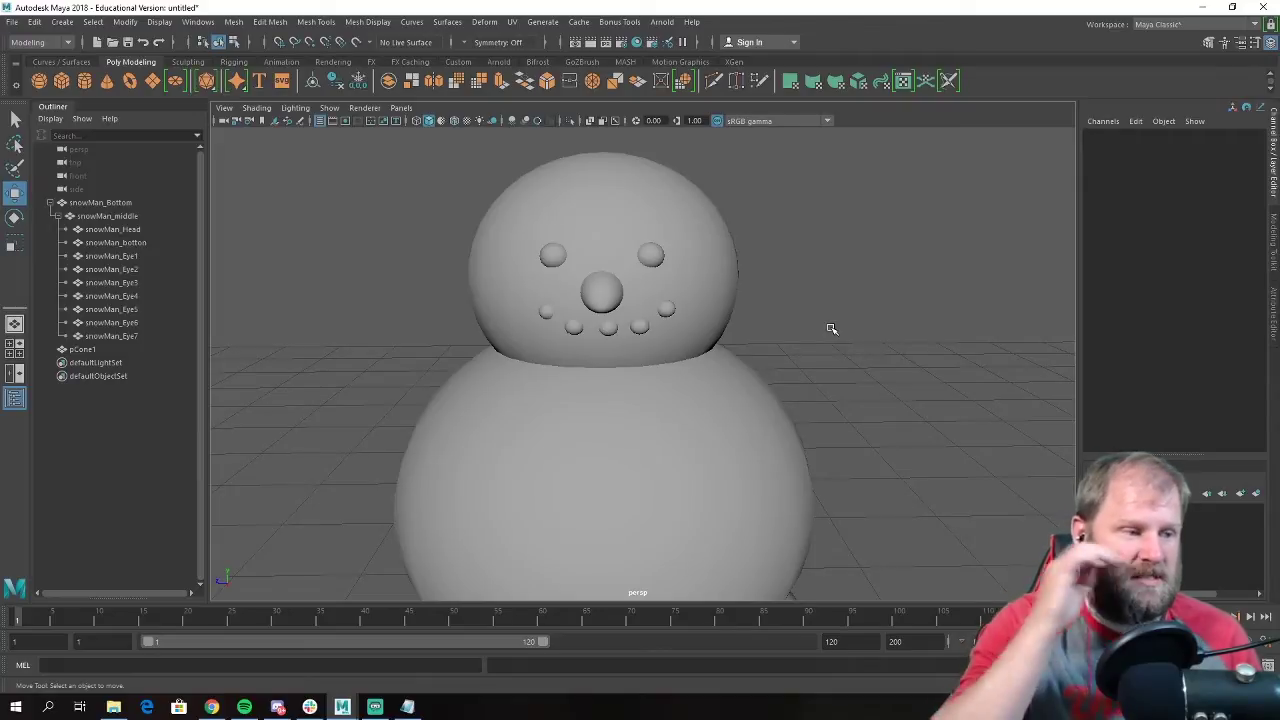
Lower the center mouth sphere to a Translate Y of about 1.05 to round out the smile.
scroll(712, 322, "up", 2)
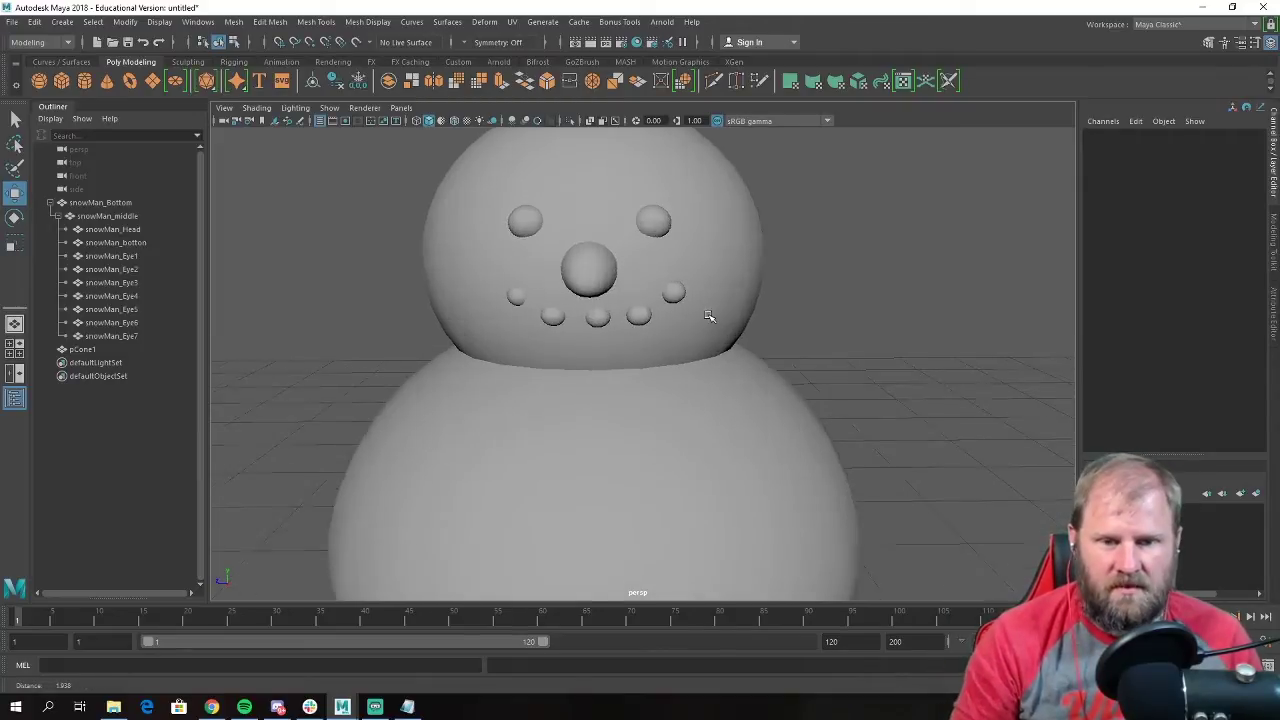
scroll(708, 316, "up", 1)
left_click(590, 312)
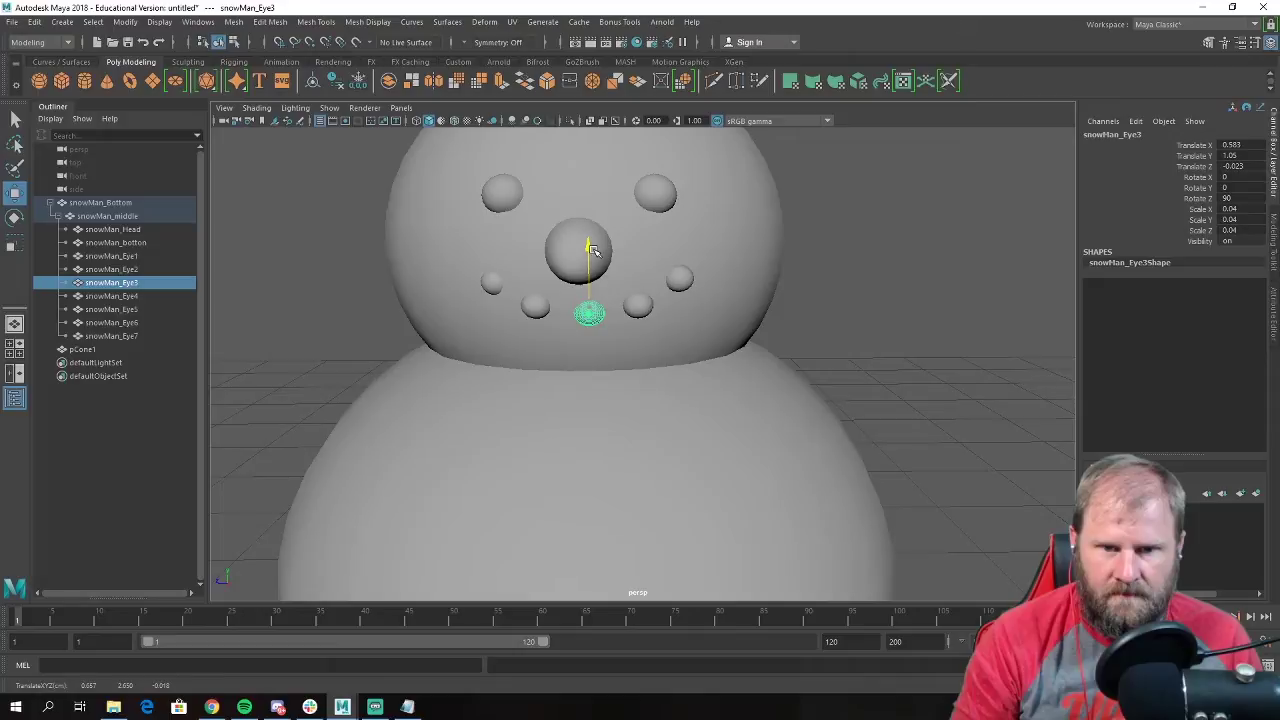
left_click(914, 323)
scroll(914, 323, "down", 3)
left_click_drag(914, 323, 675, 296, "alt")
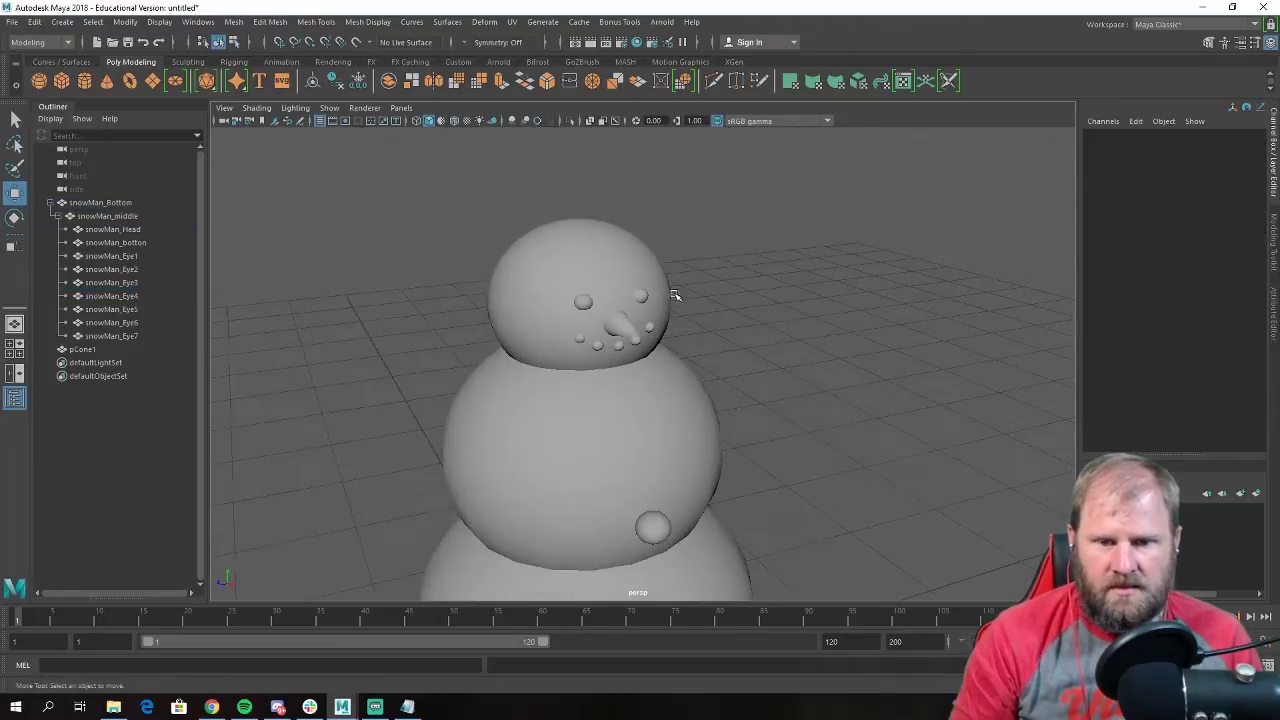
Scale snowMan_botton uniformly to 0.064 and push it into the middle ball at a Translate X of about 0.98.
scroll(803, 337, "up", 3)
left_click(737, 388)
left_click_drag(851, 334, 729, 379, "alt")
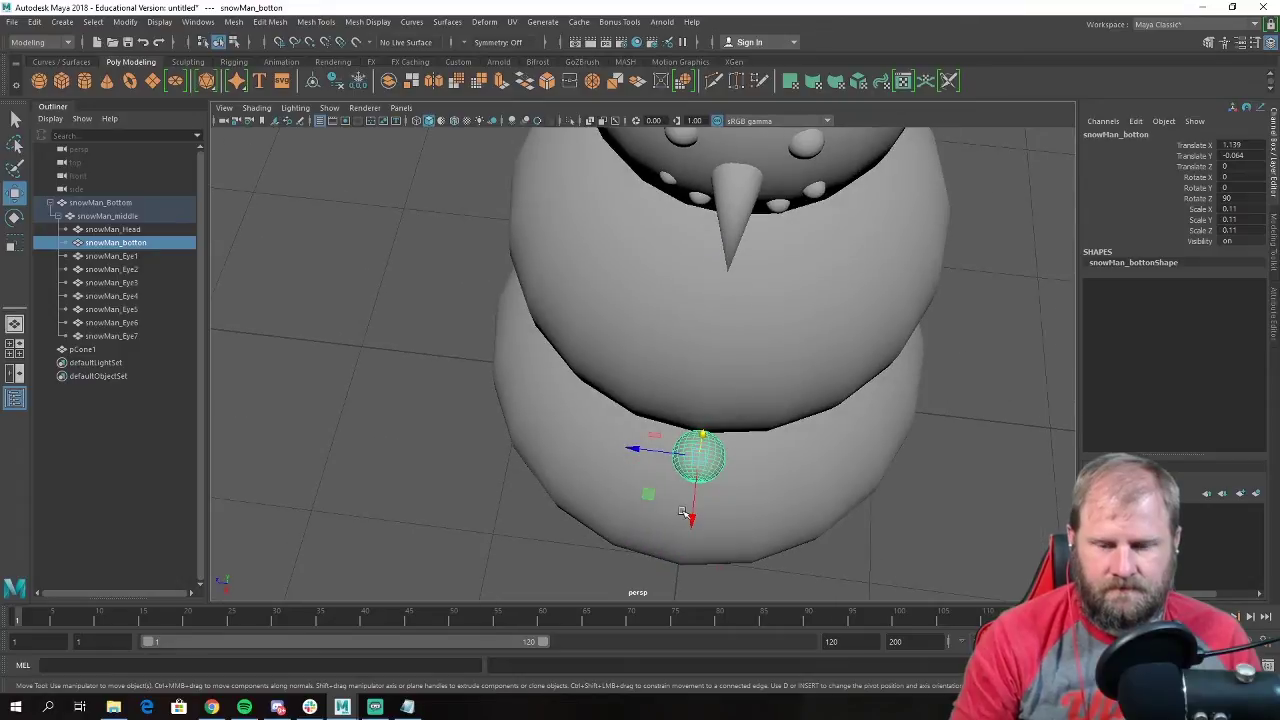
key("e")
key("r")
left_click_drag(698, 457, 771, 381)
key("w")
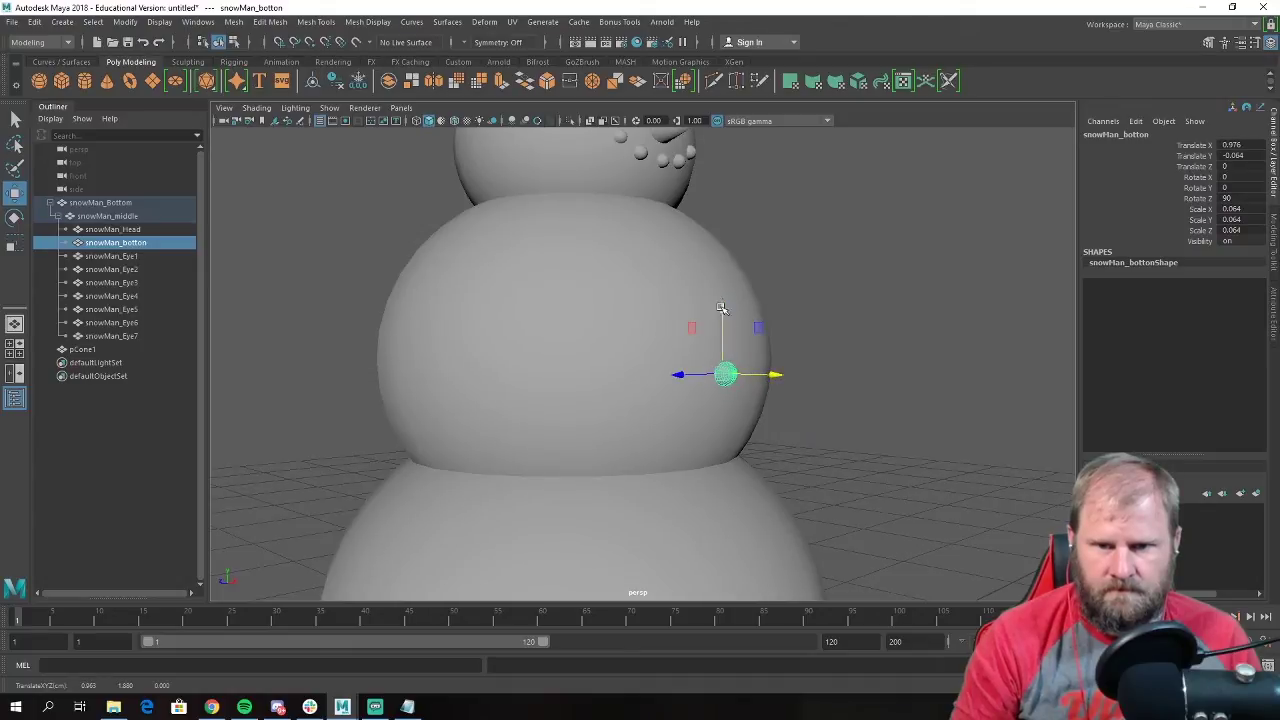
Space three buttons up the middle ball by duplicating snowMan_botton twice, with the lowest at Translate Y about -0.24 and the middle at 0.2.
left_click_drag(723, 306, 705, 251)
key("ctrl+d")
key("ctrl+d")
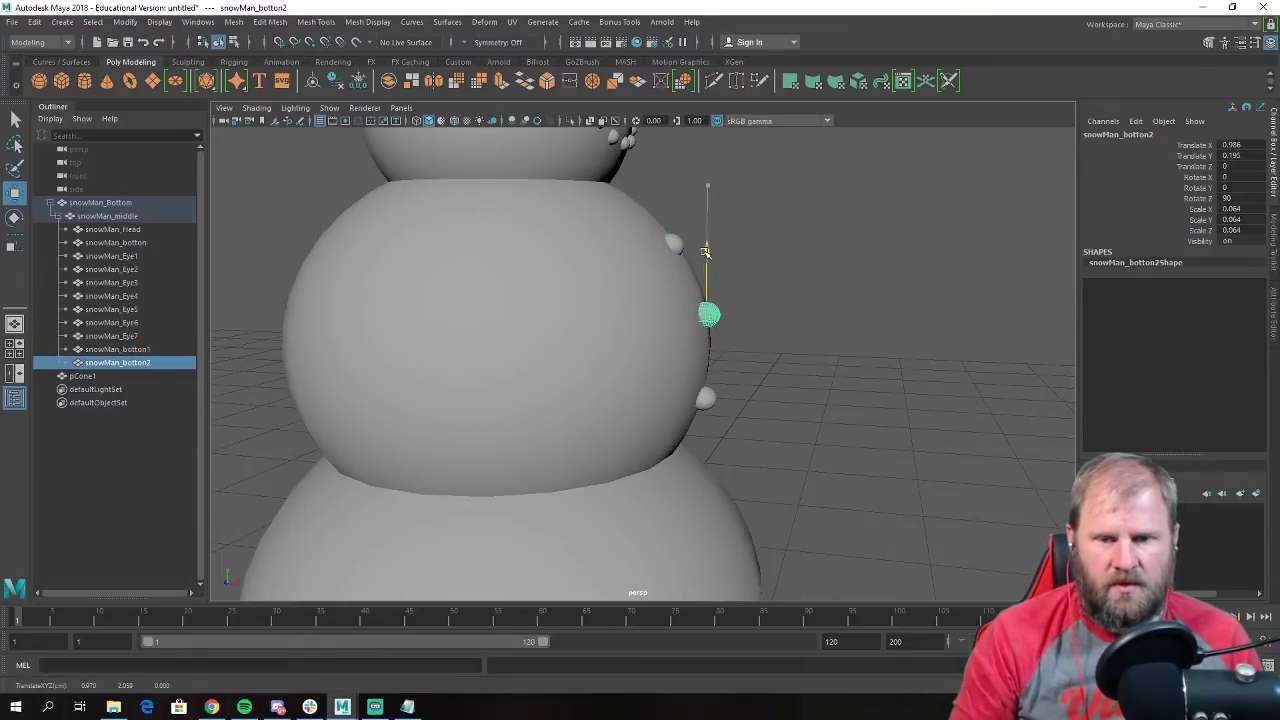
left_click(829, 355)
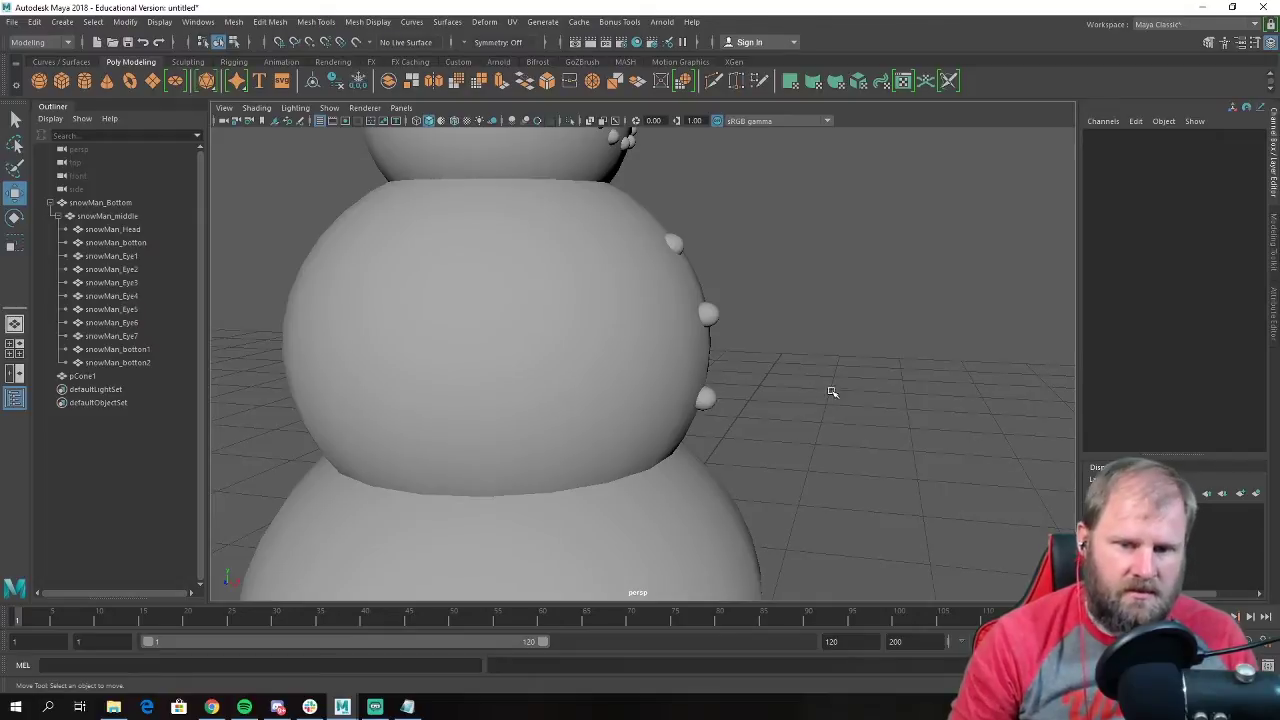
Push the lowest and middle buttons slightly deeper into the middle ball, the middle one at a Translate X of about 0.96.
left_click(708, 400)
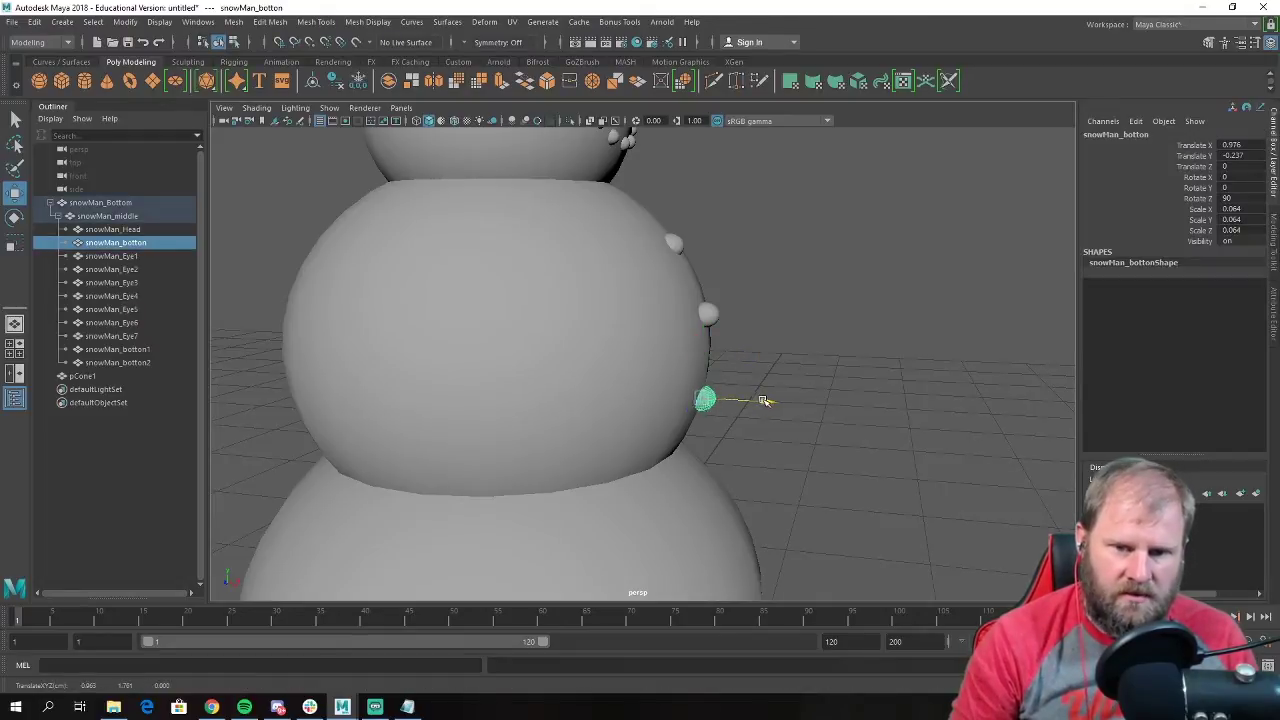
left_click(710, 313)
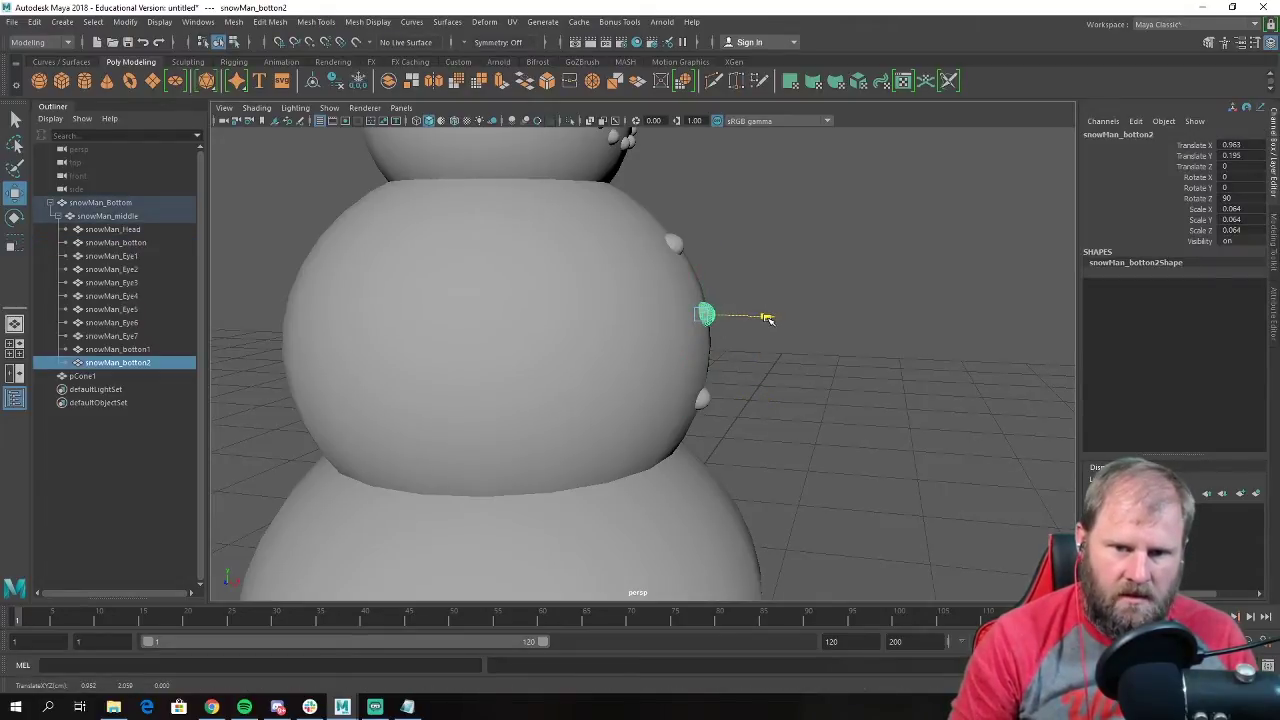
left_click(832, 273)
key("a")
left_click_drag(860, 266, 771, 248, "alt")
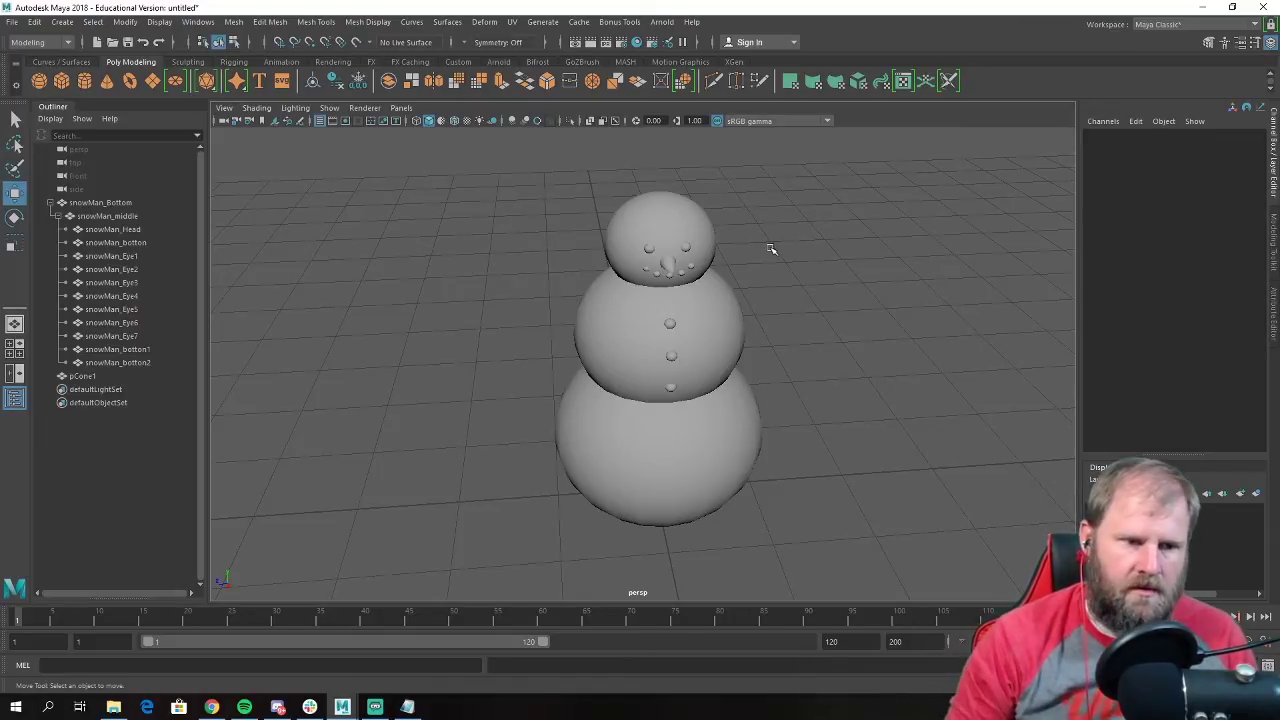
Rename the cone as nose and parent it under snowMan_Head.
double_click(82, 376)
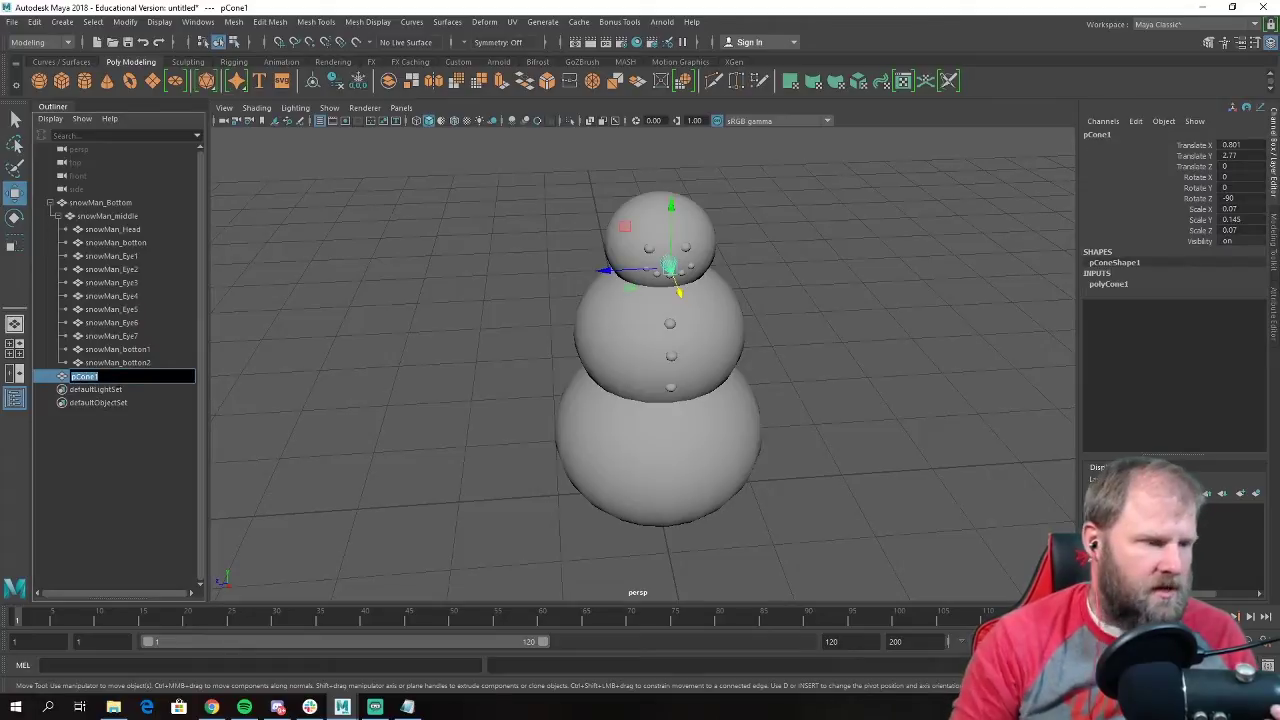
type("nose")
key("Return")
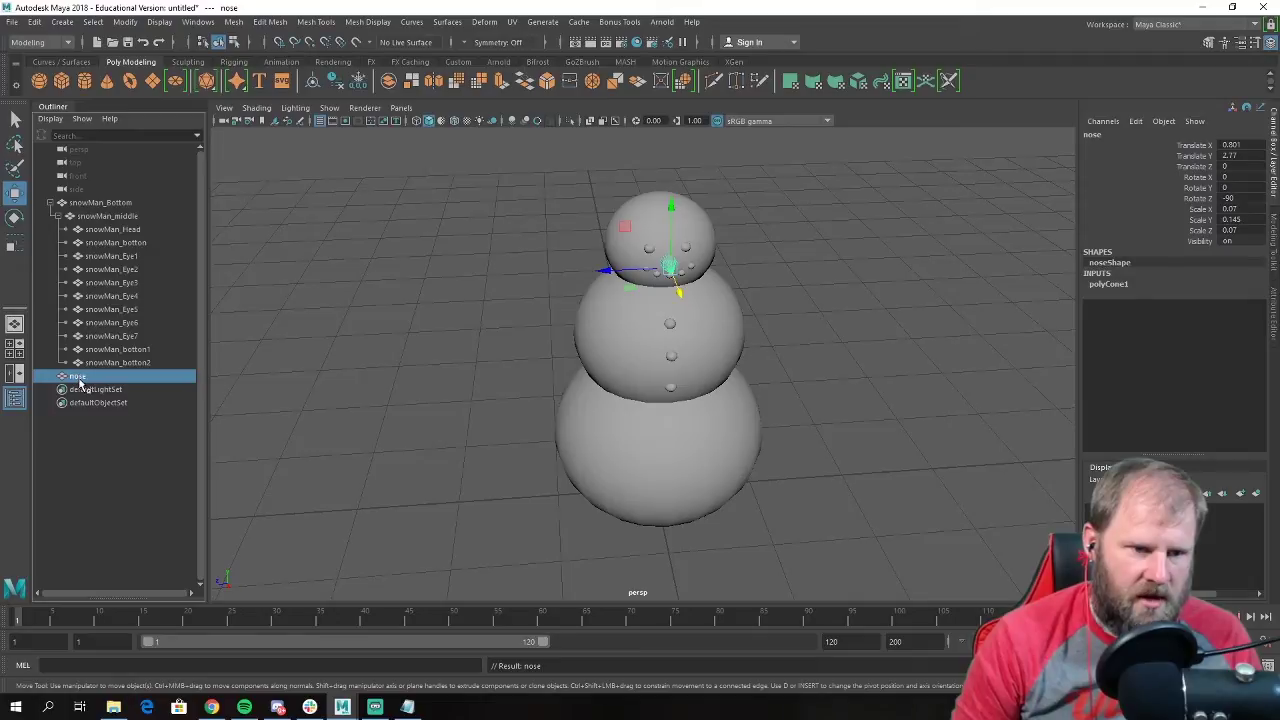
mouse_move(80, 381)
left_mouse_down()
mouse_move(88, 345)
mouse_move(90, 389)
left_mouse_up()
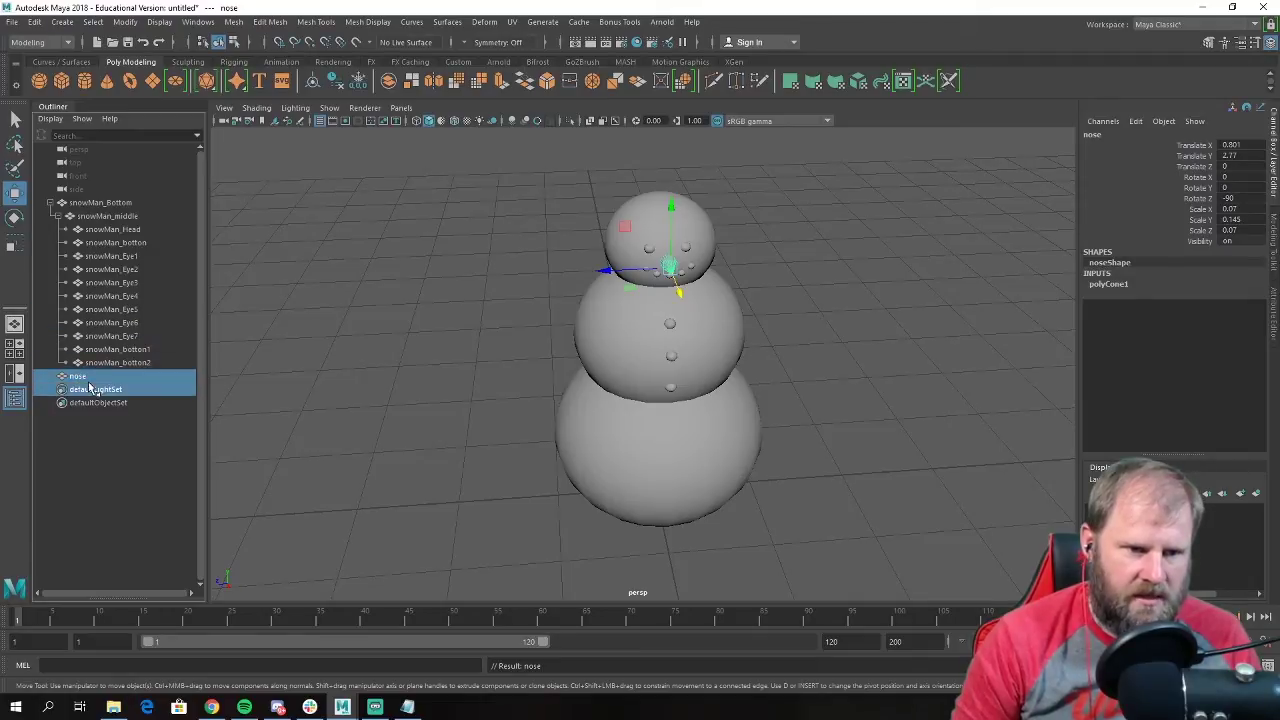
left_click(82, 377)
middle_click_drag(84, 376, 143, 239)
left_click(378, 374)
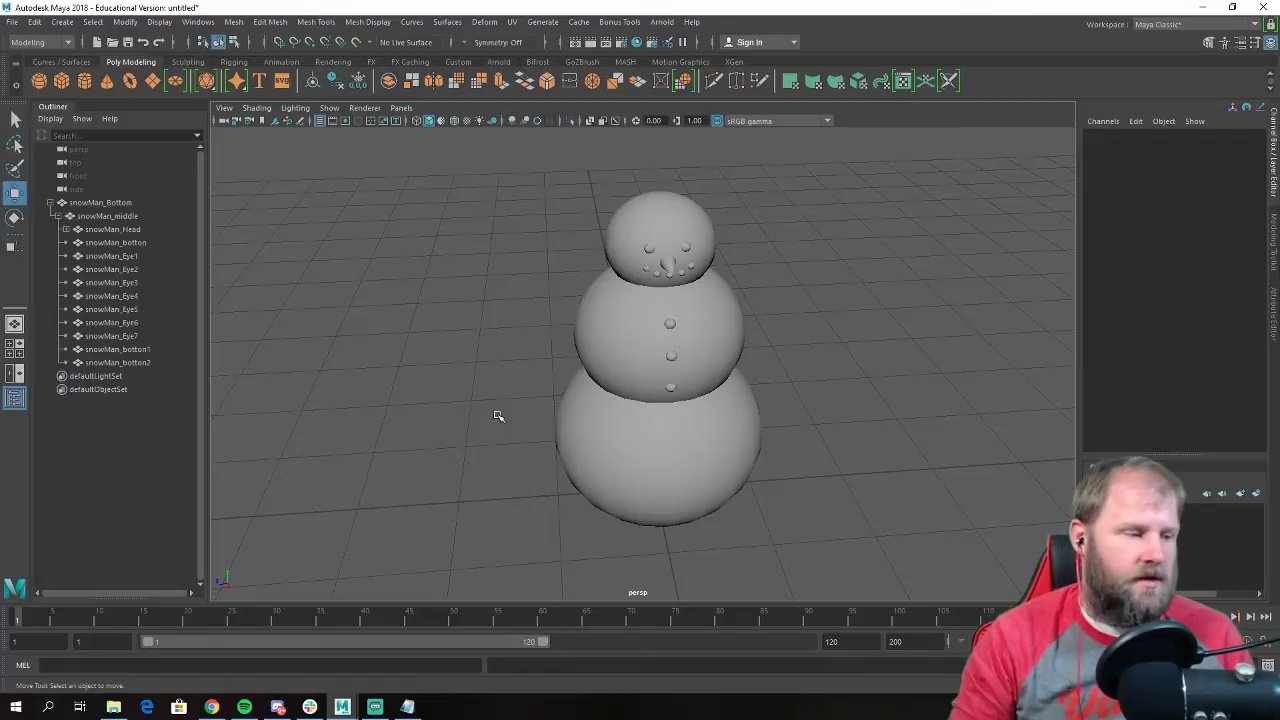
Create a polygon cylinder, scale it uniformly to 0.259 and rest it on the head at about Translate X 0.32, Y 3.33.
left_click_drag(503, 418, 477, 397, "alt")
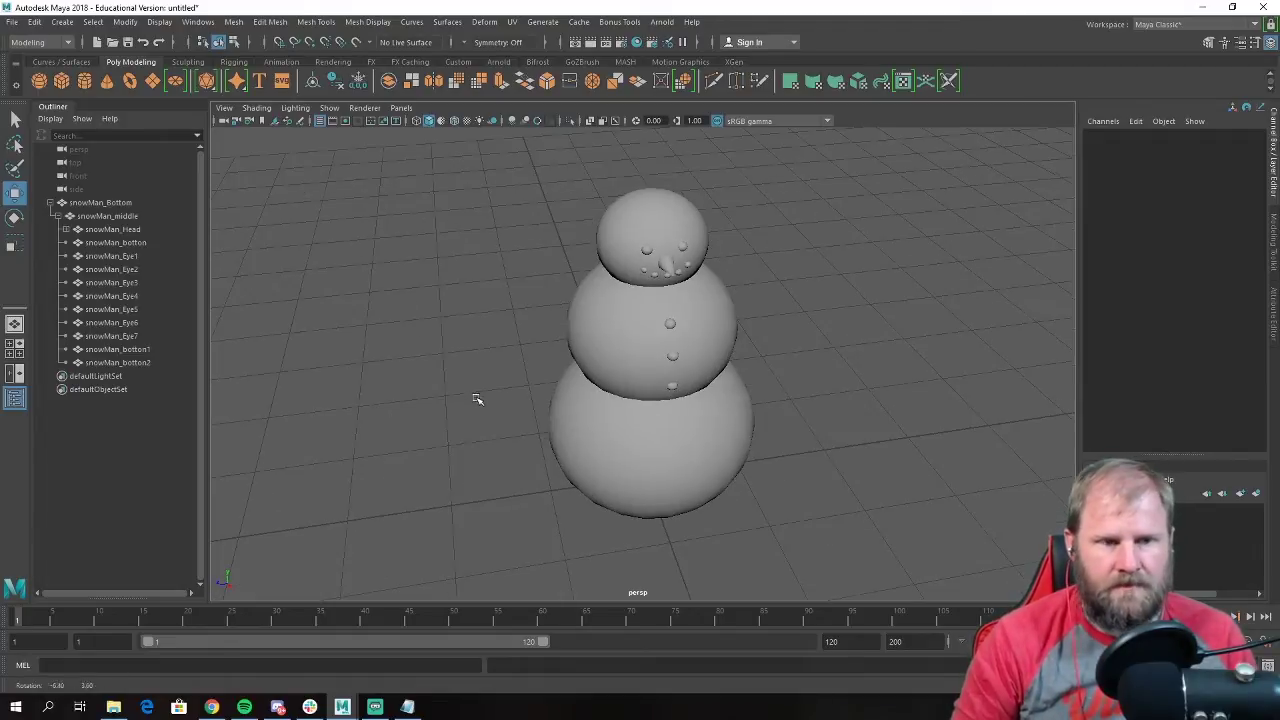
left_click(84, 82)
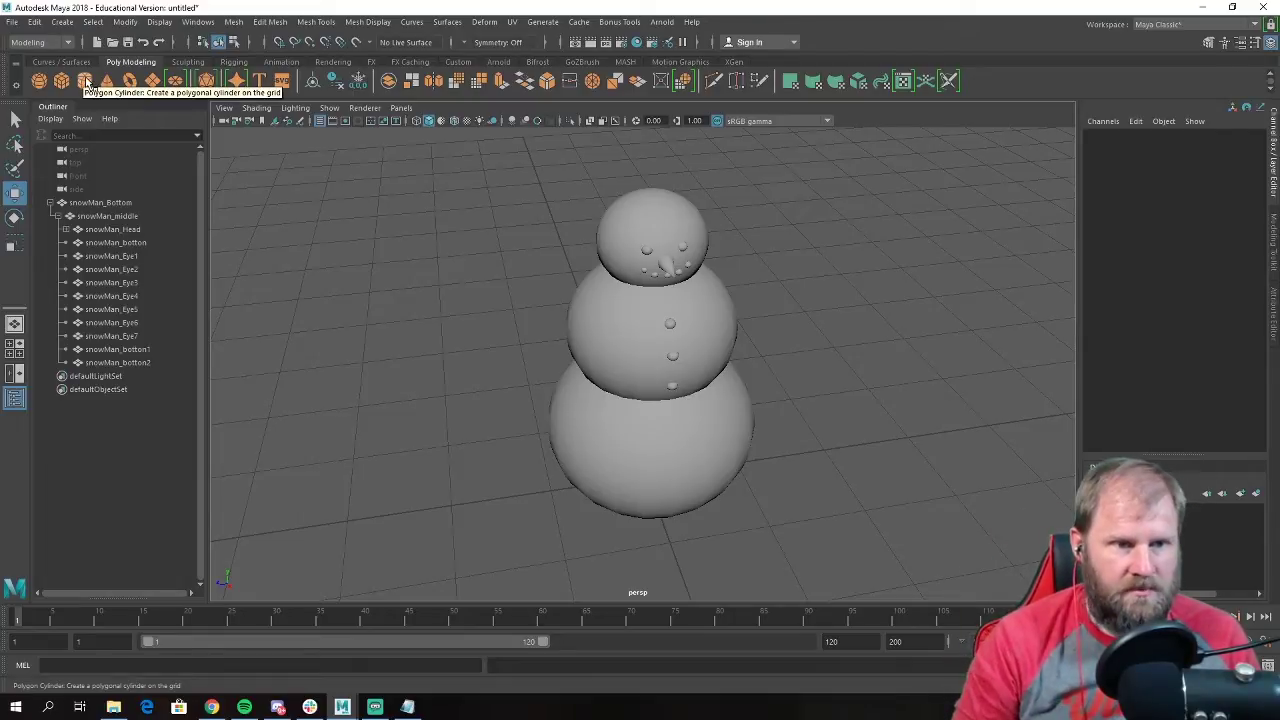
left_click_drag(523, 386, 543, 350, "alt")
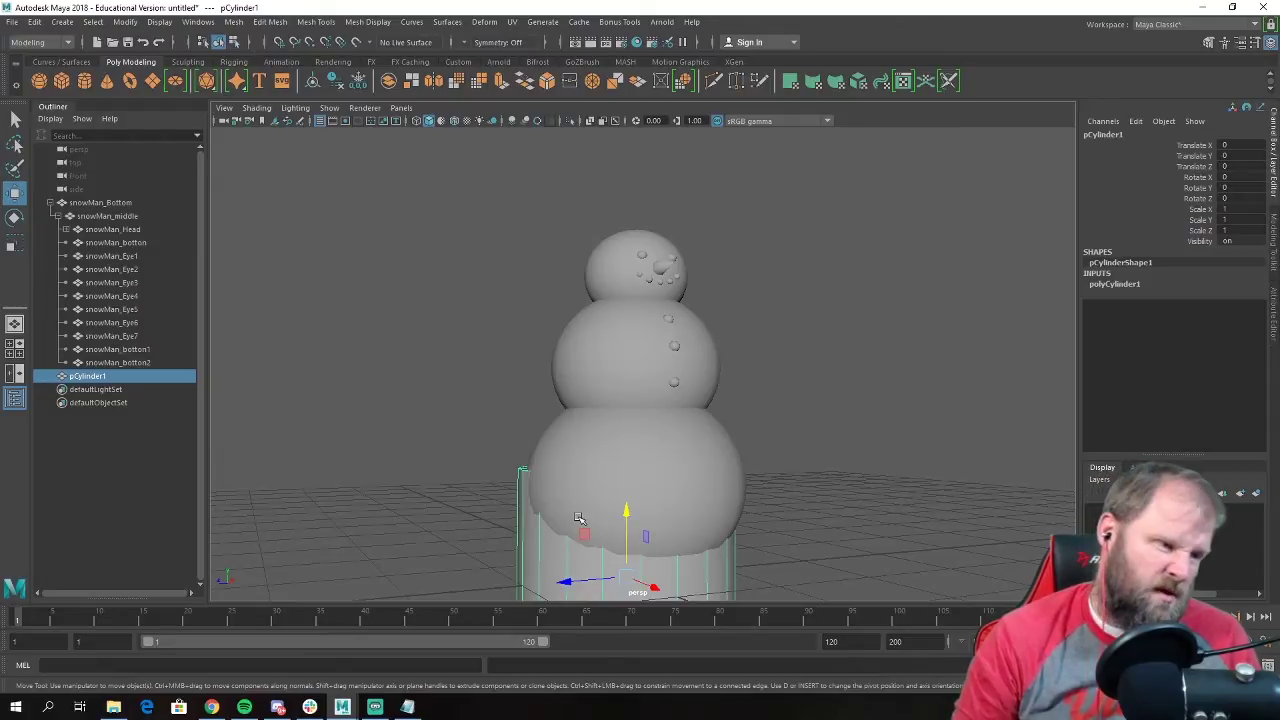
left_click_drag(627, 513, 676, 80)
left_click_drag(620, 180, 658, 334, "alt")
key("r")
left_click_drag(548, 194, 392, 168)
key("w")
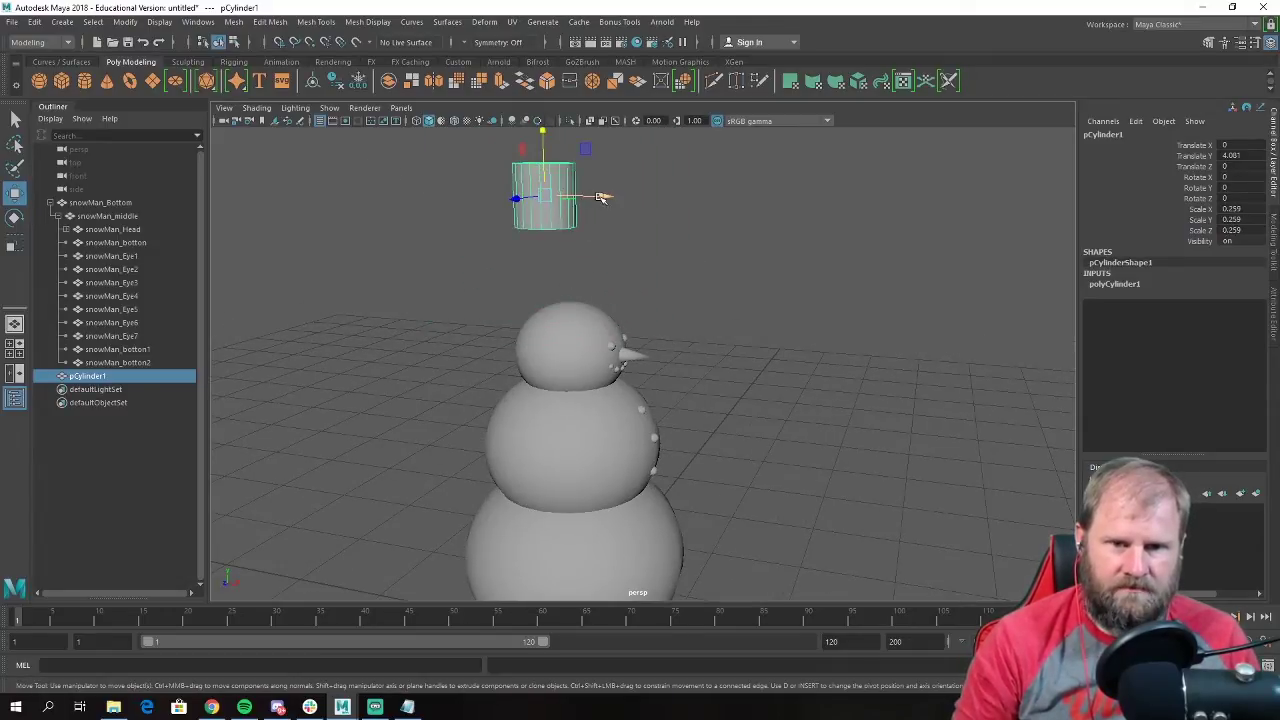
left_click_drag(600, 194, 541, 290)
left_click_drag(580, 214, 511, 407)
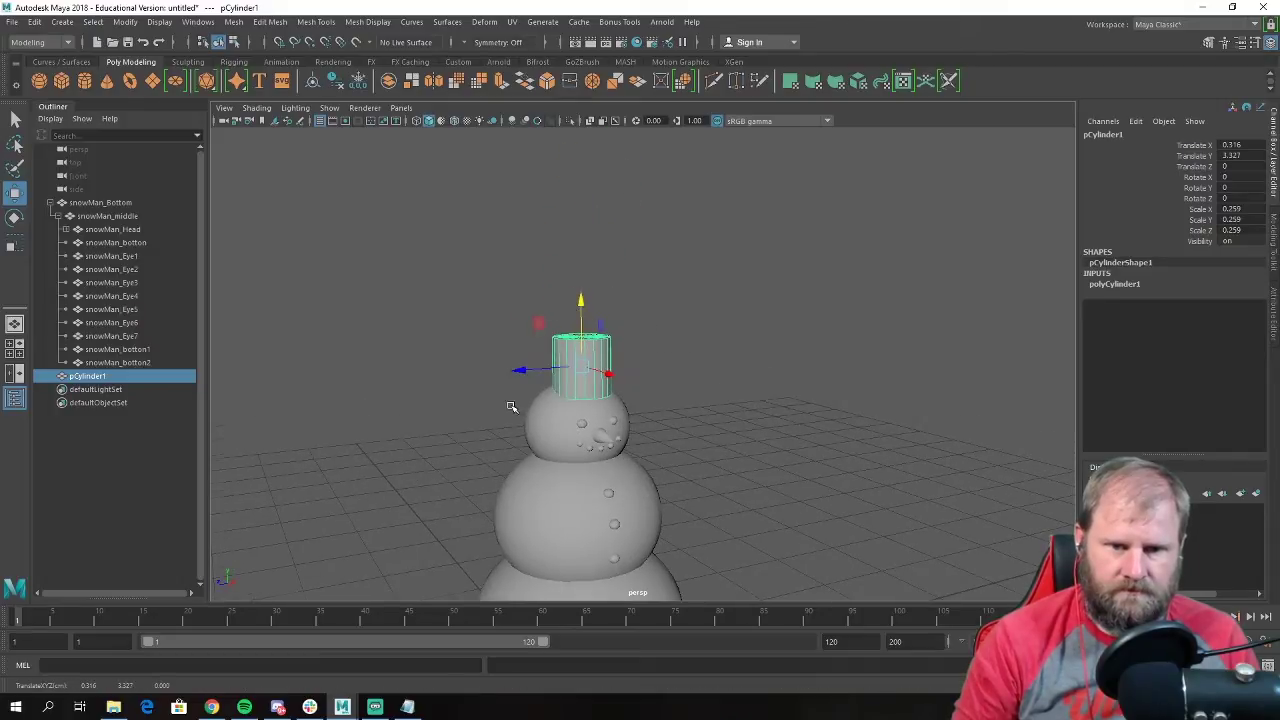
Duplicate the cylinder and move the spare away from the snowman to a Translate X of about 4.68.
key("ctrl+d")
left_click_drag(643, 391, 777, 372)
left_click(682, 398)
Scale the cylinder on the head uniformly to 0.308 and seat it at about Translate X 0.19, Y 3.47 as the hat crown.
left_click_drag(855, 305, 637, 377)
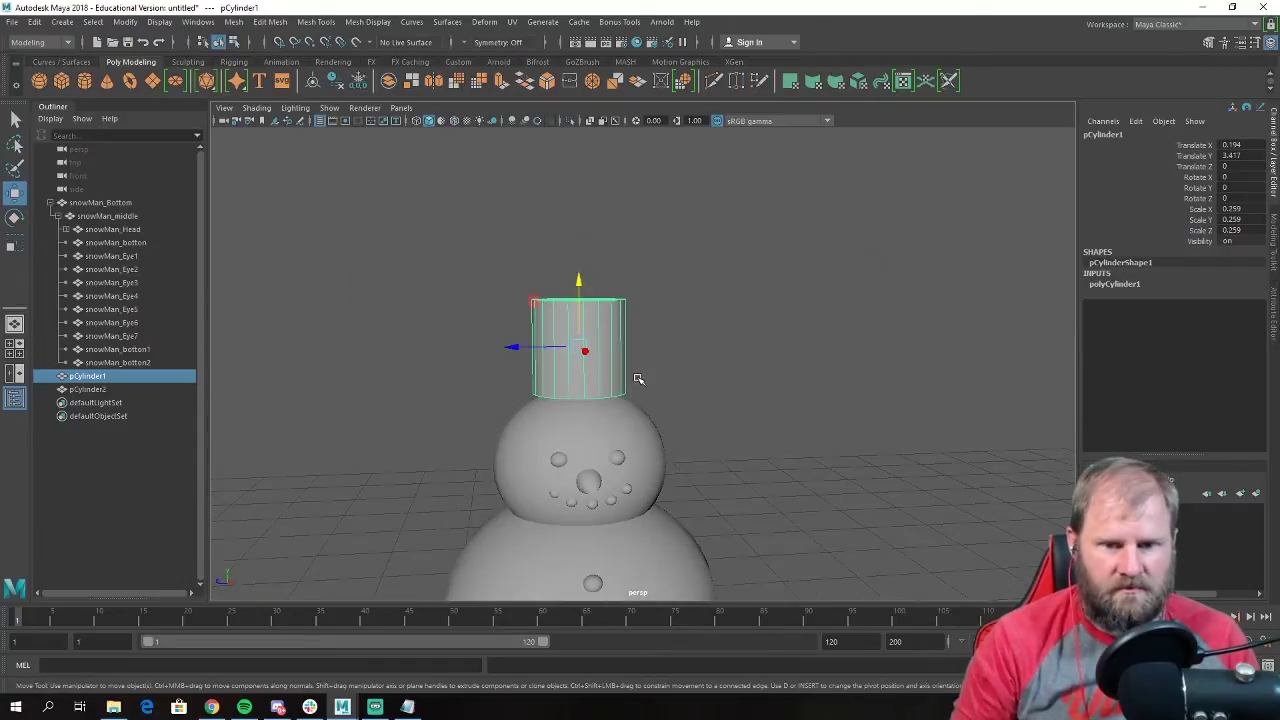
key("r")
left_click_drag(570, 347, 555, 275)
key("w")
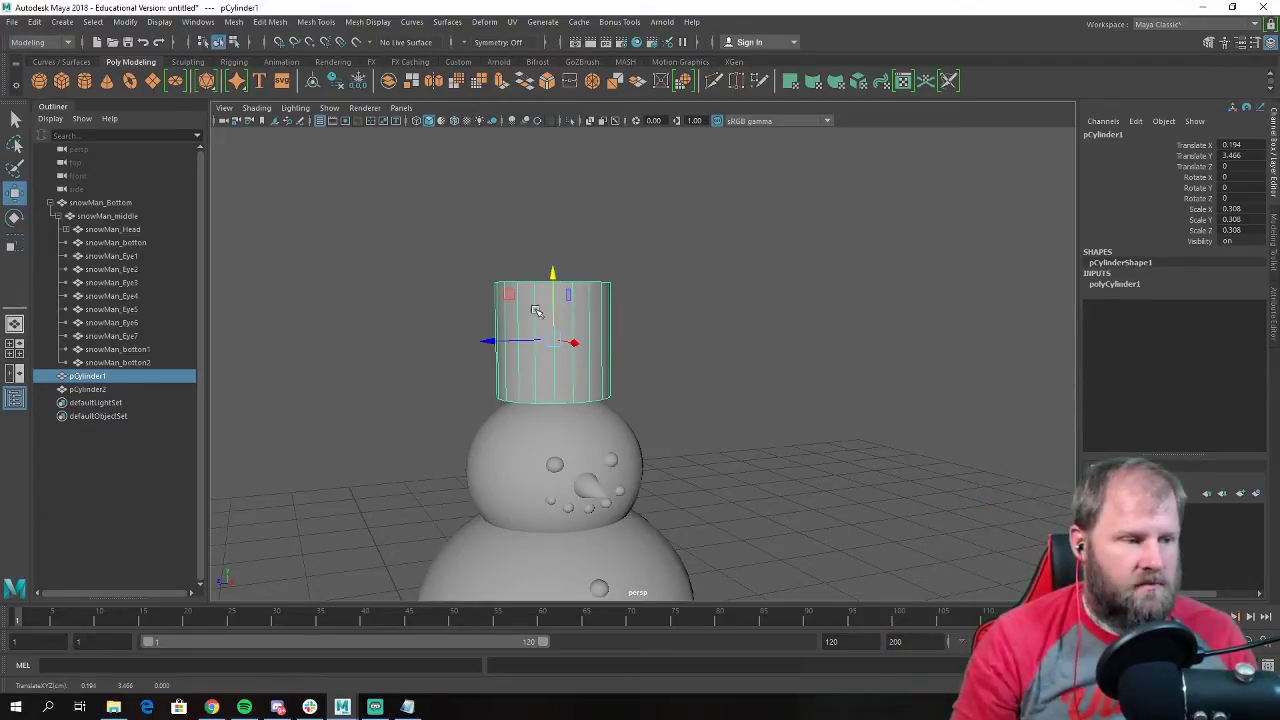
left_click_drag(555, 275, 482, 349, "alt")
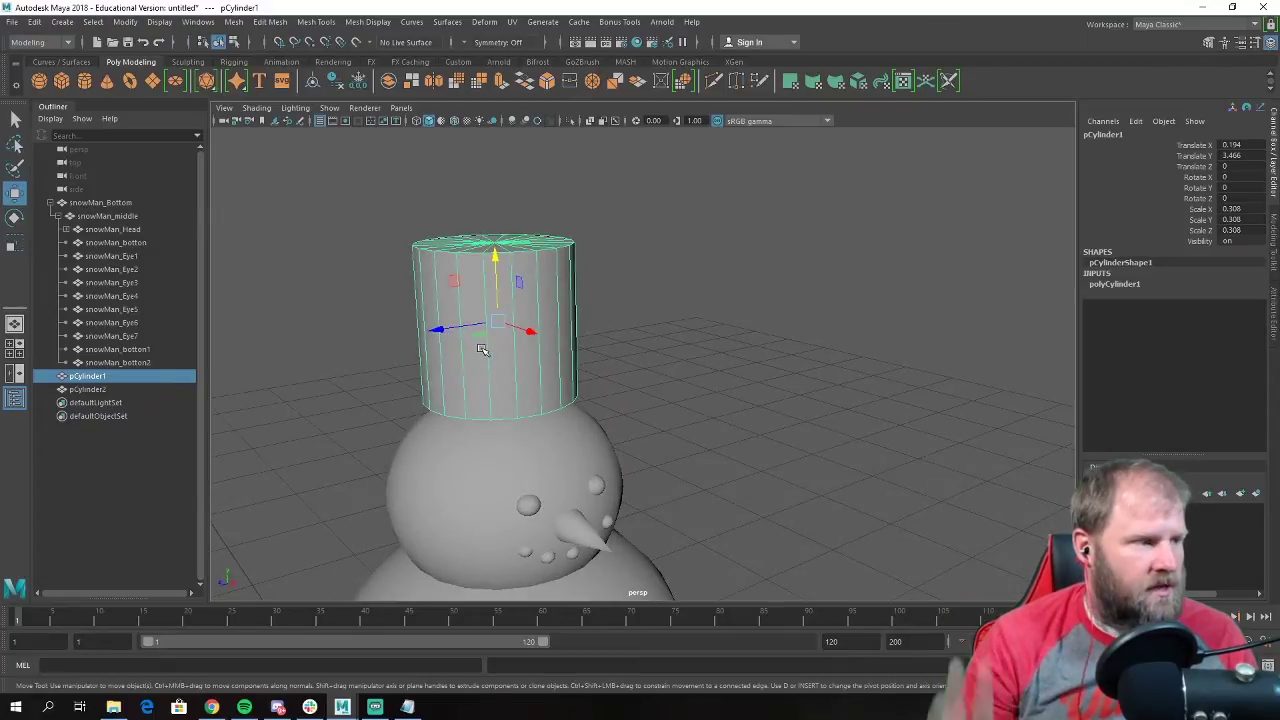
left_click(729, 297)
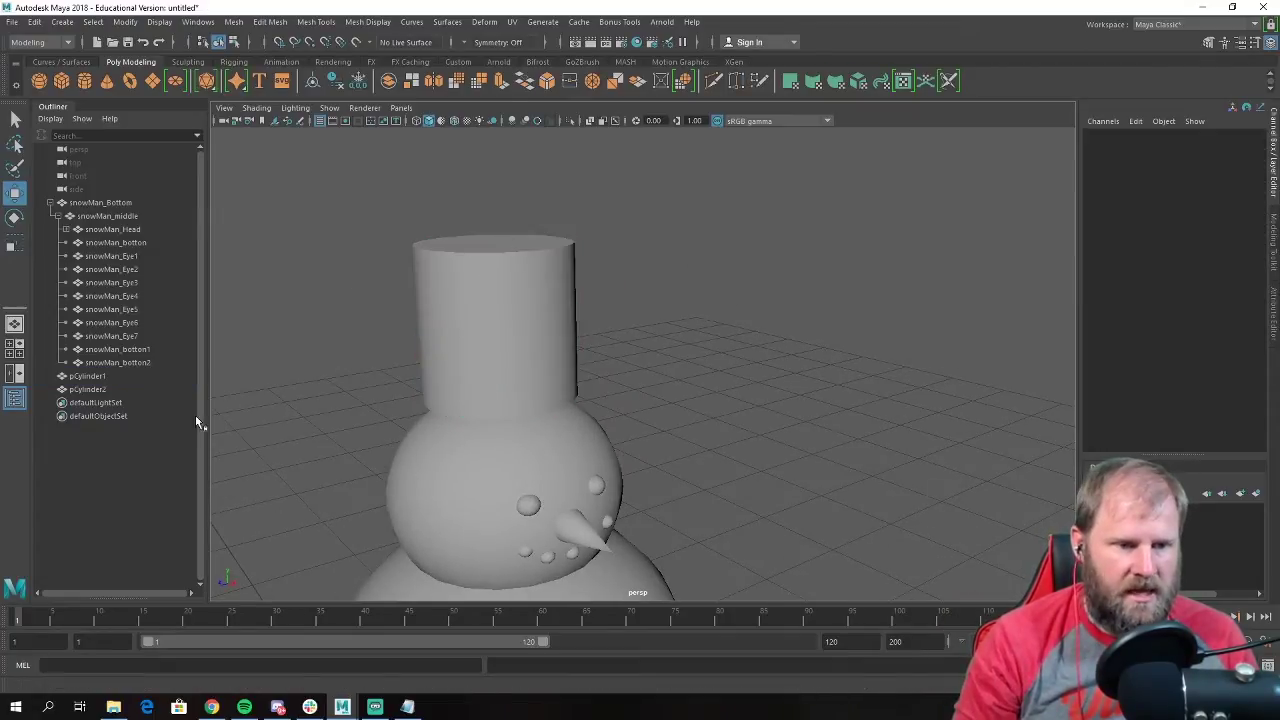
Make the hat brim from a duplicate of pCylinder1, scaled to 0.546, 0.024, 0.546 and placed at a Translate Y of about 3.18.
left_click(87, 376)
left_click_drag(420, 300, 583, 260, "alt")
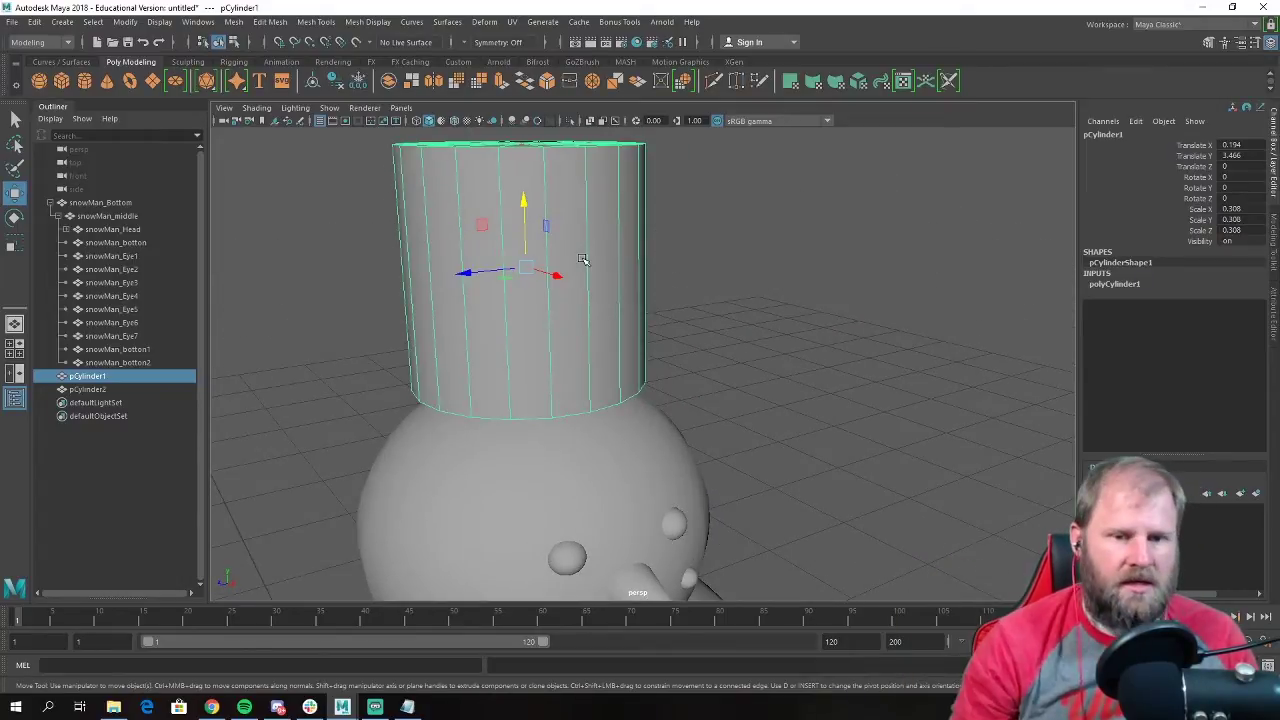
left_click_drag(573, 254, 612, 172, "alt")
key("r")
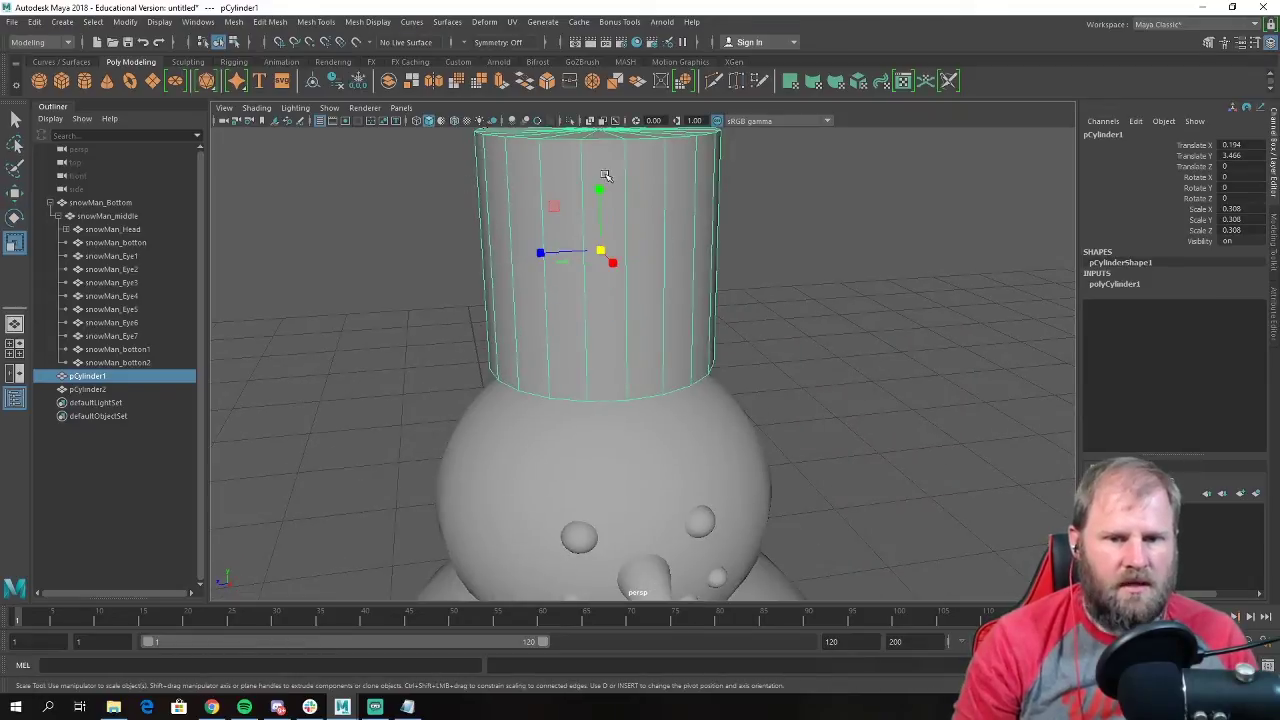
key("w")
scroll(610, 198, "down", 3)
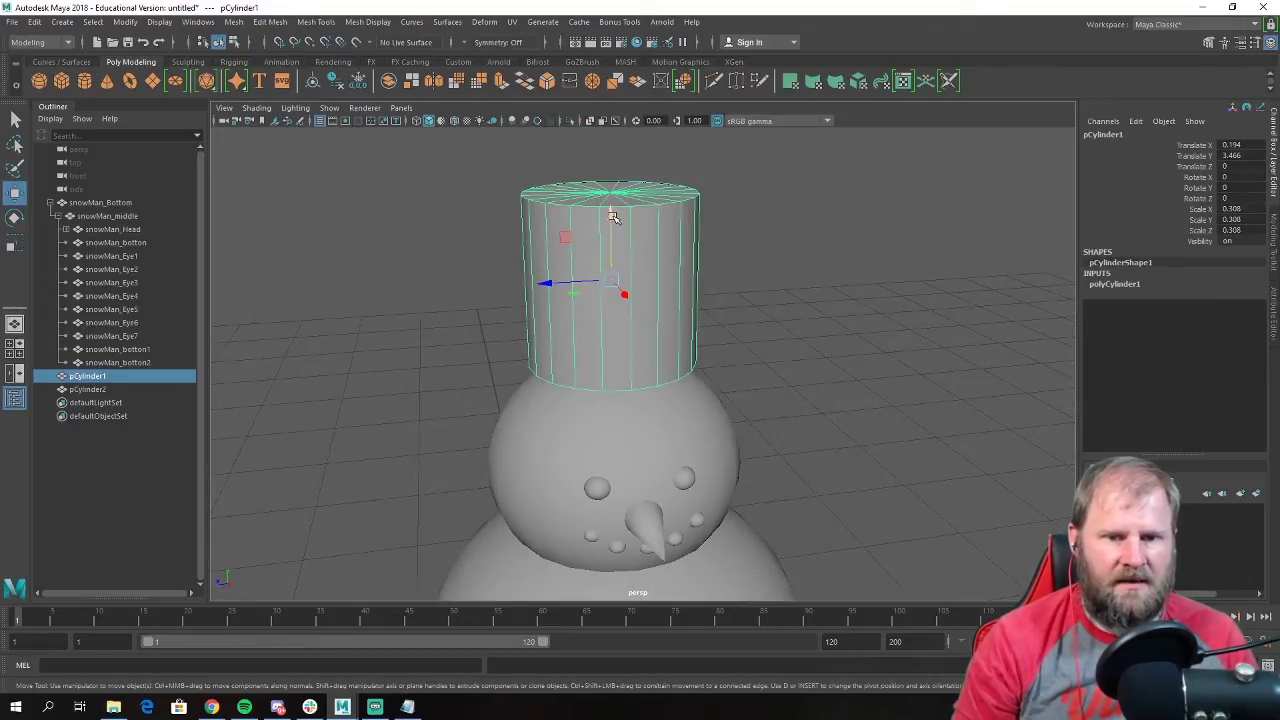
key("ctrl+d")
left_click_drag(612, 217, 686, 291)
key("r")
left_click_drag(581, 229, 583, 250)
left_click_drag(587, 247, 588, 443)
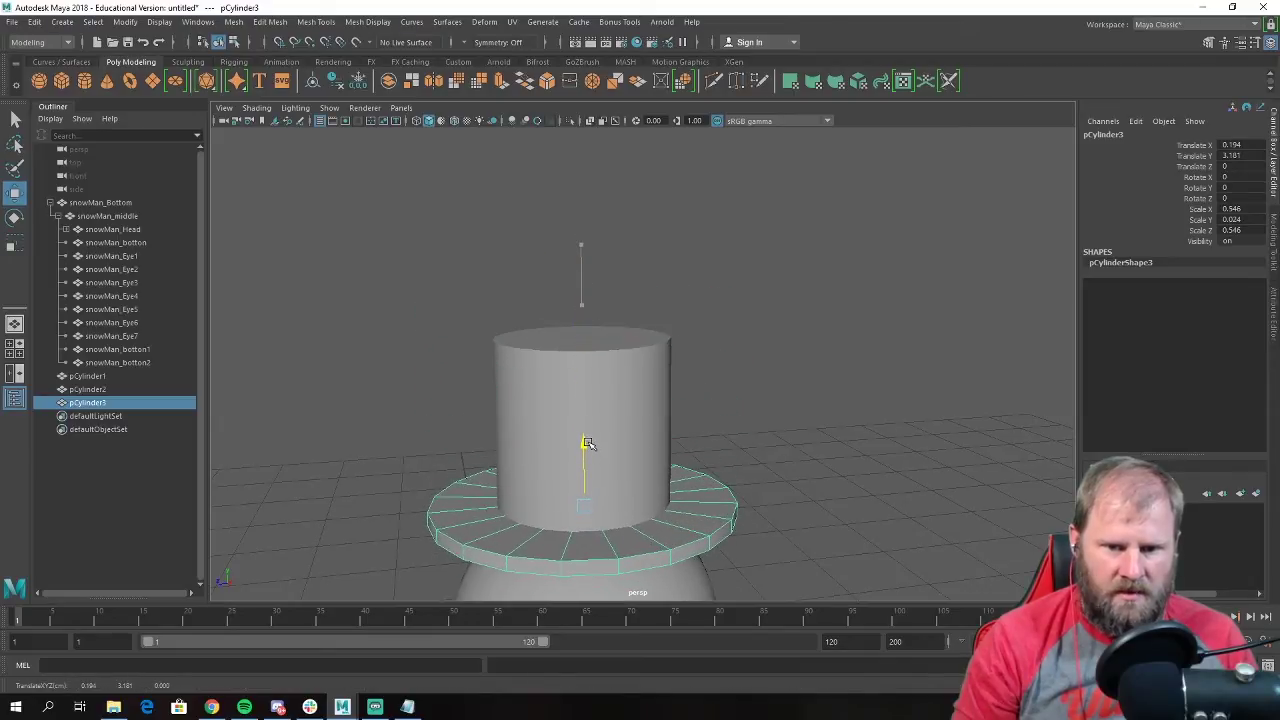
left_click(718, 424)
Select the hat's crown and brim together to identify their entries in the Outliner.
scroll(786, 397, "down", 5)
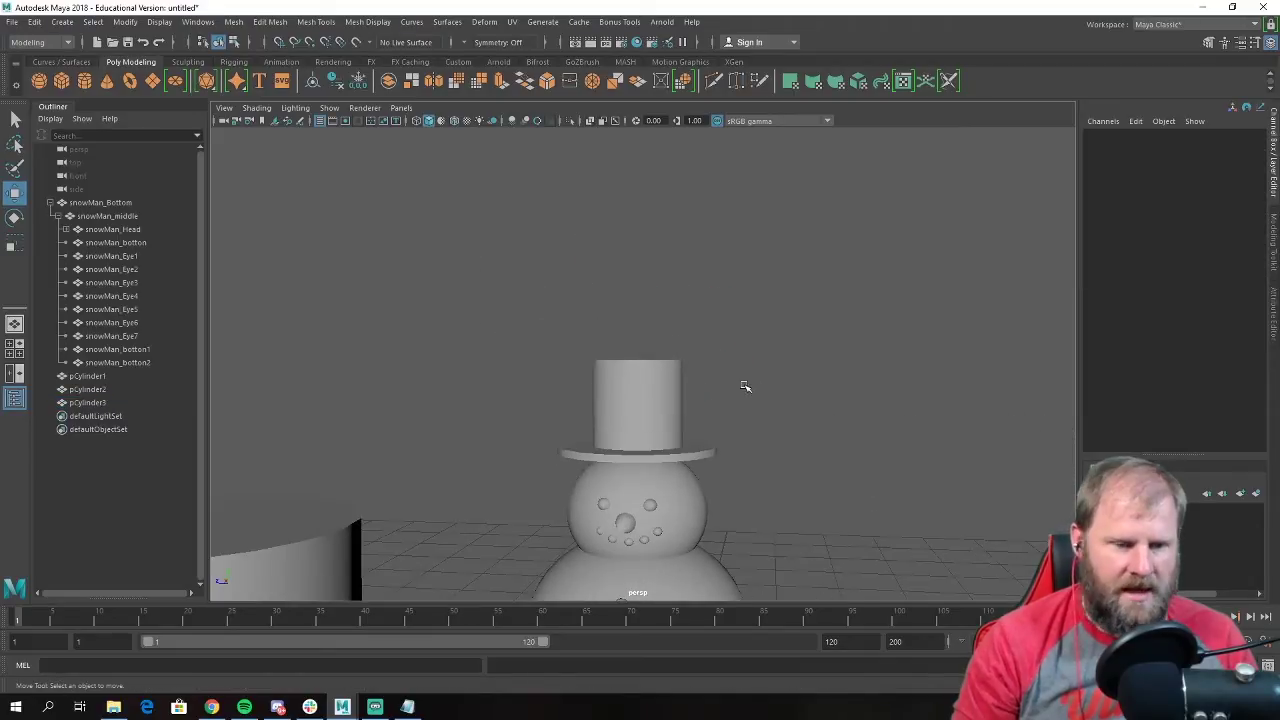
scroll(749, 394, "up", 3)
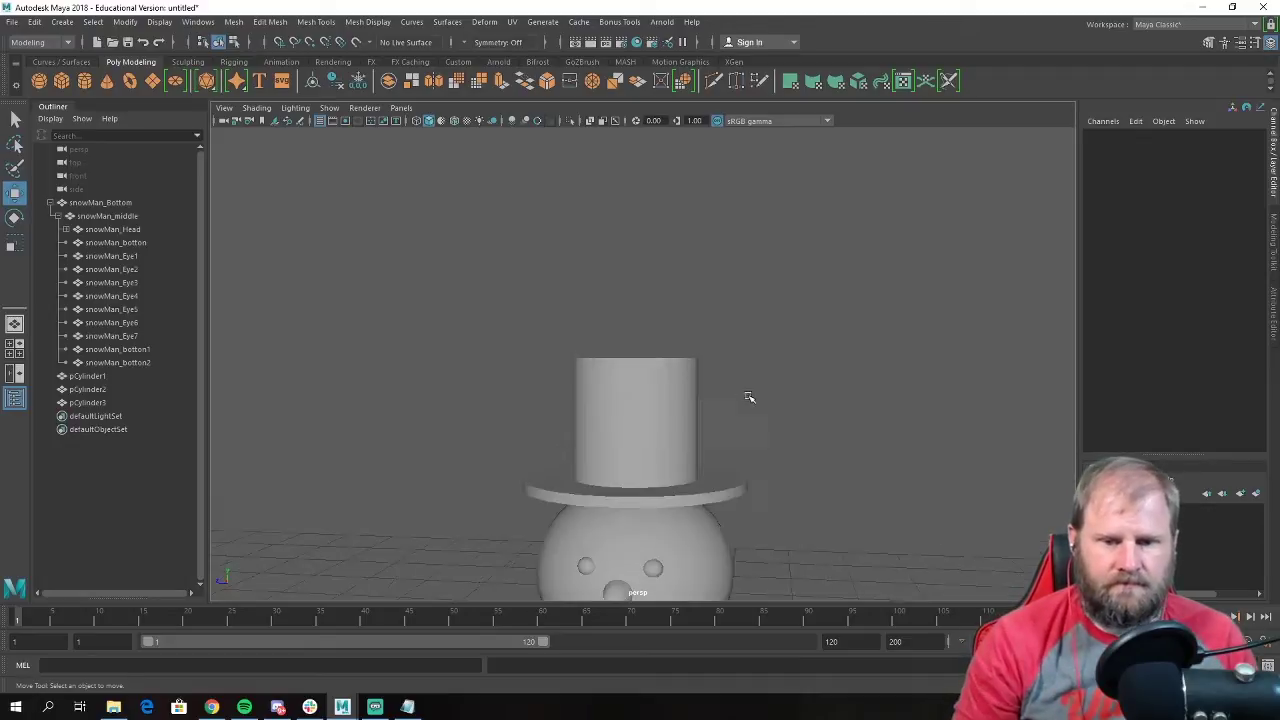
left_click_drag(749, 394, 809, 437, "alt")
left_click(796, 398)
left_click(744, 300, "shift")
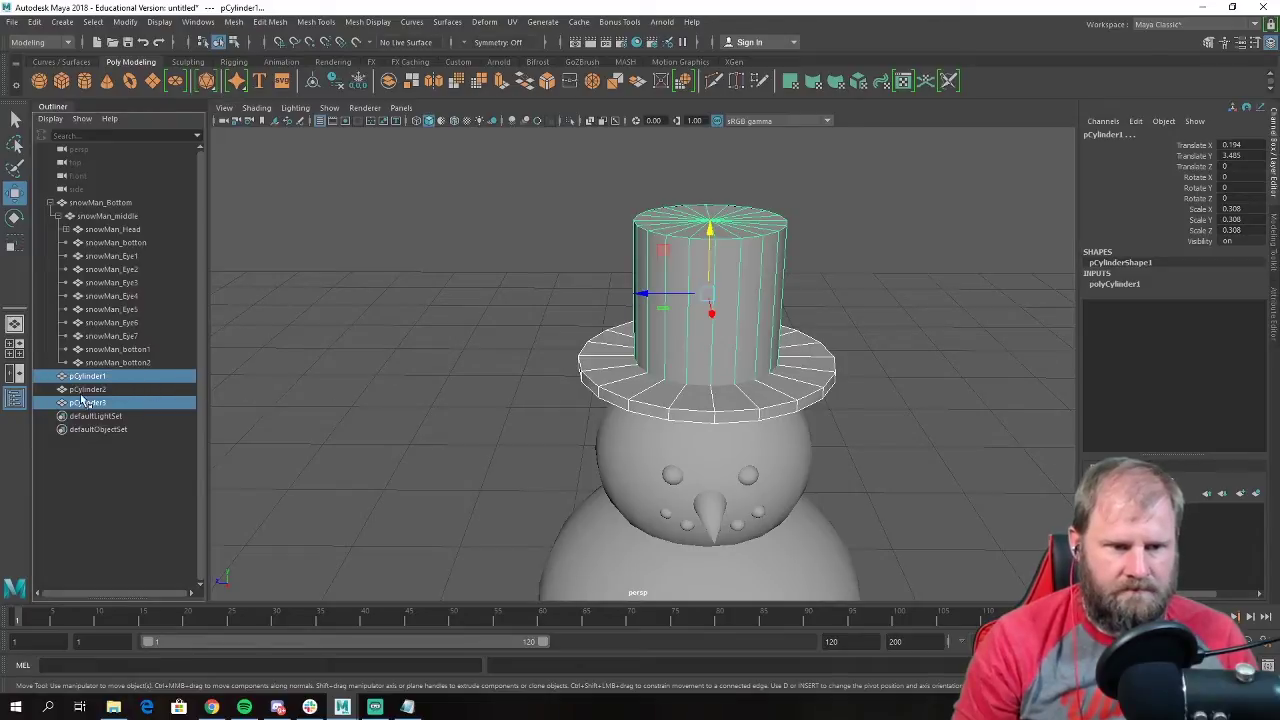
left_click(673, 383)
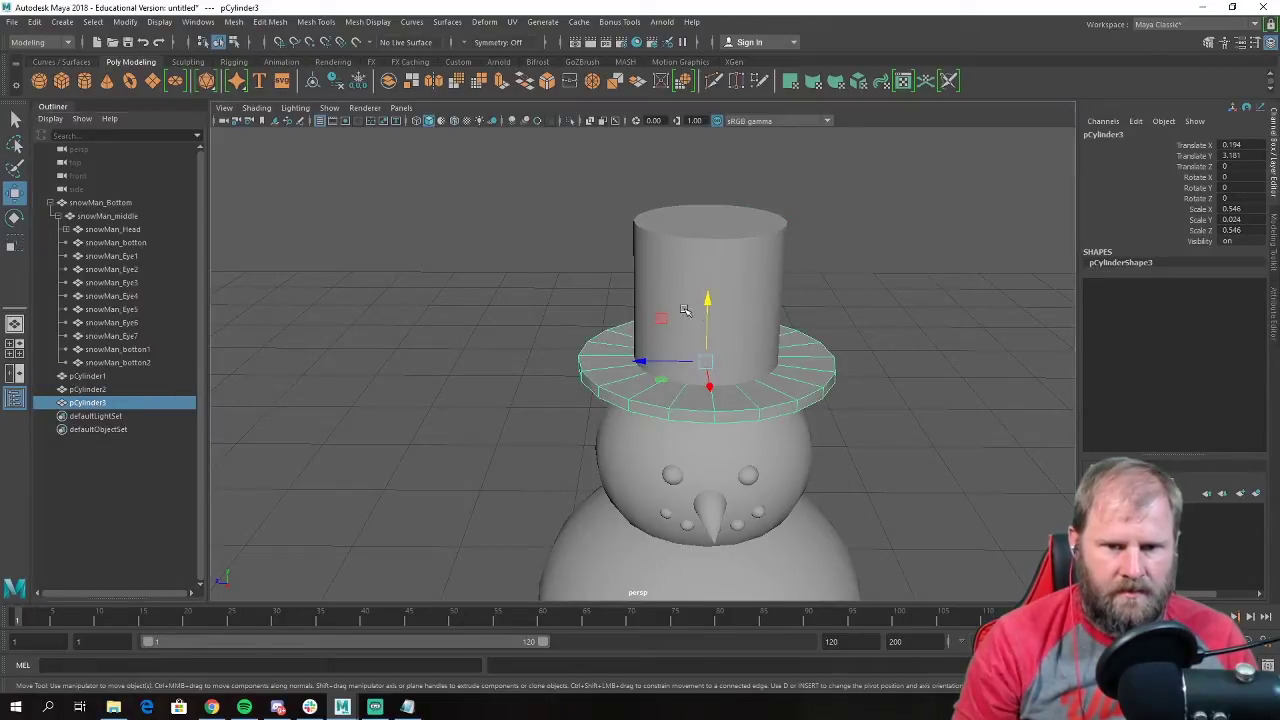
left_click(665, 335, "shift")
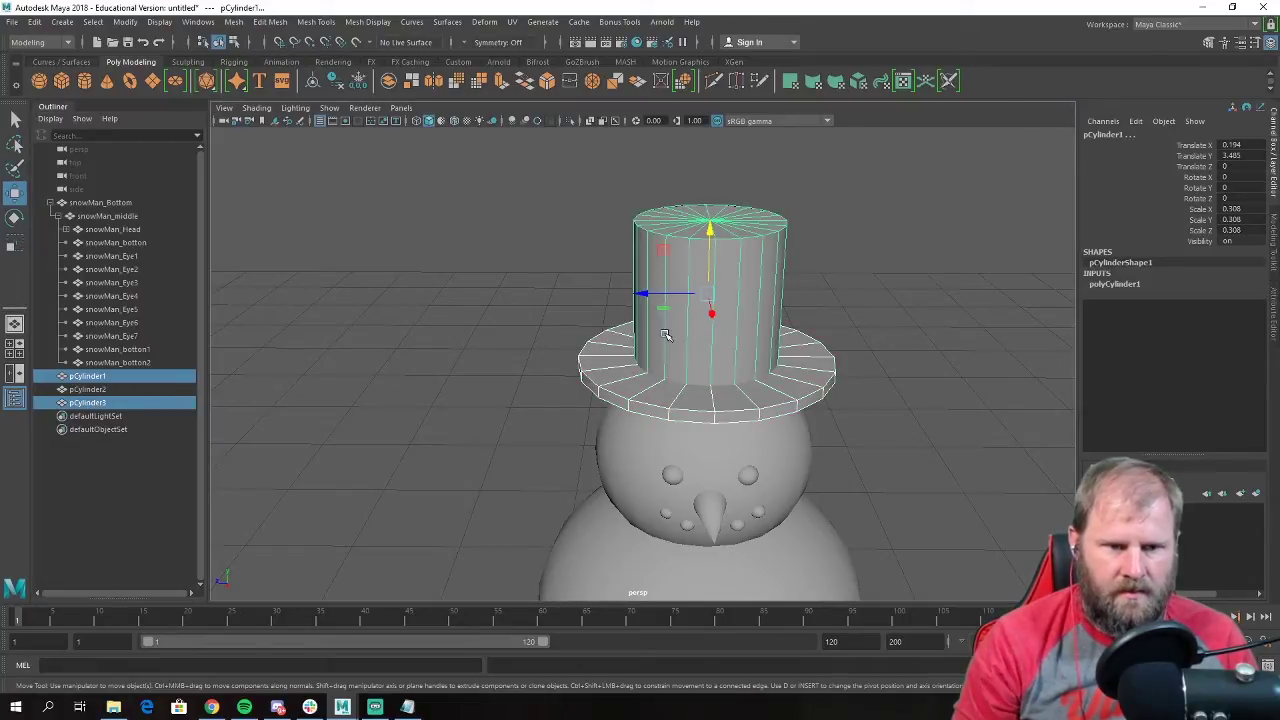
Rename the hat crown, pCylinder1, as hat_top.
left_click(103, 381)
double_click(101, 378)
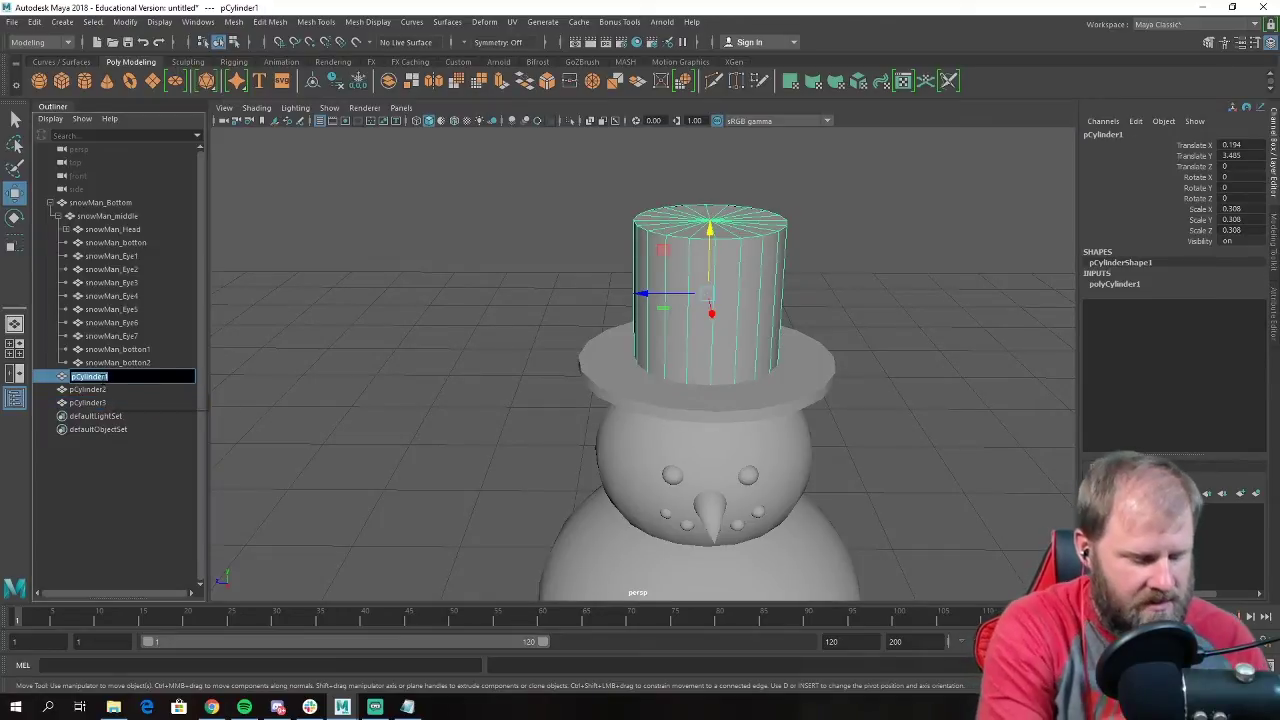
type("hat_top")
key("Return")
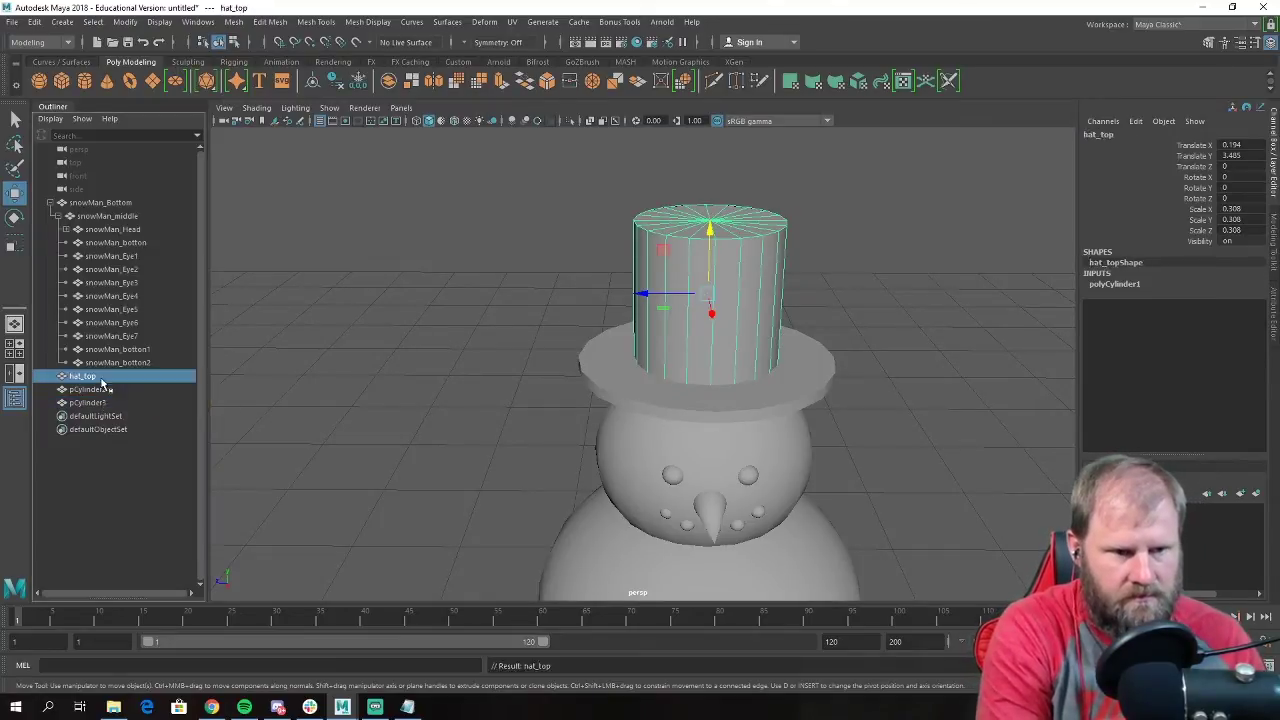
Rename the brim, pCylinder3, as hat_bottom and parent hat_top under it.
left_click(97, 403)
double_click(97, 404)
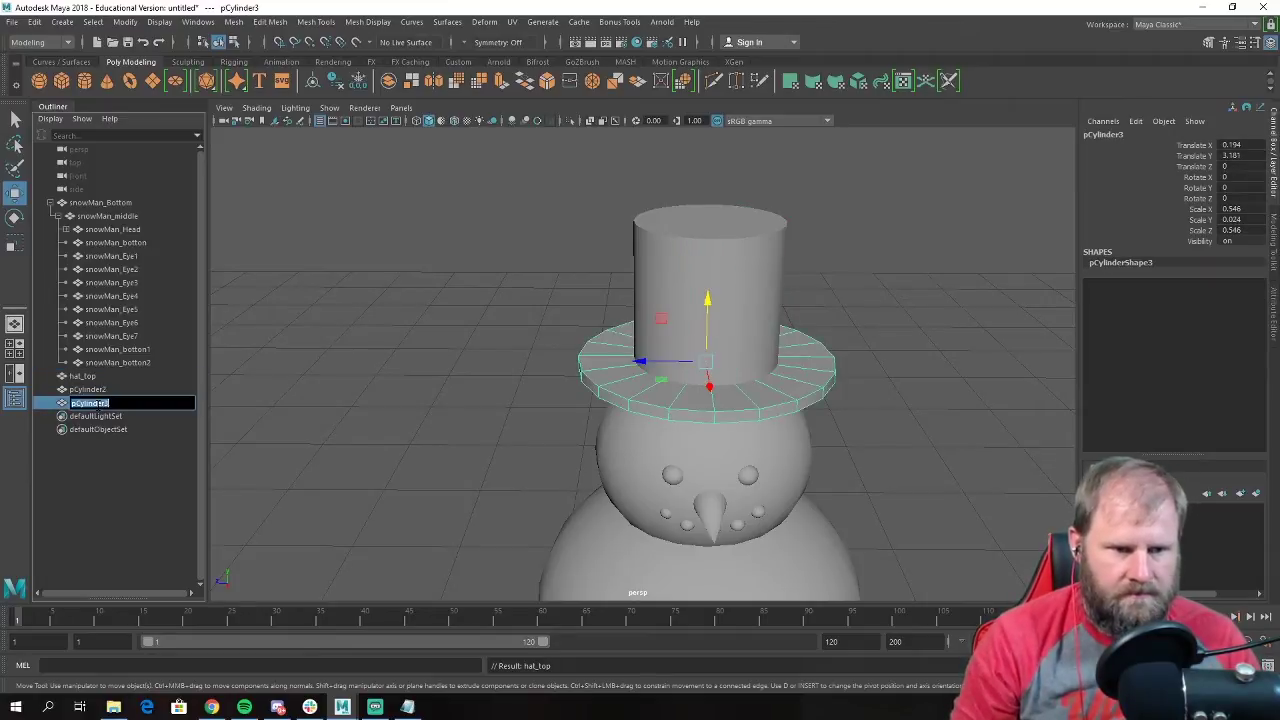
type("hat")
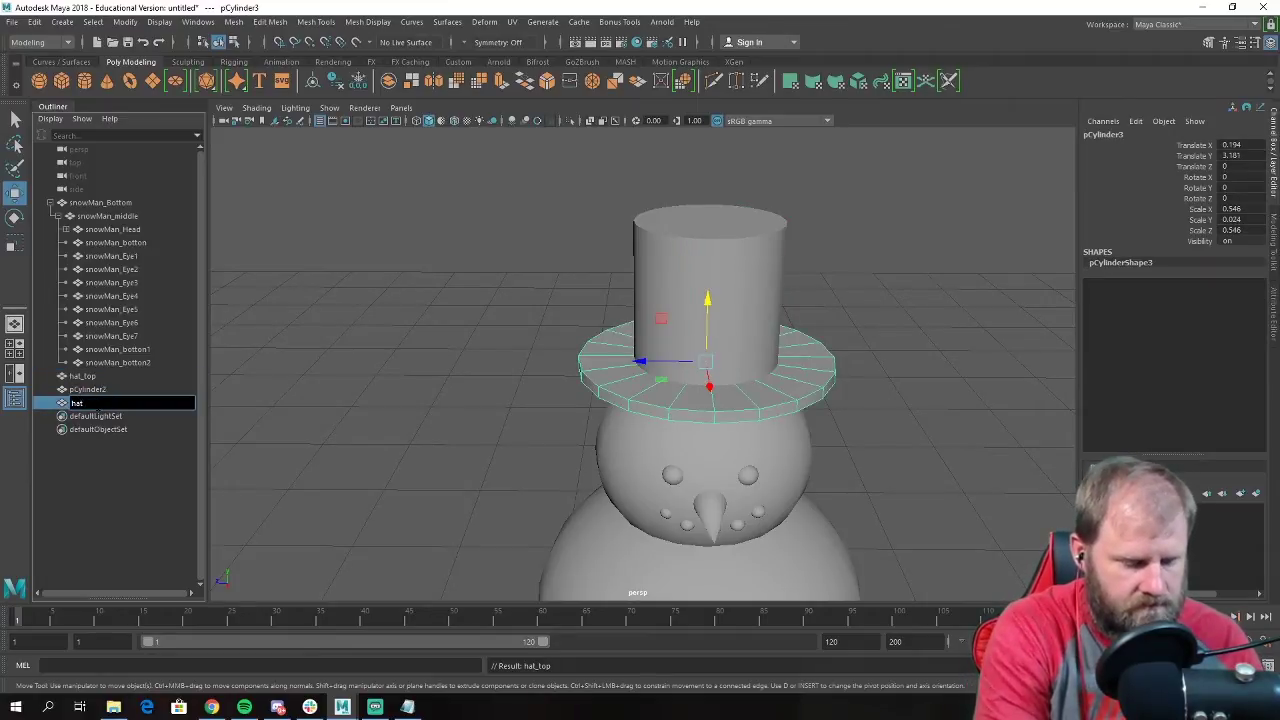
type("_bottom")
key("Return")
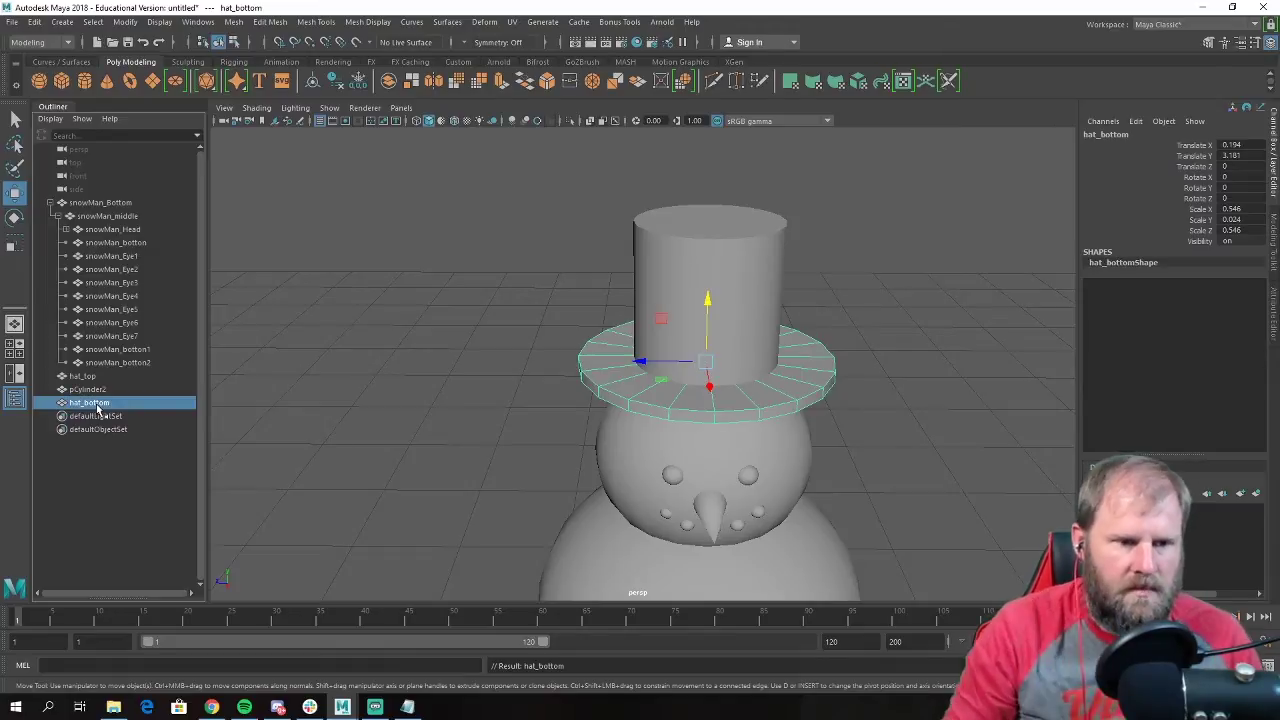
left_click(83, 377)
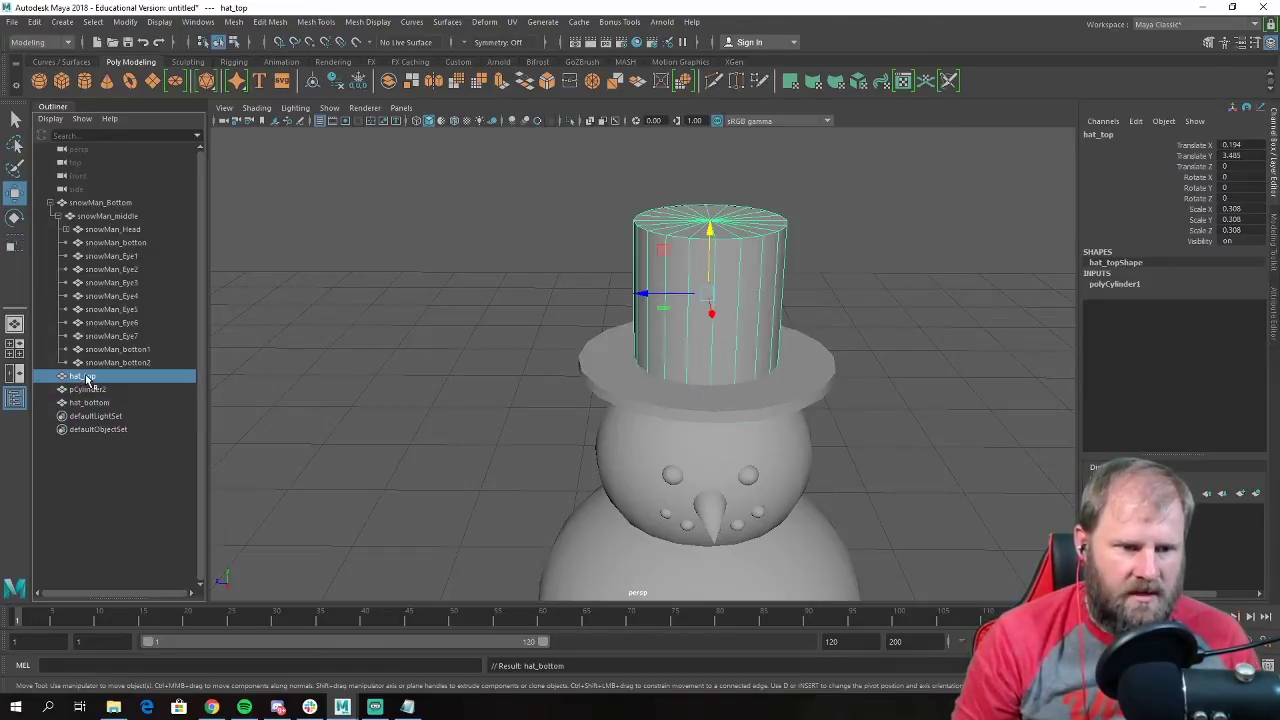
left_click_drag(91, 404, 90, 406)
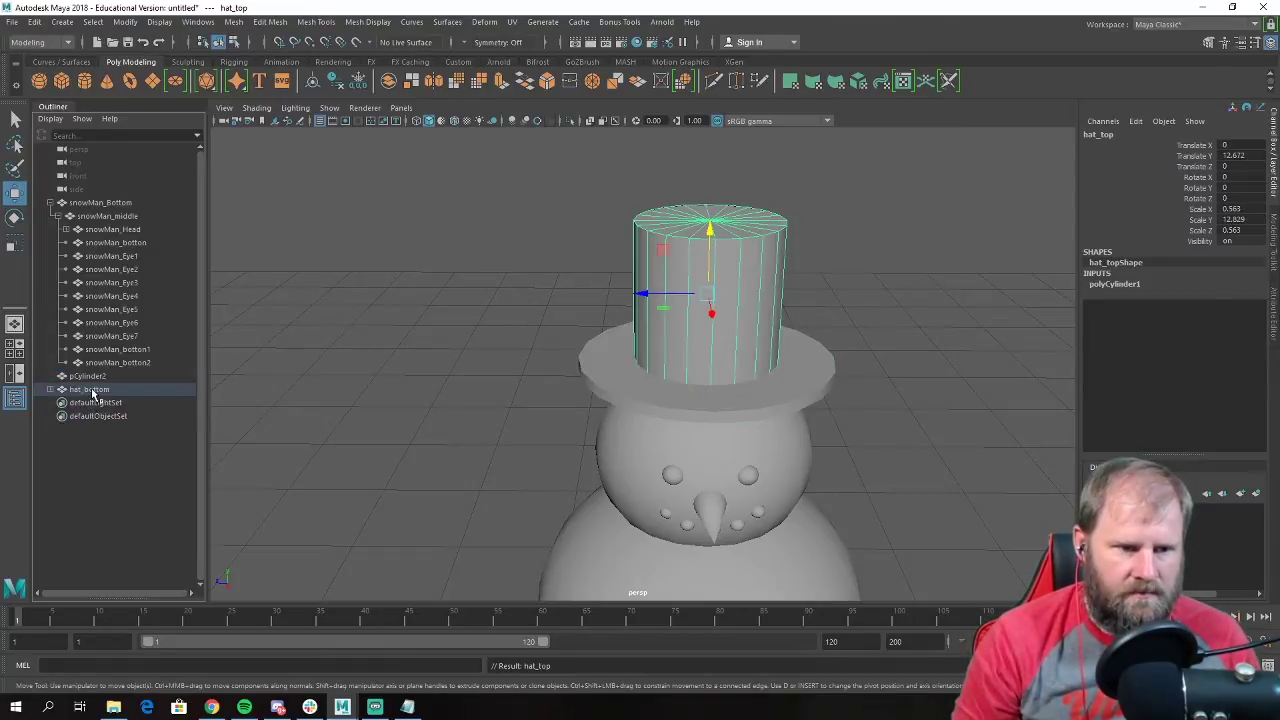
Tilt hat_bottom to a Rotate X of about -8.1 and settle it on the head at about Translate Y 3.10, Z -0.08.
left_click(92, 389)
left_click_drag(803, 306, 703, 419, "alt")
key("e")
key("w")
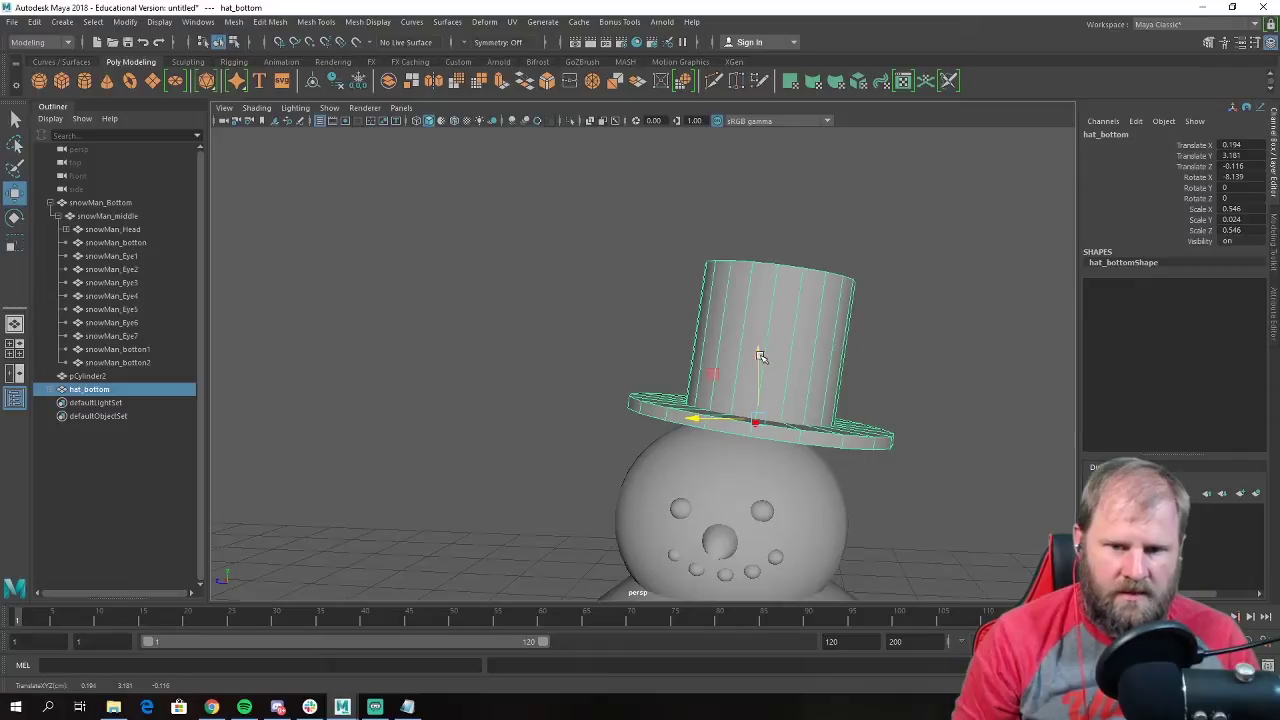
left_click_drag(760, 357, 679, 387)
scroll(791, 407, "down", 3)
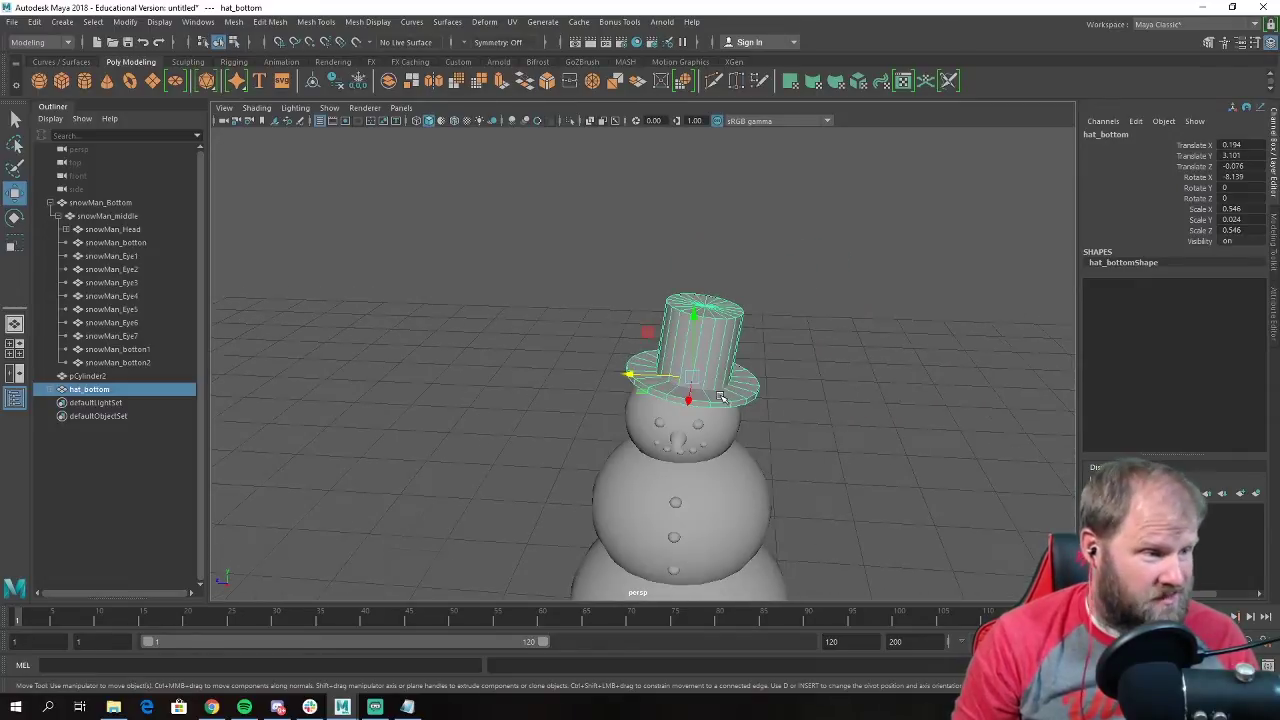
Duplicate the spare cylinder pCylinder2, move the copy beside the head at Translate X of about 1.19, and shrink it uniformly to about 0.049.
left_click_drag(791, 407, 831, 409, "alt")
scroll(823, 451, "down", 5)
left_click(800, 452)
left_click(880, 360)
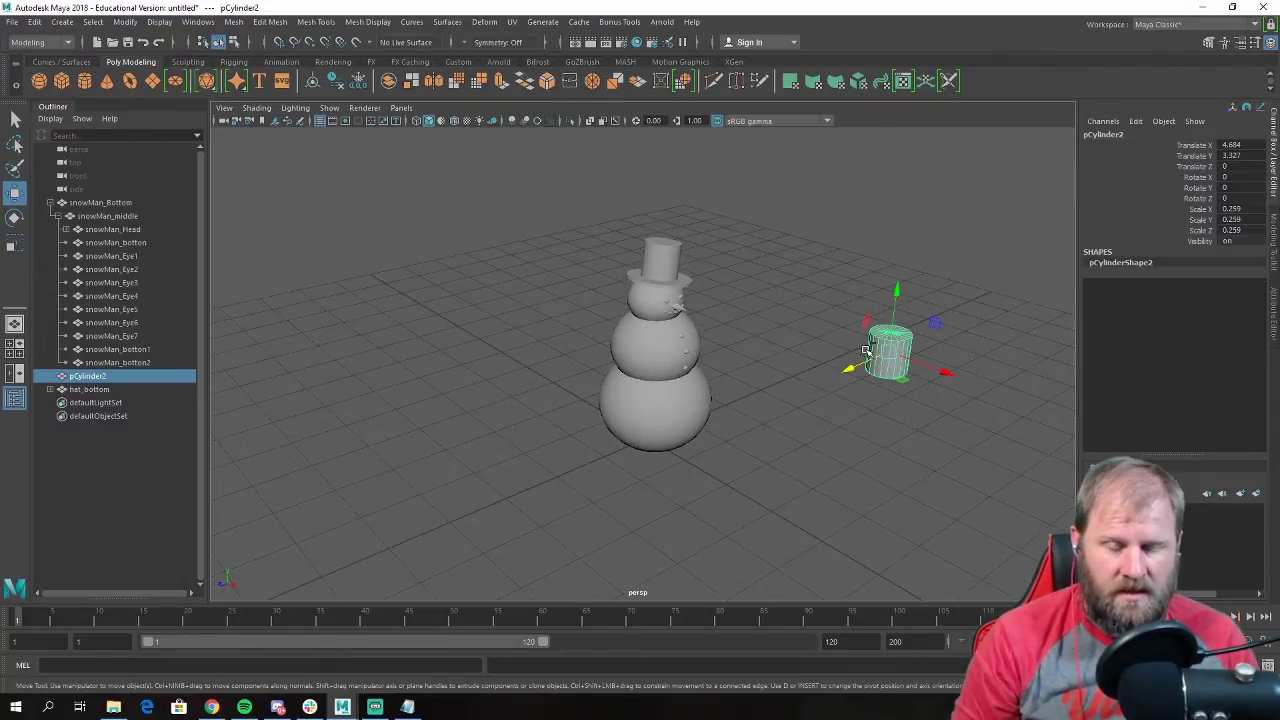
key("ctrl+d")
left_click_drag(866, 350, 624, 384)
scroll(757, 372, "up", 6)
key("r")
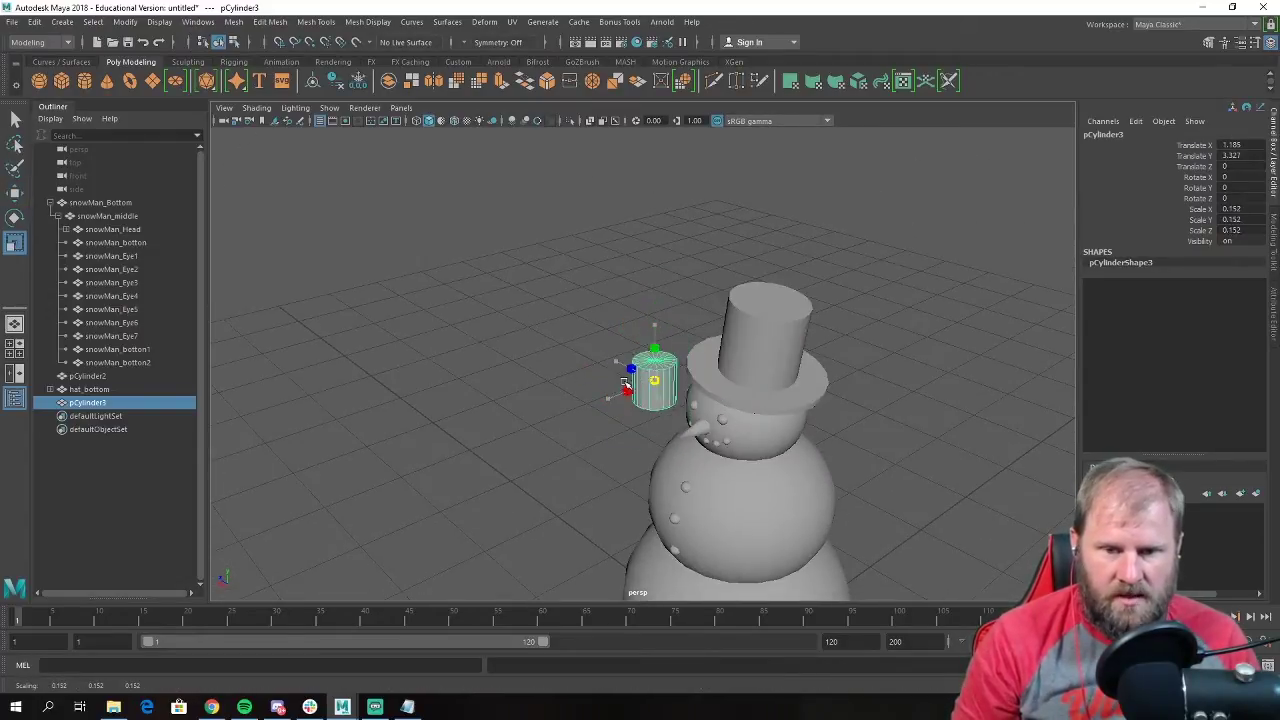
key("e")
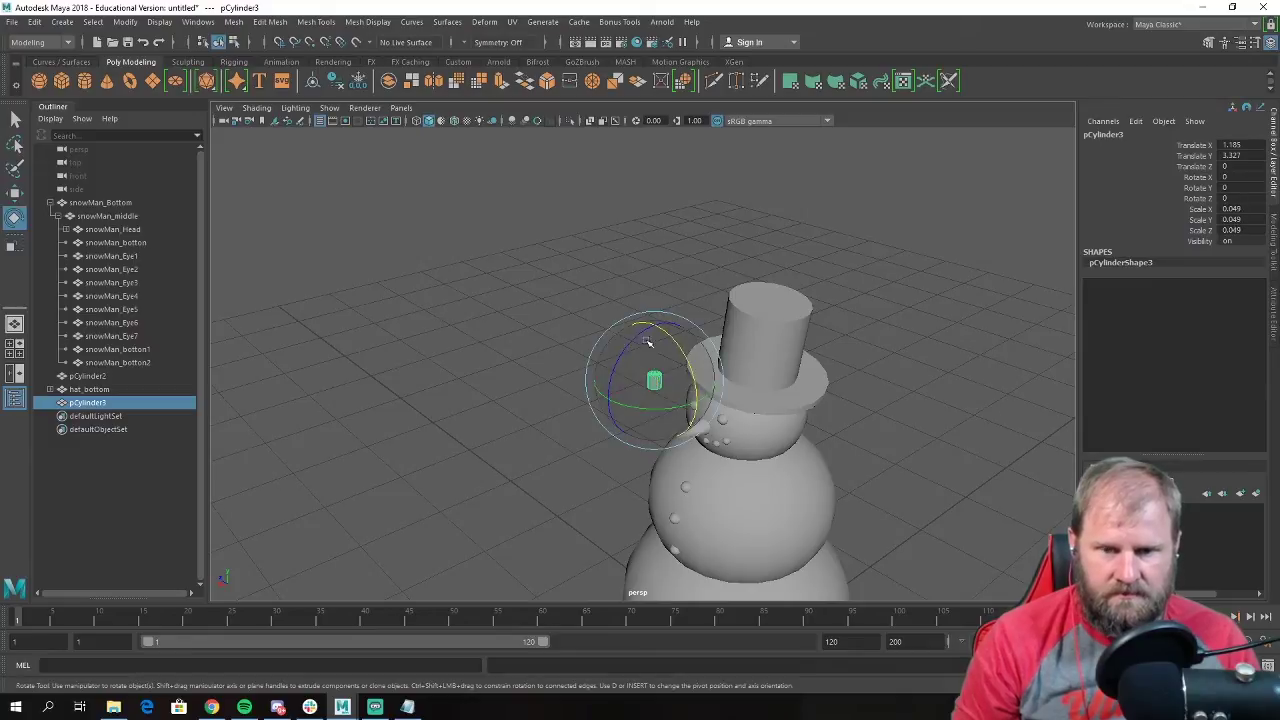
Stretch the small cylinder vertically and thin it into a stick scaled about 0.032 in X and Z and 0.358 in Y.
key("r")
left_click_drag(654, 325, 660, 234)
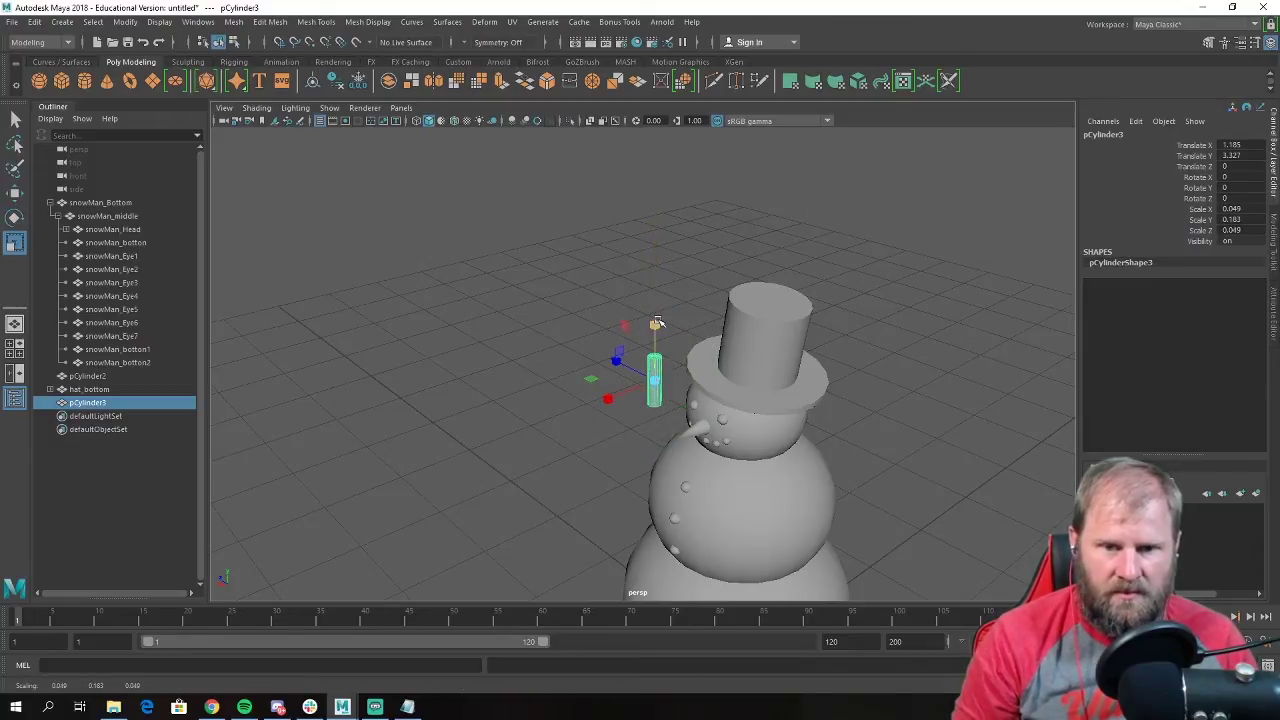
left_click_drag(656, 323, 654, 223)
key("e")
key("r")
left_click_drag(654, 381, 748, 468)
Tilt the stick to a Rotate X of about 73.4 and place its end against the middle ball's side near Translate Y 2.13, Z -1.03.
key("w")
left_click_drag(748, 468, 730, 237, "alt")
left_click_drag(712, 191, 763, 371)
key("e")
key("w")
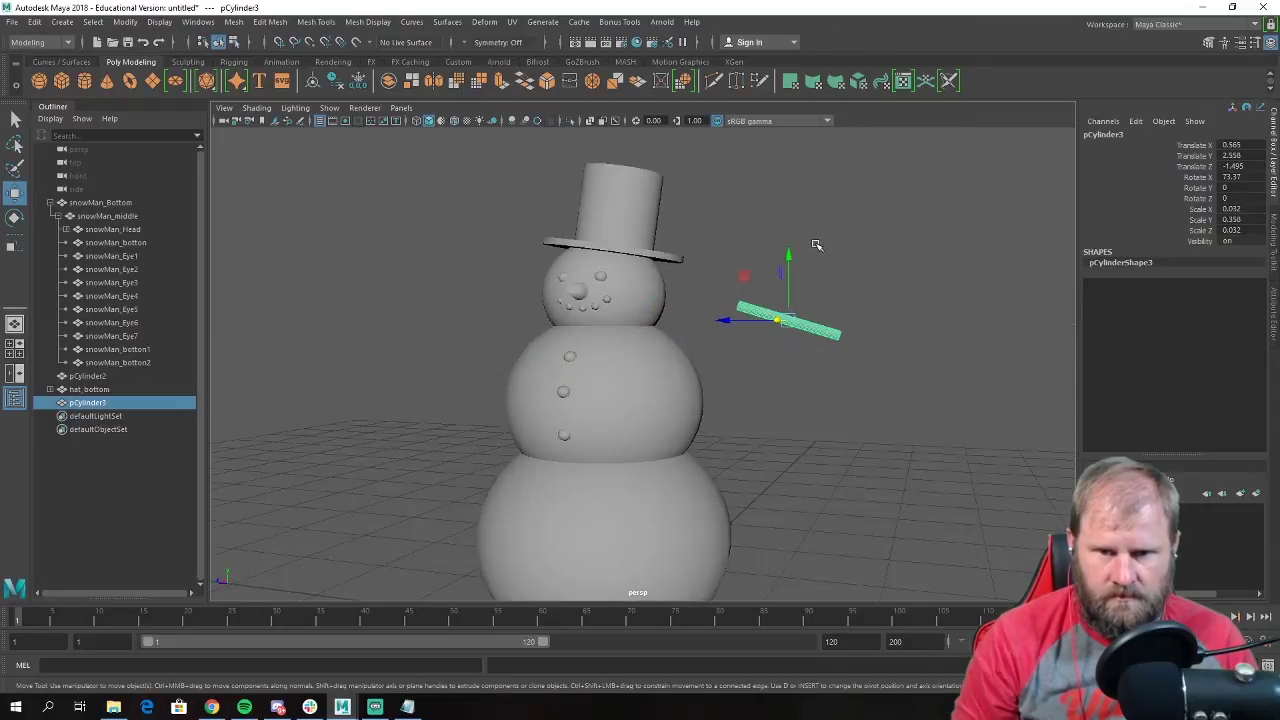
left_click_drag(790, 252, 768, 323)
left_click_drag(748, 373, 680, 440)
Lengthen the stick arm to a Scale Y of about 0.427 and check its fit from around the snowman.
key("r")
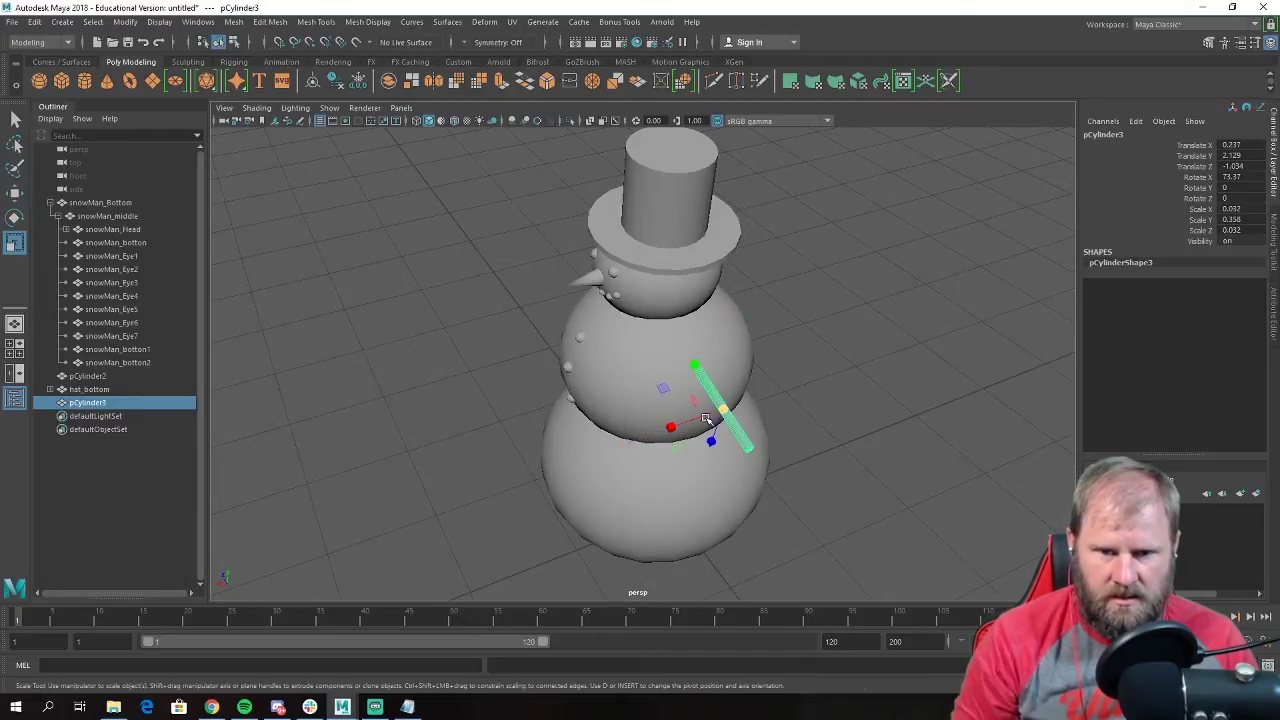
left_click_drag(692, 364, 722, 320)
key("w")
left_click(891, 449)
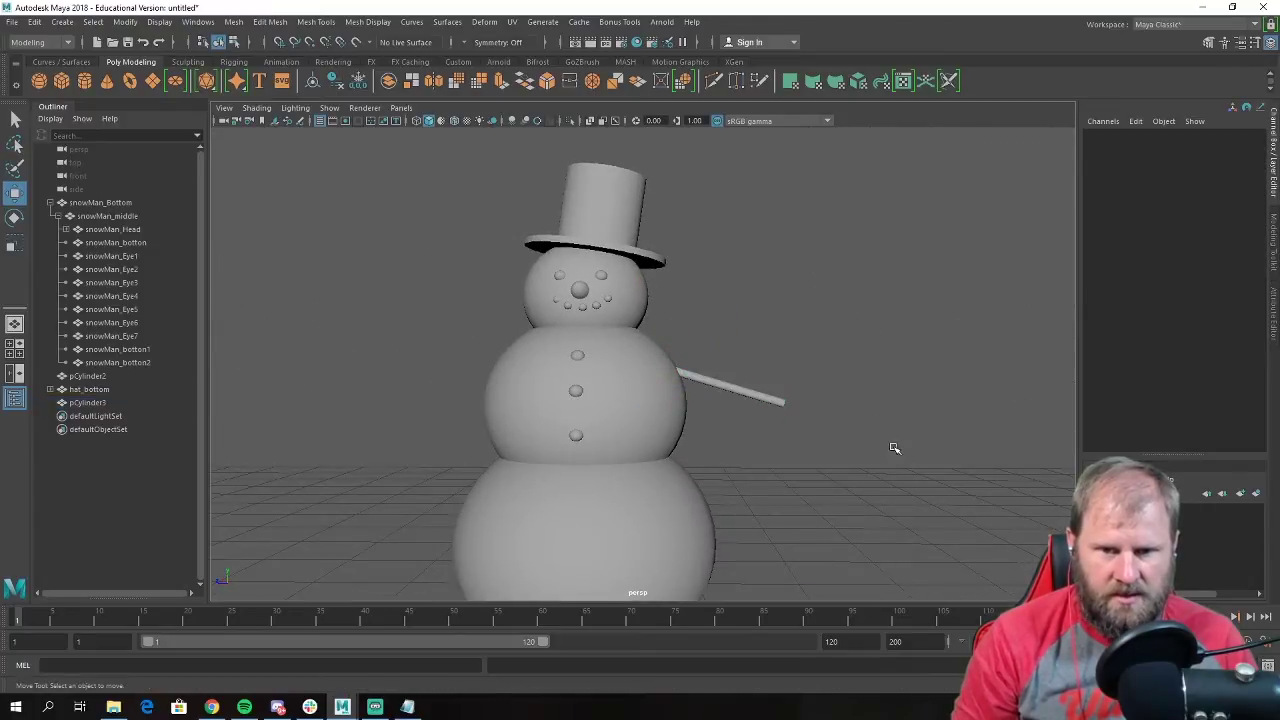
left_click_drag(891, 449, 780, 424, "alt")
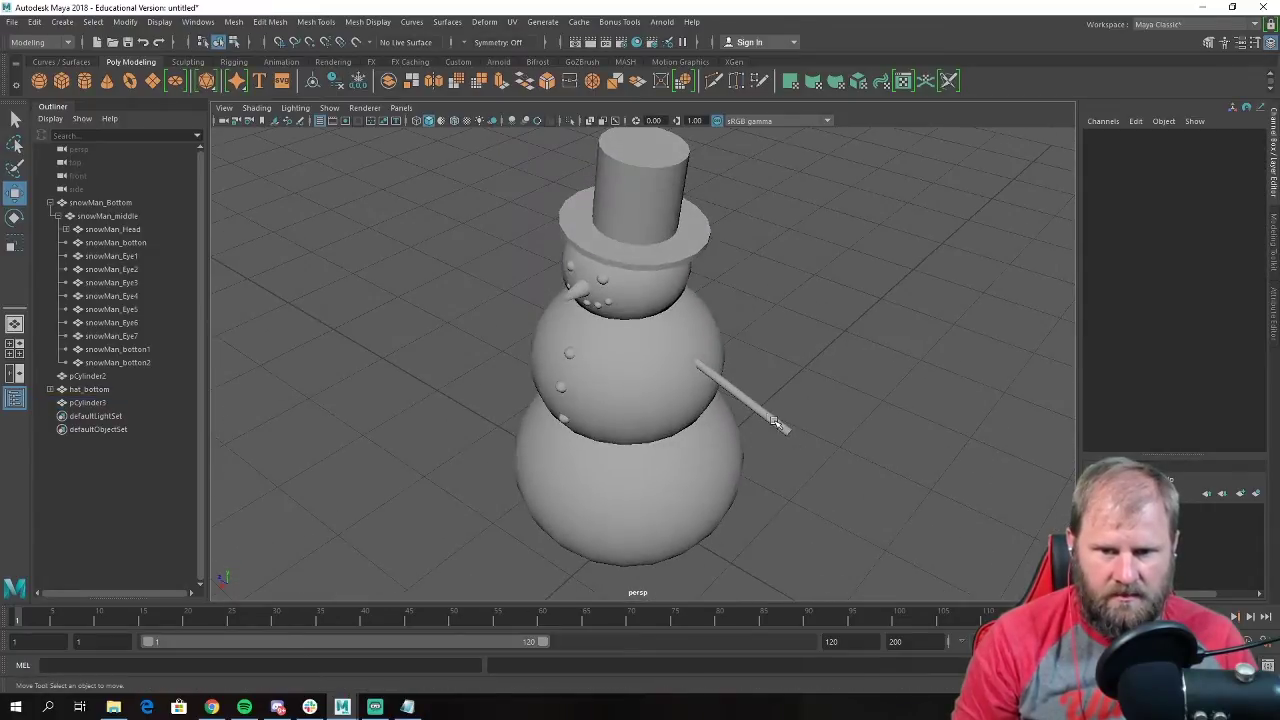
Angle the stick arm down to a Rotate X of about 58.1 and push it into the middle ball near Translate Y 2.09, Z -0.92.
left_click(778, 422)
key("e")
left_click_drag(770, 365, 759, 307)
key("w")
key("r")
key("w")
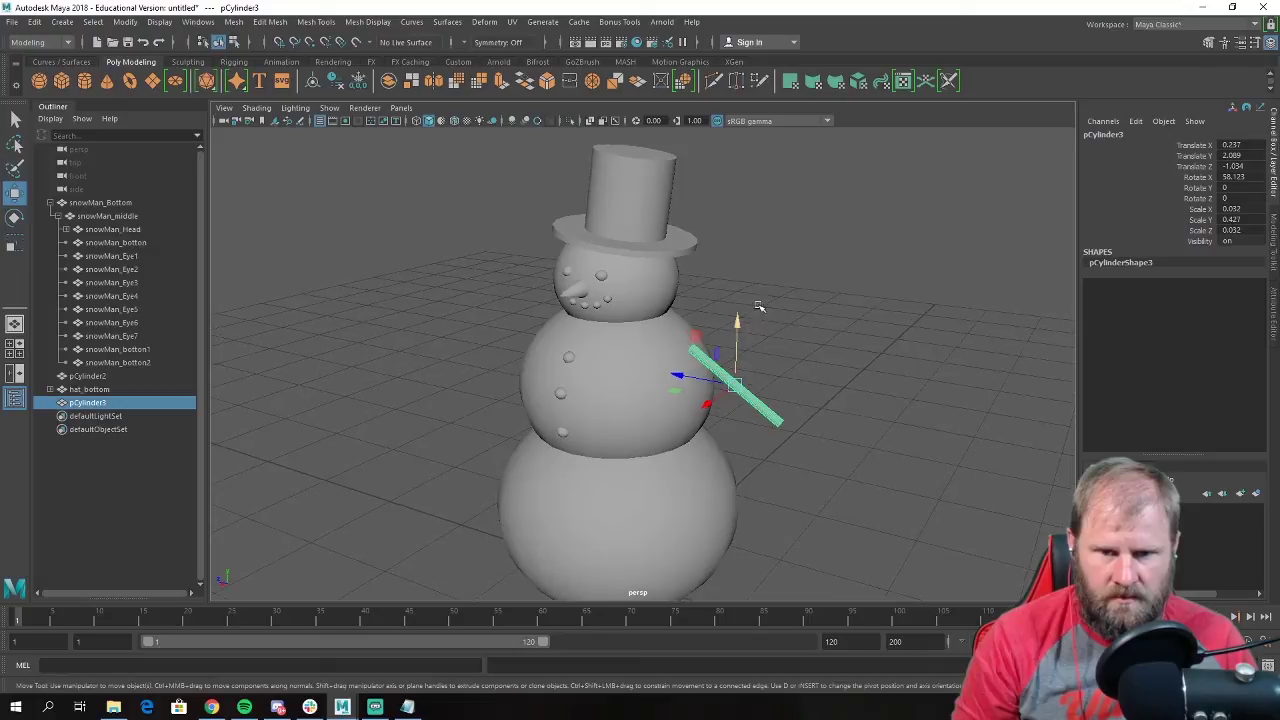
left_click_drag(678, 376, 680, 373)
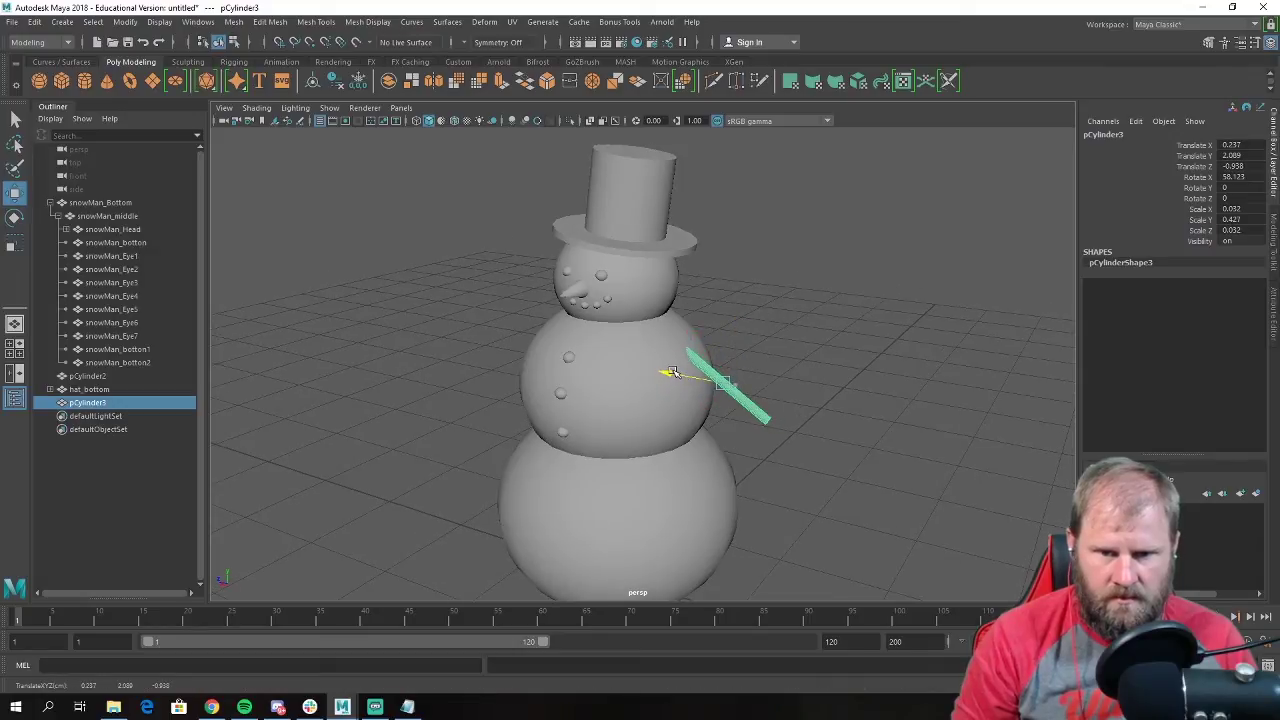
left_click(780, 375)
mouse_move(780, 375)
left_mouse_down("alt")
mouse_move(826, 363)
mouse_move(784, 400)
left_mouse_up("alt")
scroll(784, 400, "up", 4)
Rename the stick arm, pCylinder3, as arm_01.
left_click(755, 400)
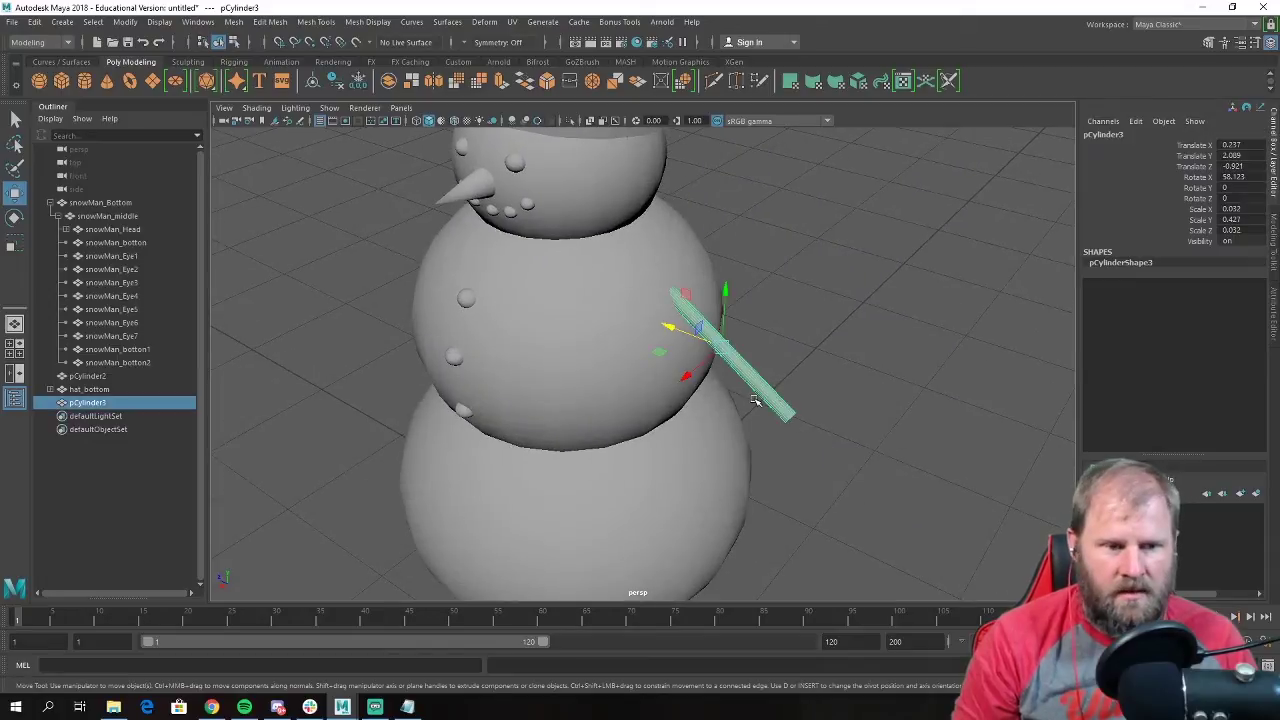
double_click(90, 403)
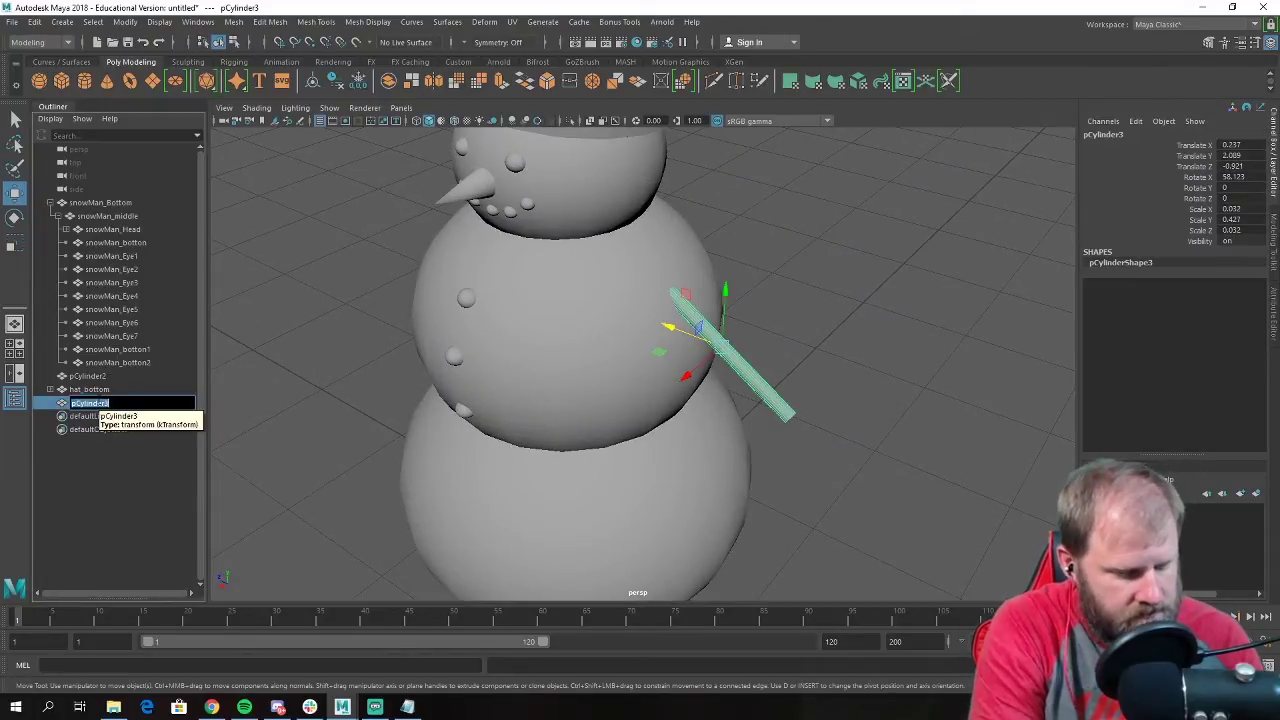
type("arm_0")
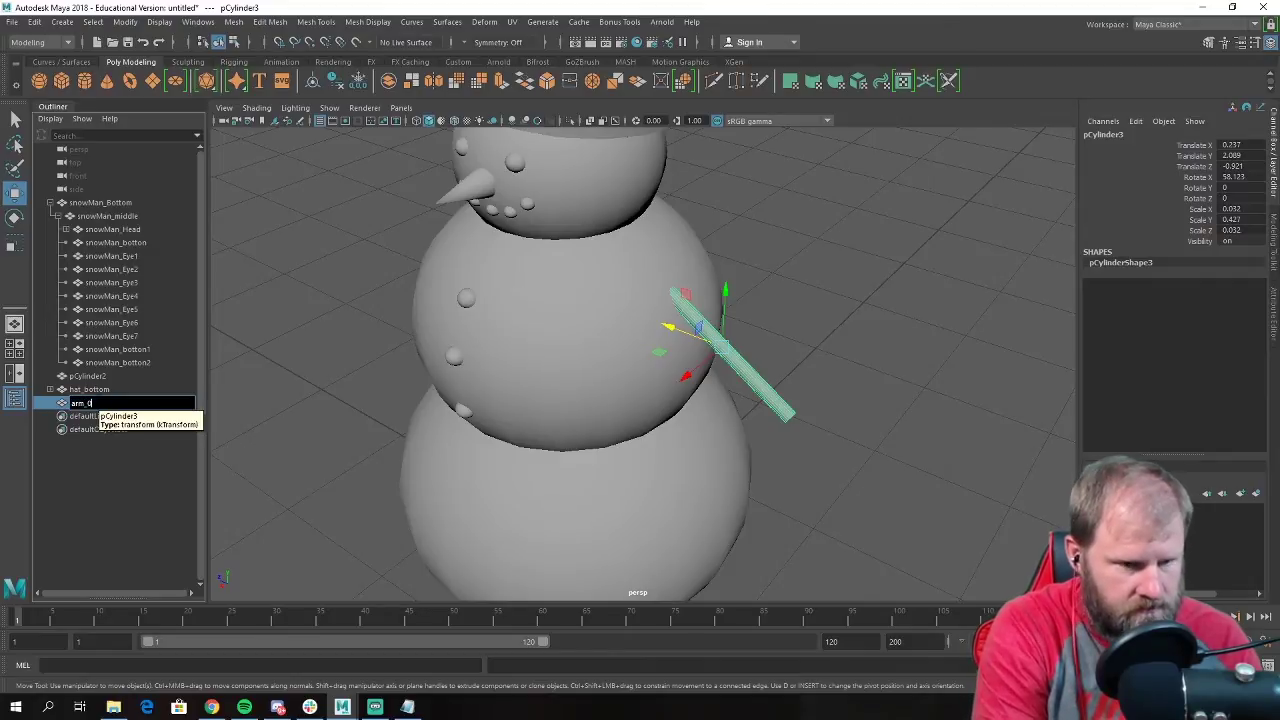
type("1")
key("Return")
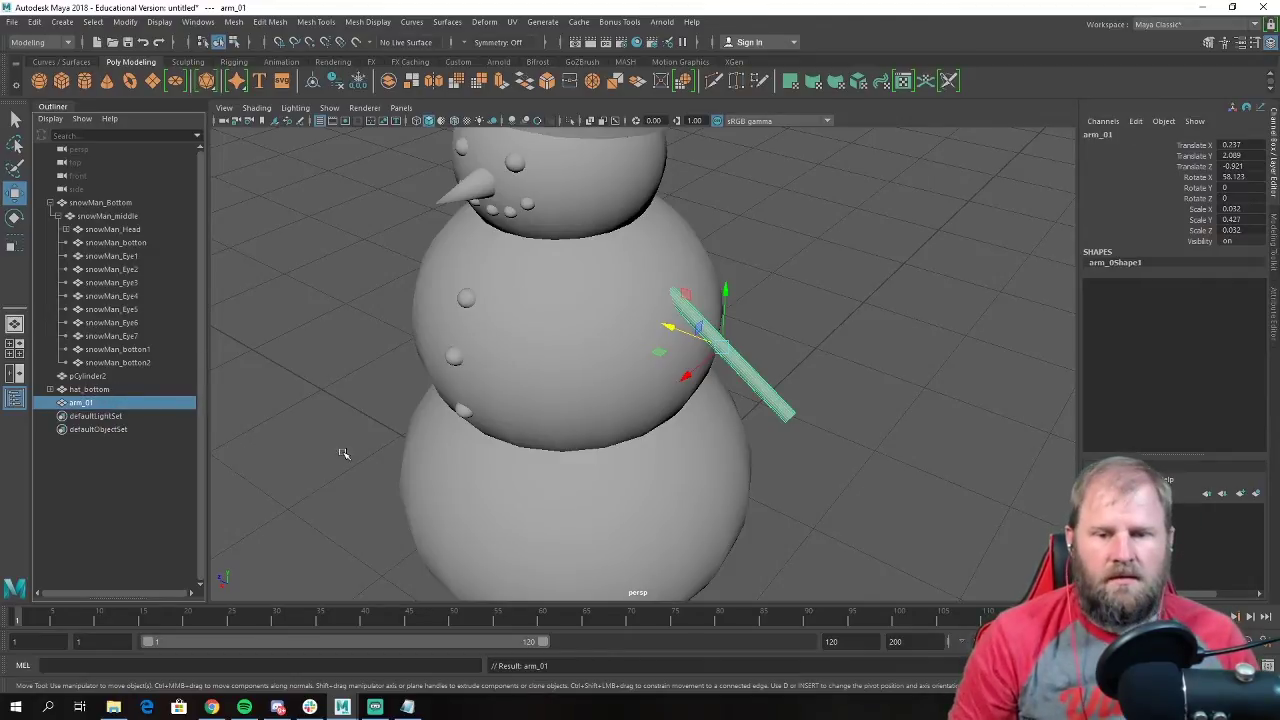
Duplicate arm_01 as a forearm, turn it to a Rotate Y of about -32, and shift it towards the arm's outer end.
left_click_drag(690, 333, 720, 345, "alt")
key("ctrl+d")
key("e")
left_click_drag(790, 400, 741, 458, "alt")
key("w")
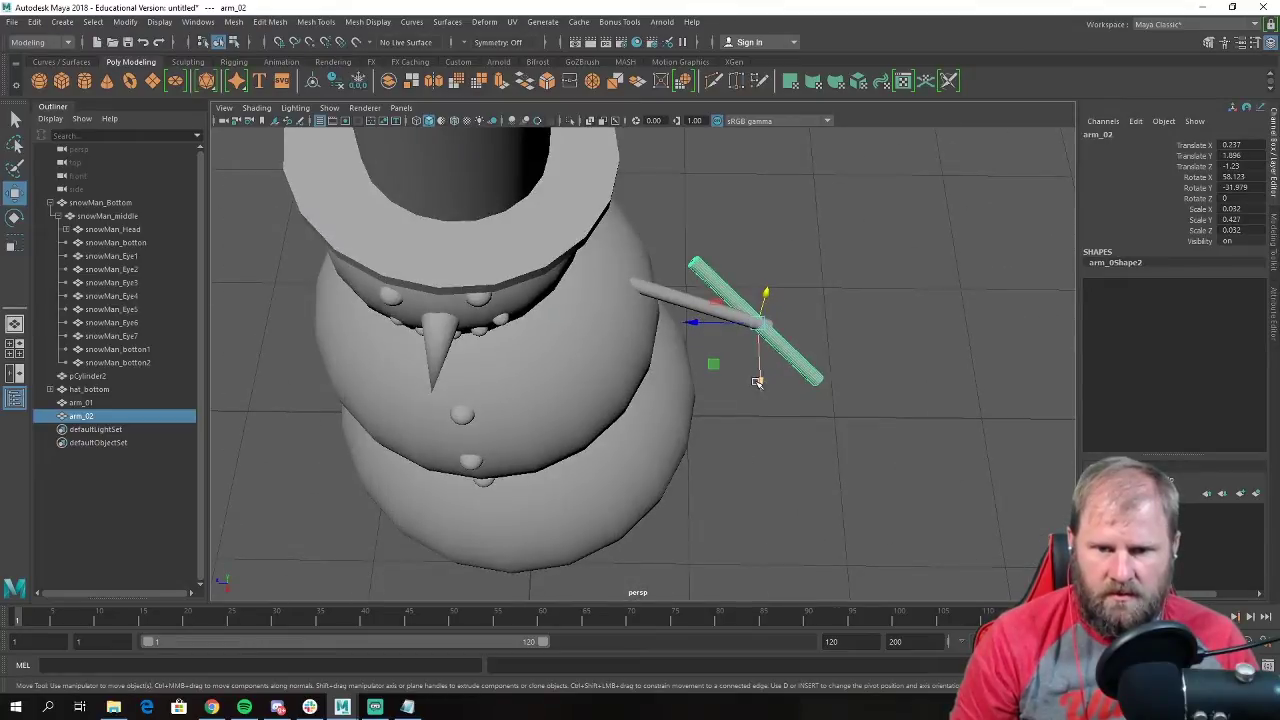
Join the forearm arm_02 to the outer end of arm_01 at about Translate X 0.40, Y 1.71, Z -1.47.
left_click_drag(757, 381, 763, 401)
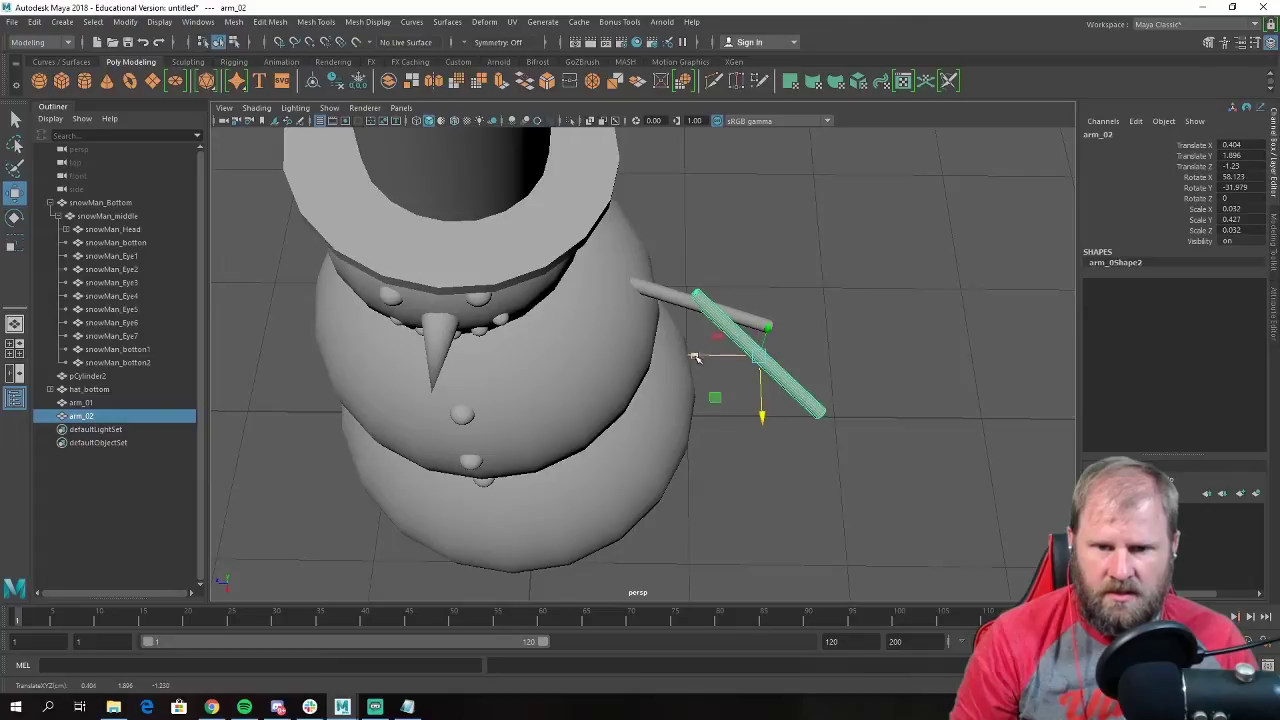
left_click_drag(741, 350, 795, 310, "alt")
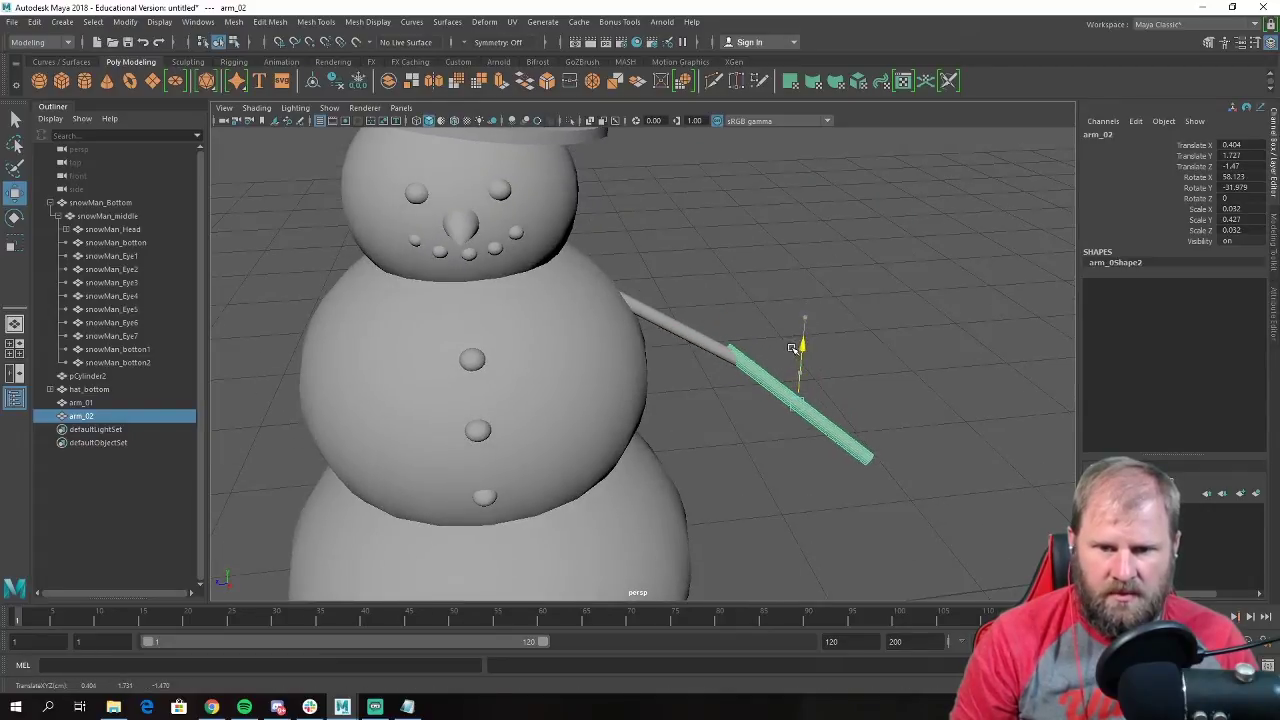
left_click_drag(888, 380, 603, 429, "alt")
scroll(491, 363, "down", 3)
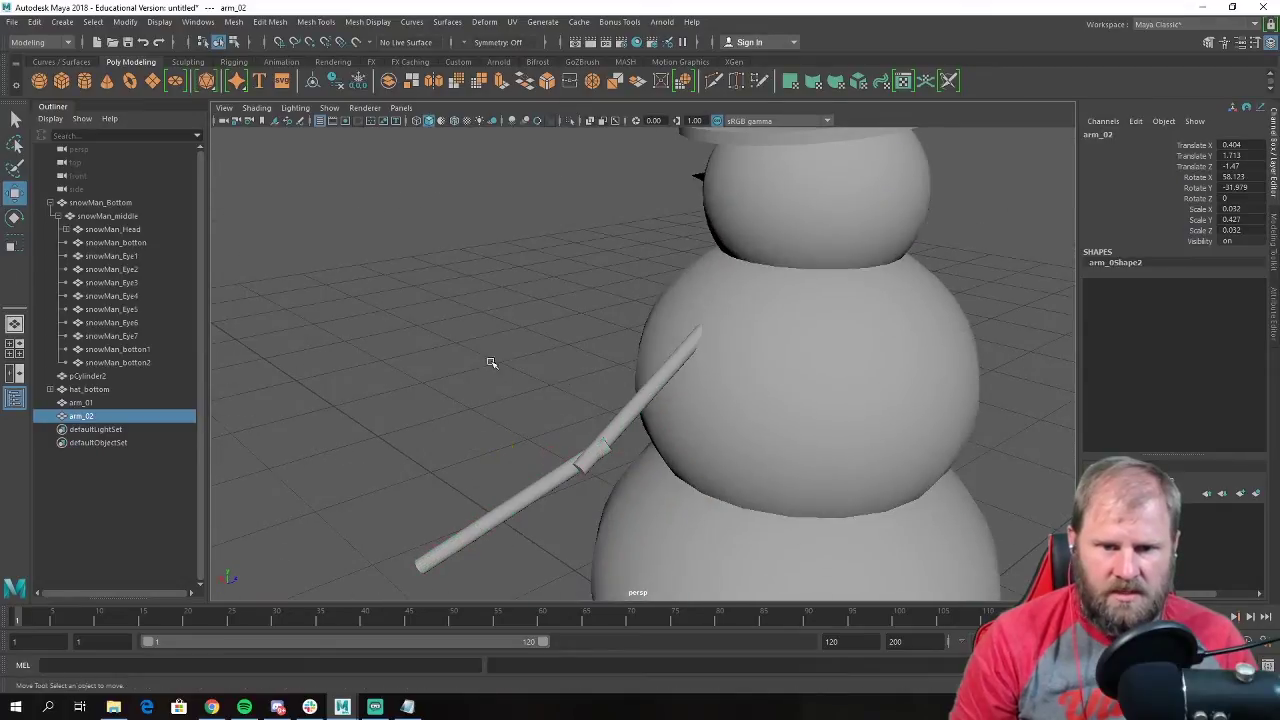
left_click(509, 380)
scroll(509, 380, "down", 2)
left_click_drag(509, 380, 734, 360, "alt")
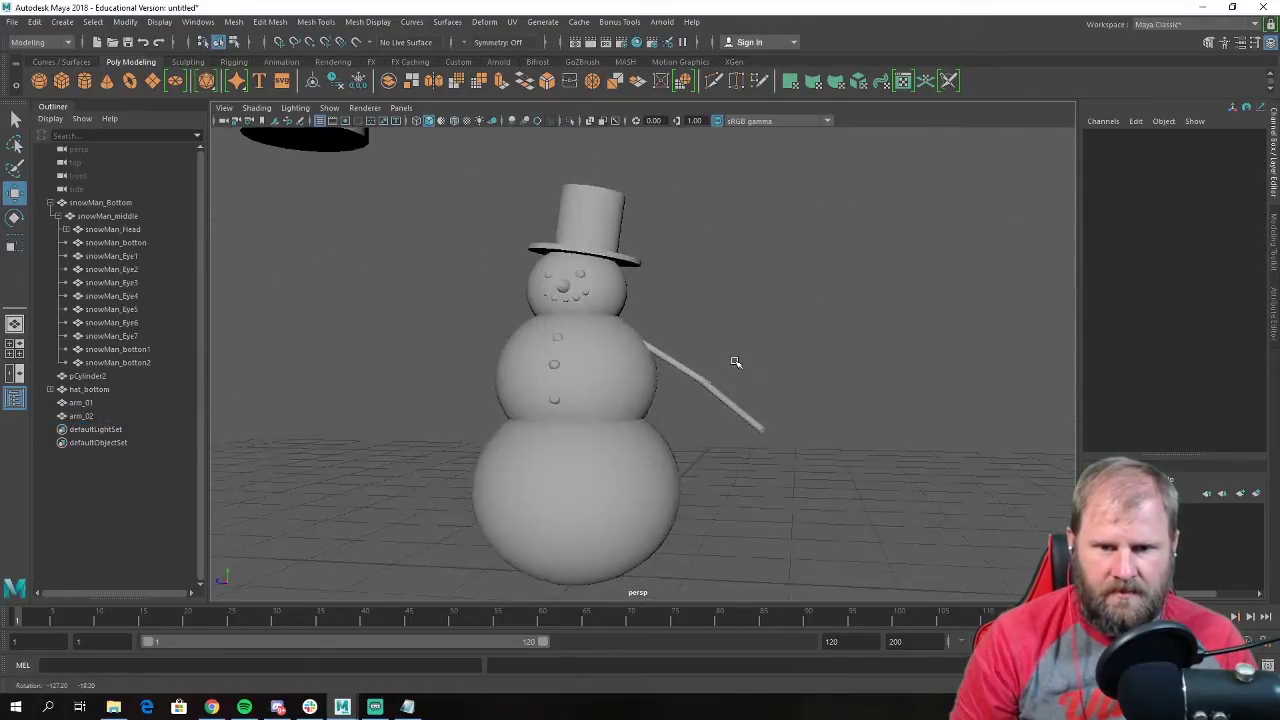
Duplicate arm_02, move the copy outward to Translate Z of about -1.96, and scale it down to about 0.023 in X and Z and 0.251 in Y.
scroll(717, 339, "up", 3)
scroll(717, 339, "up", 3)
left_click(690, 386)
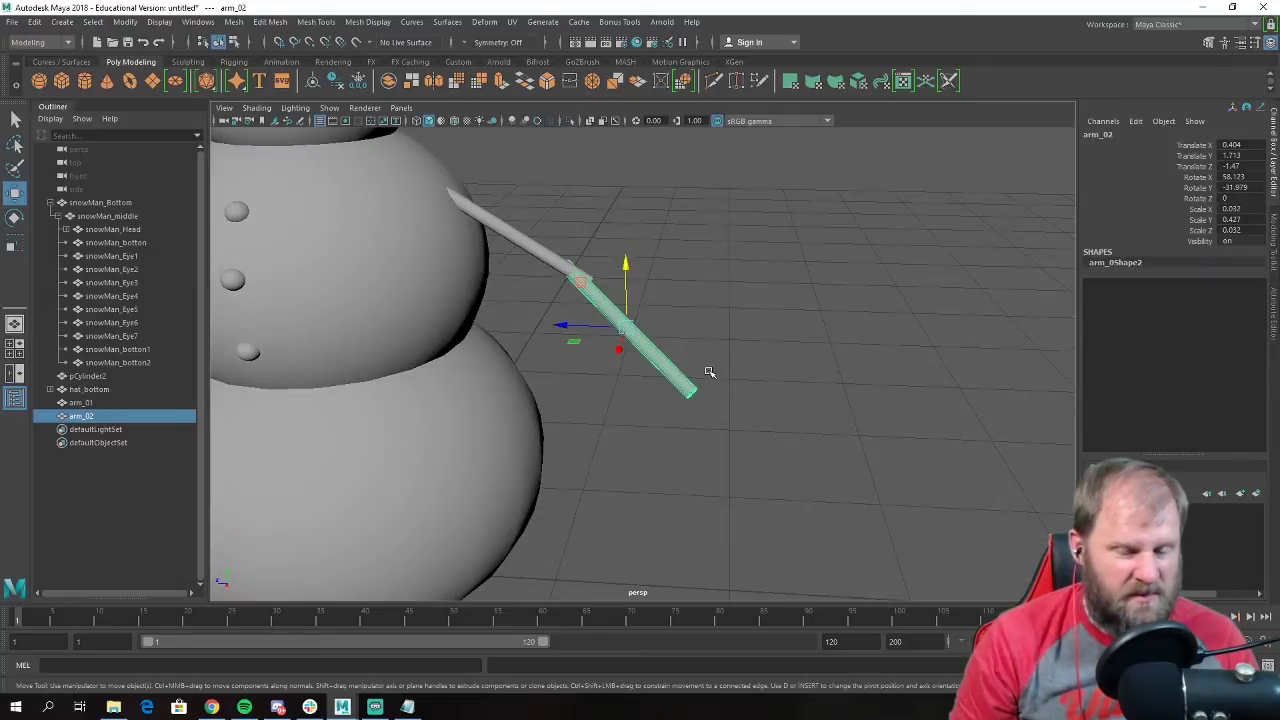
key("ctrl+d")
left_click_drag(600, 328, 714, 332)
key("r")
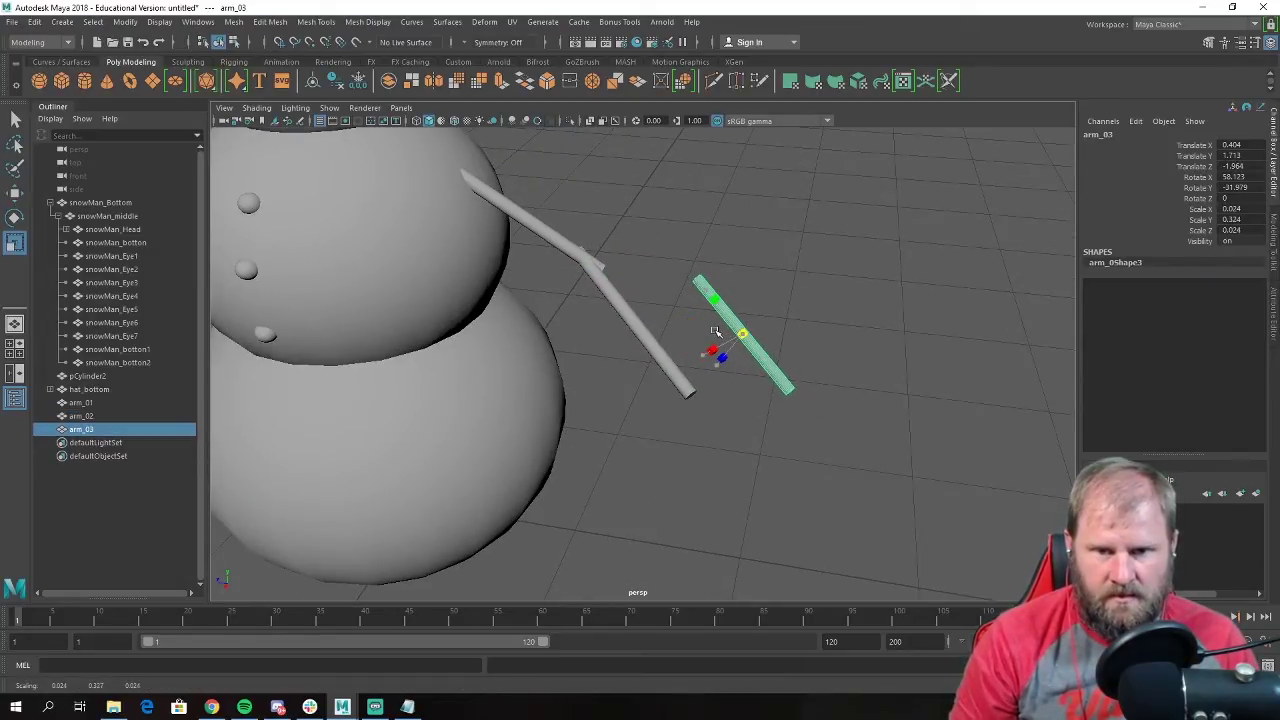
key("e")
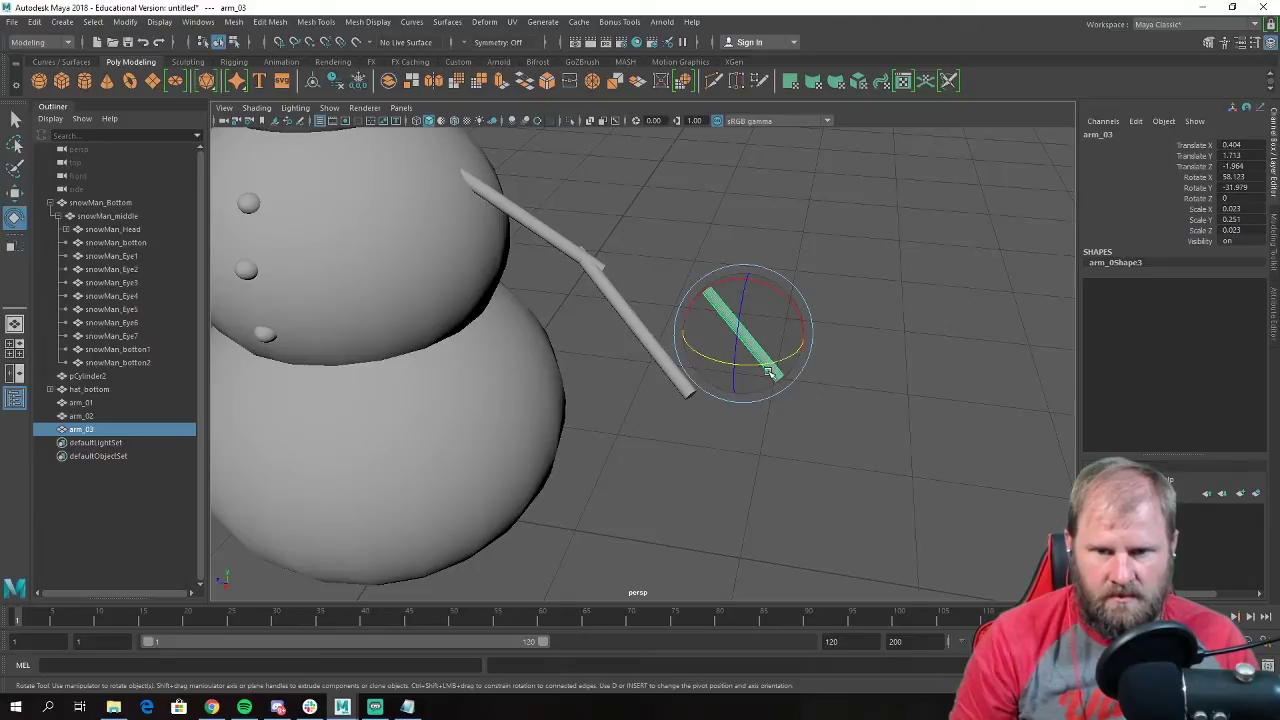
Move arm_03 to the tip of the forearm near Translate X 0.63, Y 1.47, Z -1.79, and turn it to a Rotate Y of about -59.
key("w")
left_click_drag(714, 297, 650, 342)
key("e")
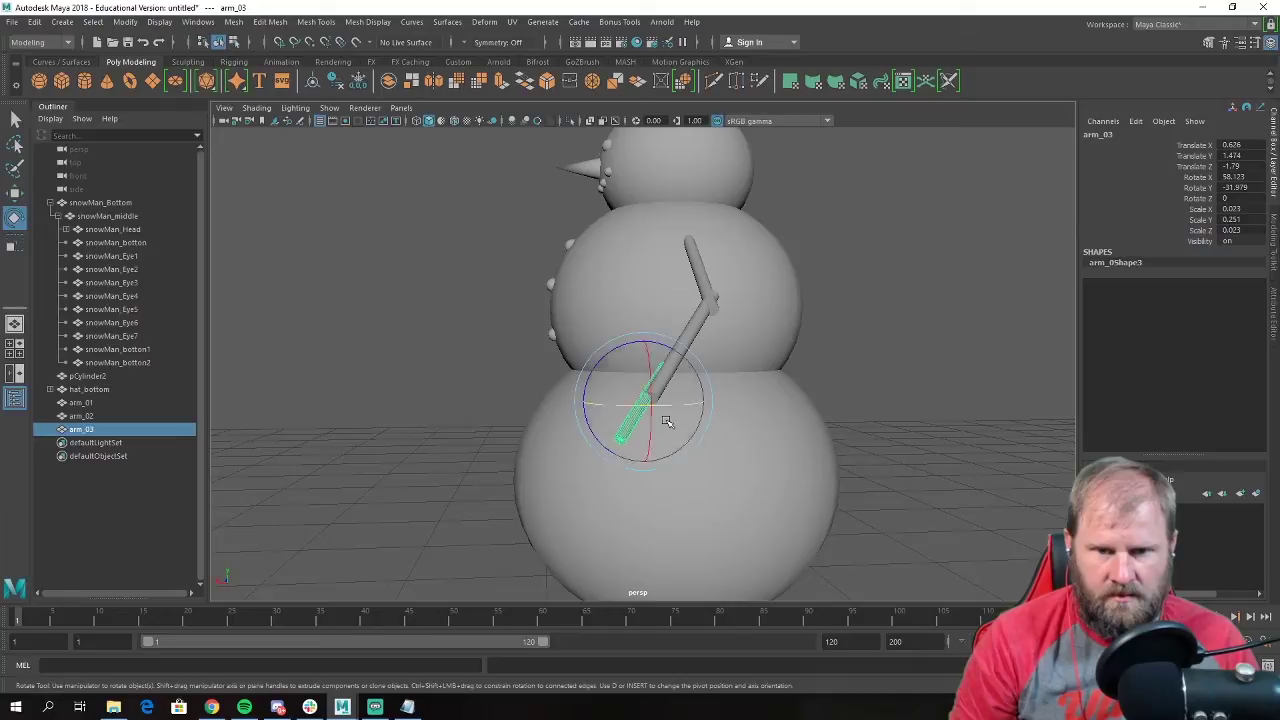
left_click_drag(685, 405, 661, 415)
Shorten arm_03 to a Scale Y of about 0.162, turn it to a Rotate Y of about -74.7, and attach it to the forearm tip as a finger.
key("r")
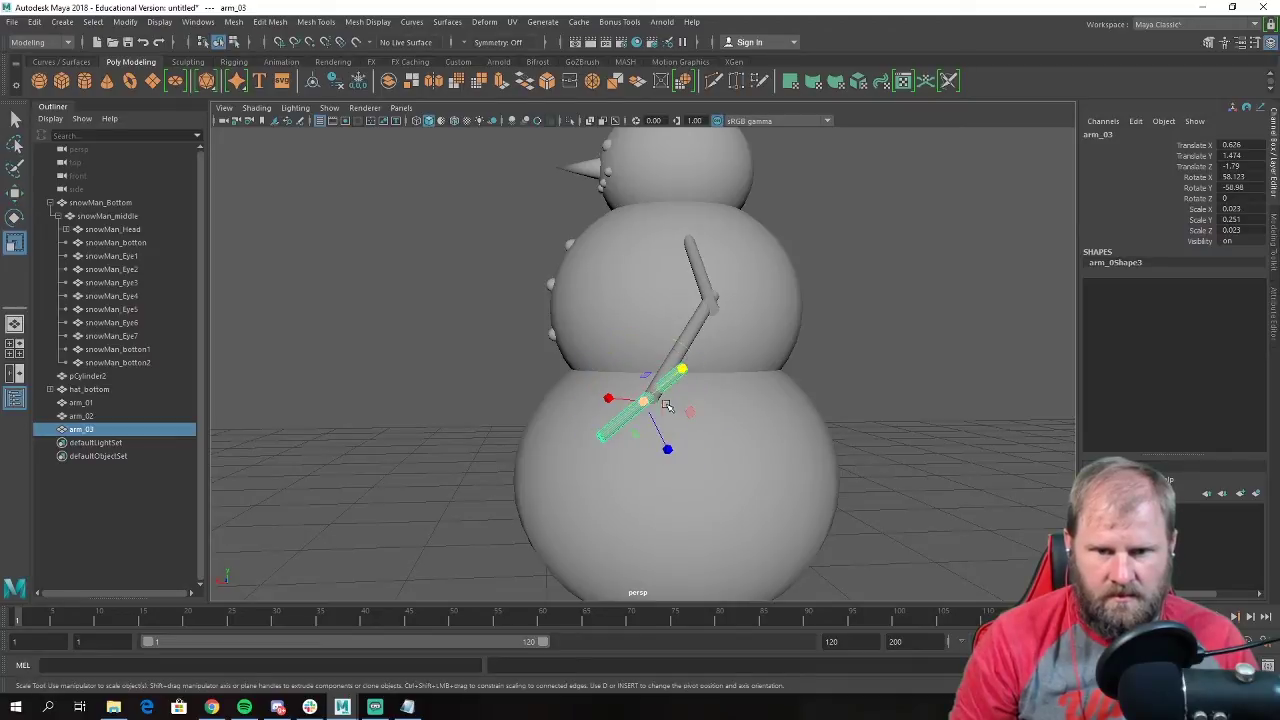
left_click_drag(683, 370, 605, 424)
key("w")
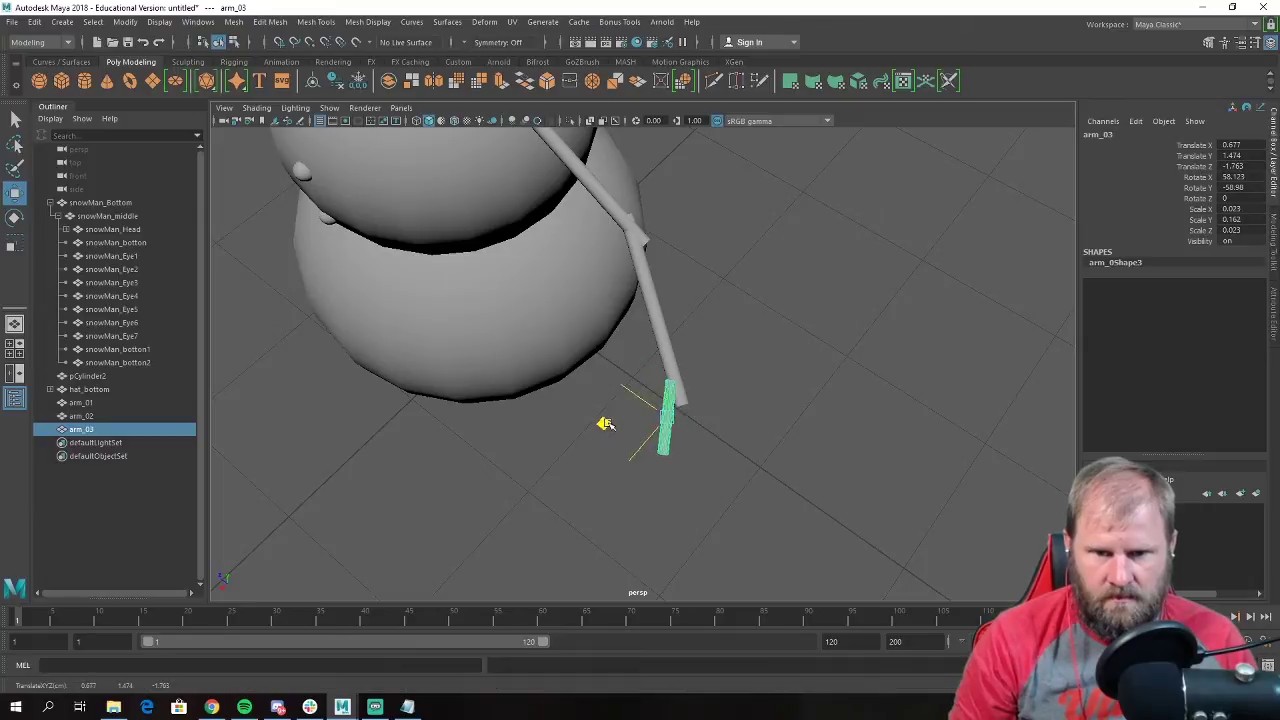
key("e")
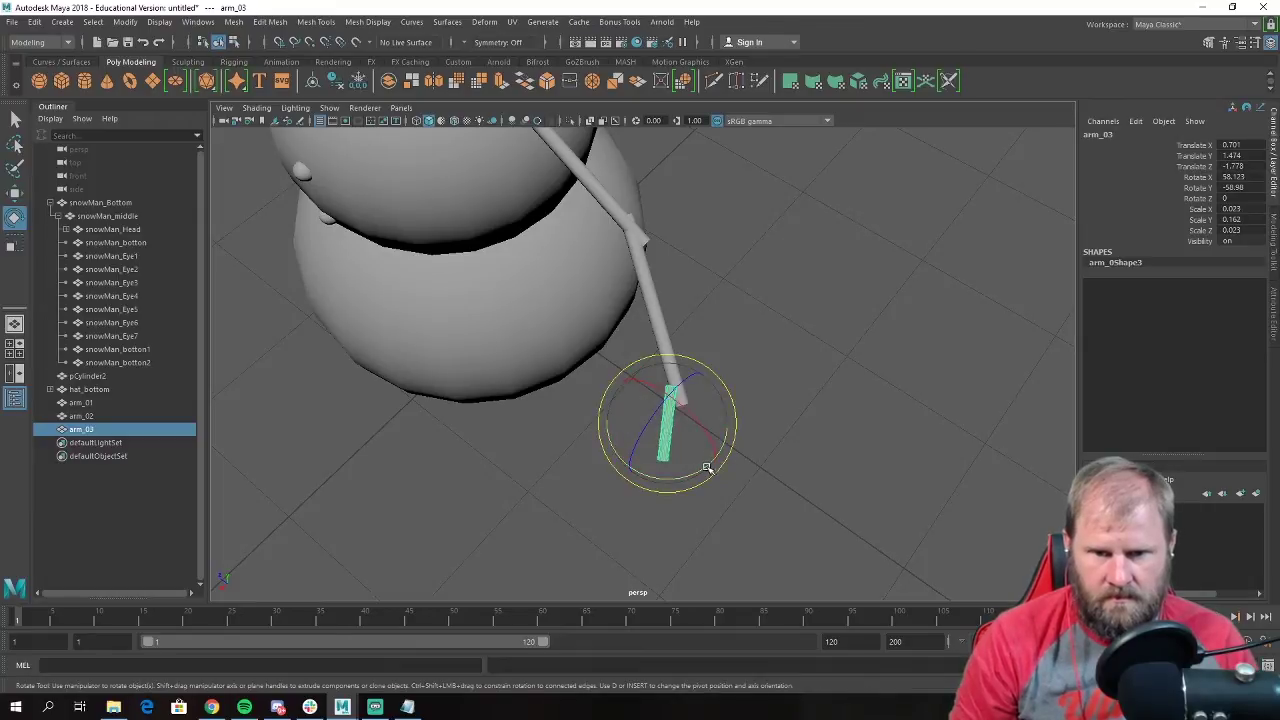
left_click_drag(707, 467, 617, 340)
key("w")
Duplicate arm_03 as a second finger, turn it to a Rotate Y of about 7.1, and place it near Translate X 0.54, Y 1.45, Z -1.88.
key("ctrl+d")
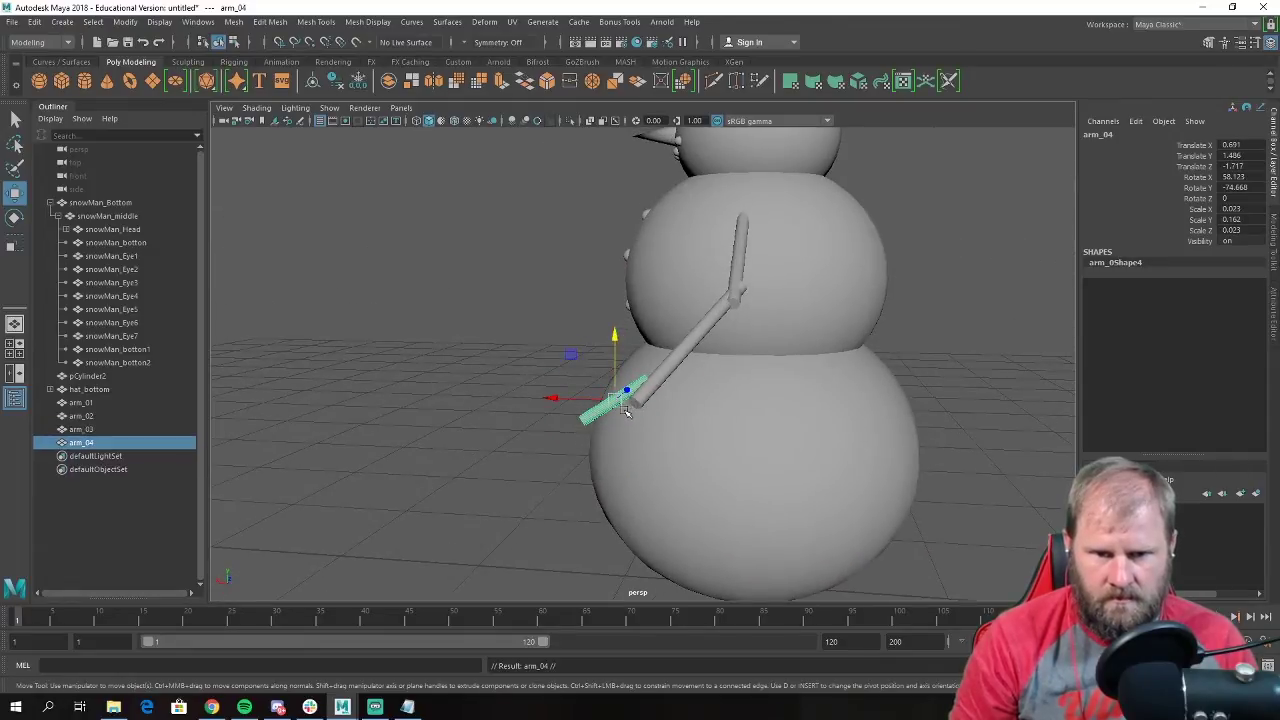
key("e")
mouse_move(656, 390)
left_mouse_down("alt")
mouse_move(668, 426)
mouse_move(702, 418)
mouse_move(716, 432)
mouse_move(680, 440)
mouse_move(679, 340)
mouse_move(663, 400)
mouse_move(563, 443)
mouse_move(648, 396)
left_mouse_up("alt")
key("w")
left_click_drag(648, 396, 704, 345, "alt")
left_click_drag(657, 420, 646, 350)
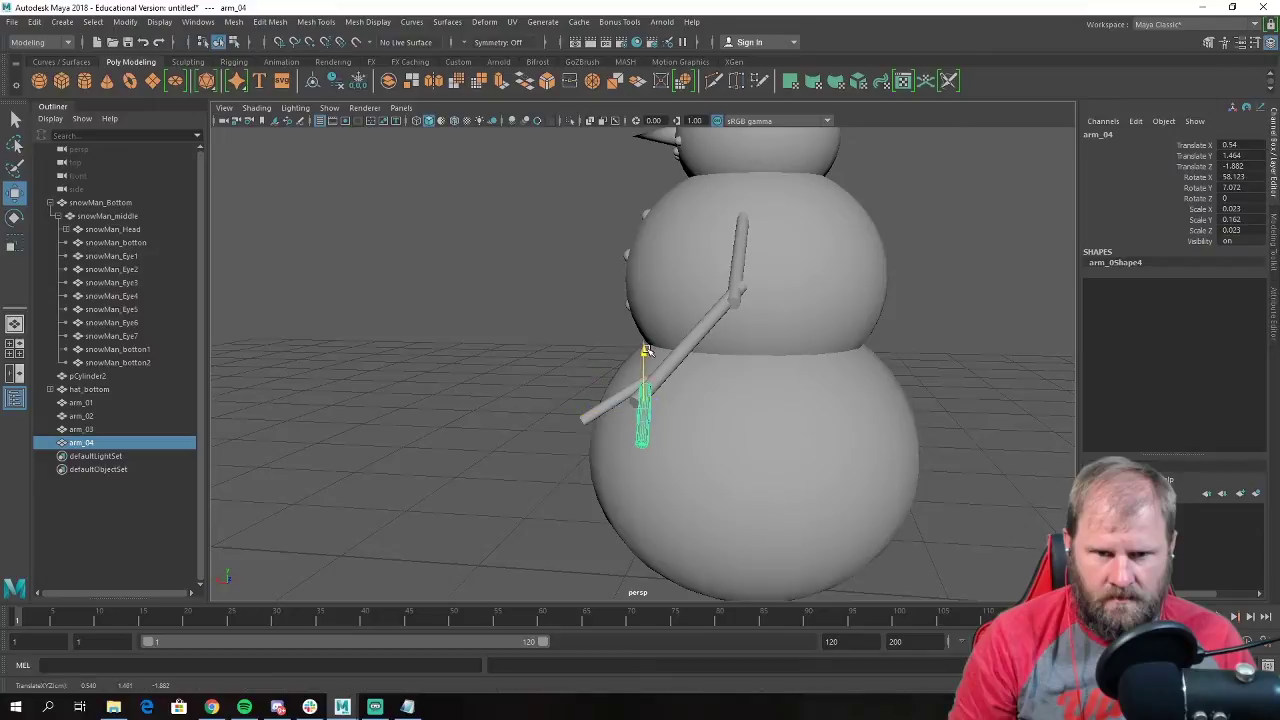
Duplicate arm_04 as a third finger and undo the stray changes made after duplicating it.
key("ctrl+d")
key("t")
left_click(486, 414)
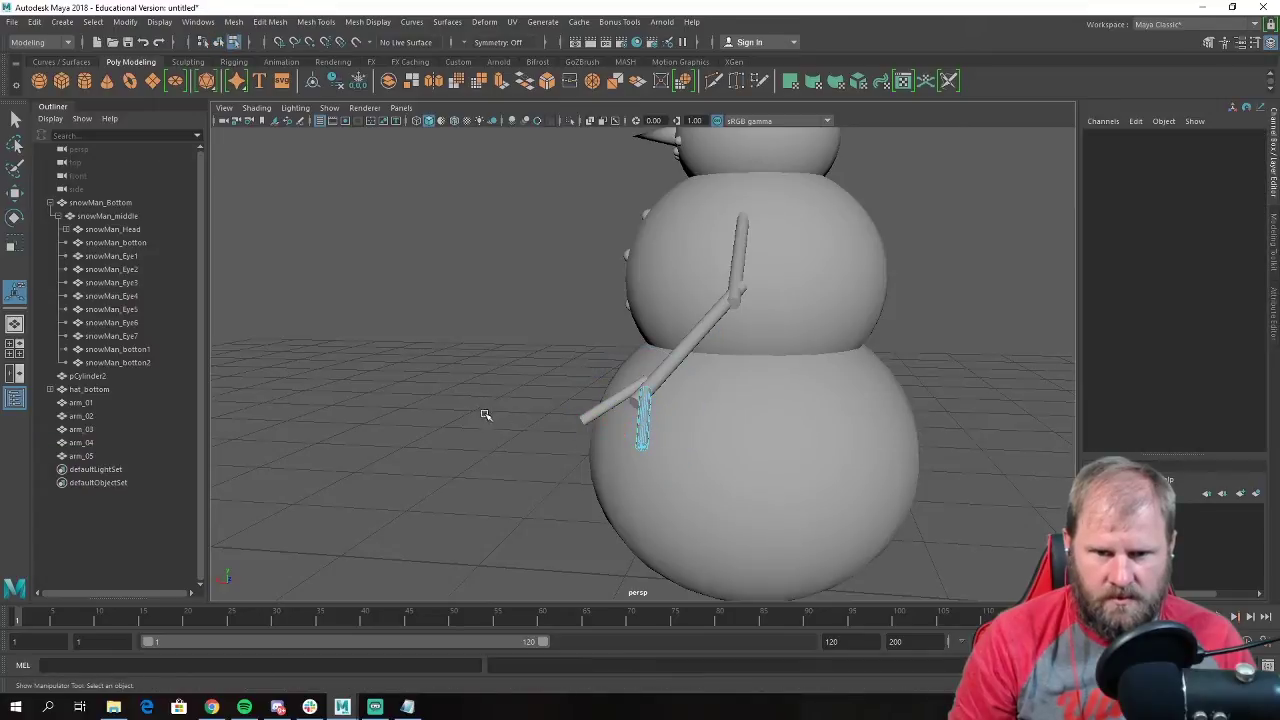
left_click_drag(486, 414, 658, 456, "alt")
left_click(658, 456)
right_click_drag(660, 452, 731, 300)
key("ctrl+z")
key("ctrl+z")
key("ctrl+z")
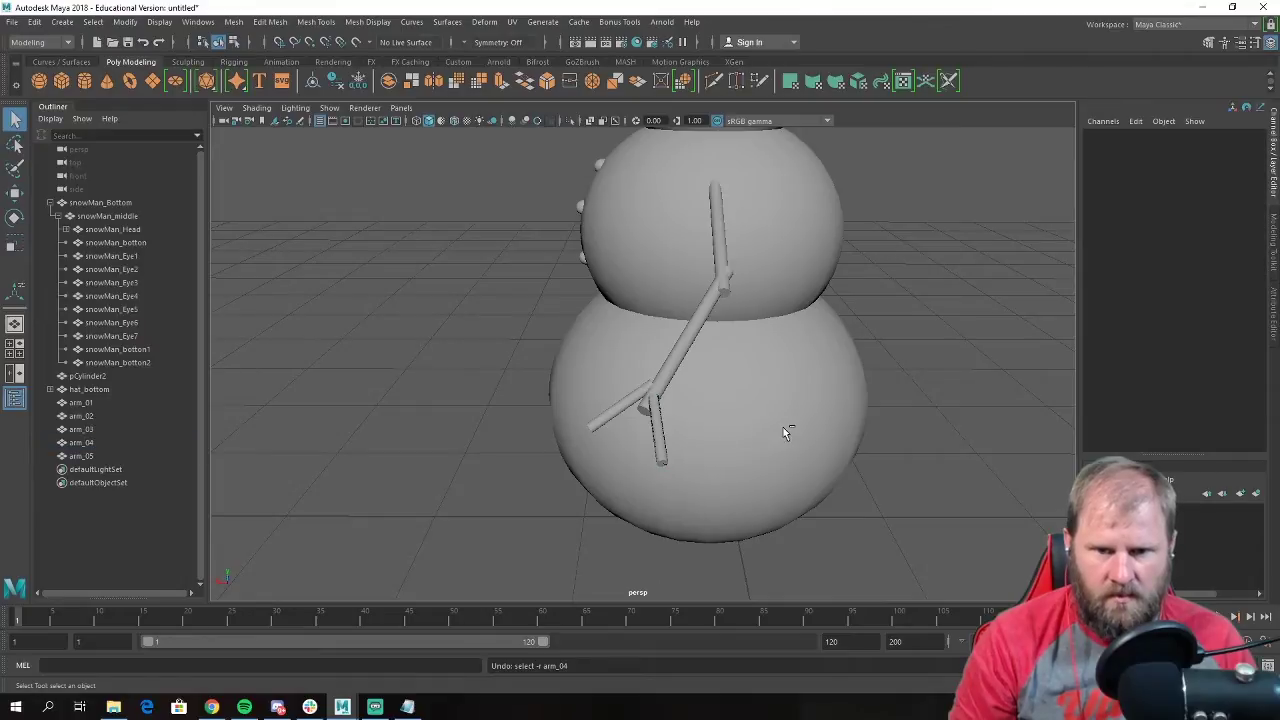
Try shifting the duplicate finger arm_05 to a Translate X of about 0.605, and delete it.
key("w")
left_click(668, 443)
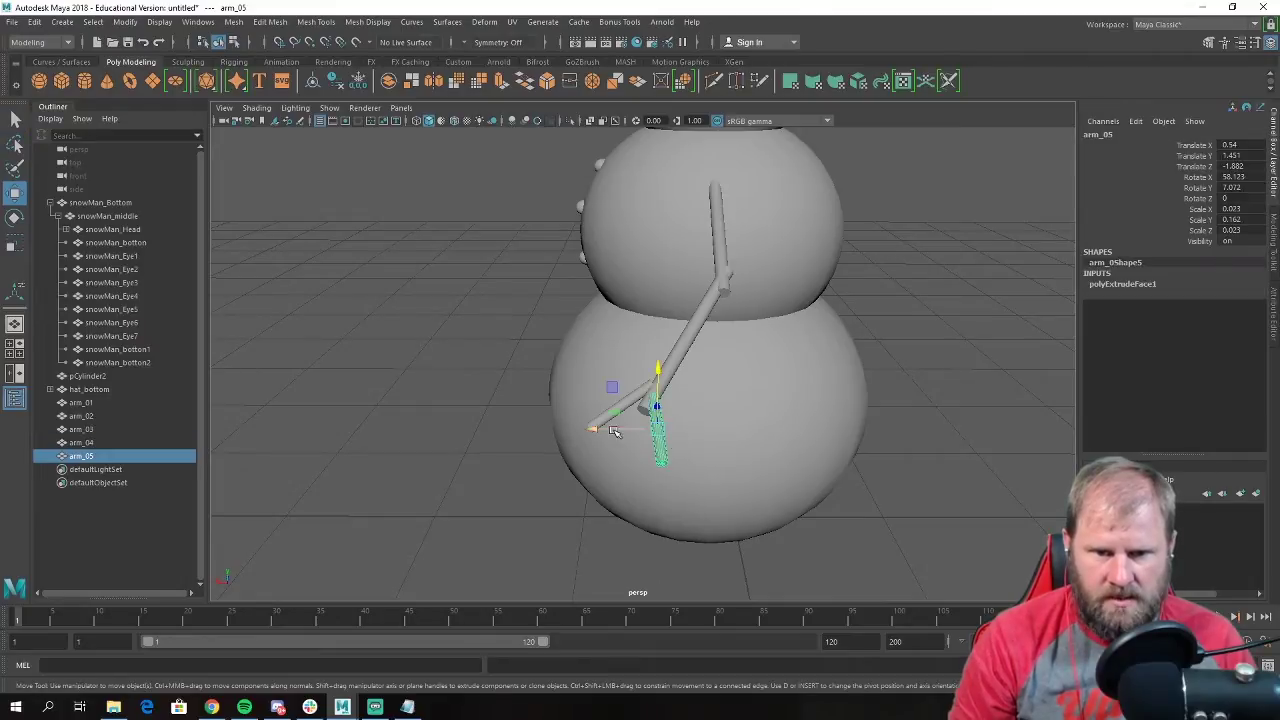
left_click_drag(614, 431, 586, 430)
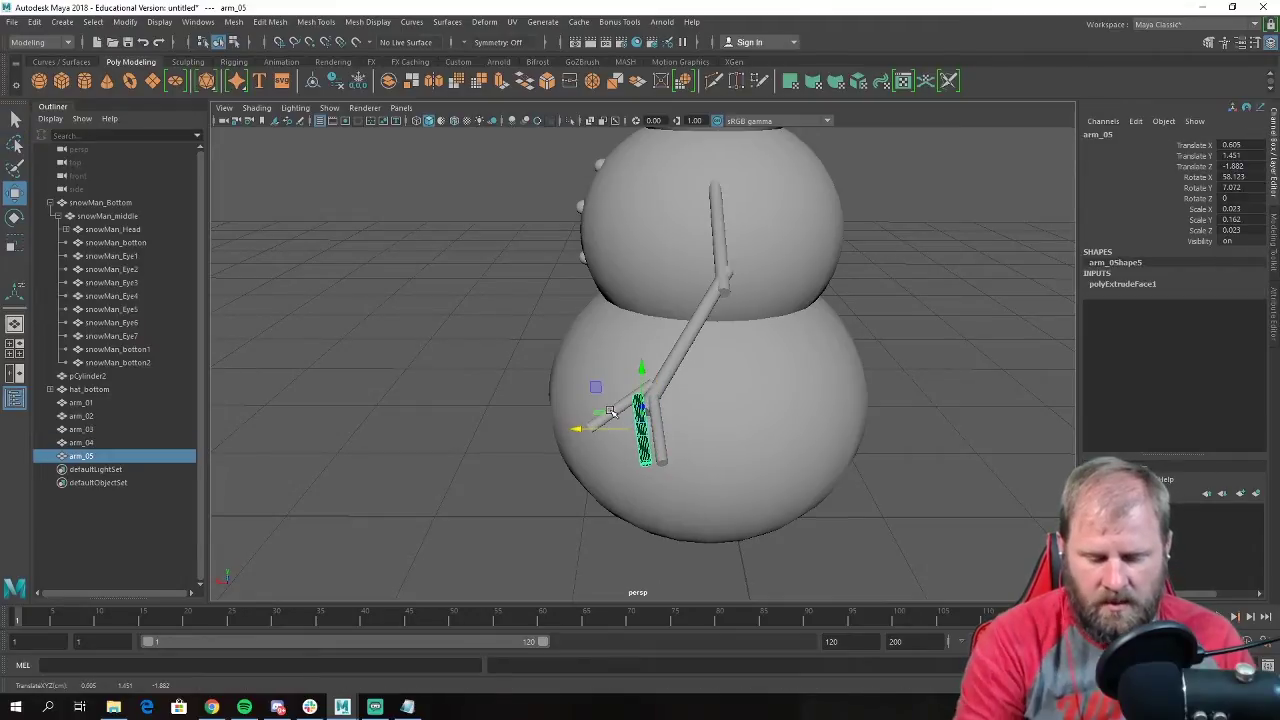
key("Delete")
Duplicate arm_04 as a third finger, turn it to a Rotate Y of about -25.4, and place it near Translate X 0.667, Y 1.419, Z -1.882.
left_click(655, 447)
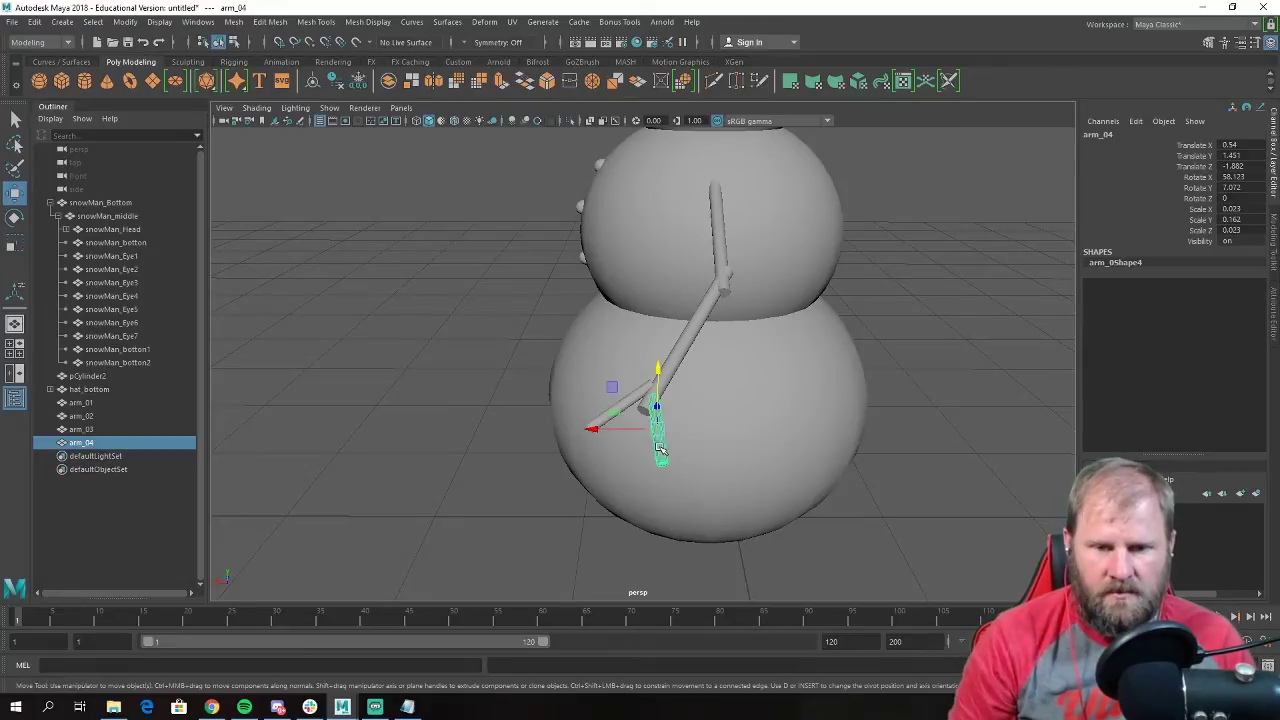
key("ctrl+d")
left_click_drag(591, 437, 571, 431)
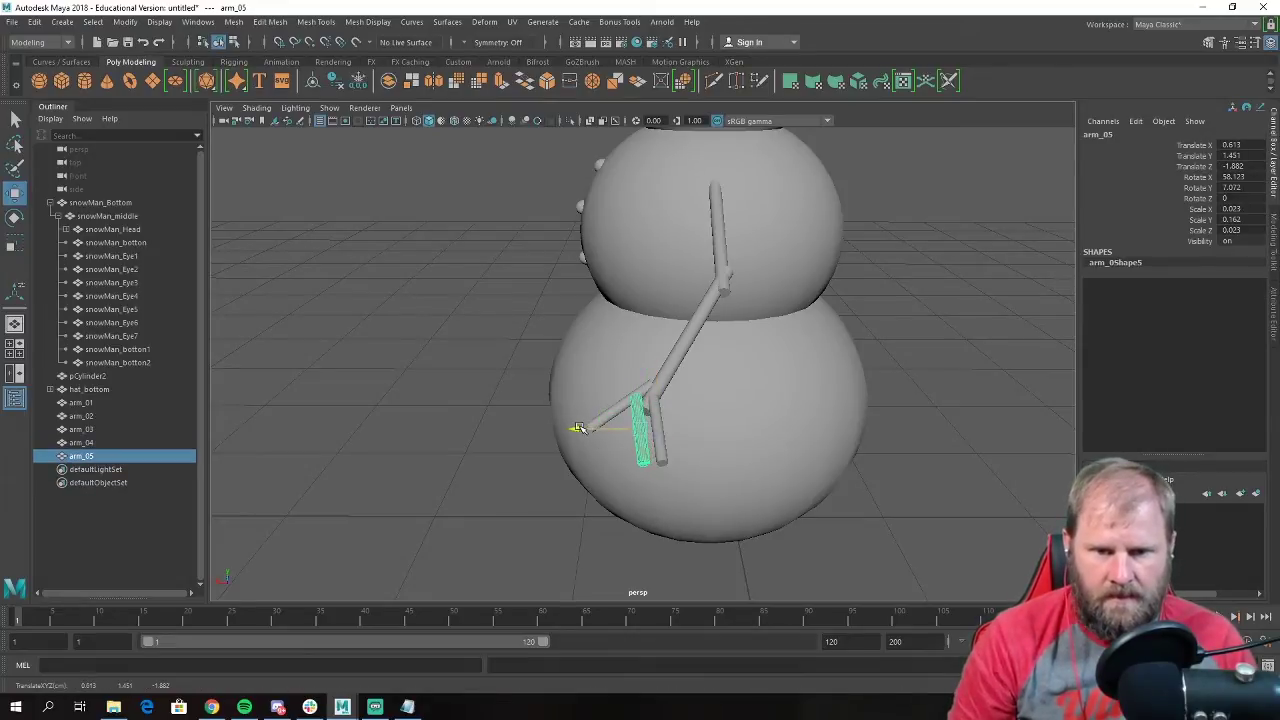
key("e")
mouse_move(660, 457)
left_mouse_down()
mouse_move(635, 460)
mouse_move(715, 450)
mouse_move(672, 445)
left_mouse_up()
key("w")
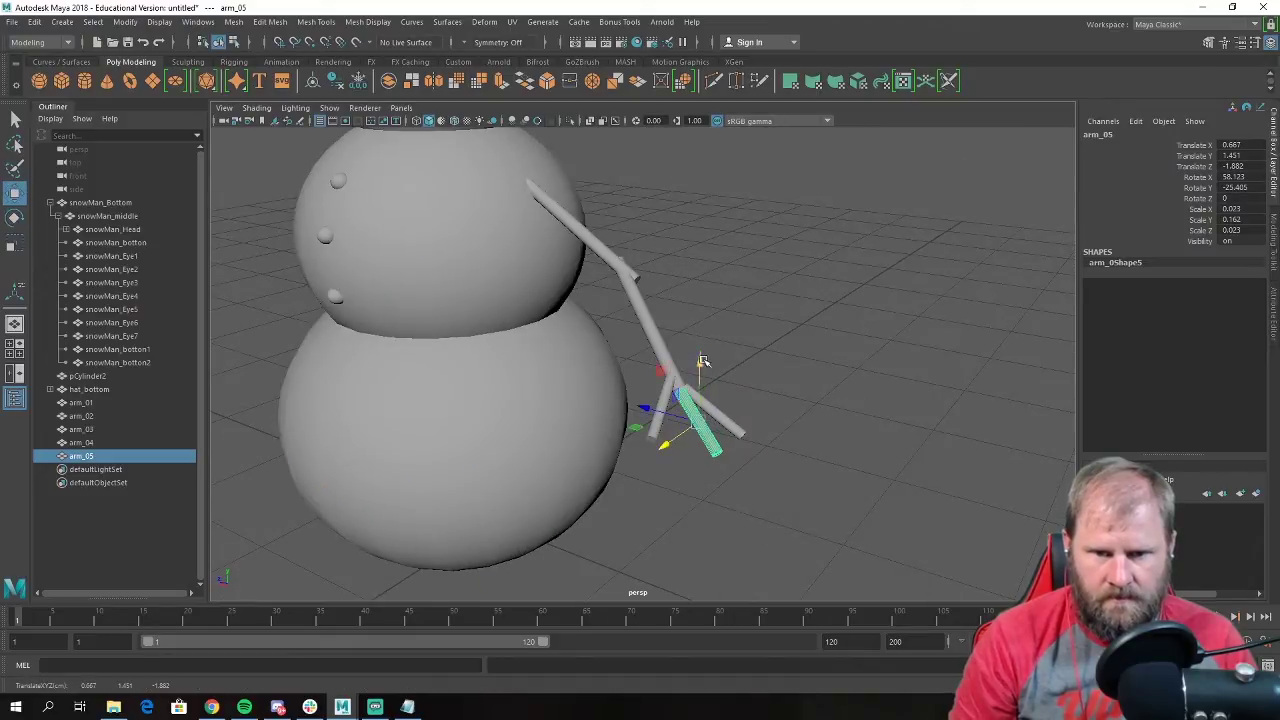
left_click_drag(703, 361, 703, 375)
left_click(849, 420)
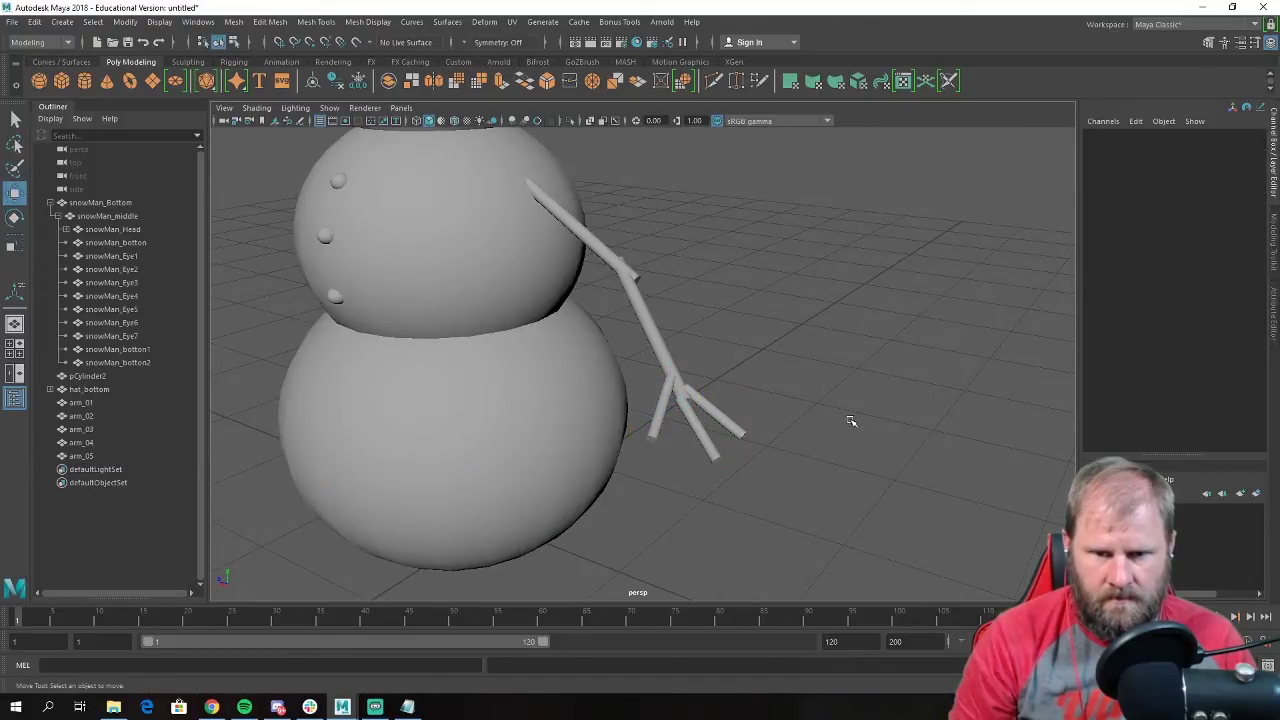
Group all five arm pieces, arm_01 through arm_05.
left_click_drag(849, 420, 796, 443, "alt")
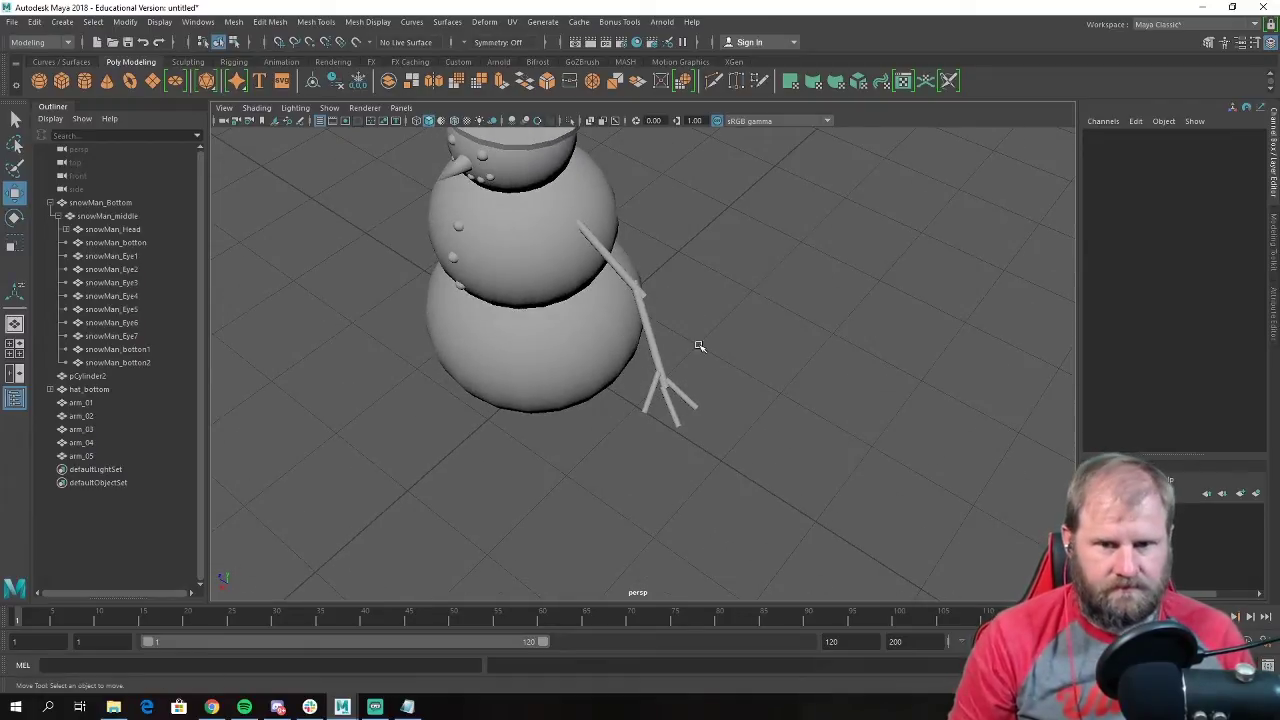
left_click_drag(699, 346, 740, 330, "alt")
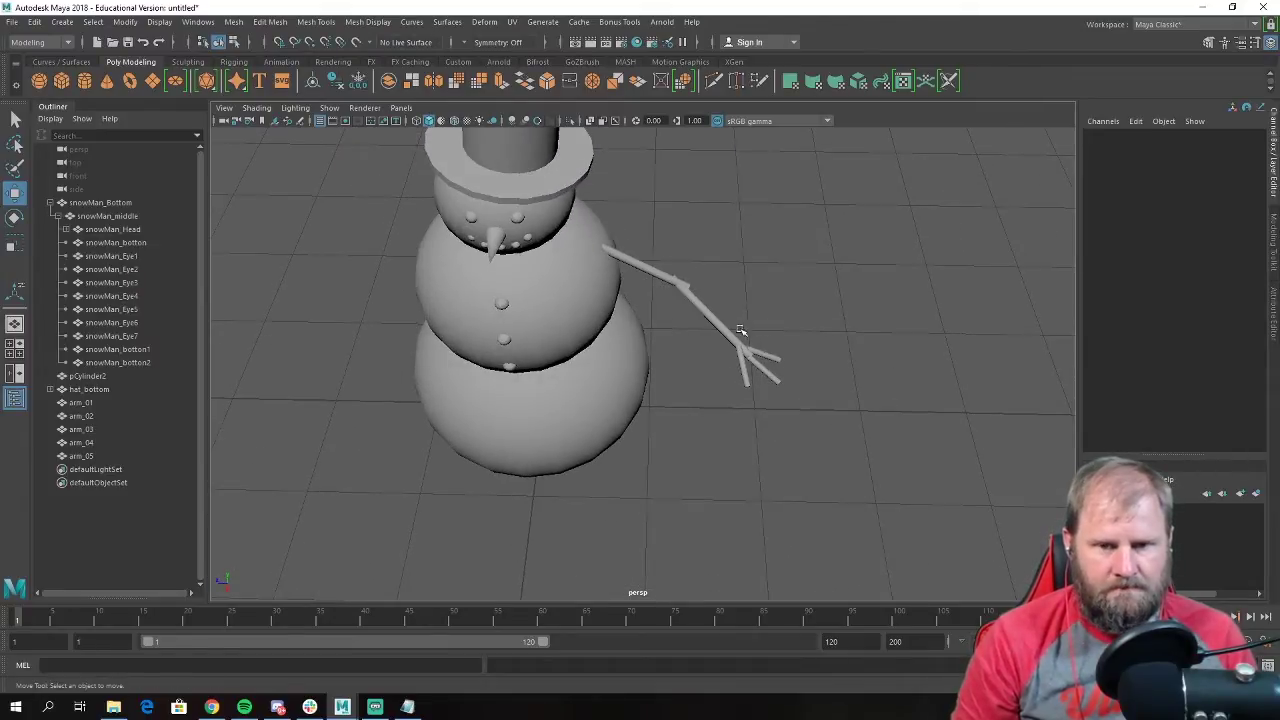
left_click(664, 276)
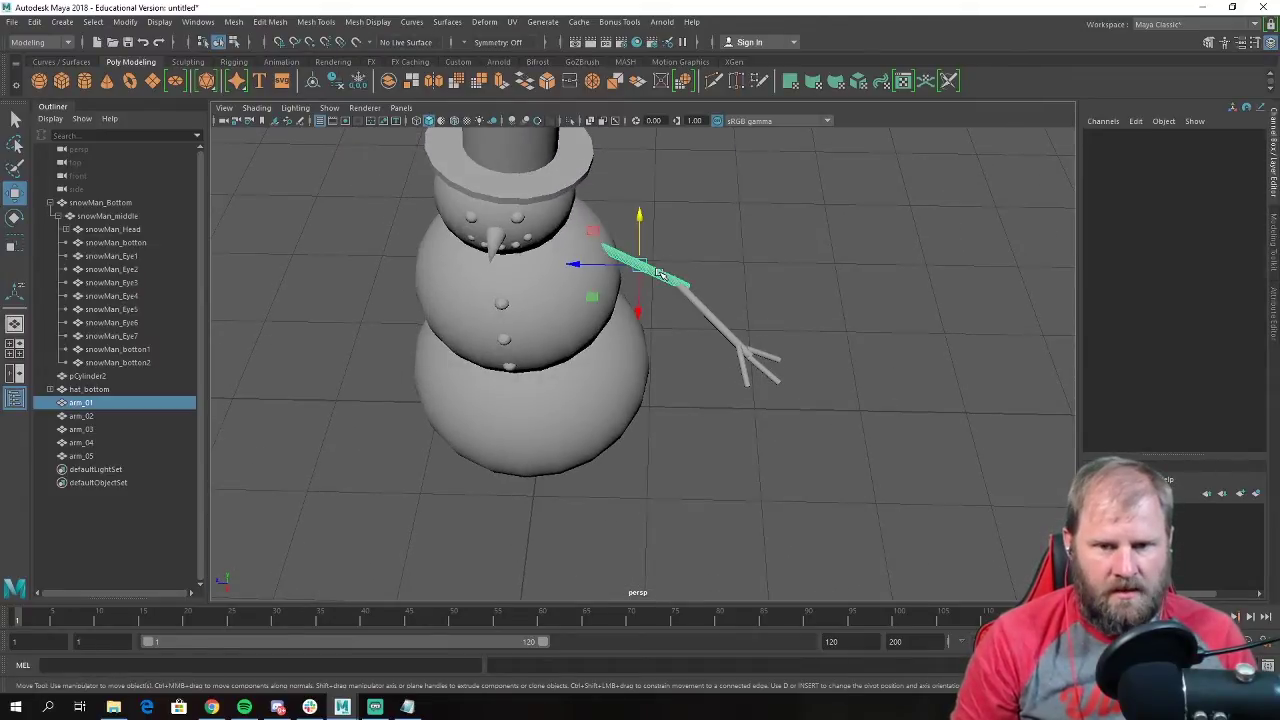
left_click(81, 456)
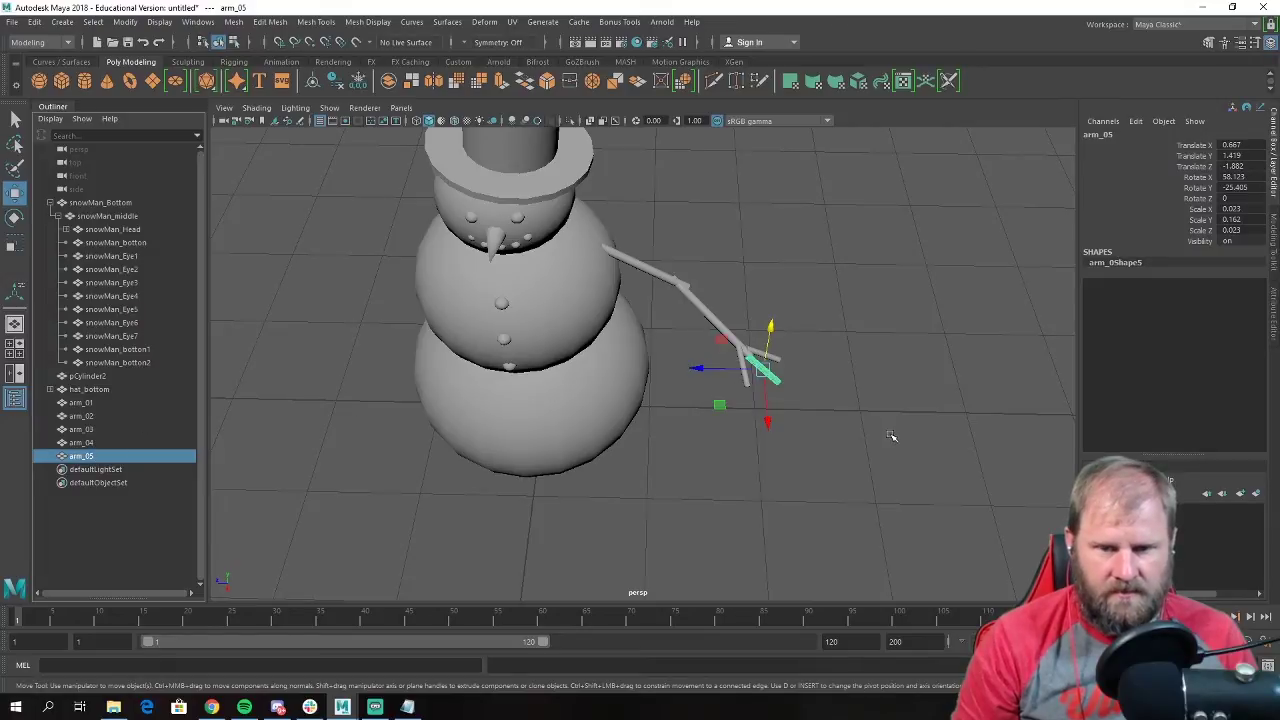
left_click_drag(906, 443, 677, 240)
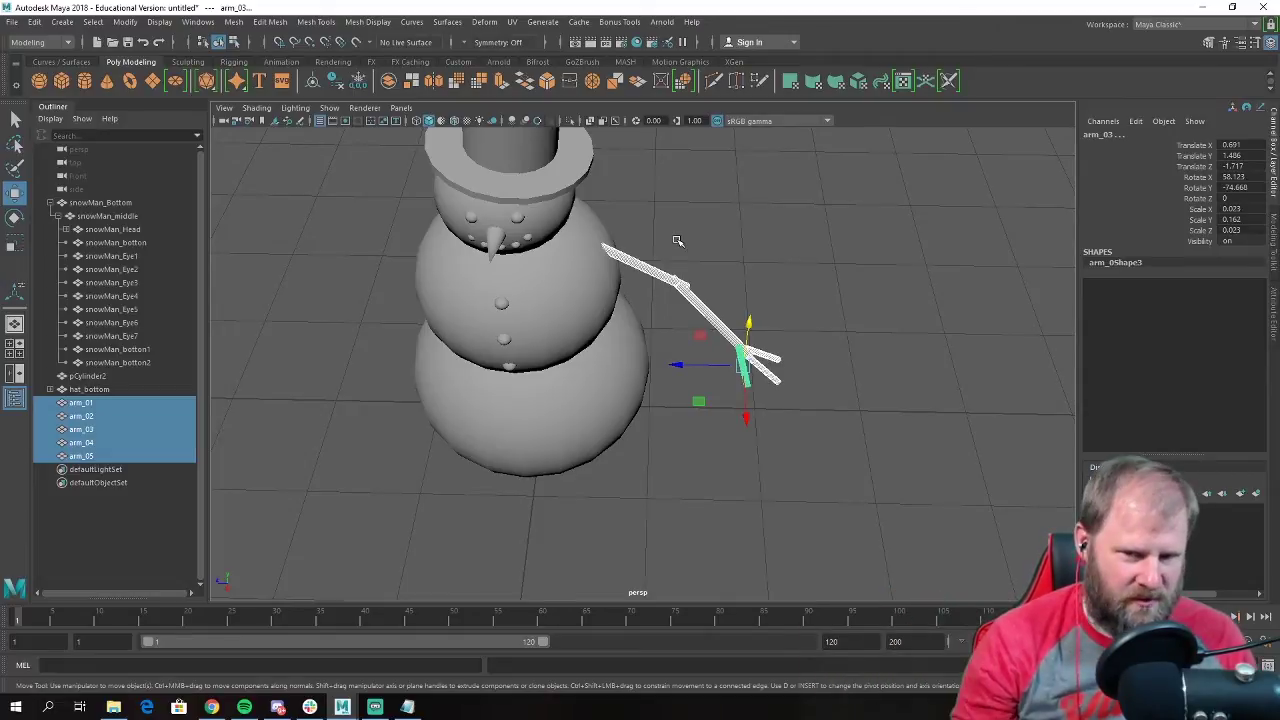
left_click_drag(691, 251, 561, 281, "alt")
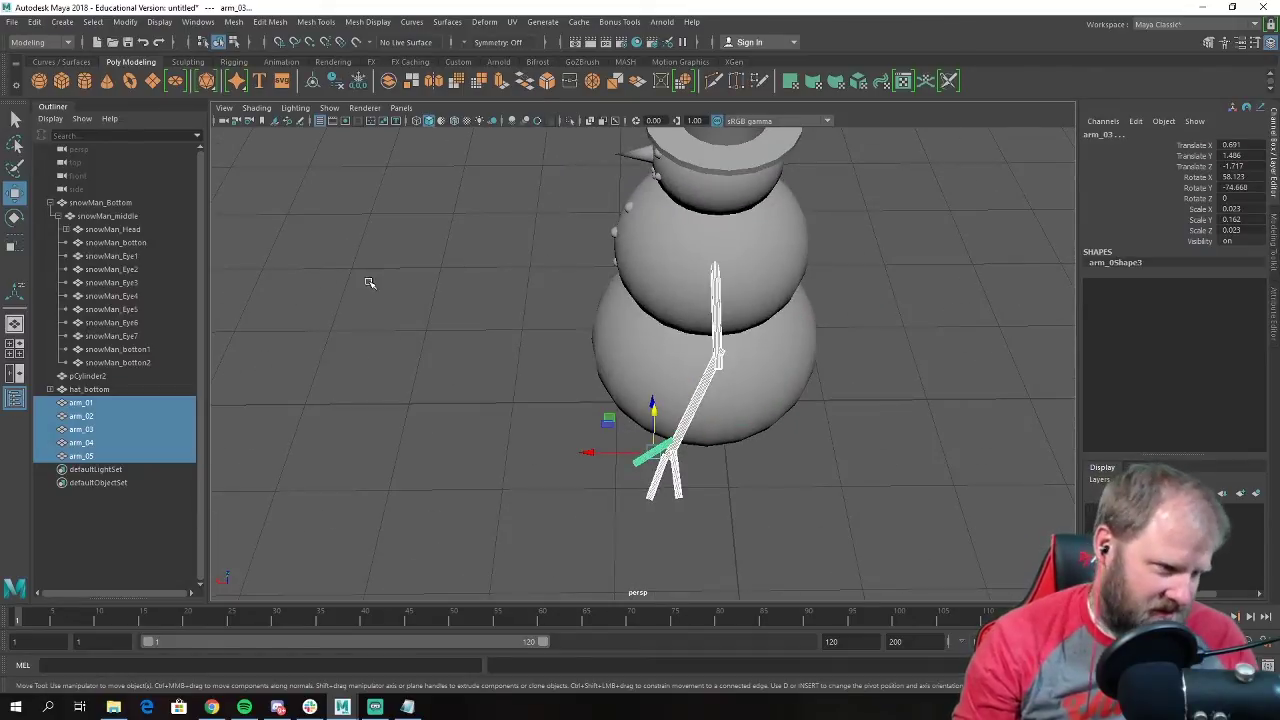
left_click_drag(328, 286, 679, 318, "alt")
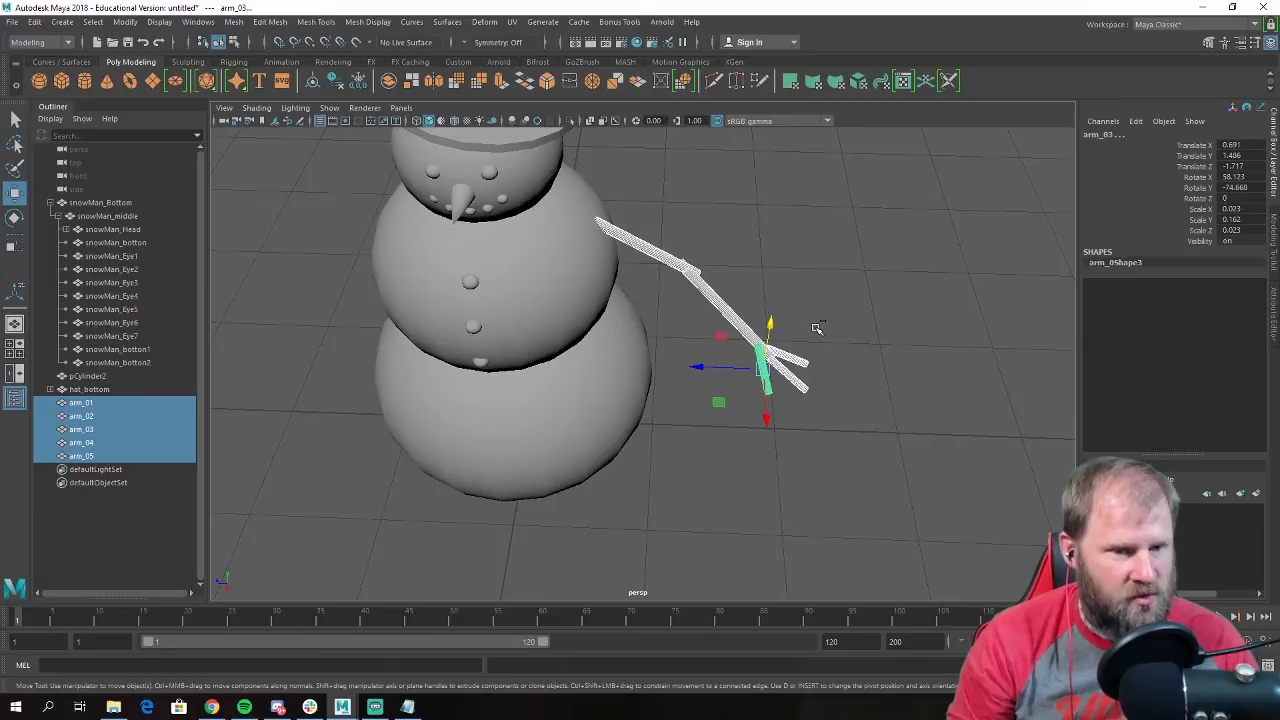
key("ctrl+g")
Rename the new arm group as arm_grp.
left_click(95, 415)
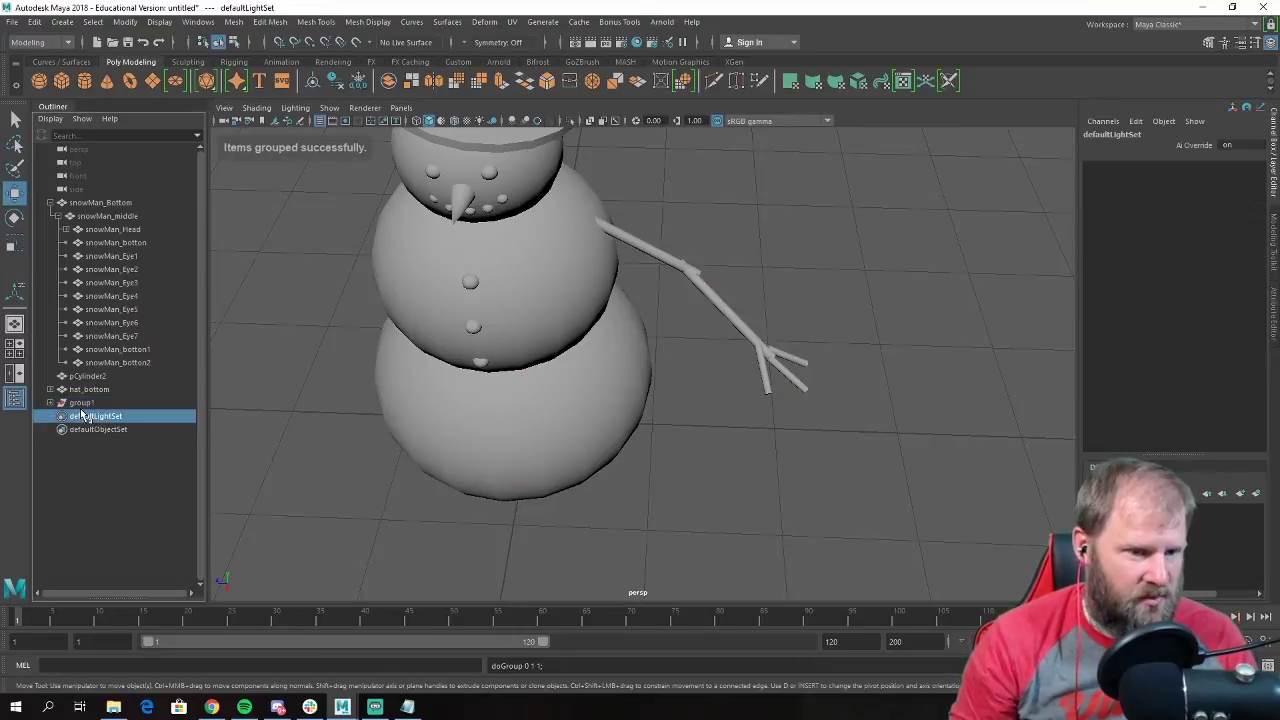
double_click(82, 403)
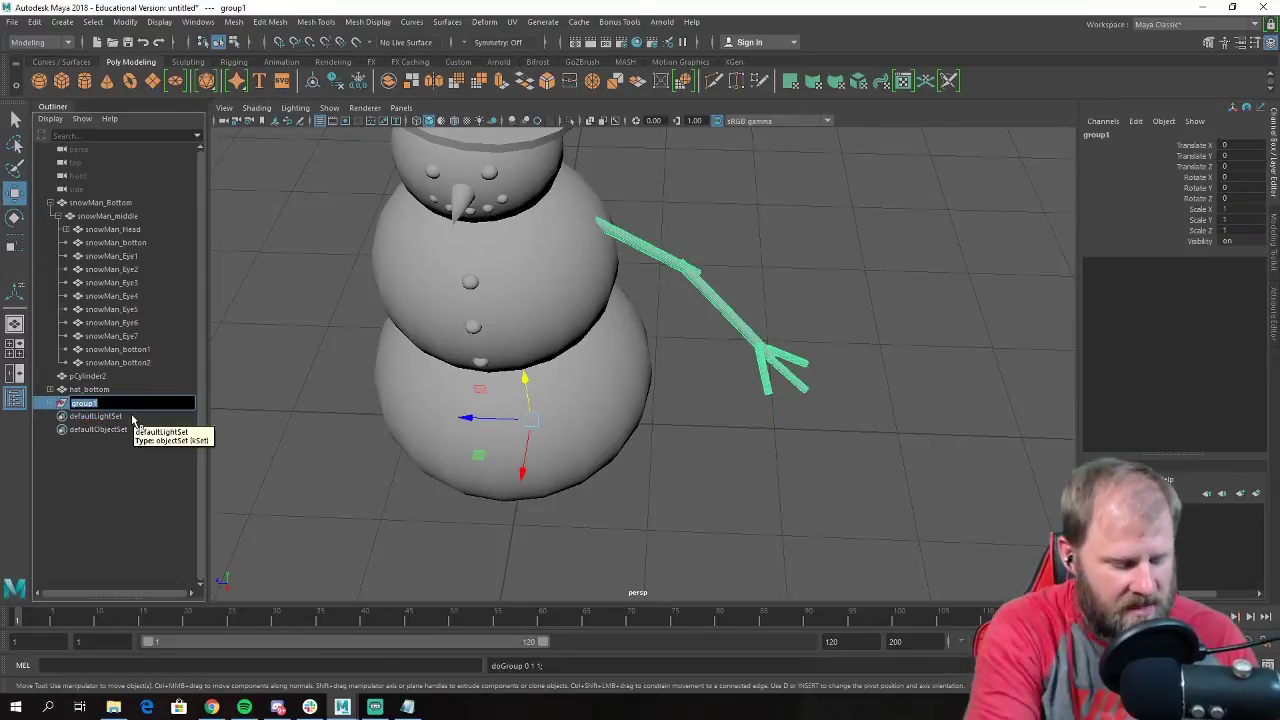
type("arm")
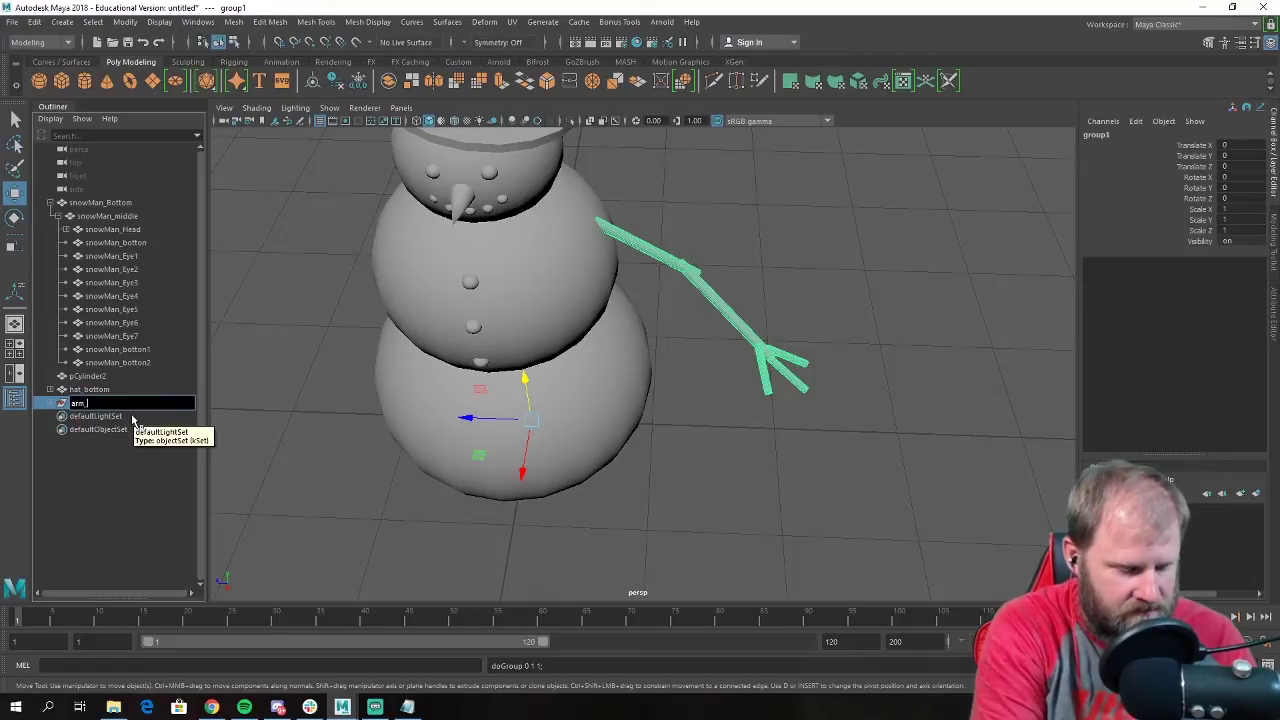
type("_grp")
key("Return")
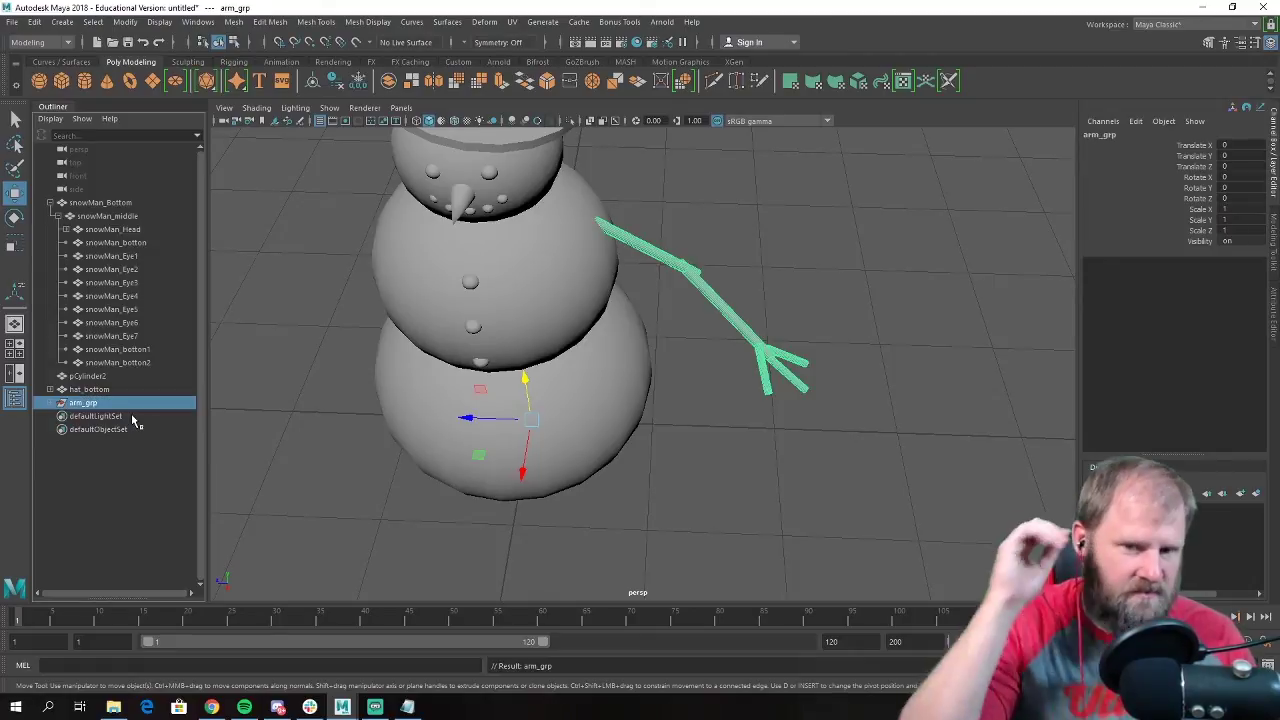
Duplicate arm_grp for the second arm, and undo the stray move of the copy.
left_click_drag(677, 397, 708, 370, "alt")
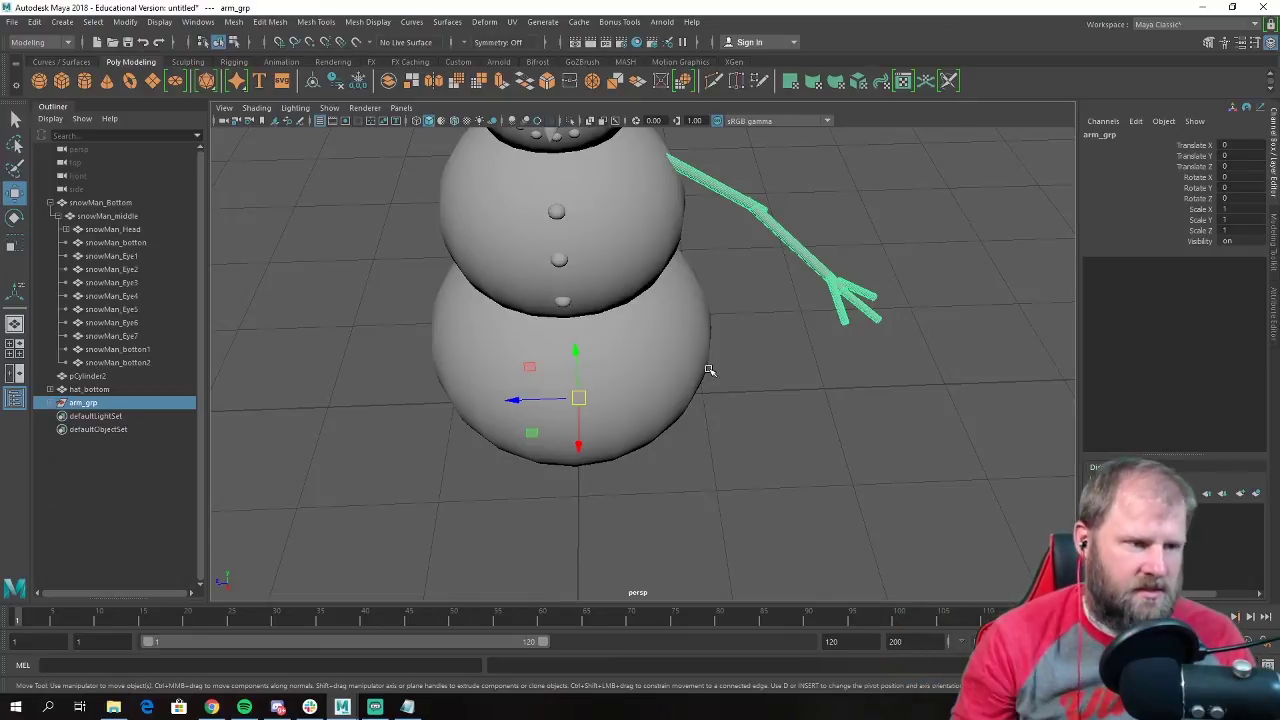
left_click_drag(708, 381, 677, 374, "alt")
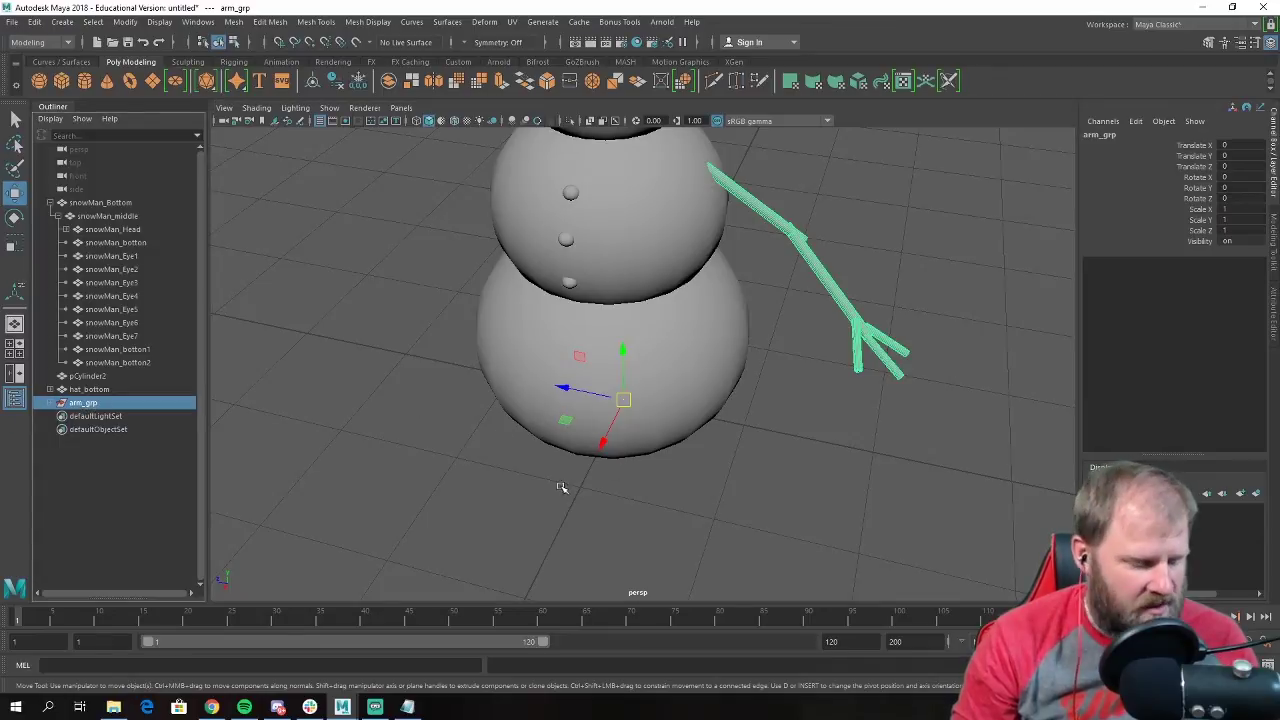
key("ctrl+d")
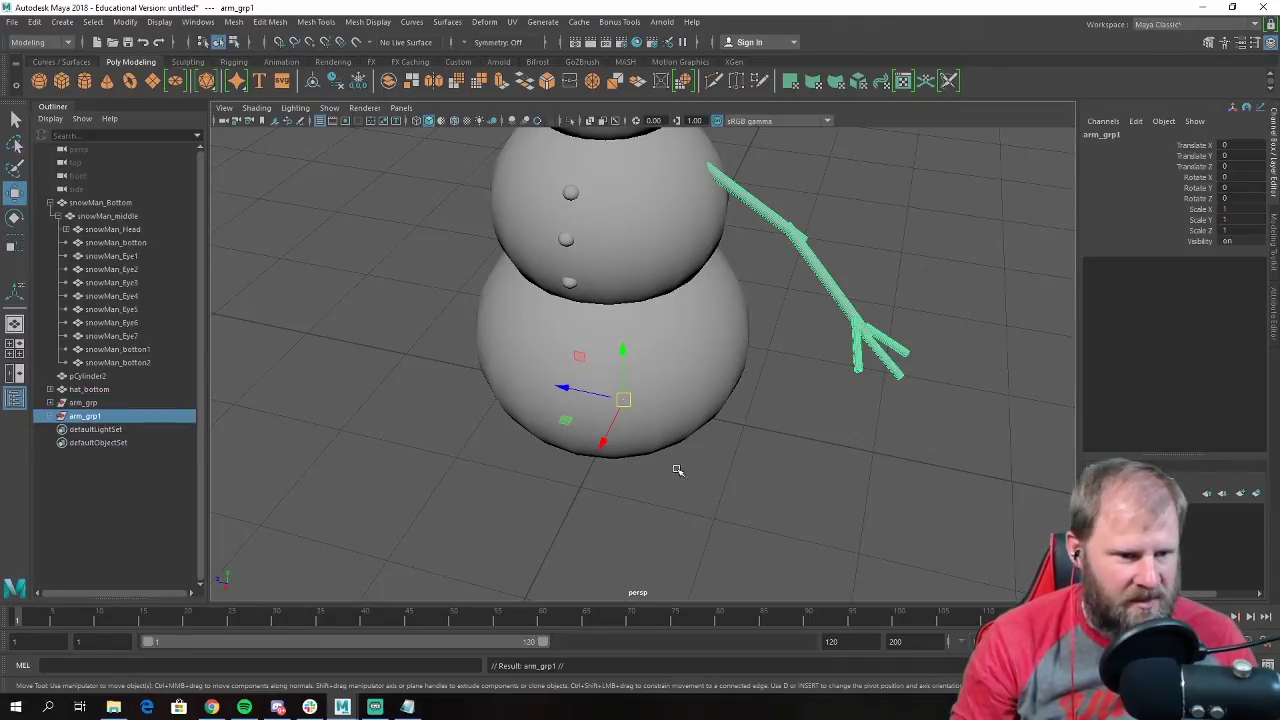
scroll(717, 463, "down", 3)
left_click_drag(557, 376, 593, 380)
key("ctrl+z")
left_click_drag(686, 400, 737, 463, "alt")
scroll(766, 434, "up", 3)
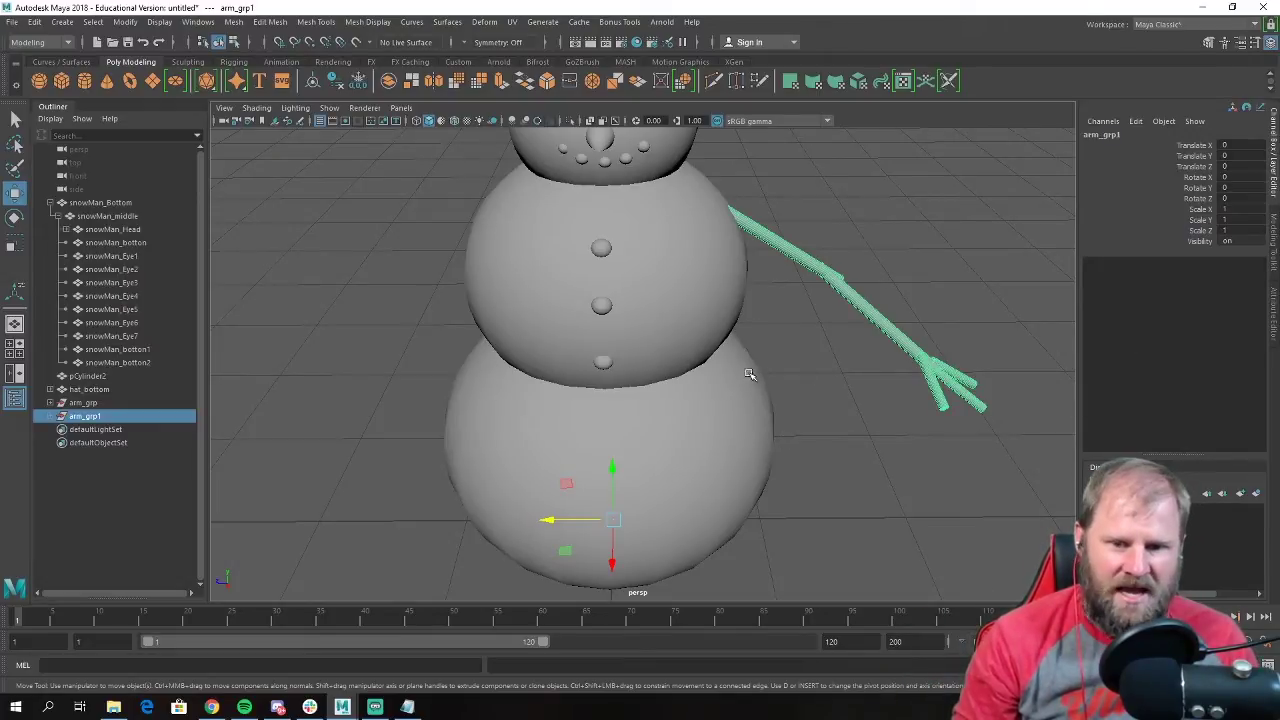
Try mirroring the duplicated arm group with a Scale X of -1, and undo it.
key("e")
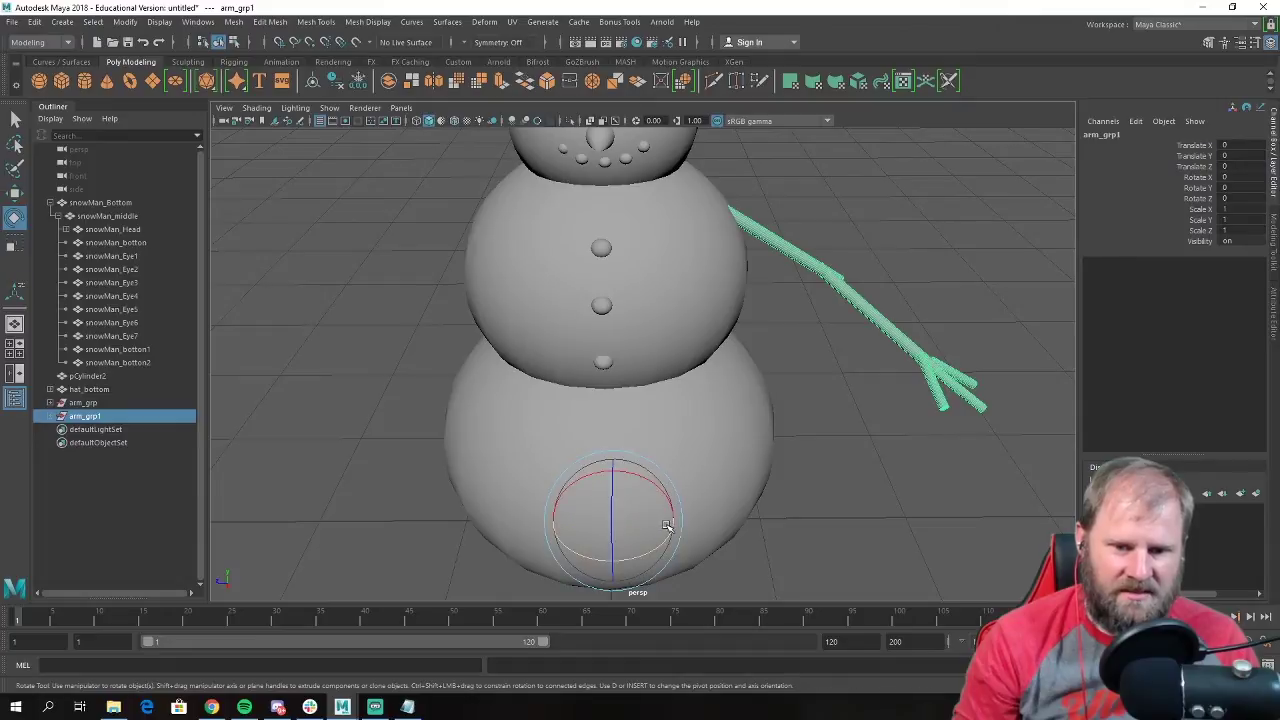
key("r")
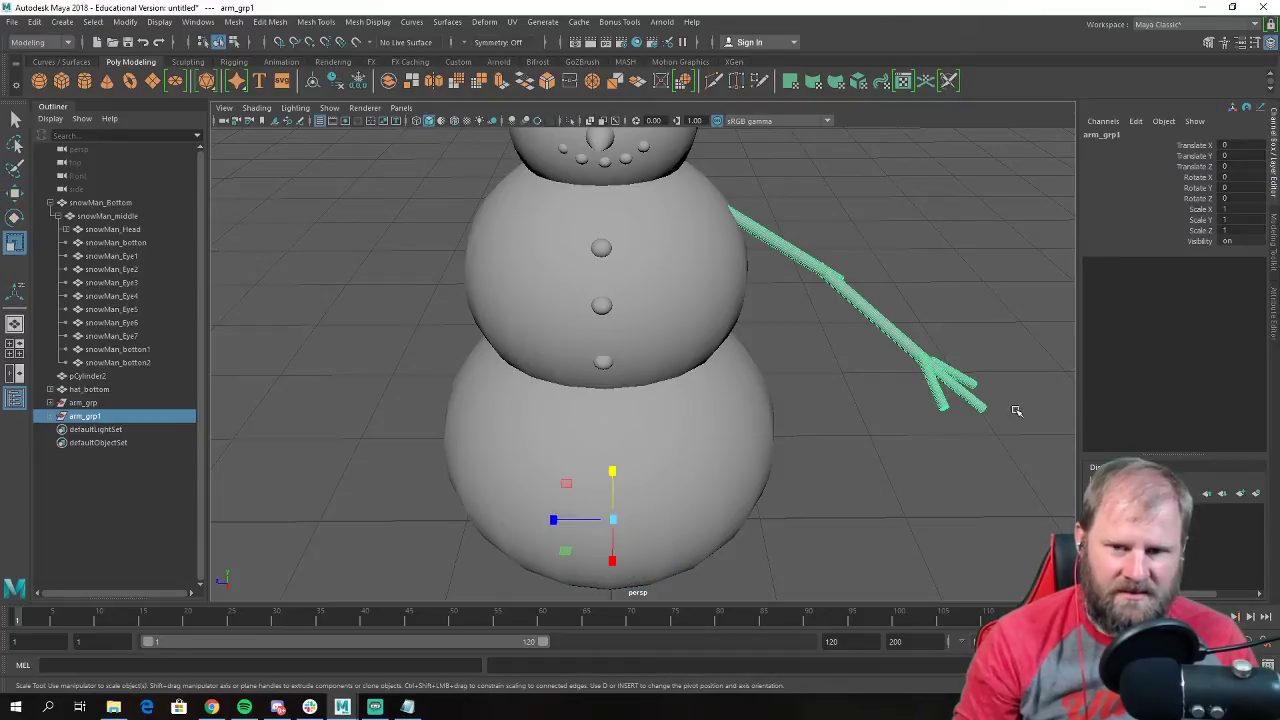
left_click(1236, 209)
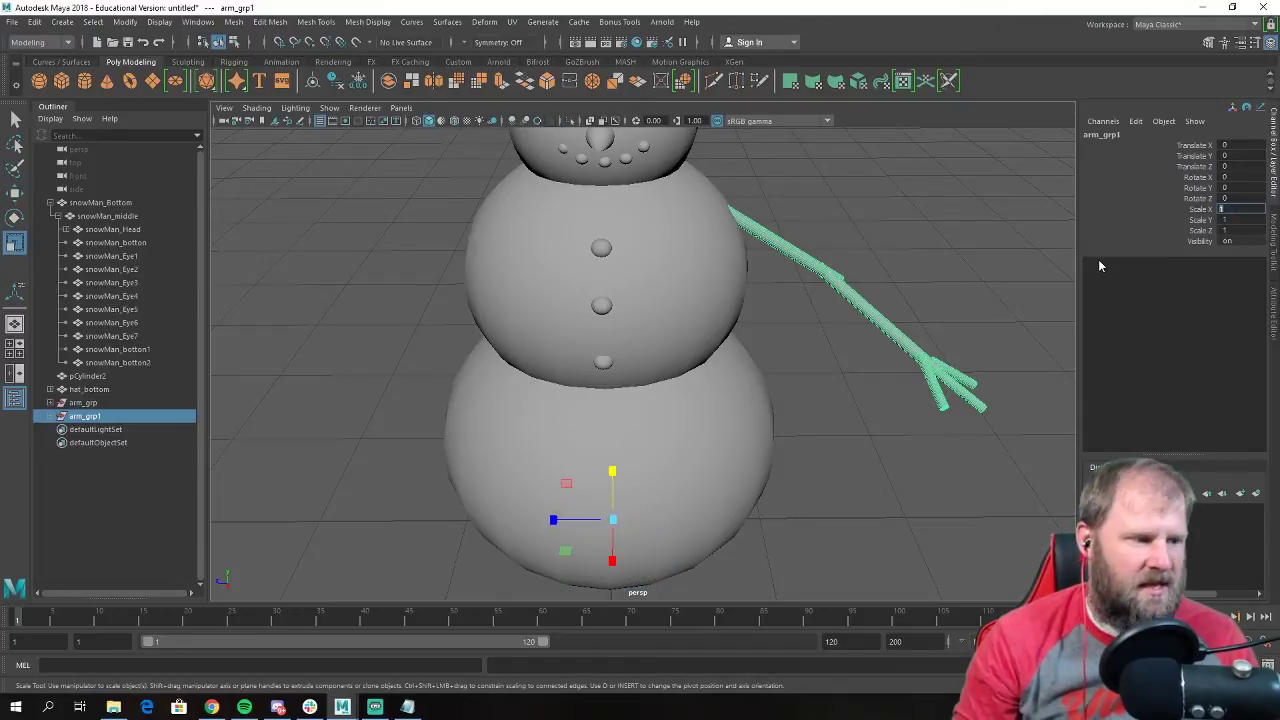
type("-1")
key("Return")
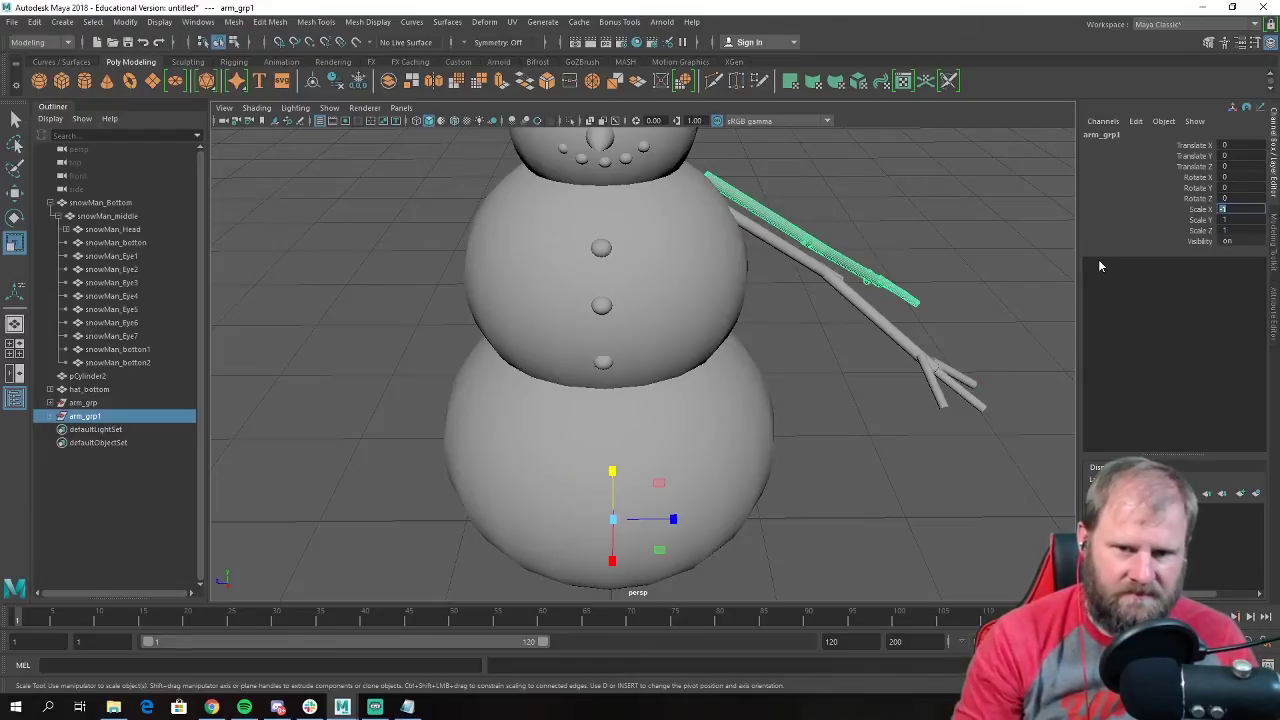
left_click_drag(772, 380, 700, 388, "alt")
key("ctrl+z")
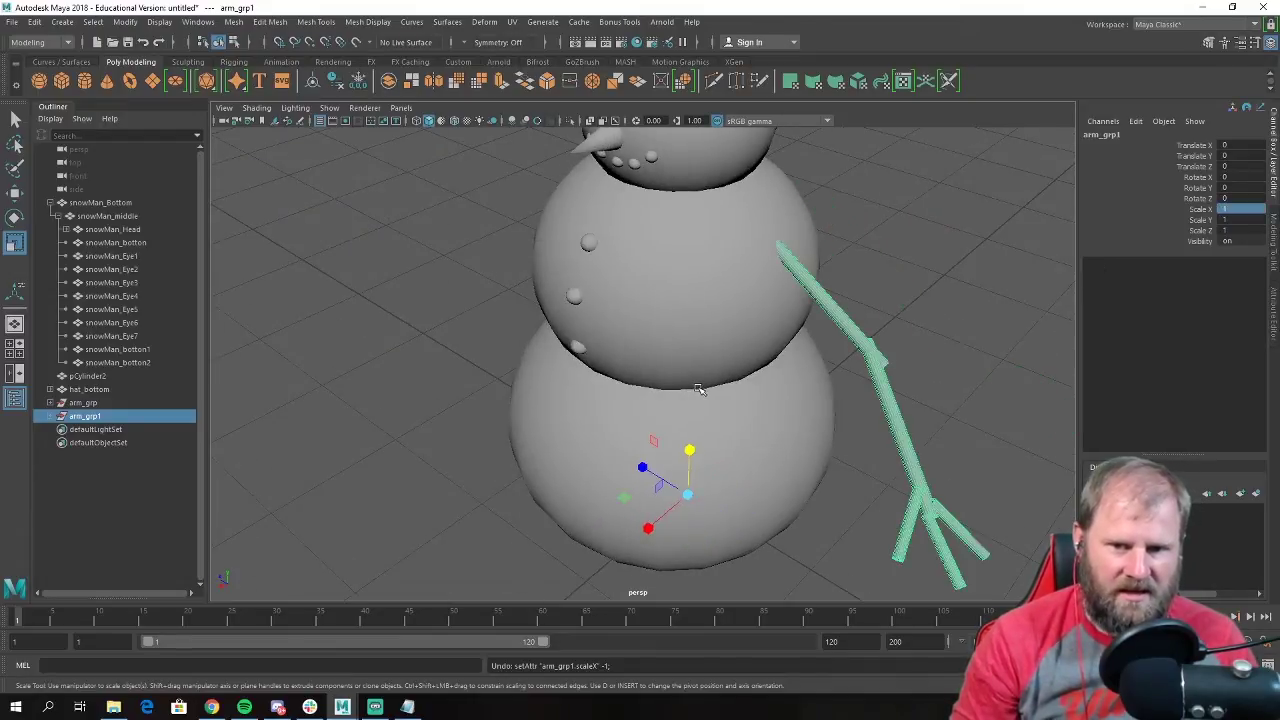
Mirror the duplicated arm group to the snowman's opposite side by setting its Scale Z to -1.
double_click(1226, 230)
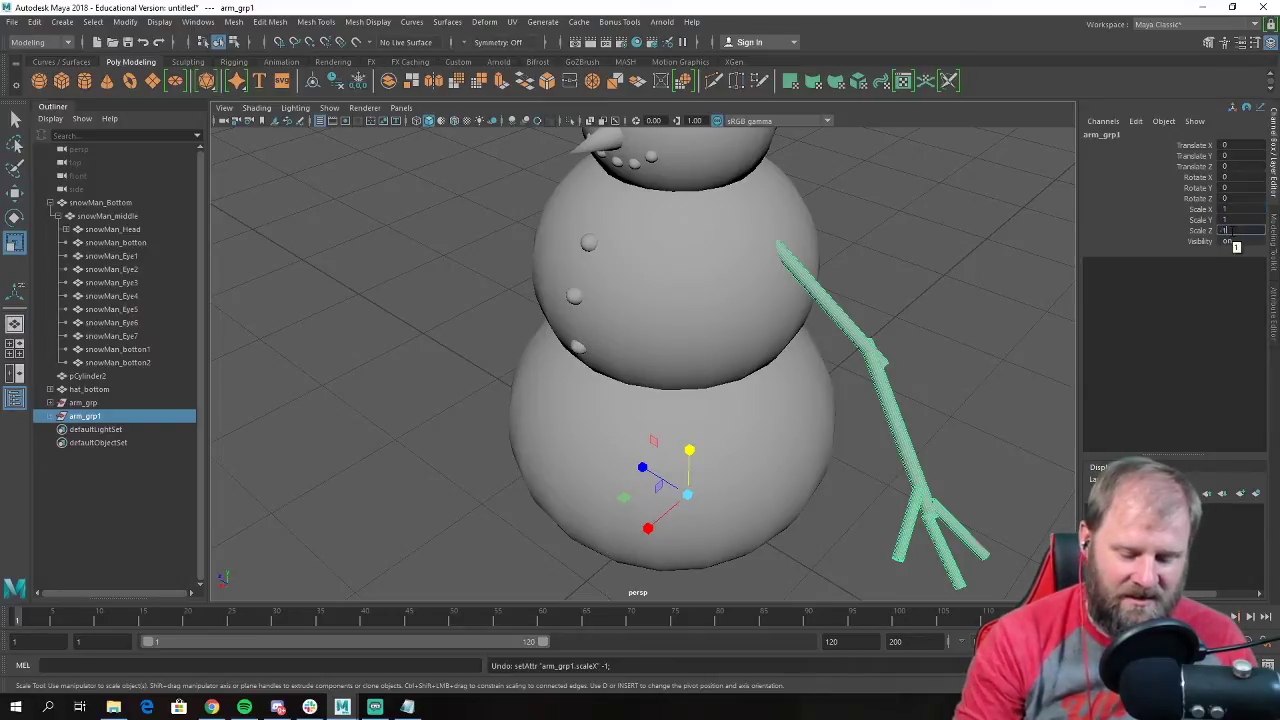
type("-1")
key("Return")
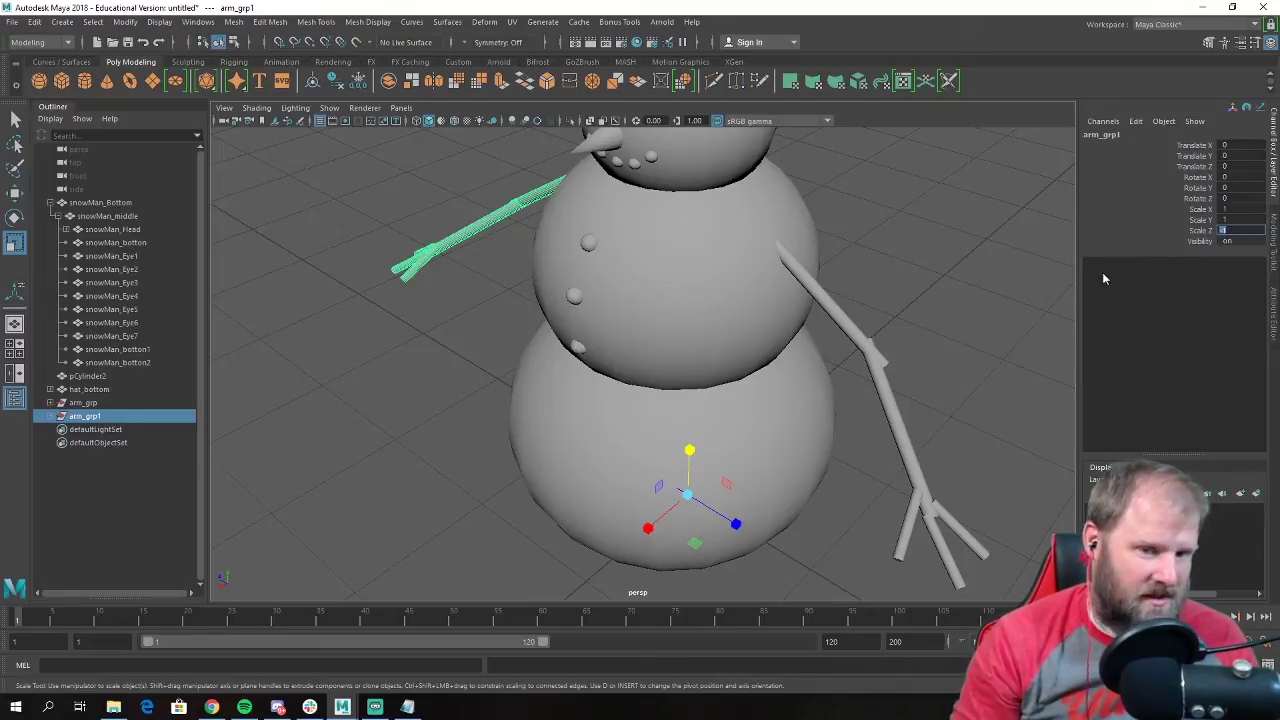
left_click_drag(455, 309, 749, 349, "alt")
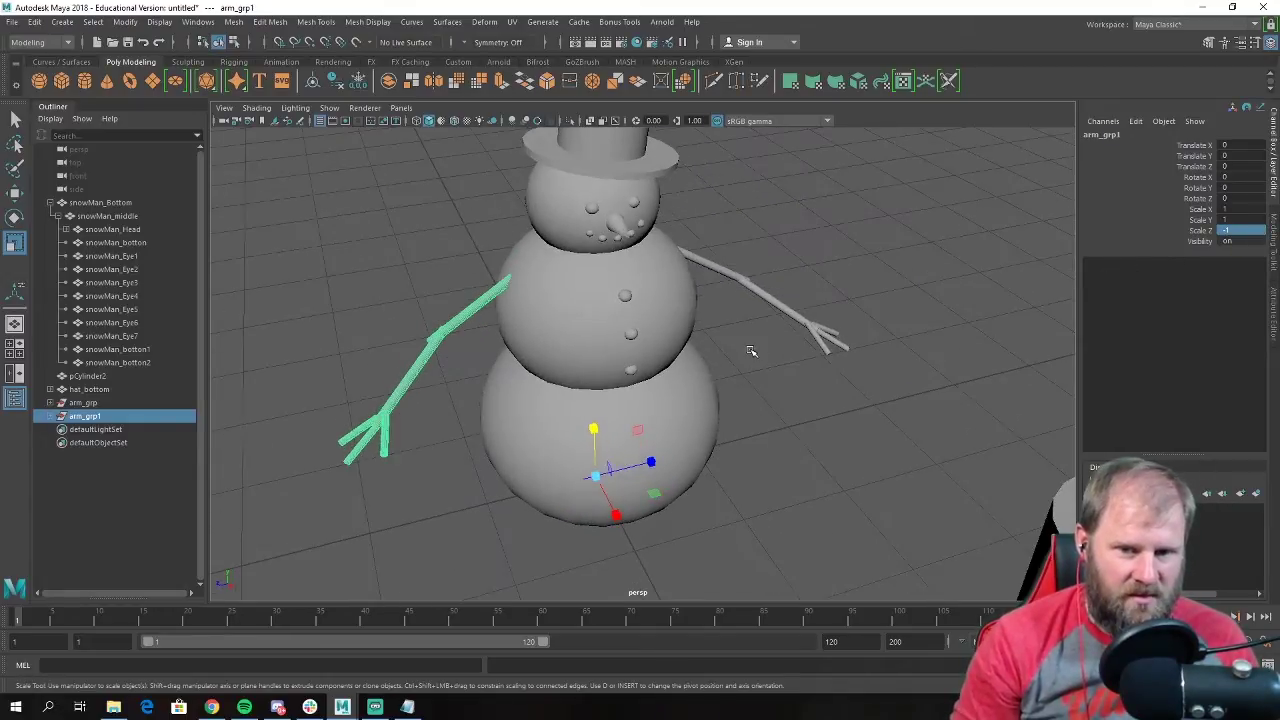
Examine the snowman with both arms and the spare pCylinder2 from several angles.
left_click(790, 360)
key("w")
scroll(819, 374, "down", 5)
left_click_drag(823, 380, 715, 360, "alt")
left_click(695, 340)
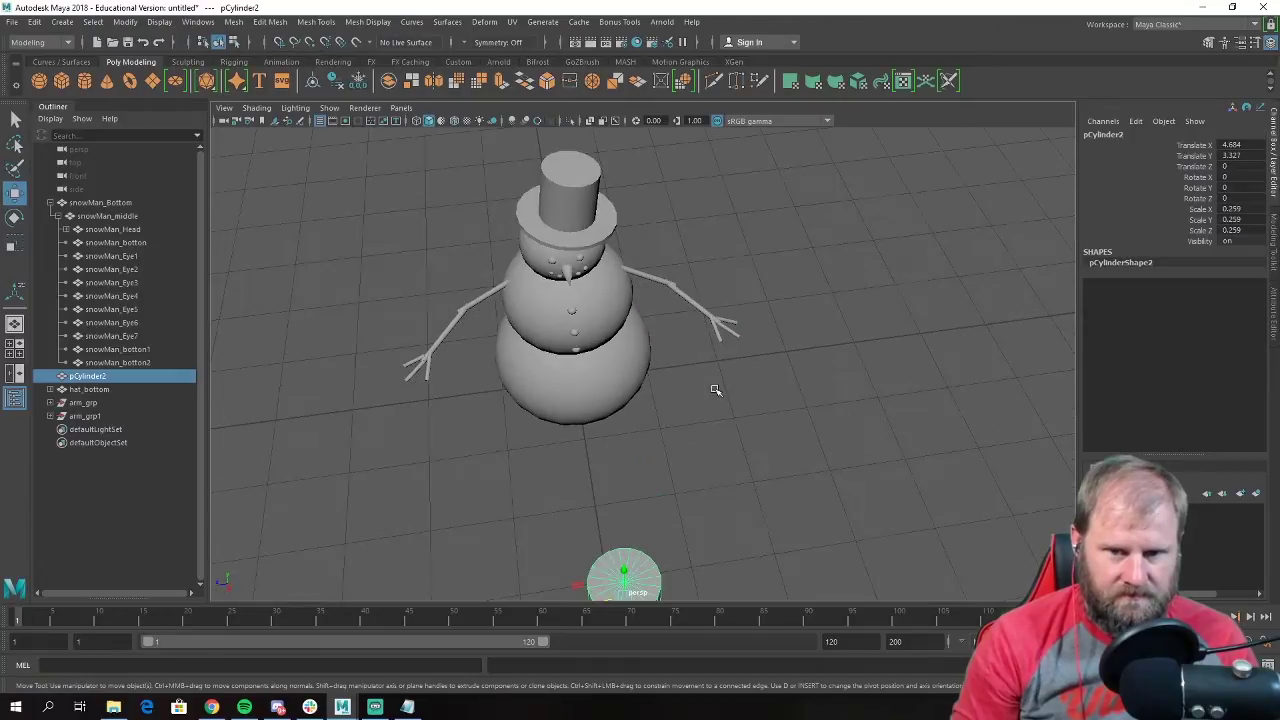
key("f")
scroll(709, 306, "down", 5)
left_click_drag(733, 295, 747, 281, "alt")
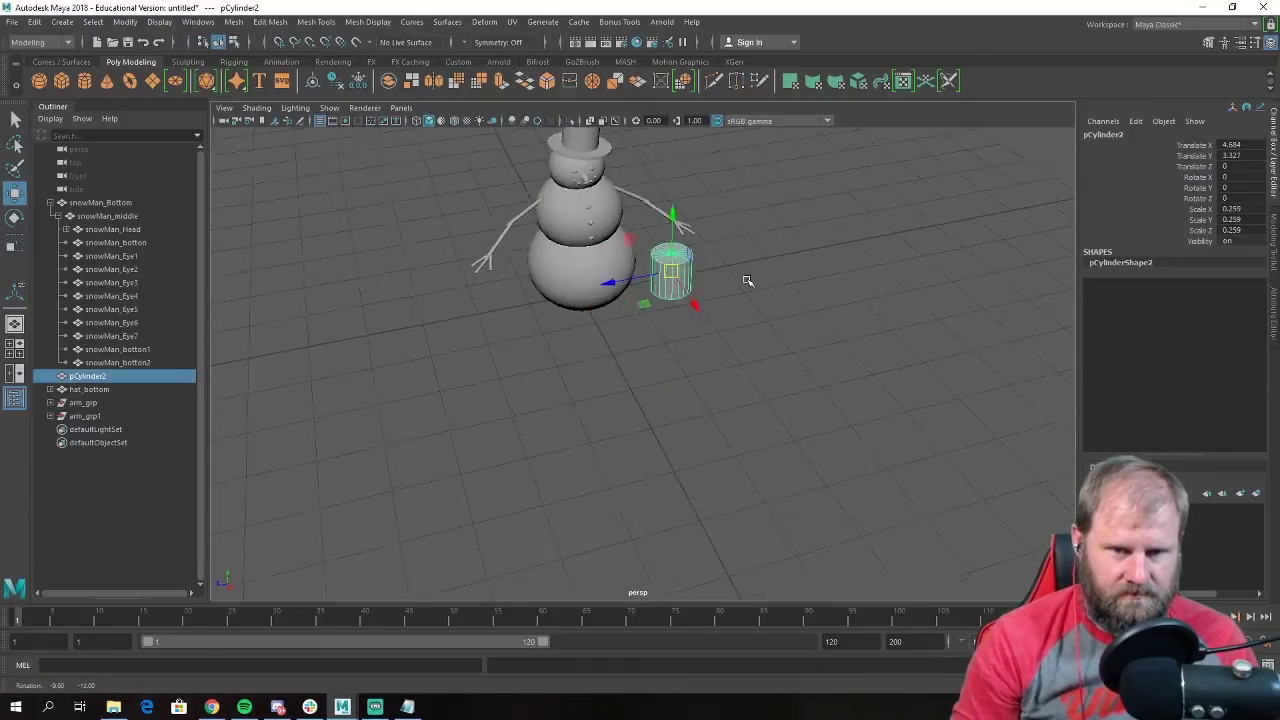
left_click(745, 281)
right_click_drag(740, 280, 797, 423, "alt")
left_click_drag(797, 423, 800, 396, "alt")
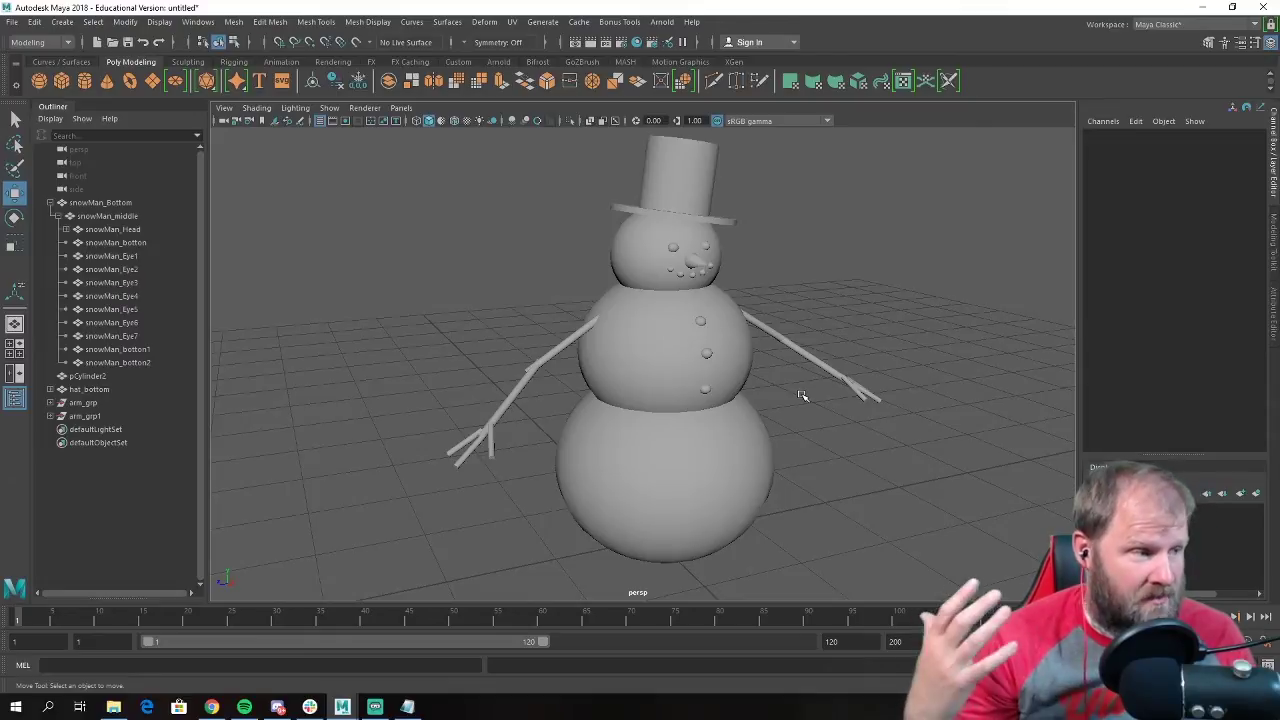
Expand arm_grp and parent the three fingers arm_03, arm_04, and arm_05 to the forearm arm_02.
left_click_drag(853, 380, 709, 484, "alt")
left_click(640, 471)
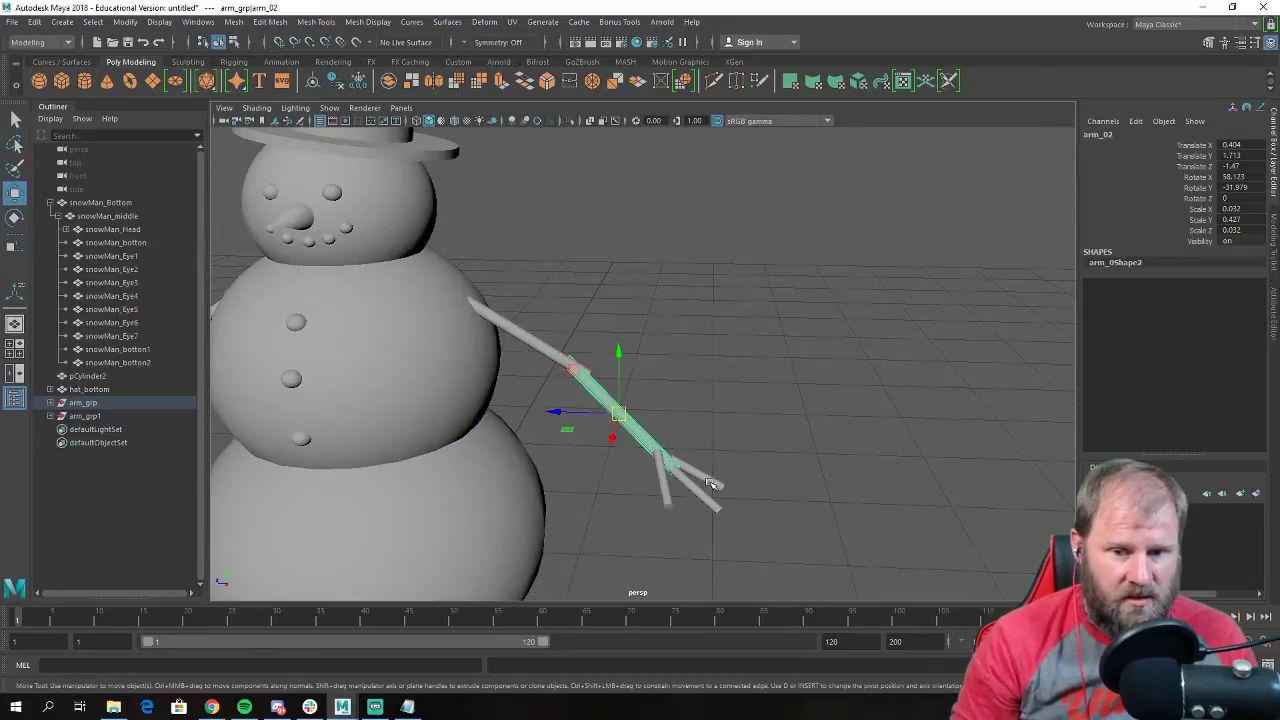
left_click(51, 403)
left_click_drag(752, 545, 640, 505)
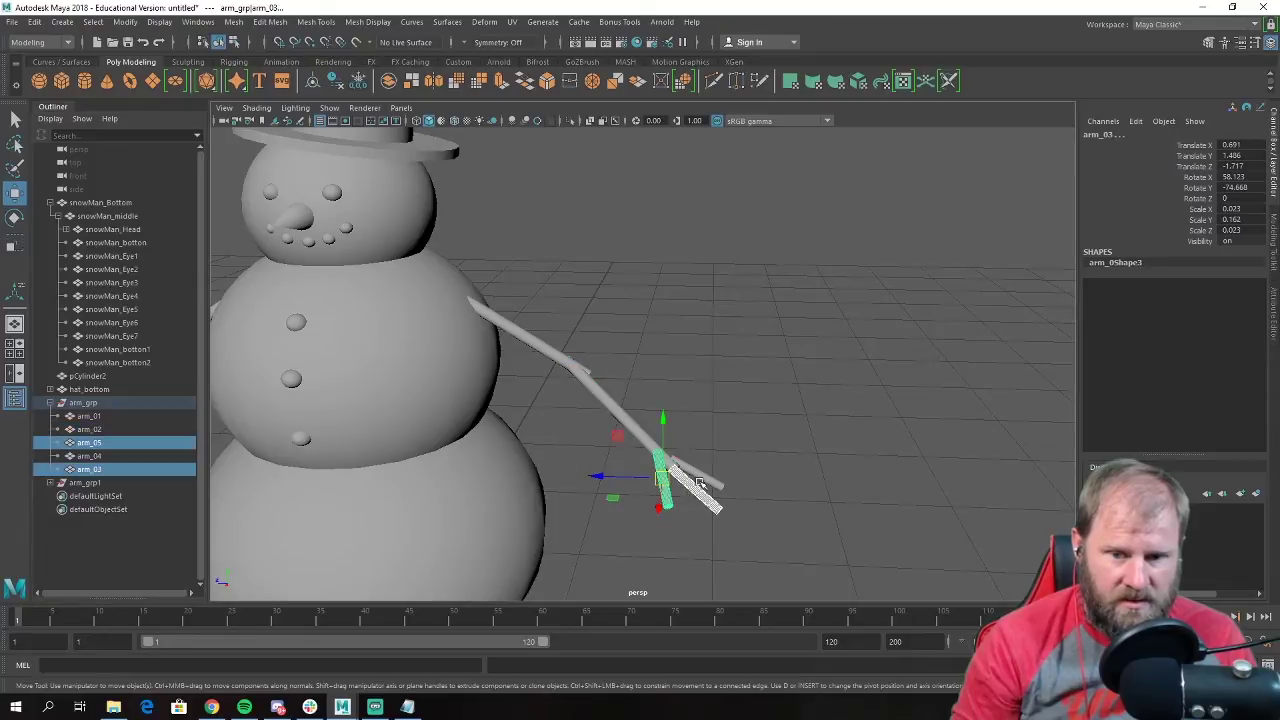
left_click_drag(725, 520, 650, 465, "shift")
middle_click_drag(117, 462, 90, 430)
Rotate the forearm arm_02 with its fingers upward at the elbow into a raised, waving pose, and clear the selection.
left_click(88, 429)
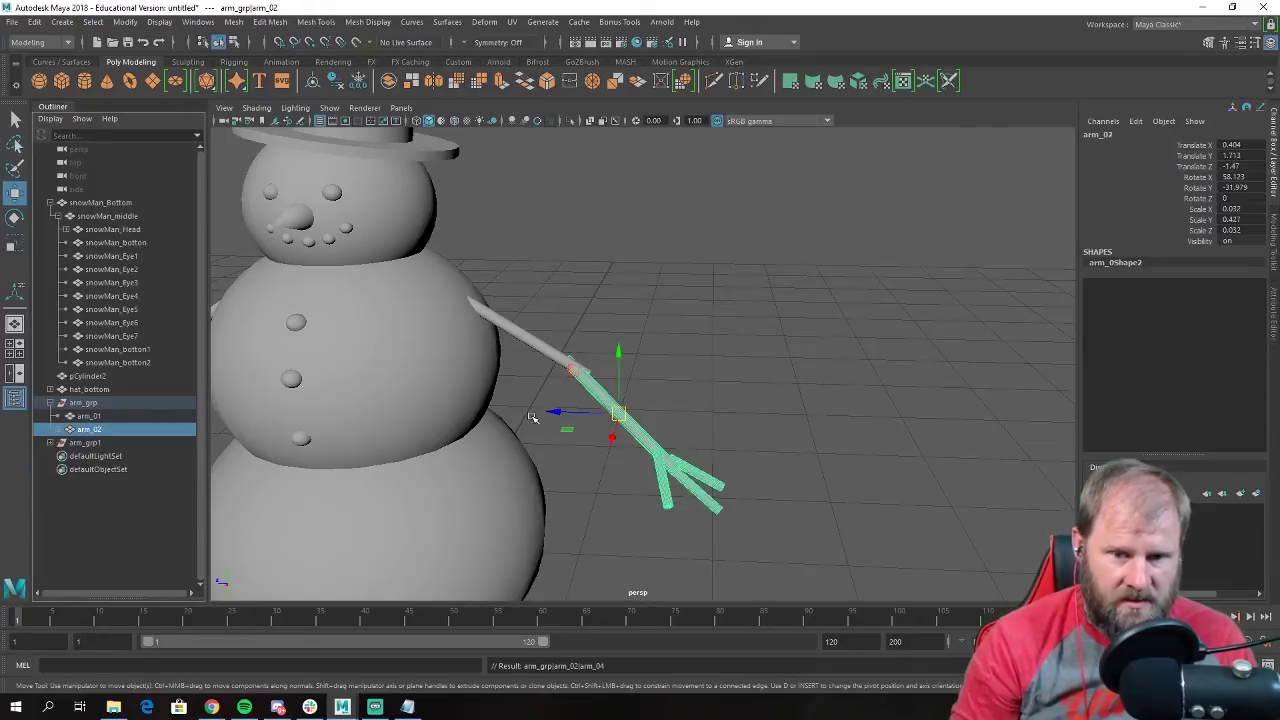
key("e")
left_click_drag(648, 398, 632, 298)
key("w")
left_click_drag(669, 363, 543, 323, "alt")
left_click(537, 302)
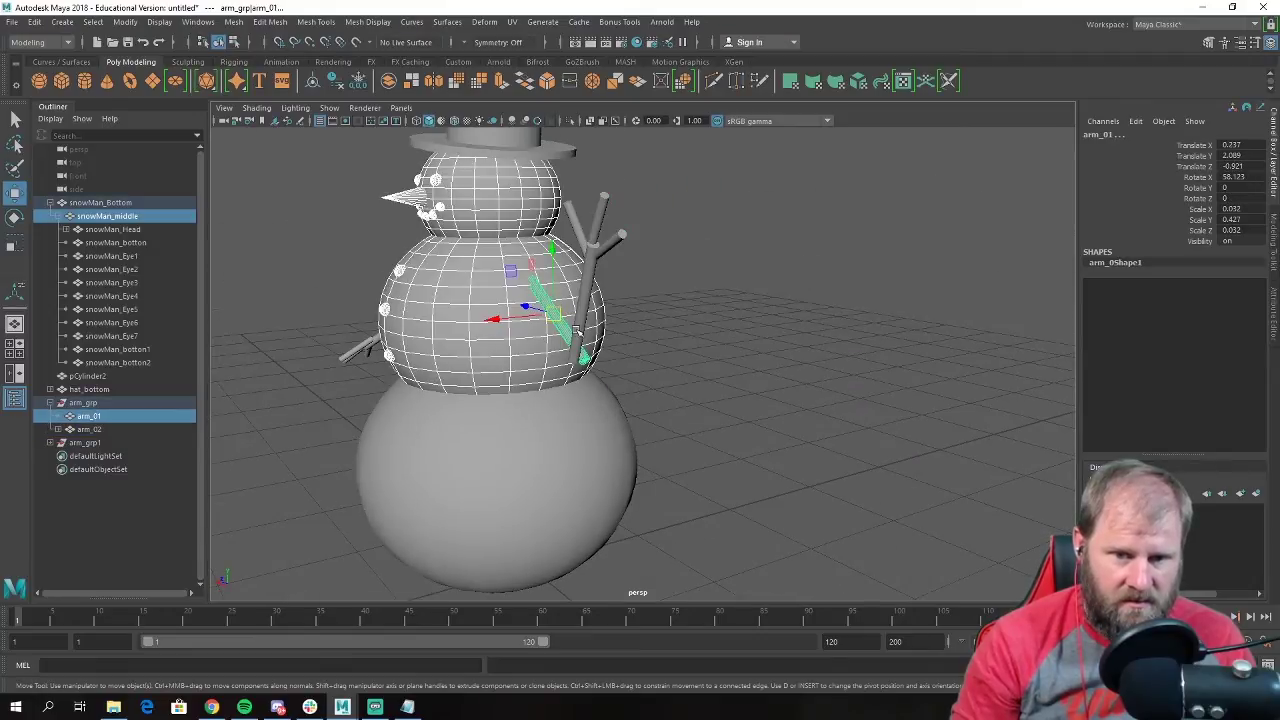
left_click(578, 330)
left_click_drag(537, 302, 846, 386)
left_click(727, 370)
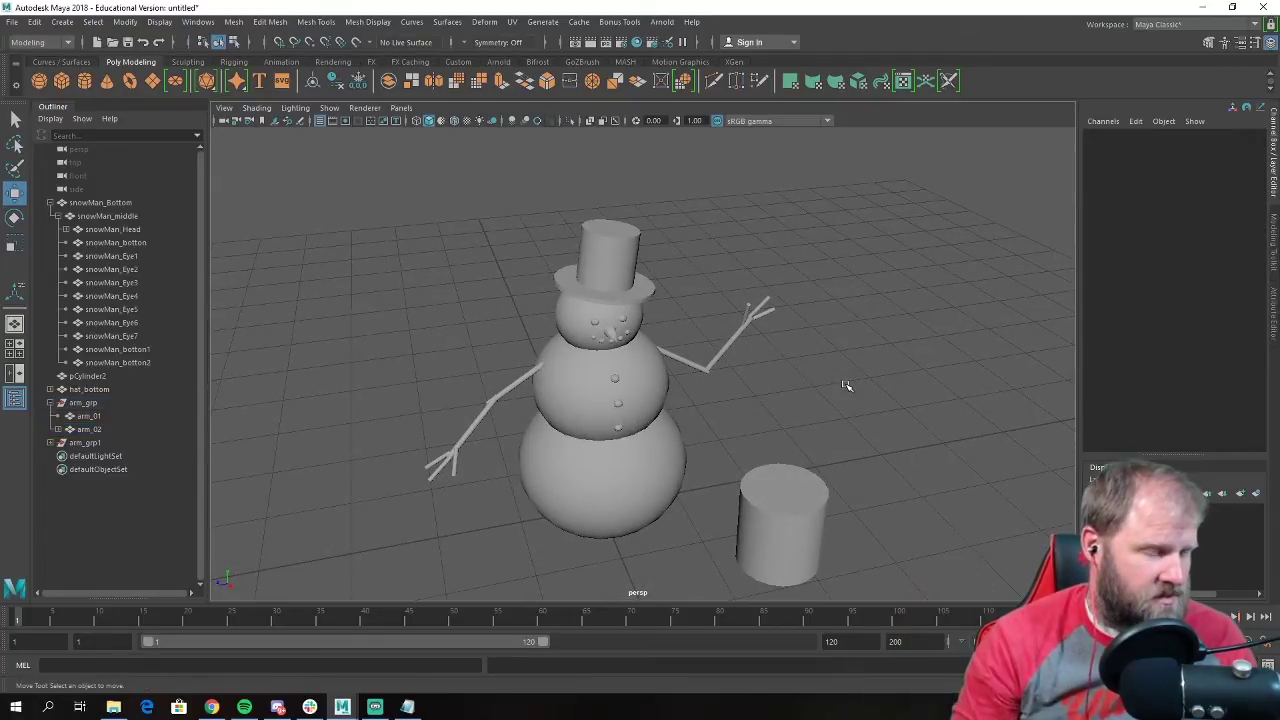
Scale pCylinder2 down uniformly to about 0.063 and move it in front of the snowman's face as a pipe bowl.
mouse_move(786, 380)
left_mouse_down("alt")
mouse_move(706, 366)
mouse_move(783, 359)
left_mouse_up("alt")
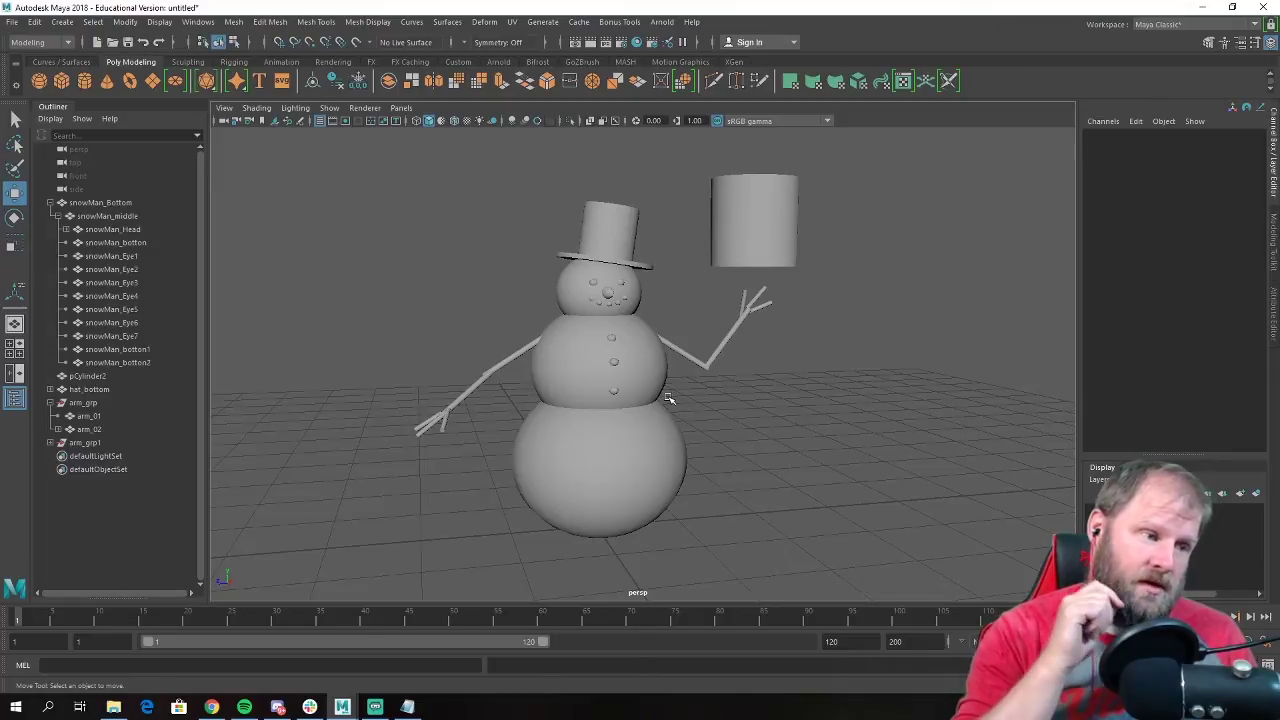
left_click(758, 222)
left_click_drag(758, 222, 835, 274, "alt")
left_click_drag(822, 289, 795, 388, "alt")
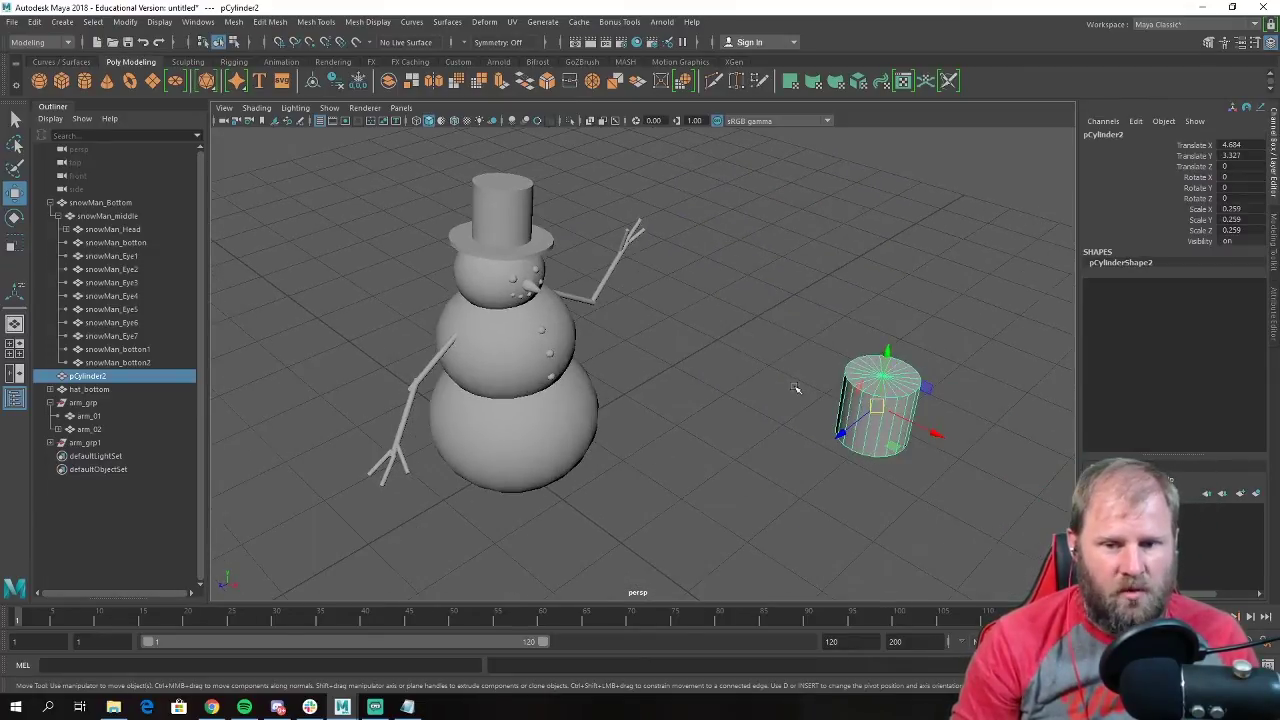
left_click_drag(929, 434, 593, 236)
right_click_drag(593, 236, 594, 343, "alt")
left_click_drag(557, 223, 570, 384)
key("r")
key("w")
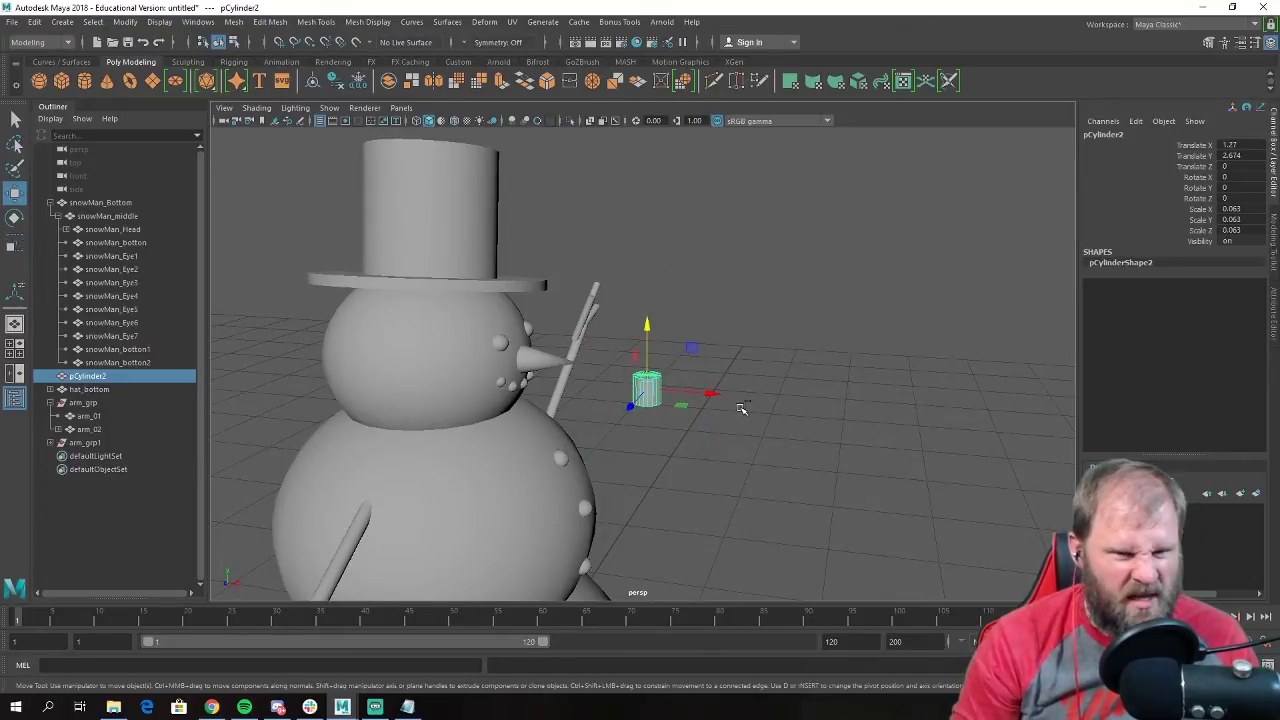
Duplicate the small cylinder, move the copy toward the face, and set its Rotate Z to 90.
key("ctrl+d")
left_click_drag(708, 394, 675, 416)
key("e")
key("r")
key("e")
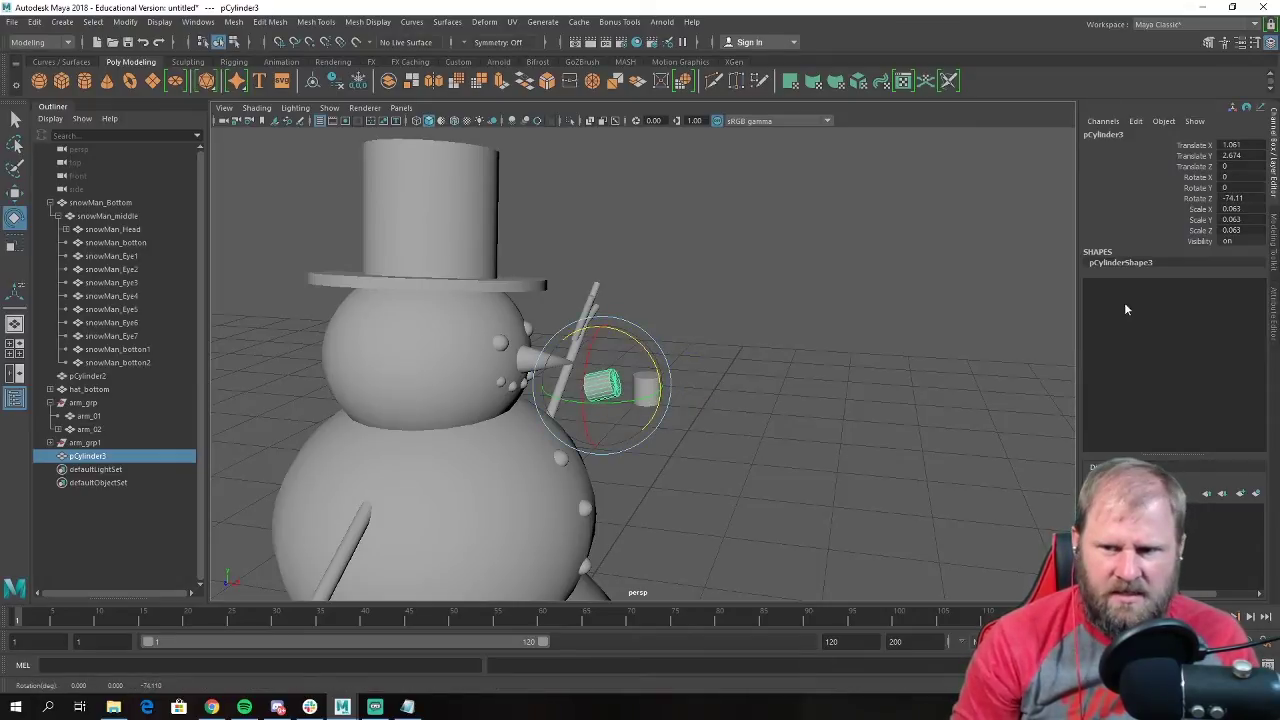
double_click(1230, 198)
type("90")
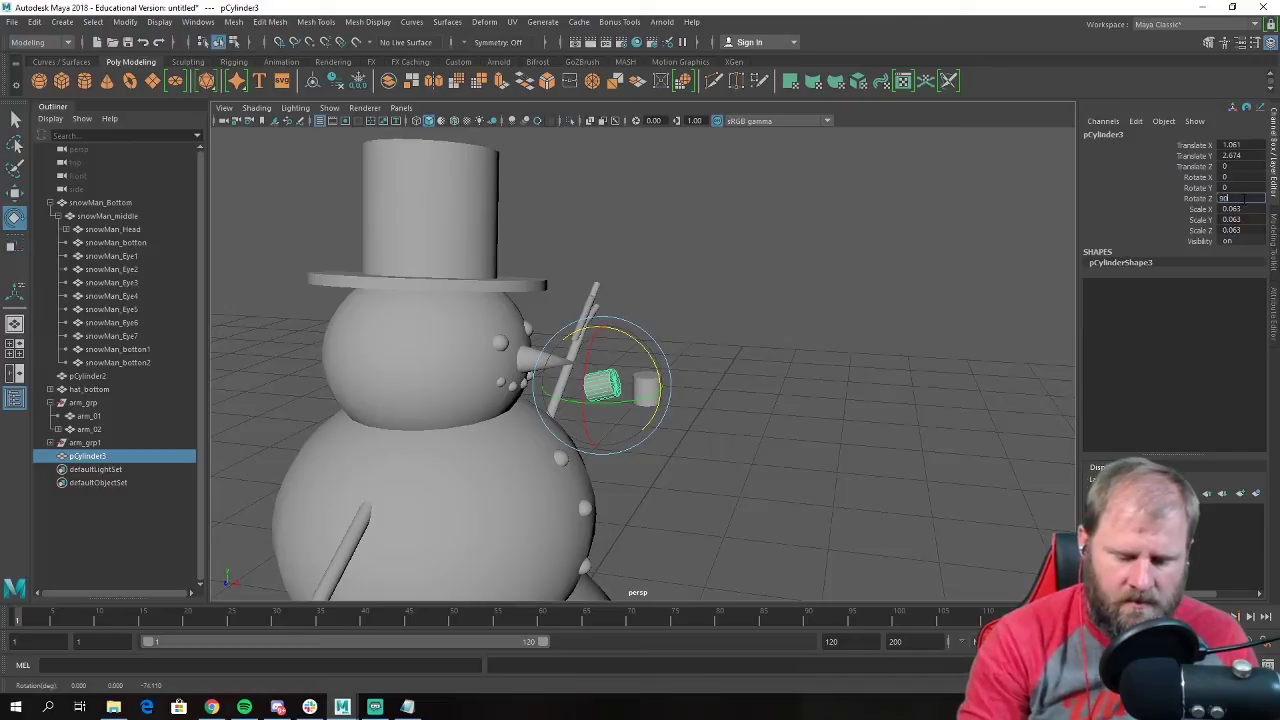
key("Return")
scroll(771, 437, "up", 5)
key("w")
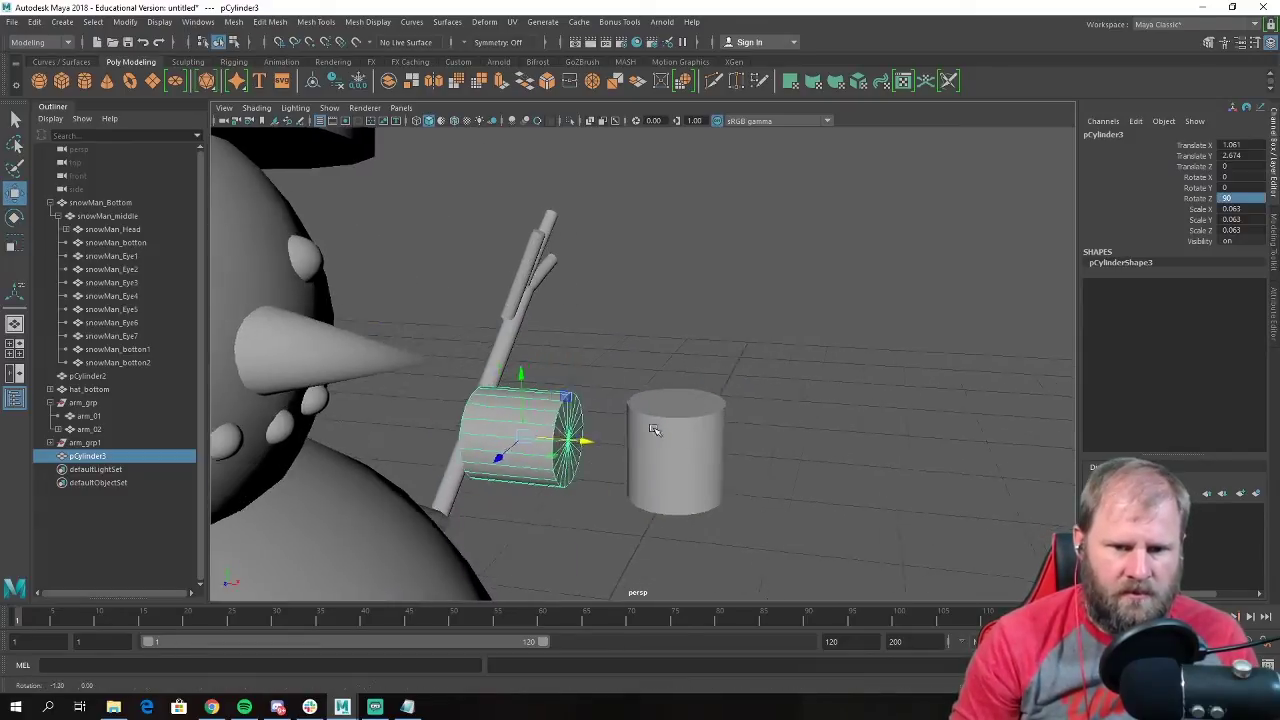
Scale the horizontal cylinder into a thin pipe stem, about 0.013 in X and Z and 0.084 in Y.
key("e")
left_click_drag(654, 430, 314, 421, "alt")
key("r")
key("w")
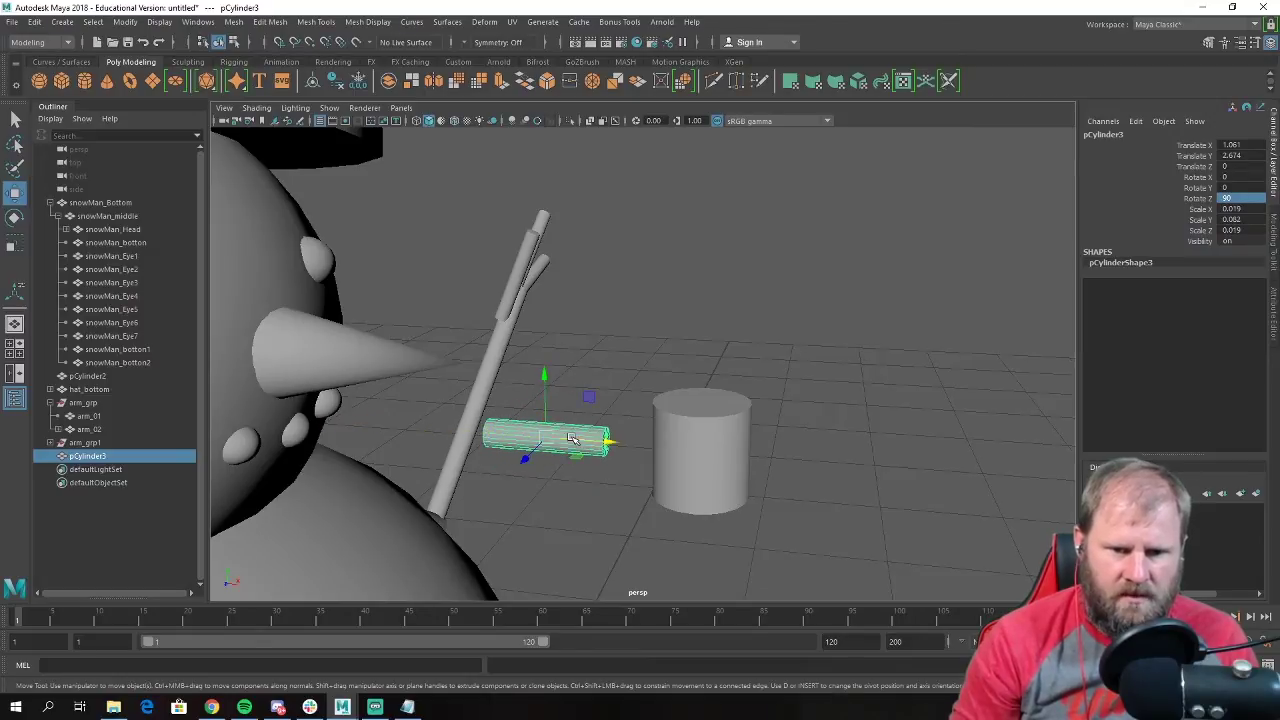
key("e")
key("r")
left_click_drag(547, 437, 464, 431)
key("w")
key("e")
key("r")
key("w")
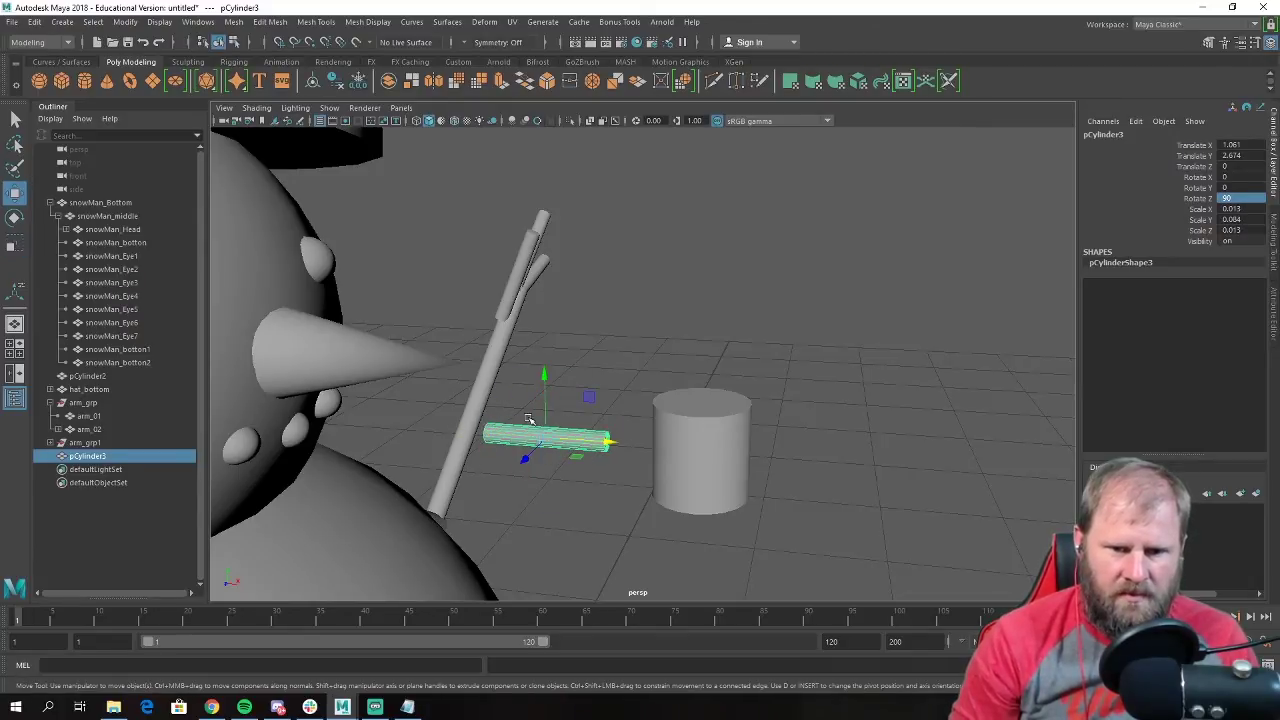
Move the stem against the lower side of the bowl and lengthen it to a Scale Y of about 0.172.
left_click_drag(609, 442, 677, 446)
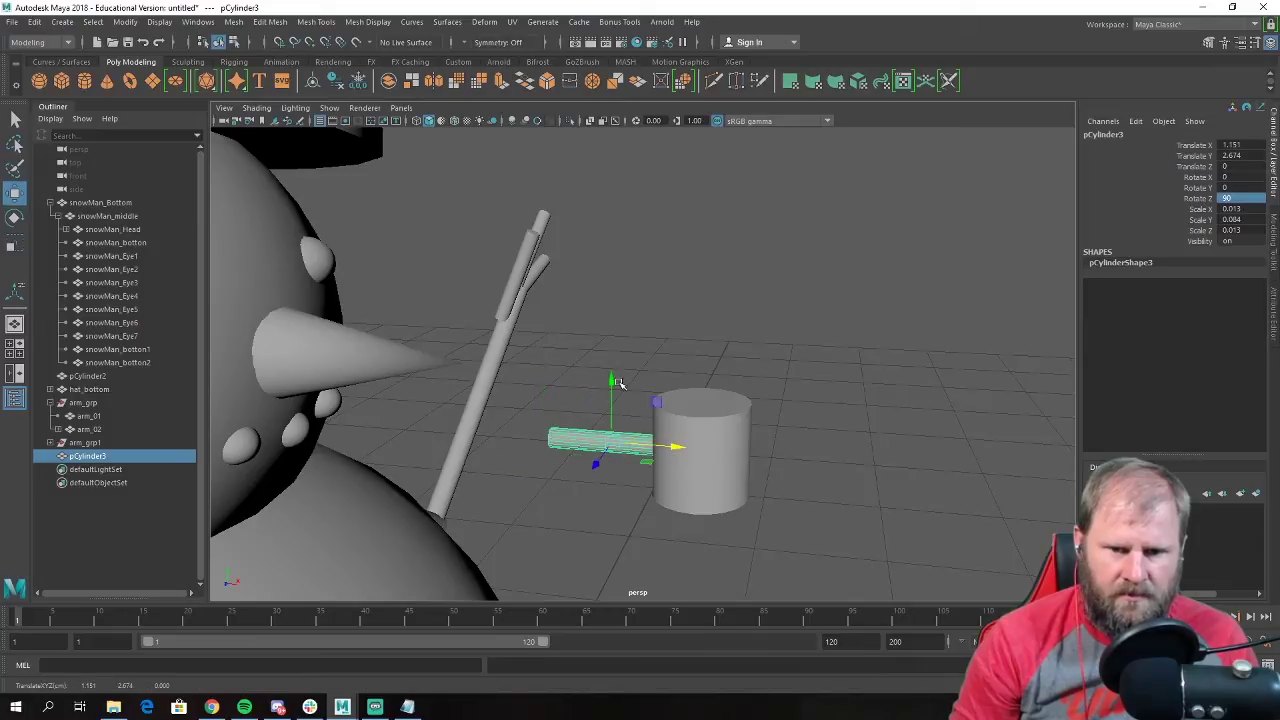
left_click_drag(613, 388, 612, 412)
key("r")
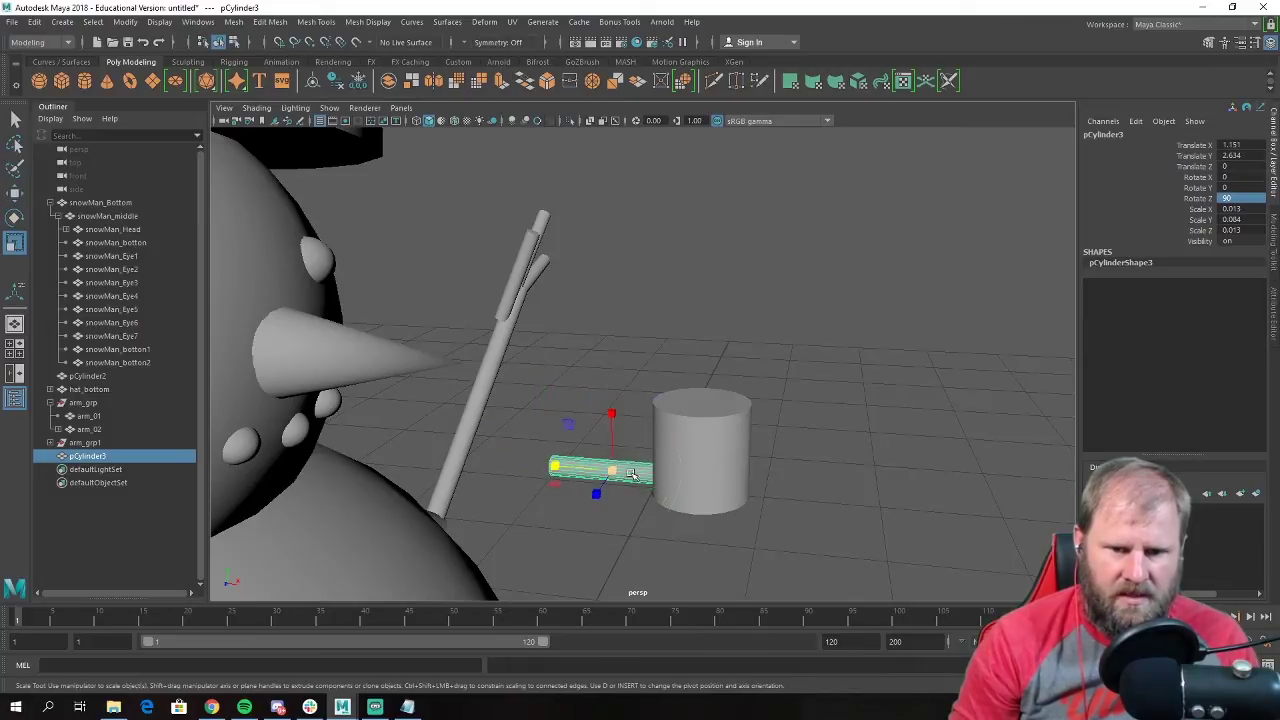
left_click_drag(541, 462, 495, 462)
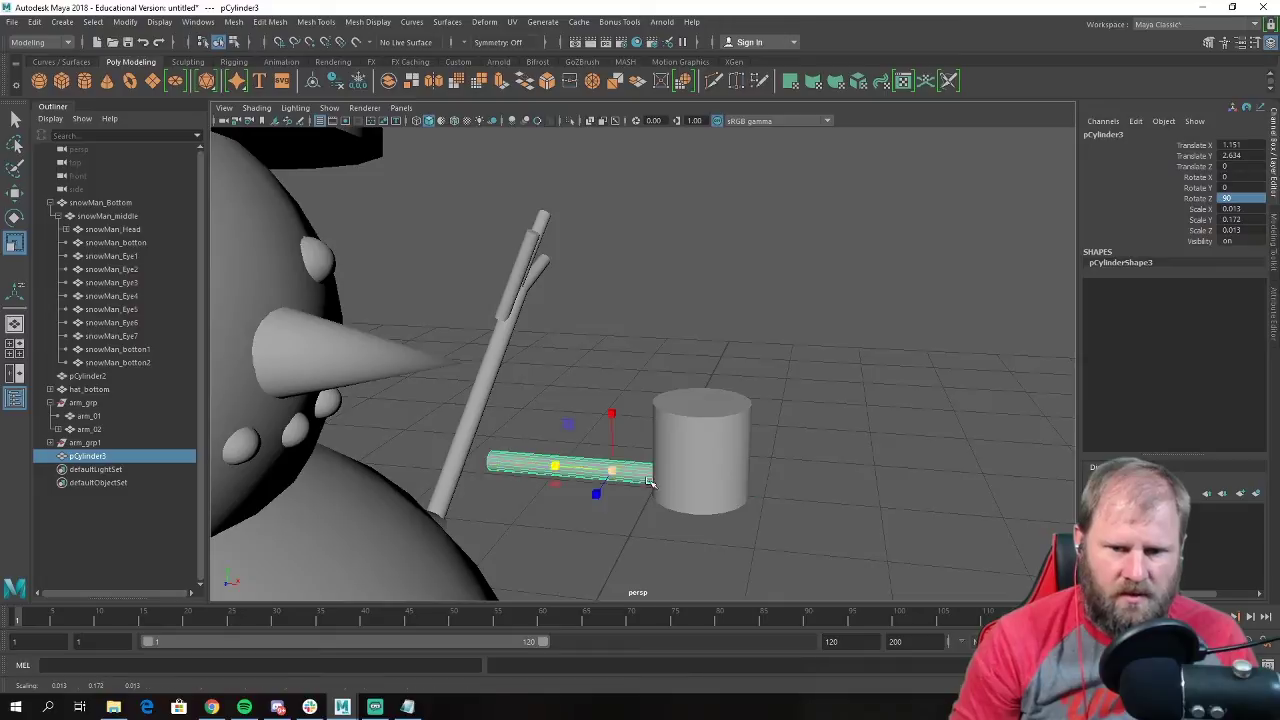
key("w")
left_click(829, 486)
left_click_drag(829, 486, 580, 431, "alt")
scroll(575, 427, "up", 2)
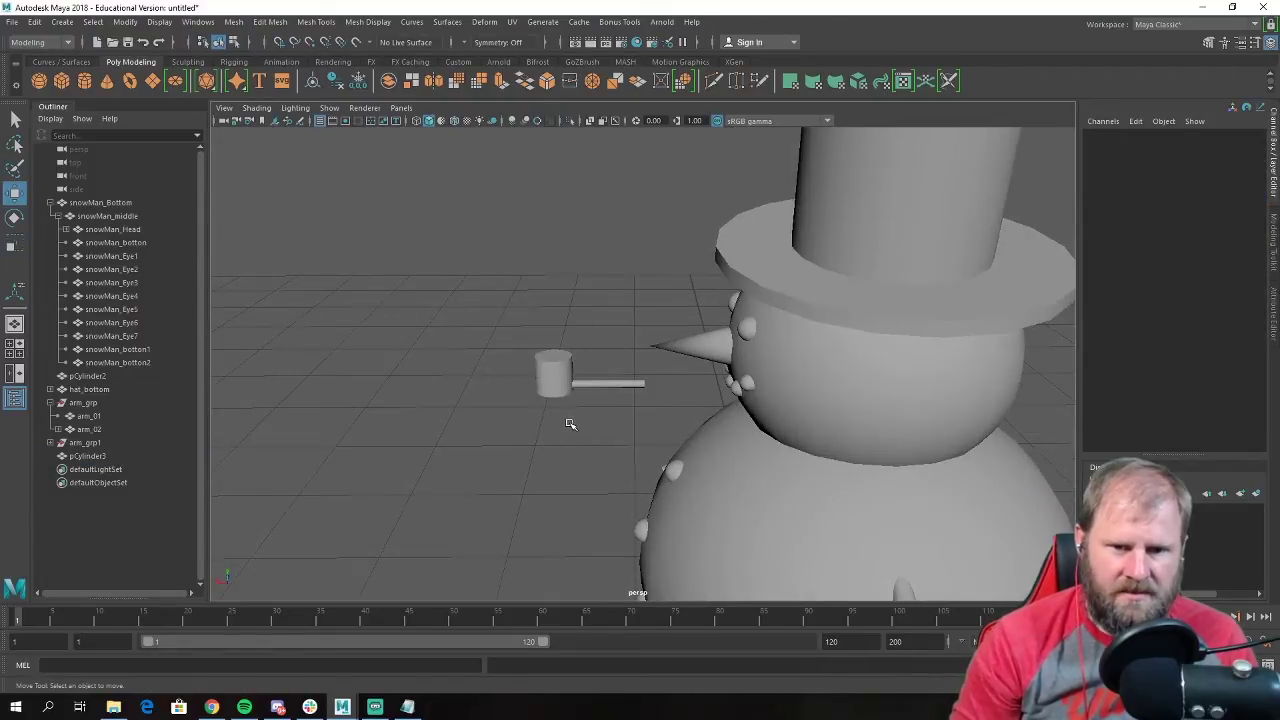
Rename the bowl cylinder pipe_01 and the stem cylinder pipe_02.
left_click(548, 388)
key("f")
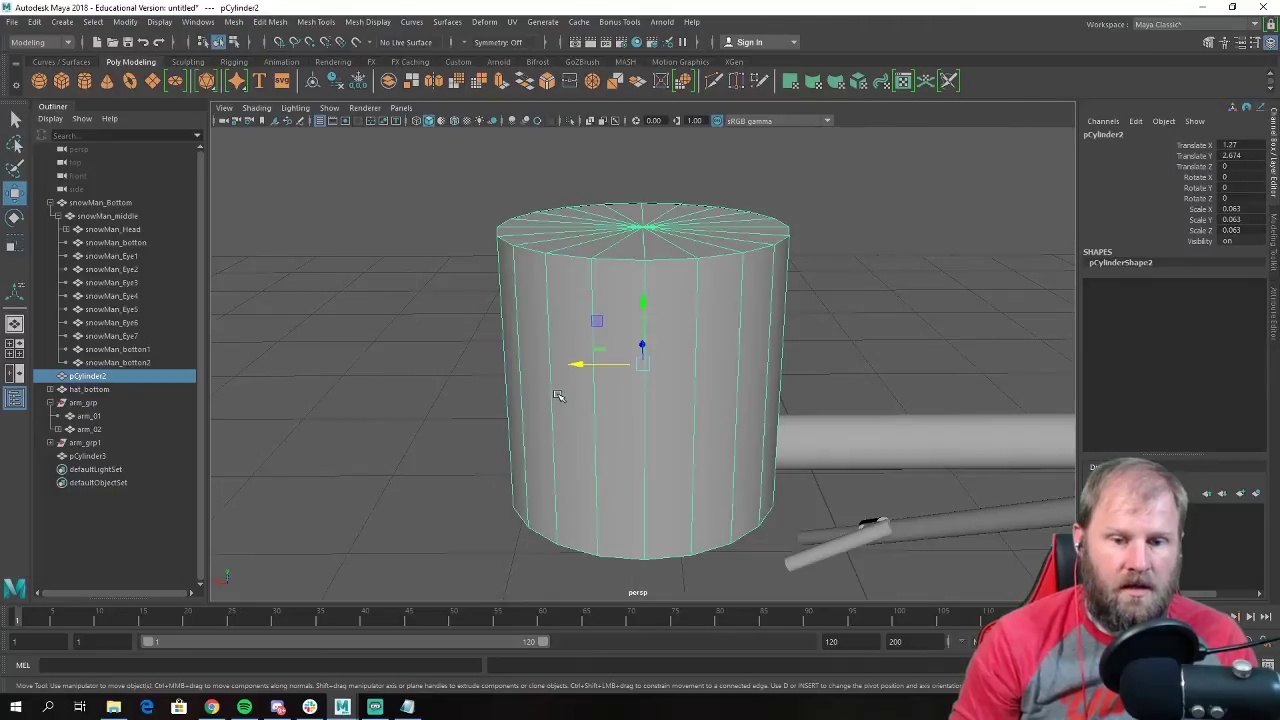
double_click(92, 377)
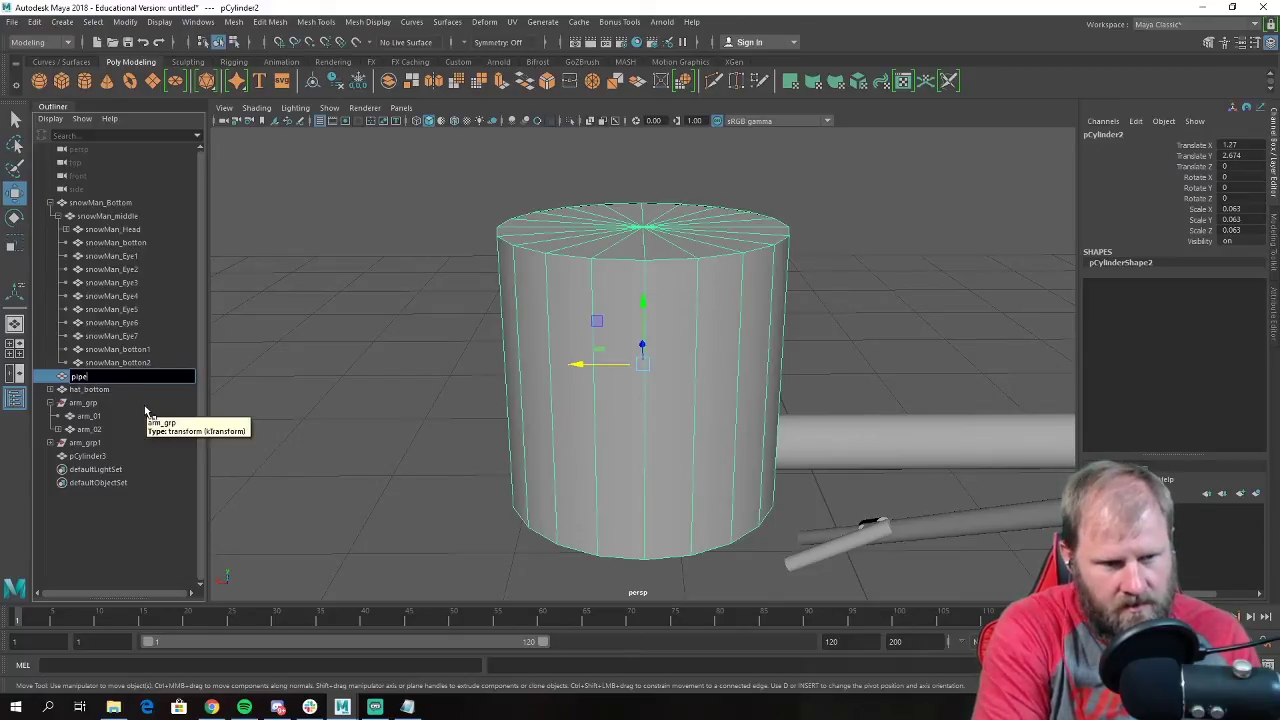
key("Return")
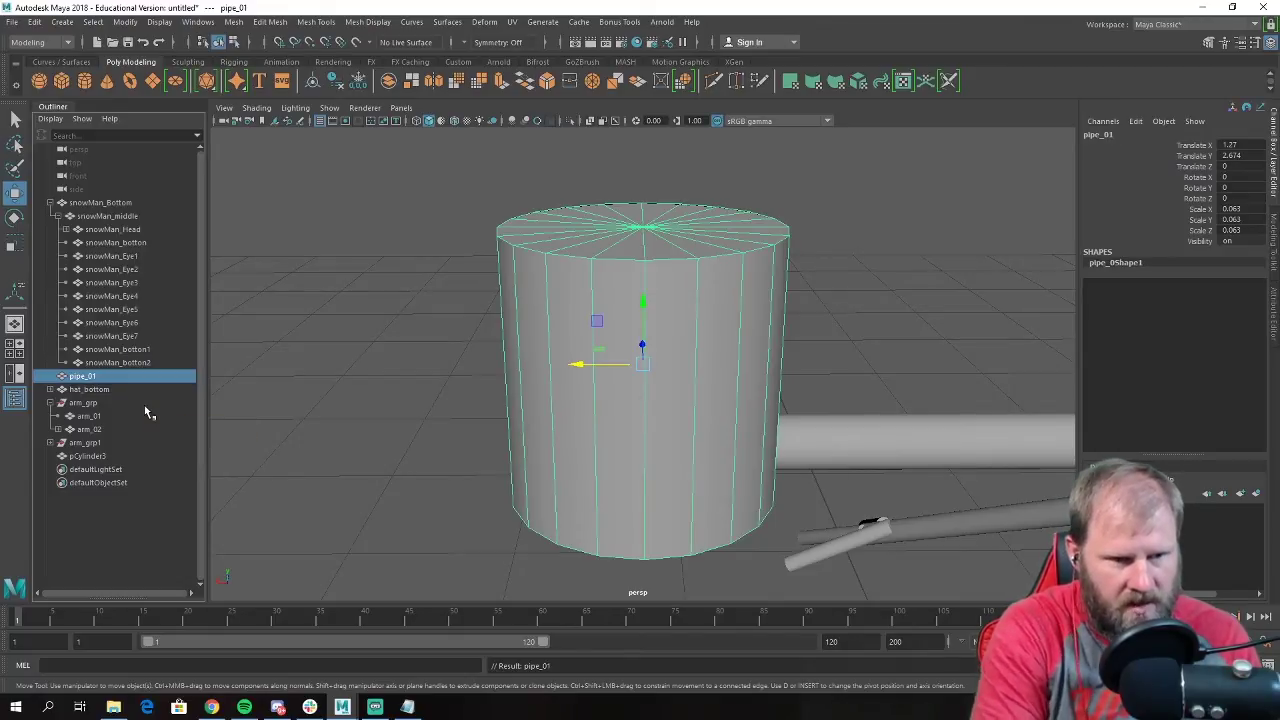
left_click(88, 457)
double_click(89, 458)
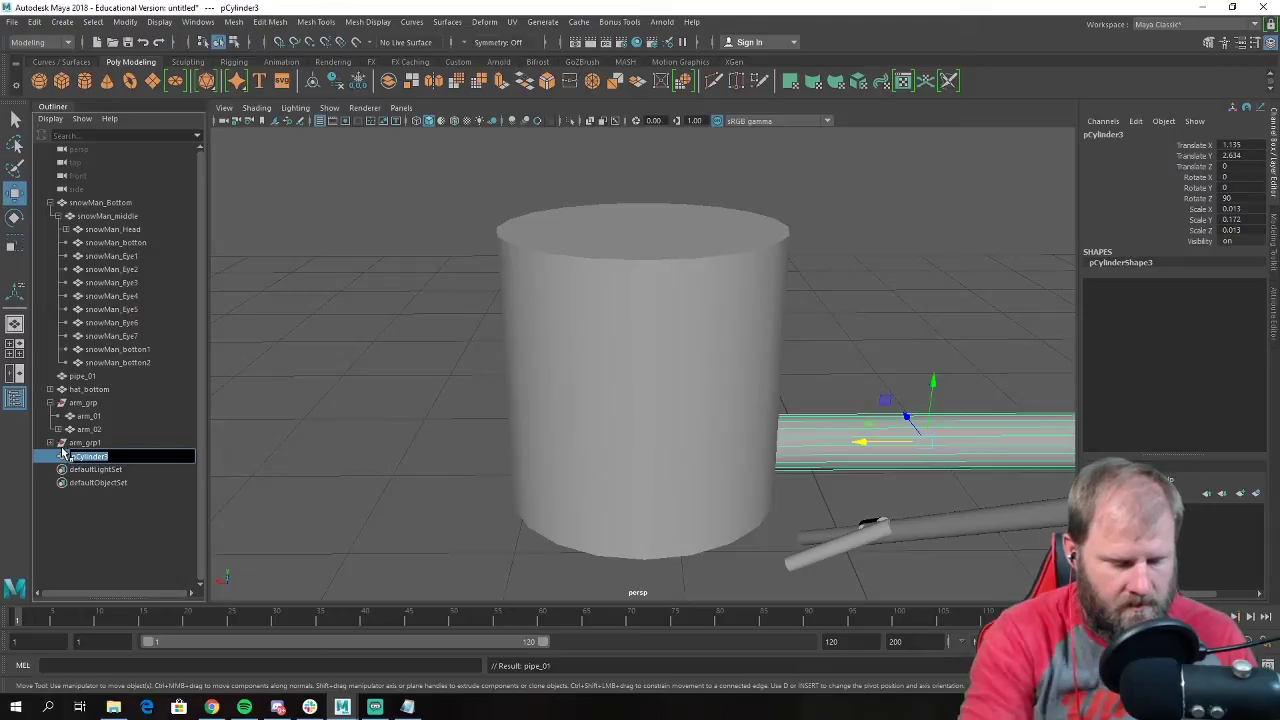
type("a")
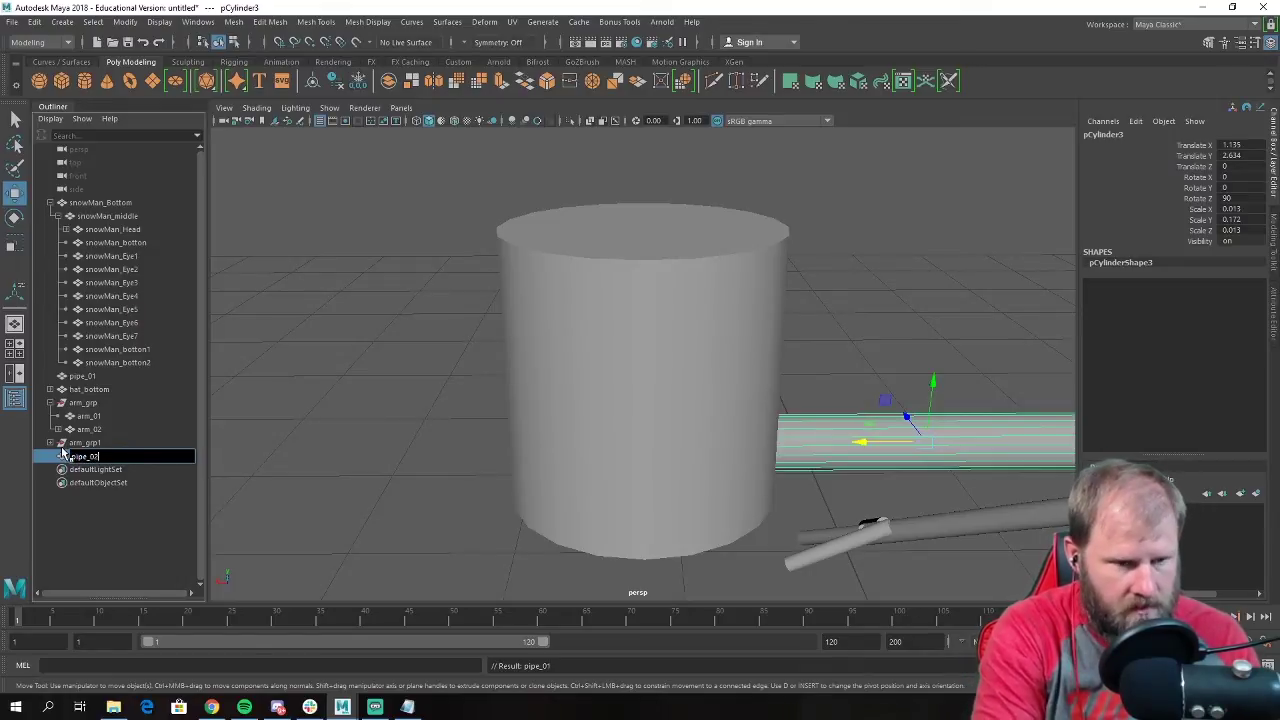
key("Return")
Parent the bowl pipe_01 under the stem pipe_02 and select the parent.
left_click(92, 376)
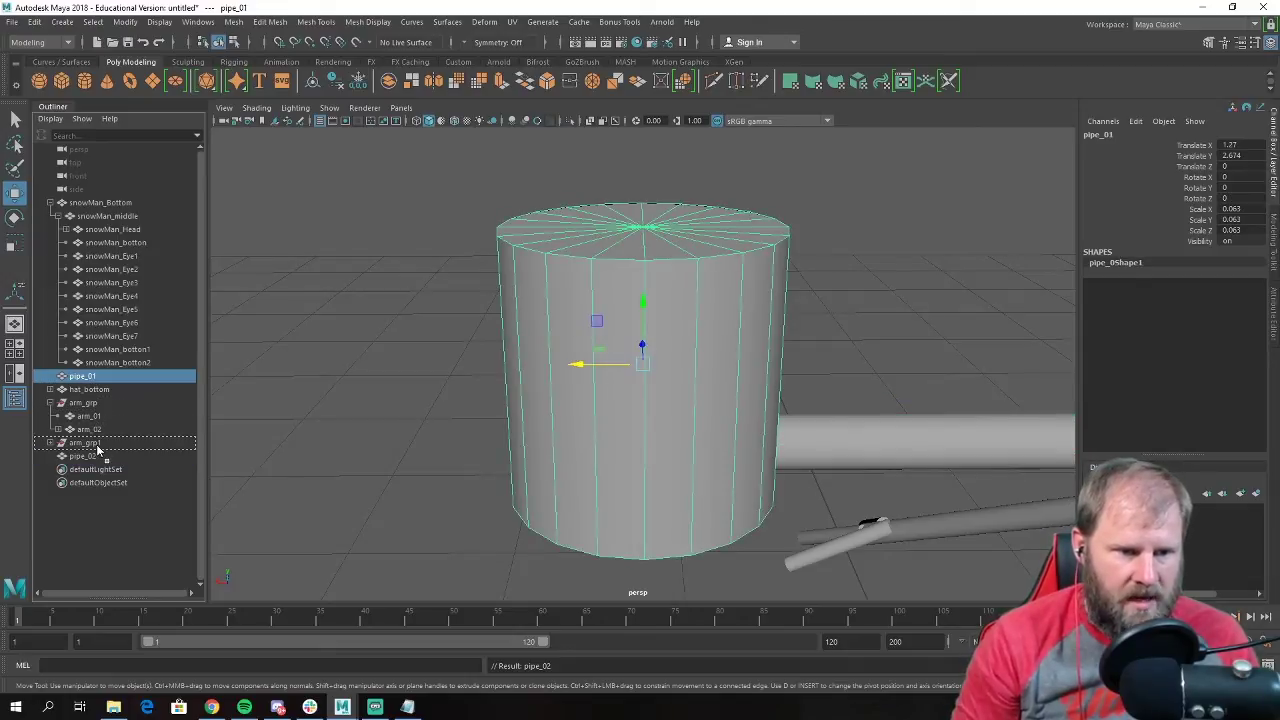
left_click_drag(96, 459, 96, 458)
key("Up")
scroll(652, 466, "down", 6)
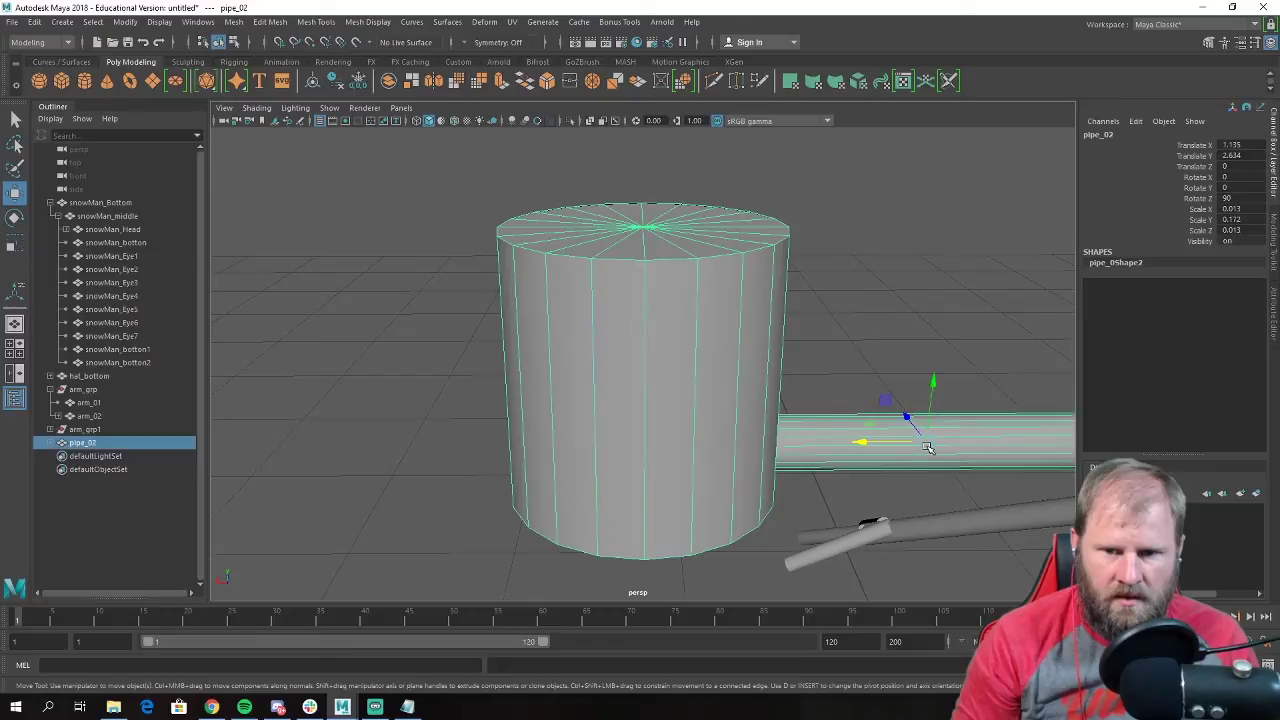
Rotate pipe_02 about -41 degrees in X, move the pipe to the corner of the snowman's mouth, and clear the selection.
left_click_drag(814, 357, 735, 378, "alt")
key("e")
key("w")
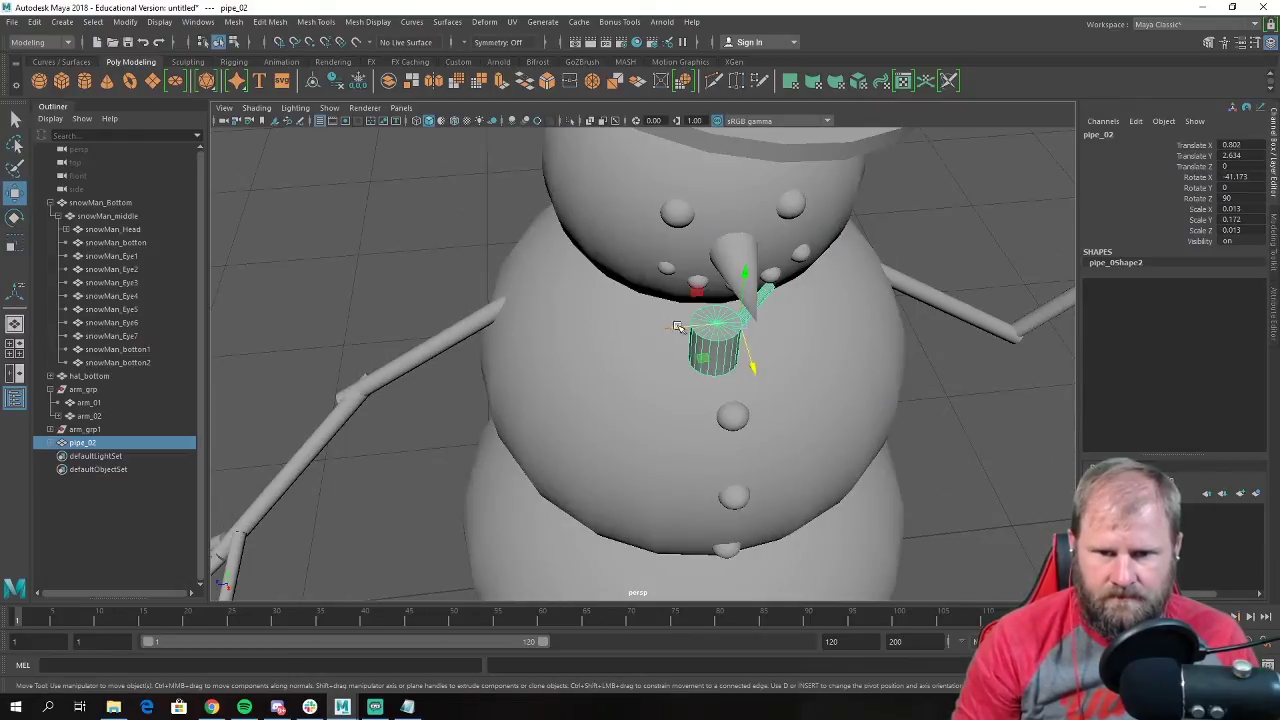
left_click_drag(677, 327, 753, 350)
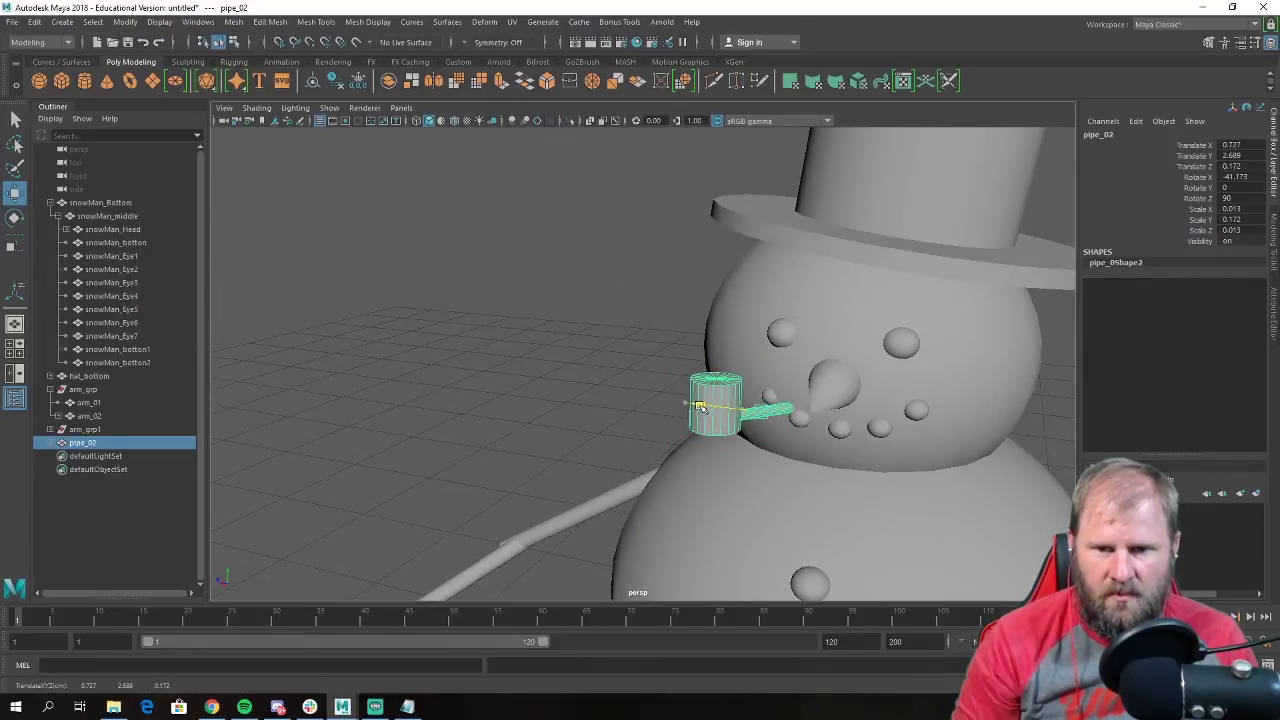
left_click(508, 354)
left_click_drag(508, 354, 625, 321, "alt")
Duplicate the top chest button and place the copy above the pipe bowl as a smoke puff.
left_click(748, 476)
key("ctrl+d")
key("e")
key("w")
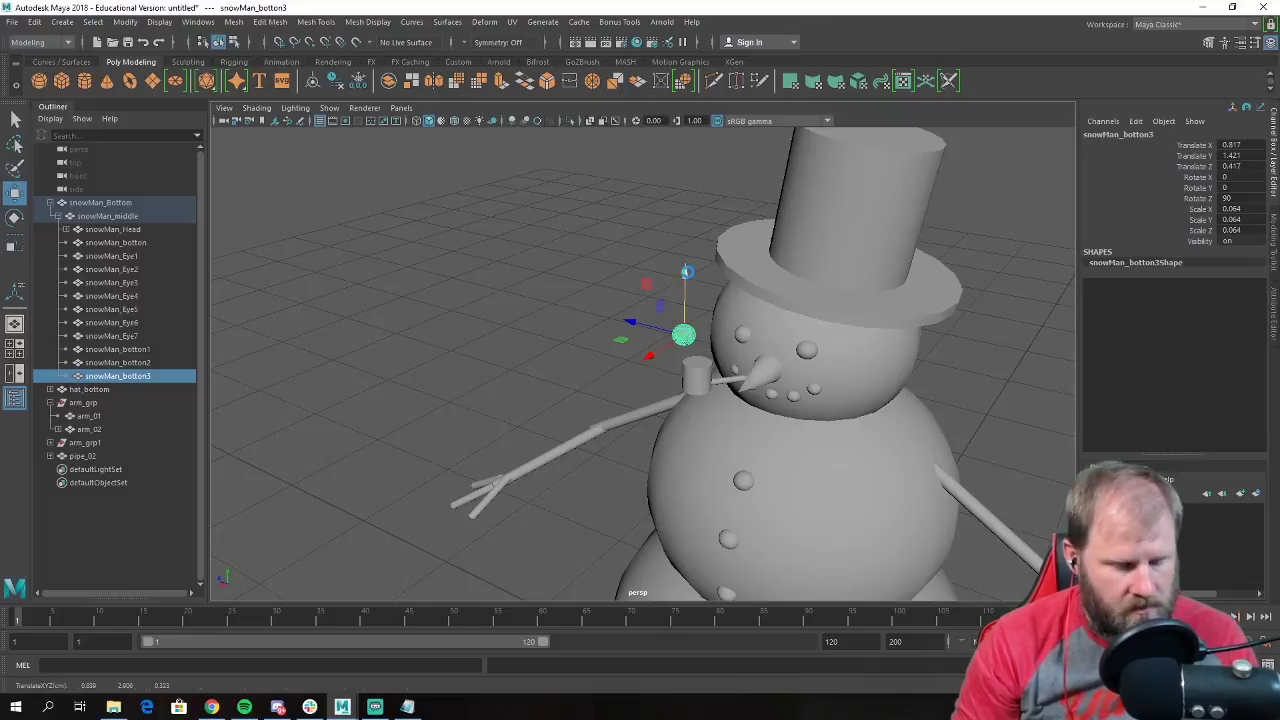
Duplicate the puff, raise and offset the copy above the first, and scale it uniformly to about 0.102.
key("ctrl+d")
left_click_drag(684, 272, 684, 245)
key("r")
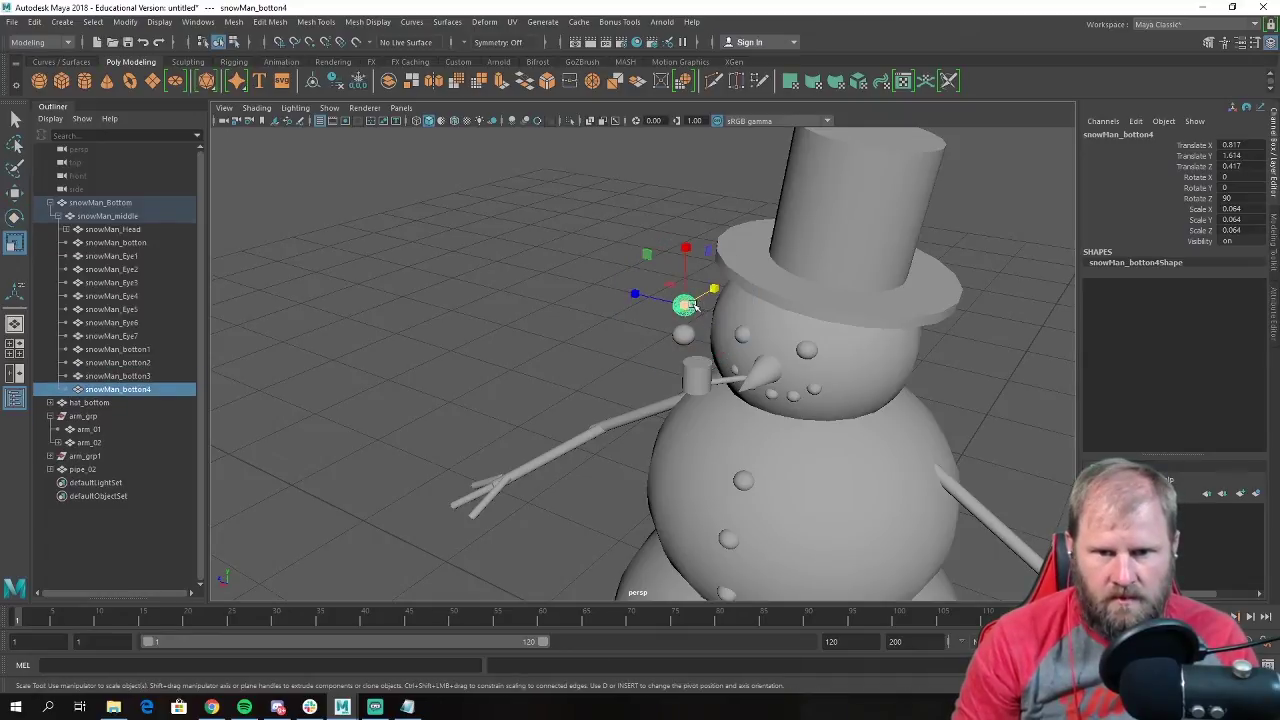
left_click_drag(689, 305, 637, 290)
key("w")
Duplicate the second puff, place the copy above it, and scale it uniformly to about 0.152.
key("ctrl+d")
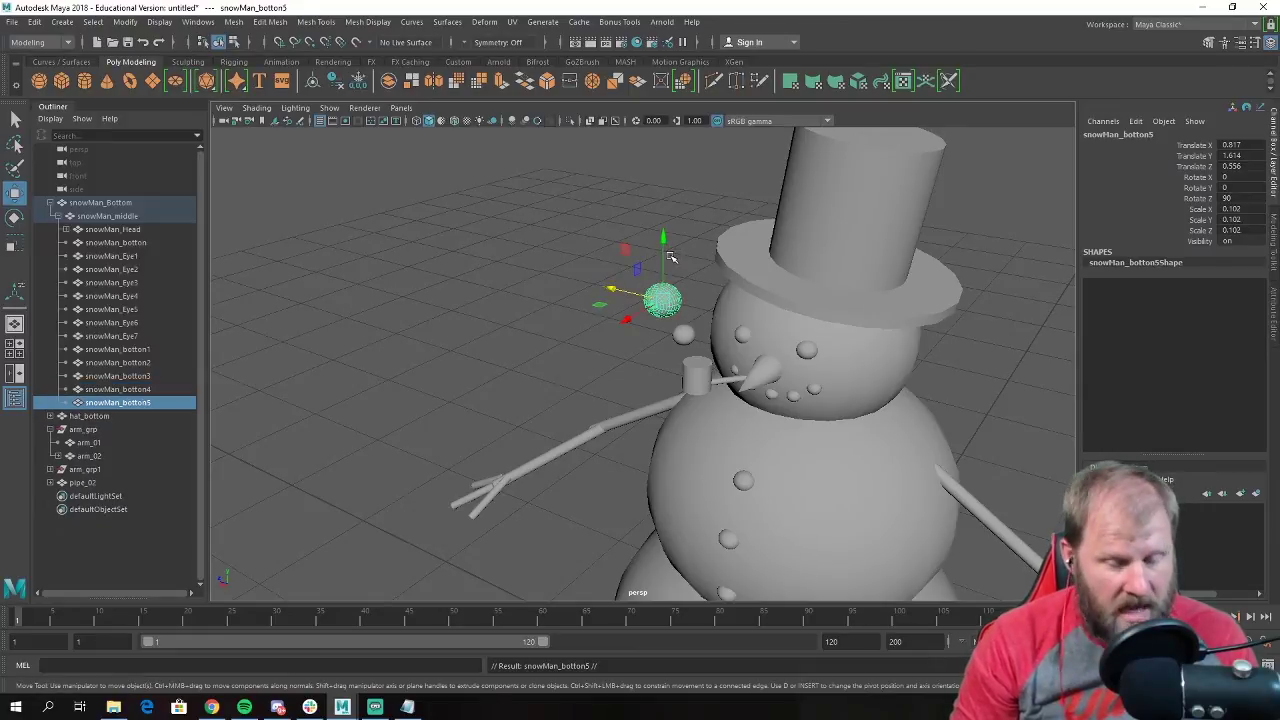
left_click_drag(664, 236, 676, 180)
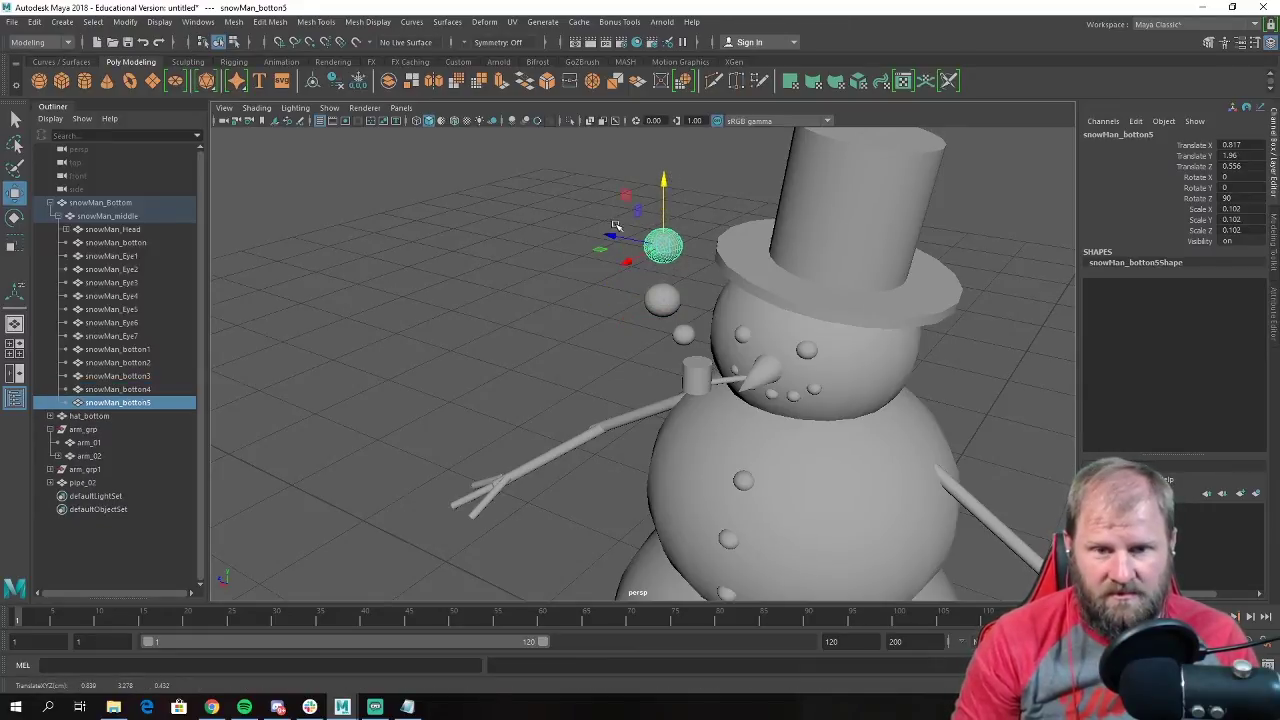
left_click_drag(641, 240, 652, 240)
key("r")
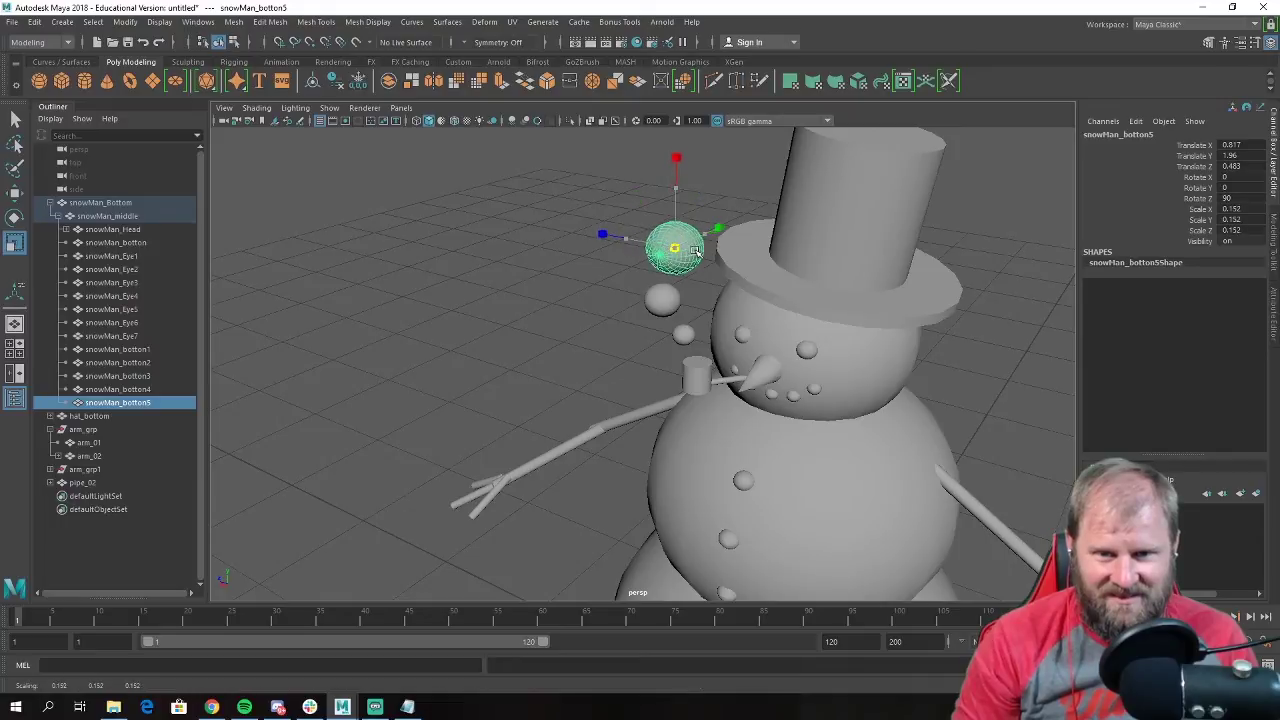
left_click(566, 263)
left_click_drag(566, 263, 632, 347, "alt")
right_click_drag(632, 347, 666, 343, "alt")
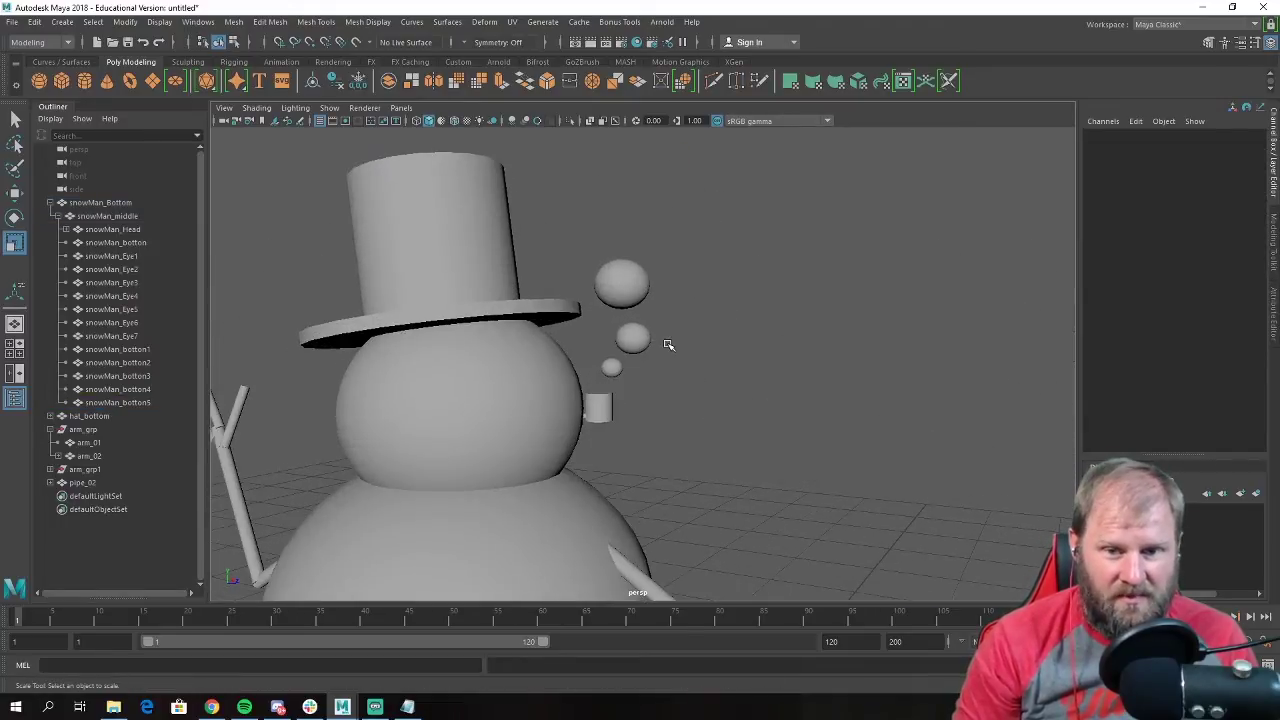
Delete the three smoke puffs floating above the pipe.
left_click(638, 345)
key("Delete")
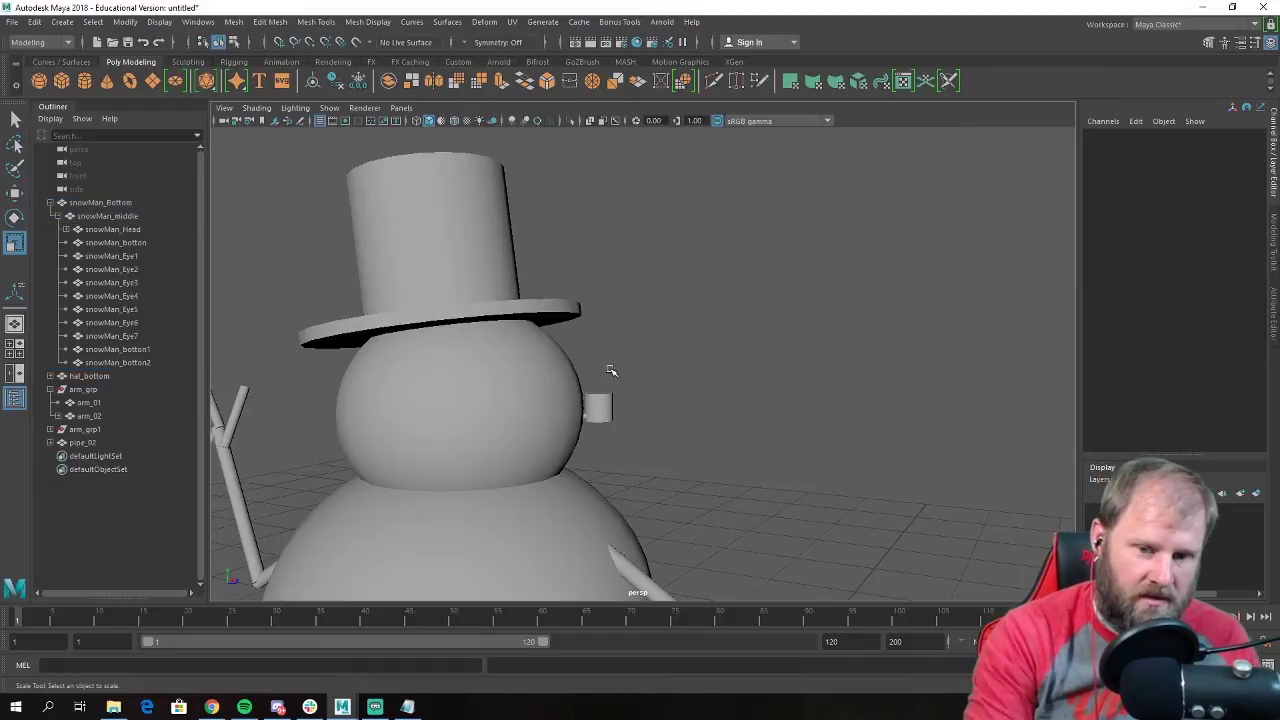
scroll(780, 336, "down", 5)
left_click_drag(780, 336, 560, 363, "alt")
Collapse arm_grp in the hierarchy and parent hat_bottom under snowMan_Bottom.
left_click(627, 332)
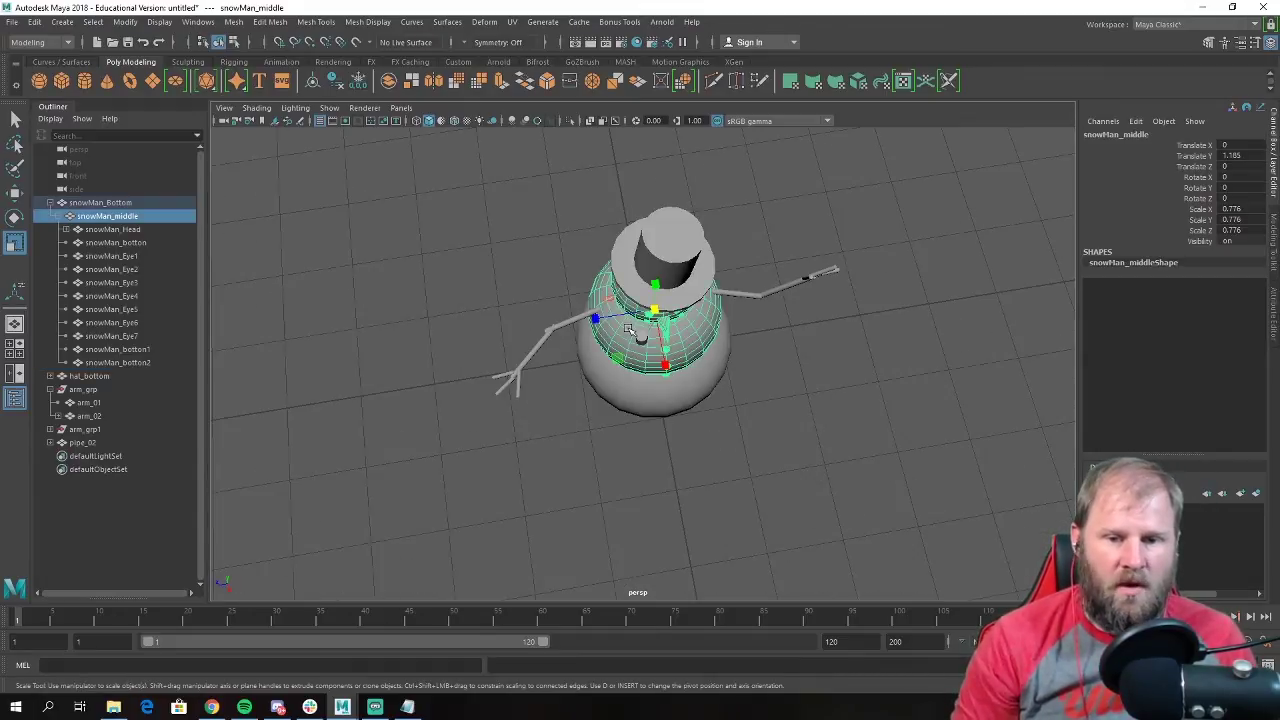
left_click_drag(627, 332, 624, 303, "alt")
scroll(624, 303, "up", 5)
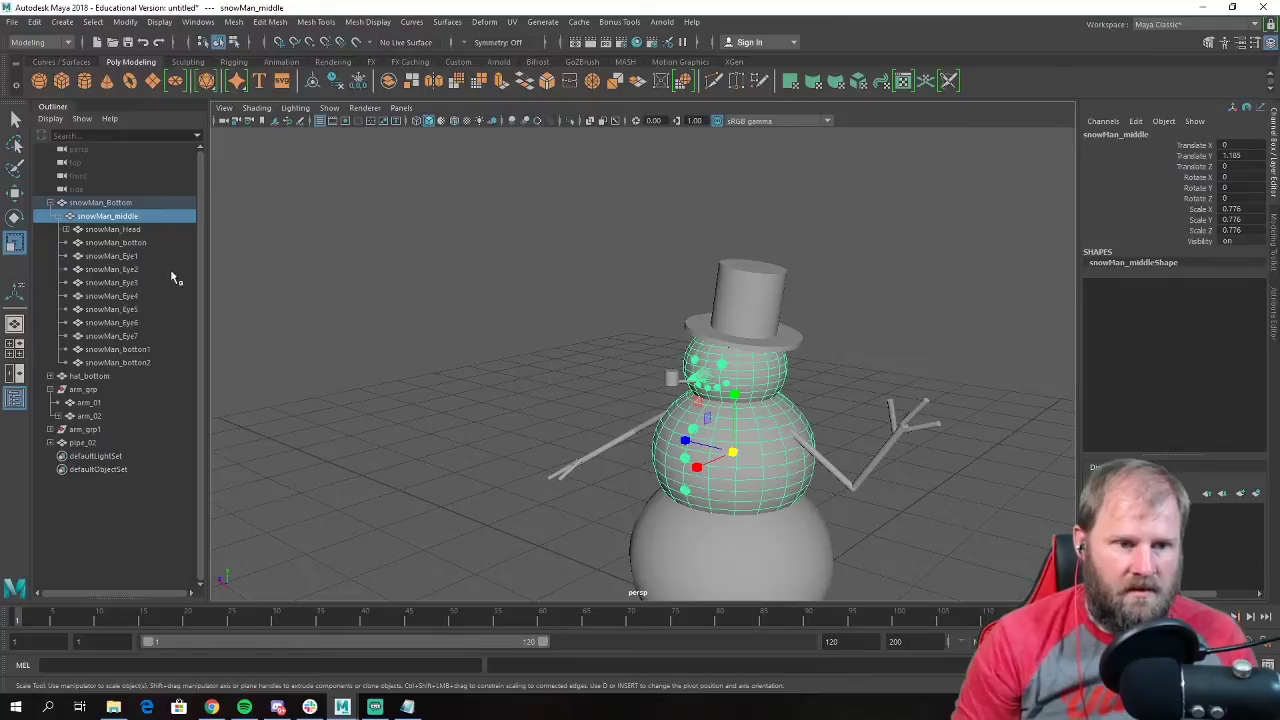
scroll(712, 340, "down", 5)
left_click(808, 410)
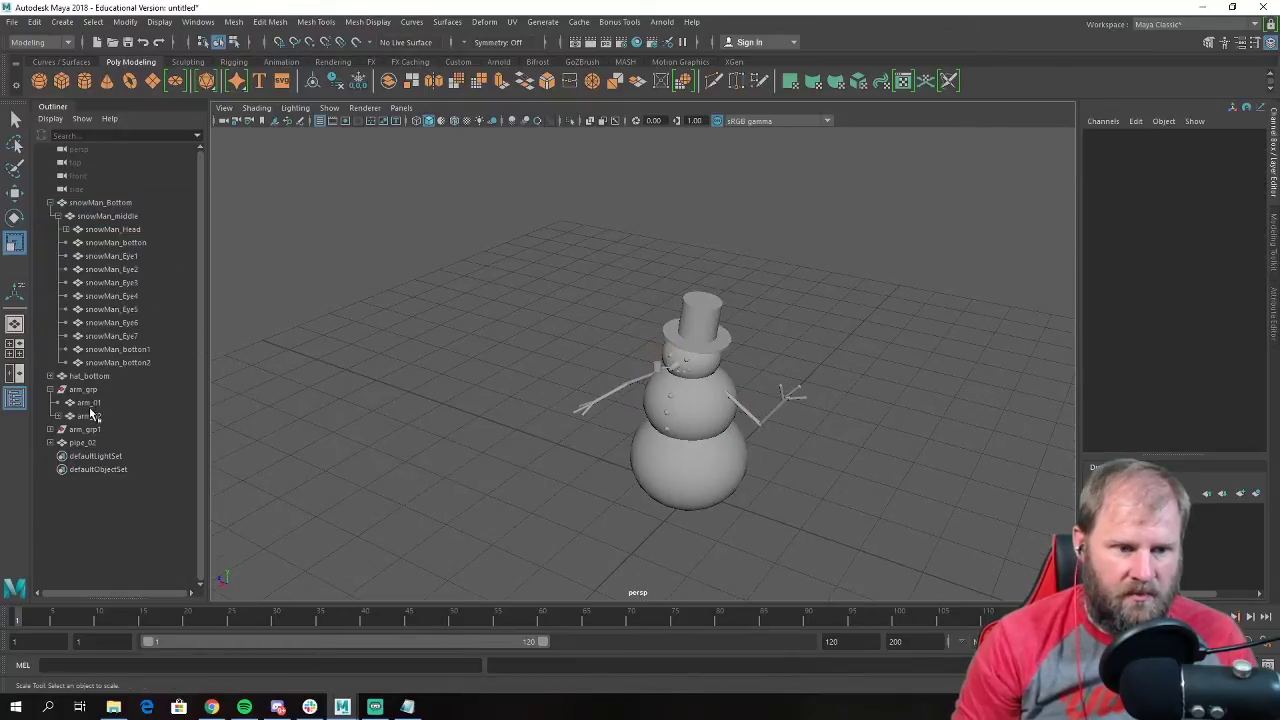
left_click(50, 389)
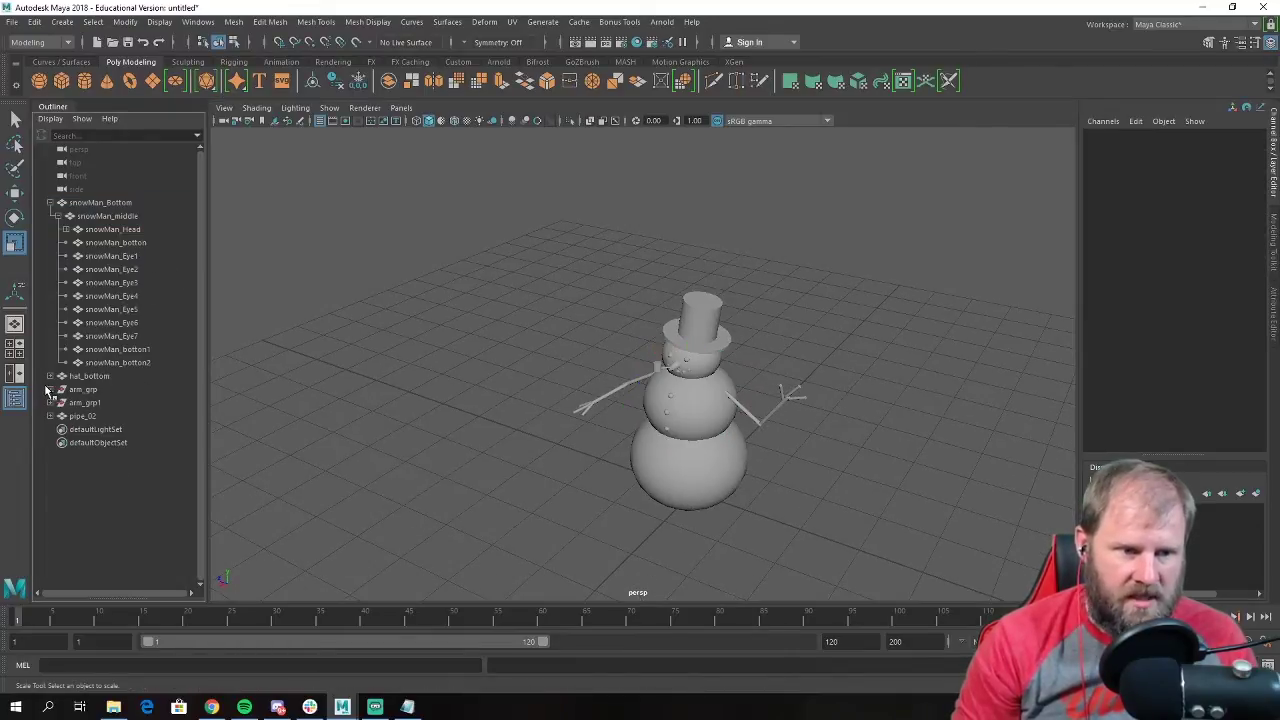
left_click(62, 377)
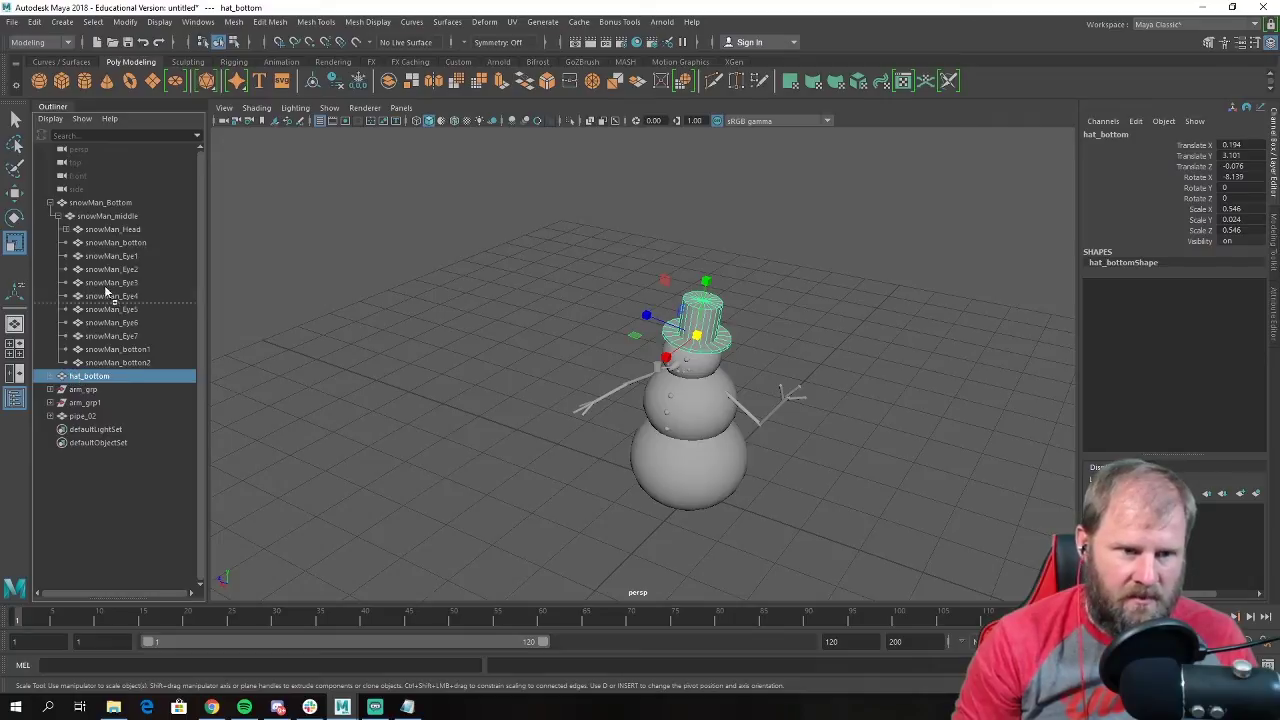
left_click_drag(116, 204, 118, 205)
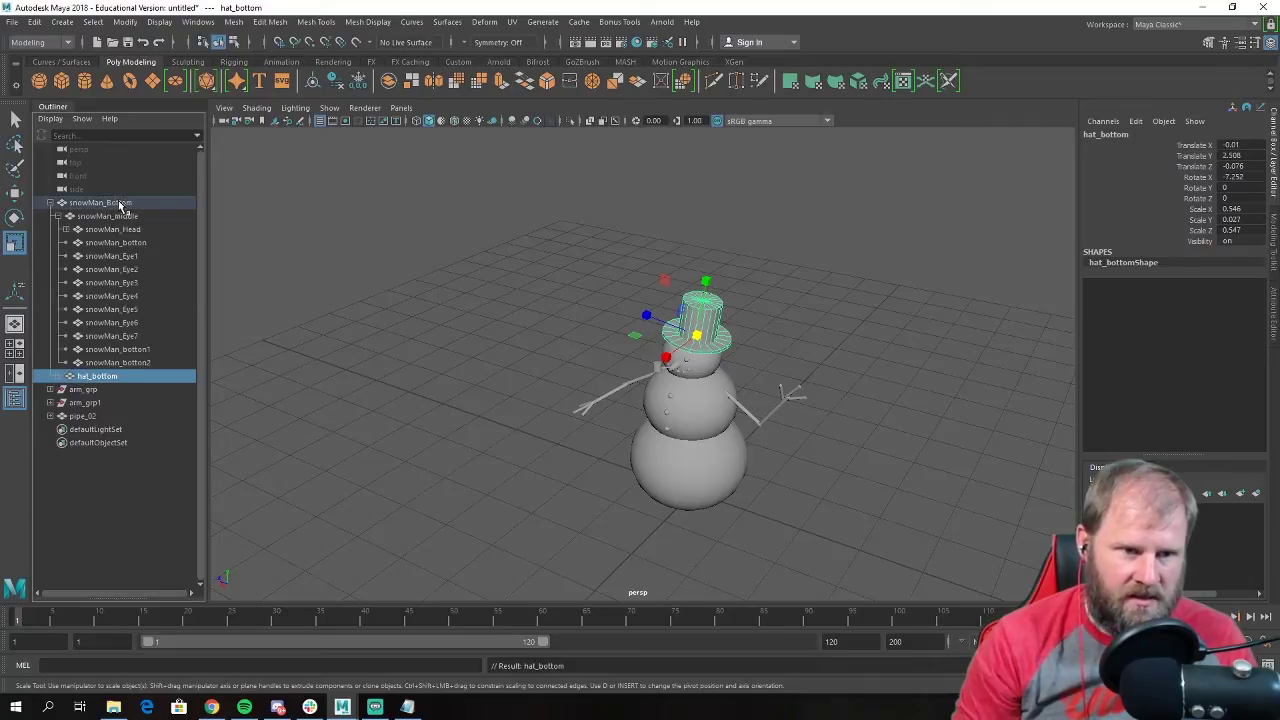
Parent arm_grp, arm_grp1 and pipe_02 under snowMan_Bottom and collapse its hierarchy.
left_click(84, 389)
left_click(86, 402, "shift")
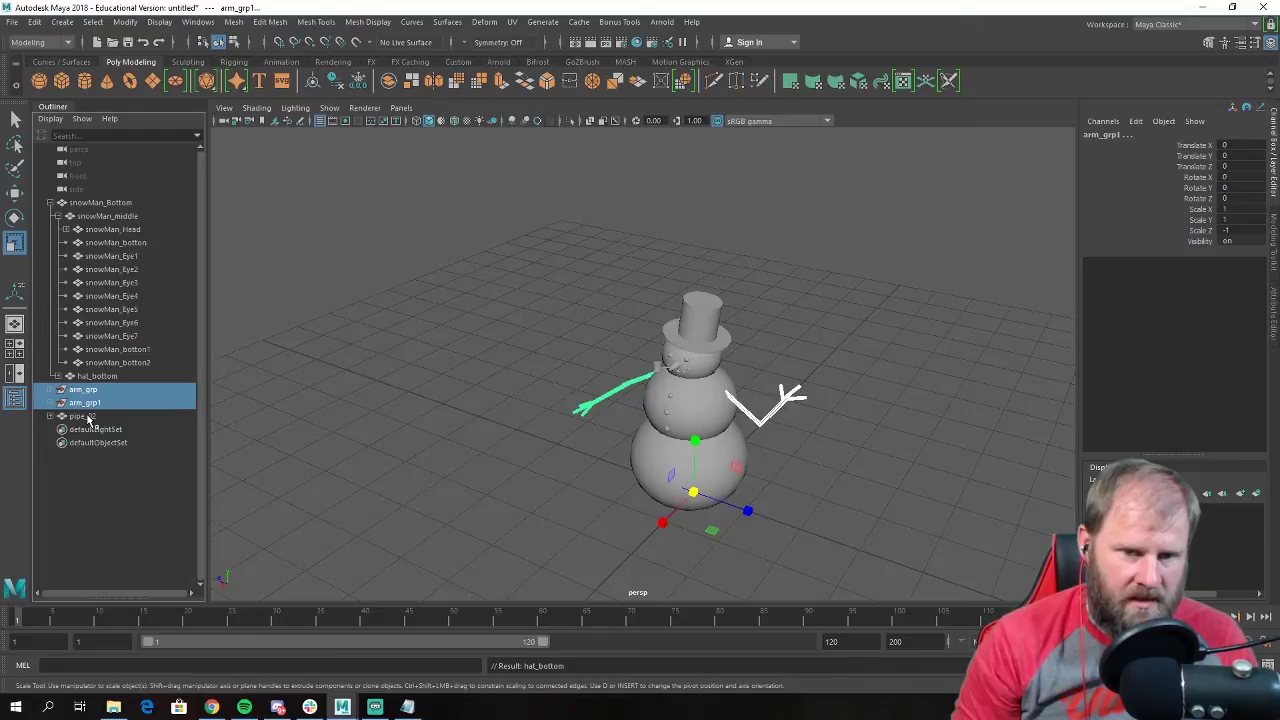
left_click(84, 416, "shift")
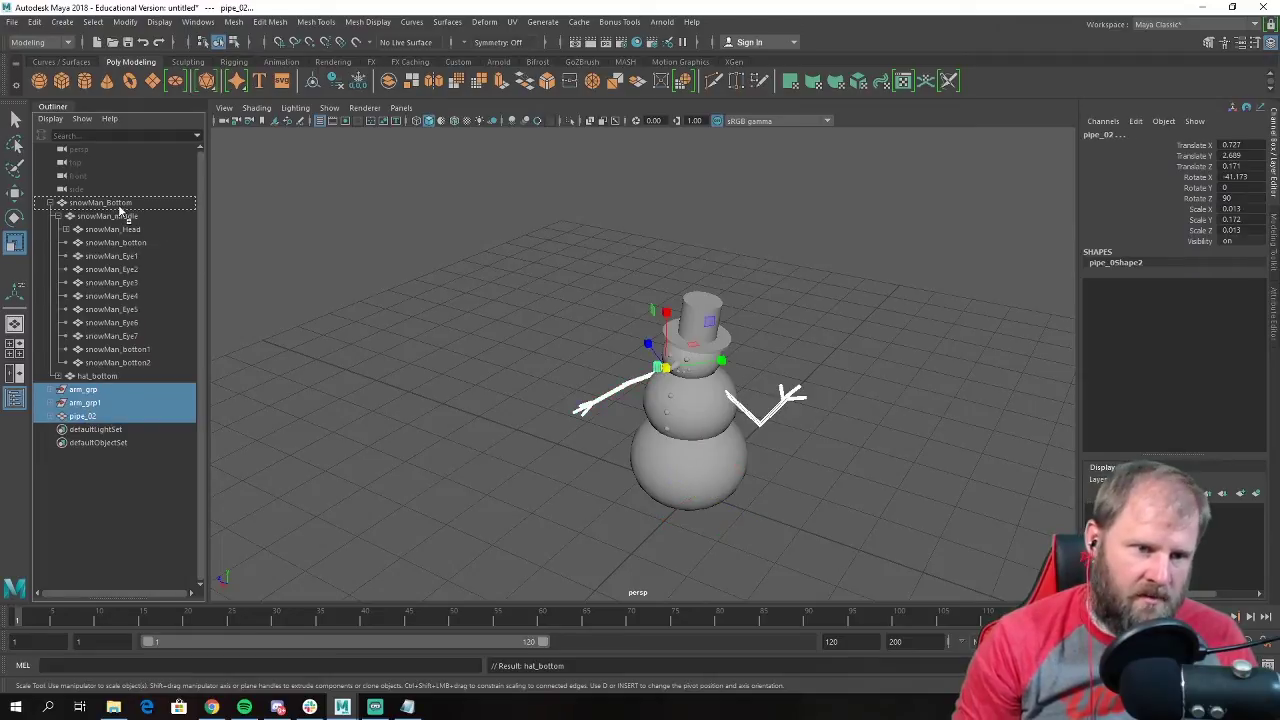
left_click_drag(119, 205, 120, 206)
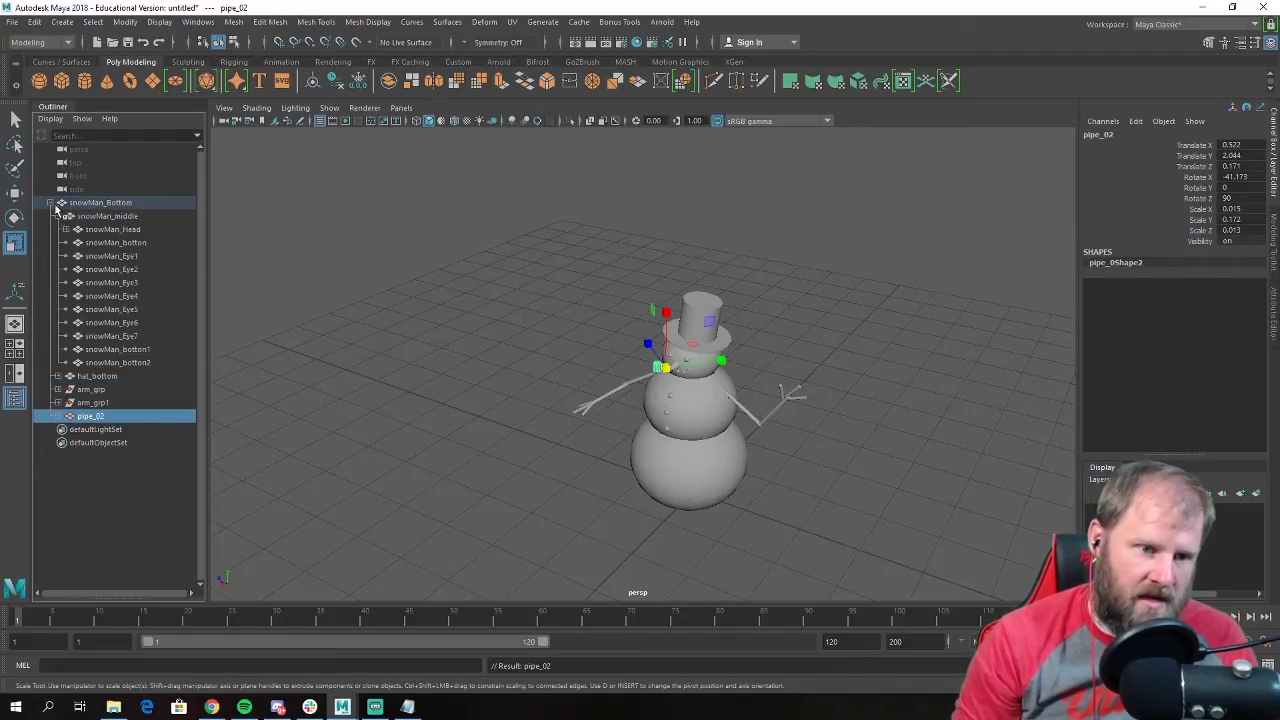
left_click(51, 204)
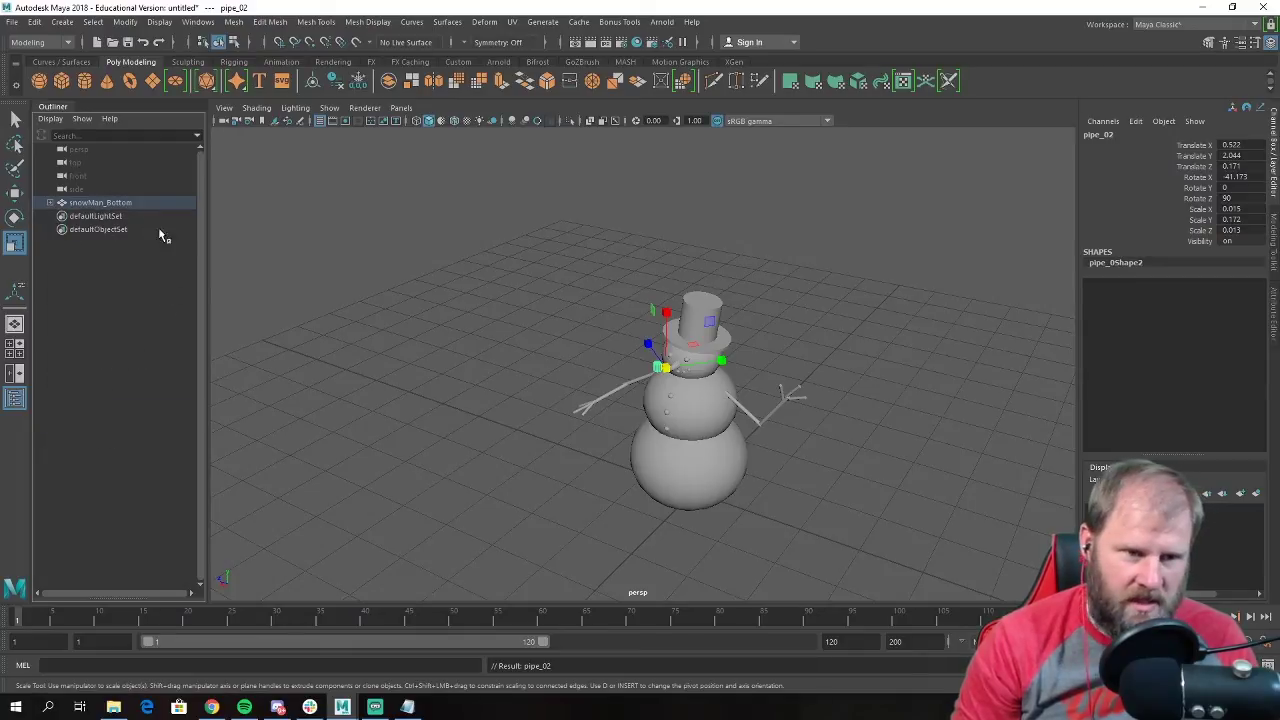
Duplicate the whole snowMan_Bottom hierarchy and move the copy beside the original, to about 3.988 on Z.
left_click(107, 203)
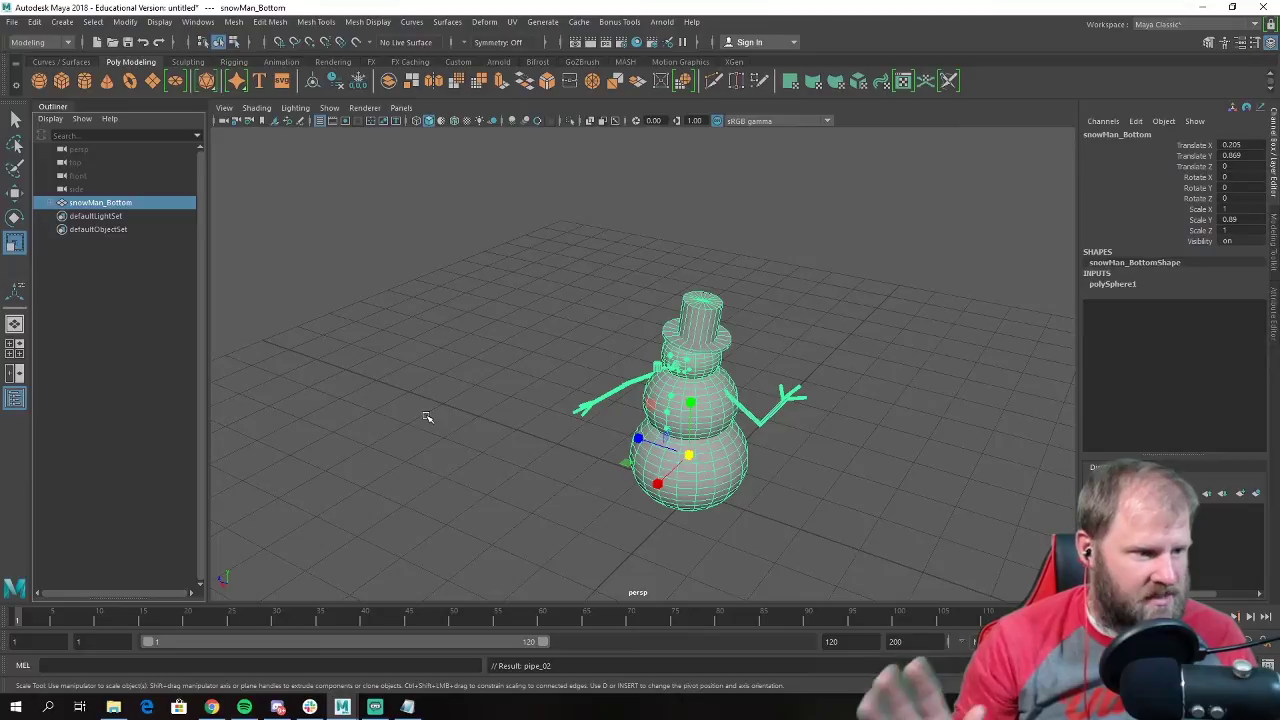
left_click_drag(617, 486, 400, 391, "alt")
key("r")
key("w")
key("ctrl+d")
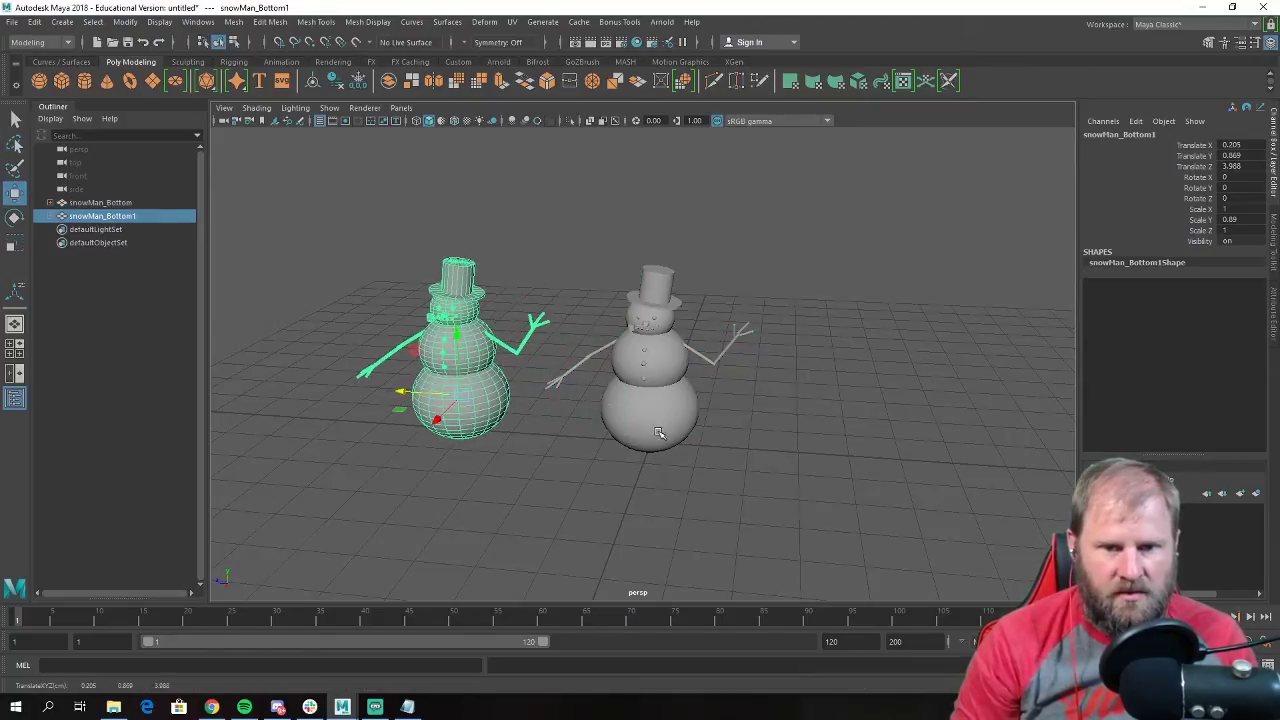
Duplicate both snowmen and move the pair along Z to about -3.59, extending the row to four.
left_click(98, 203, "shift")
key("ctrl+d")
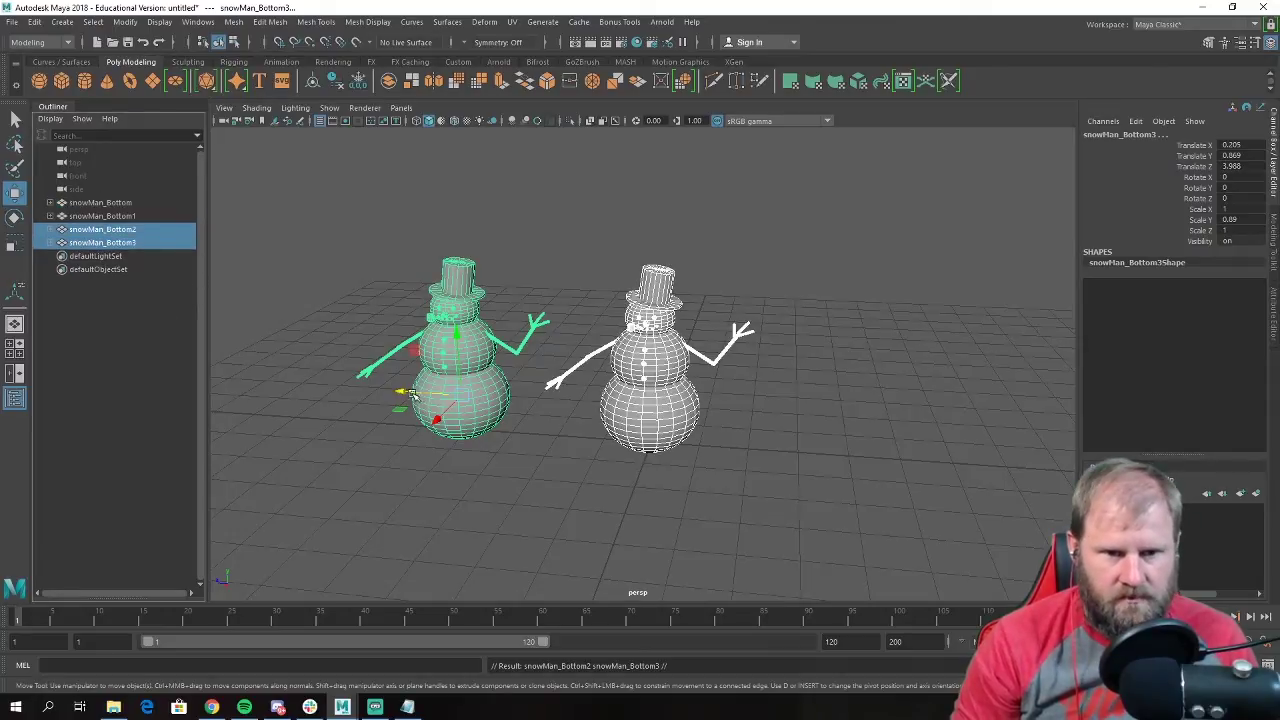
left_click_drag(411, 393, 763, 447)
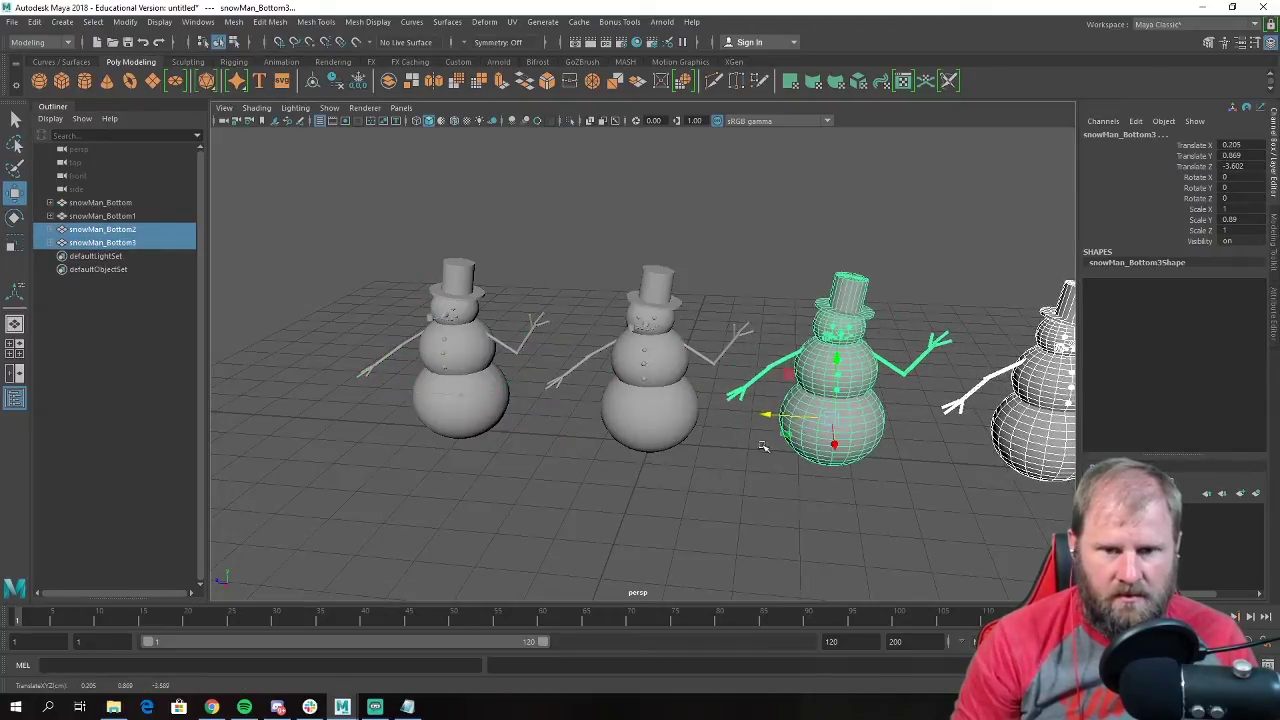
scroll(763, 447, "down", 5)
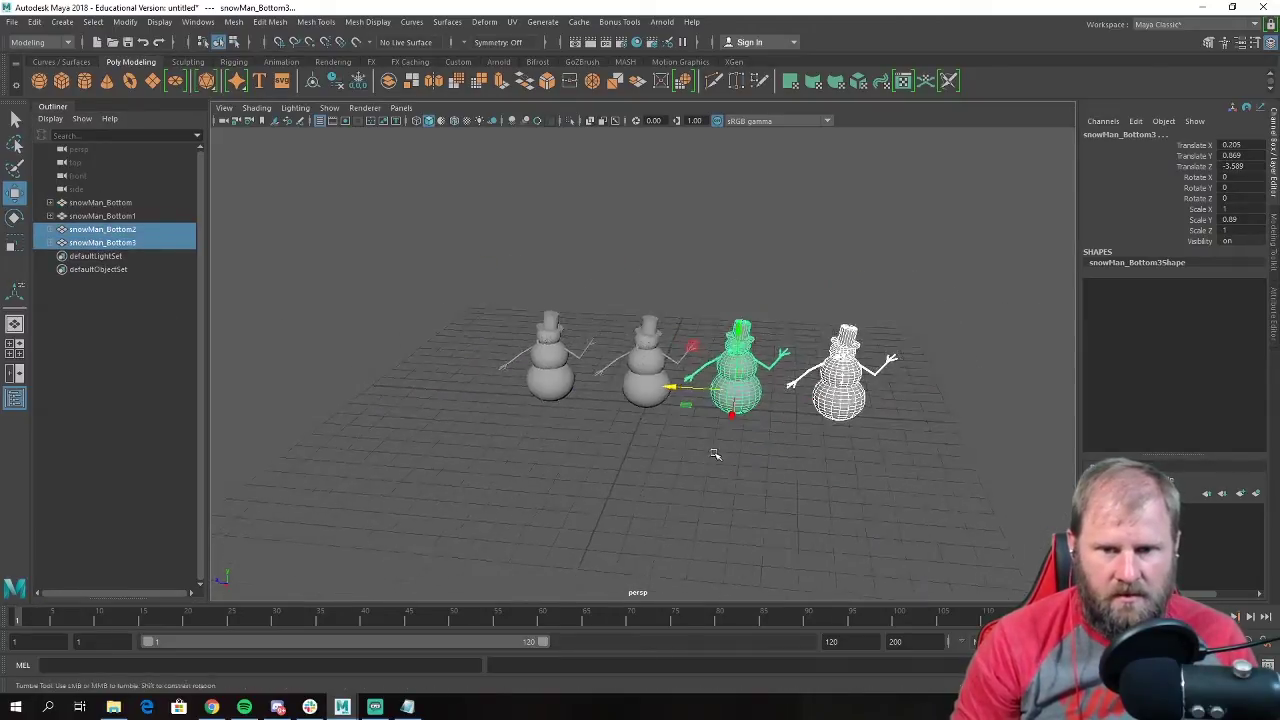
Duplicate all four snowmen and move the copies along X to form a second row behind the first.
left_click(100, 204, "shift")
key("ctrl+d")
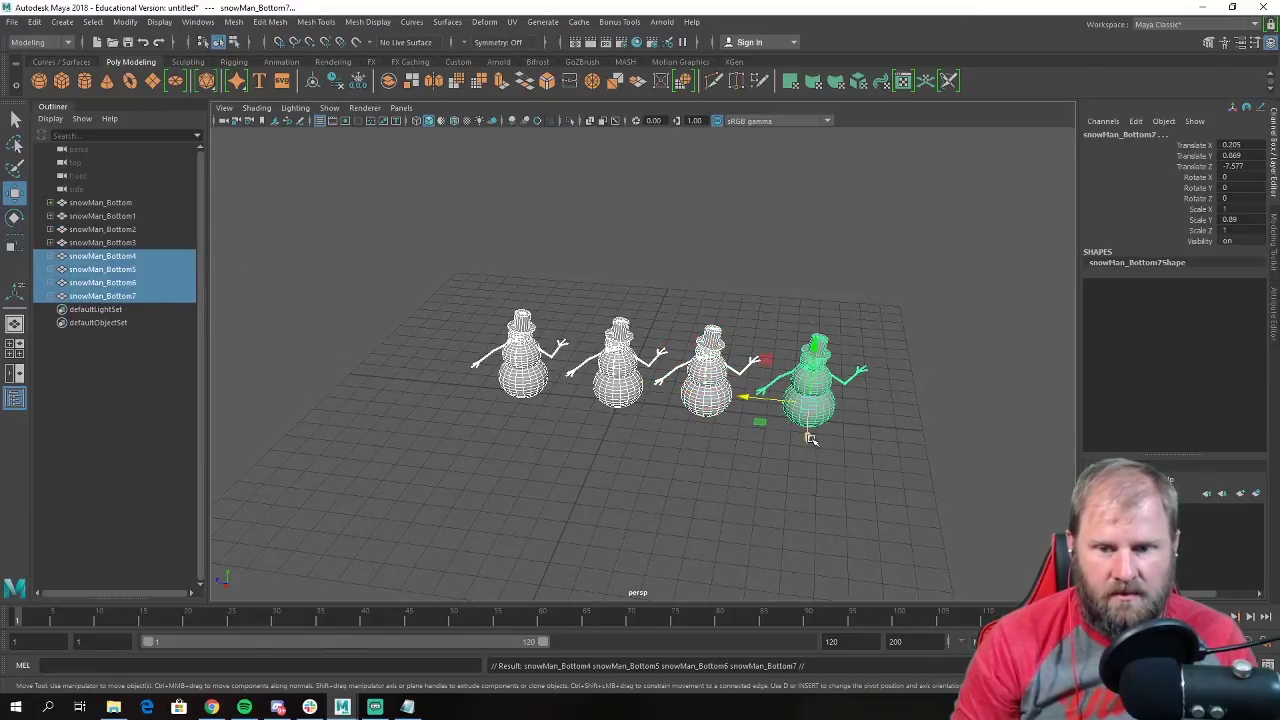
middle_click_drag(810, 438, 780, 425)
left_click_drag(700, 428, 460, 400, "alt")
Duplicate all eight snowmen, move the copies along X to about -8.216 behind the existing rows, and clear the selection.
left_click(100, 203, "shift")
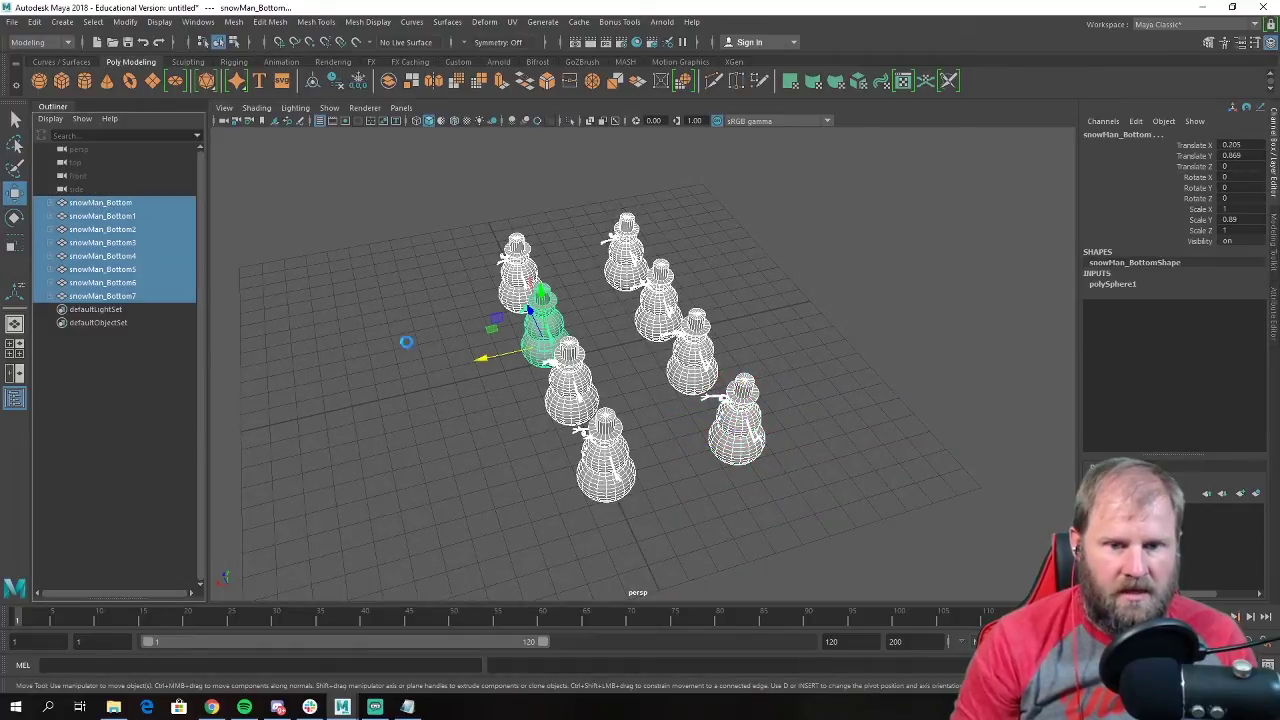
key("ctrl+d")
middle_click_drag(406, 342, 477, 326)
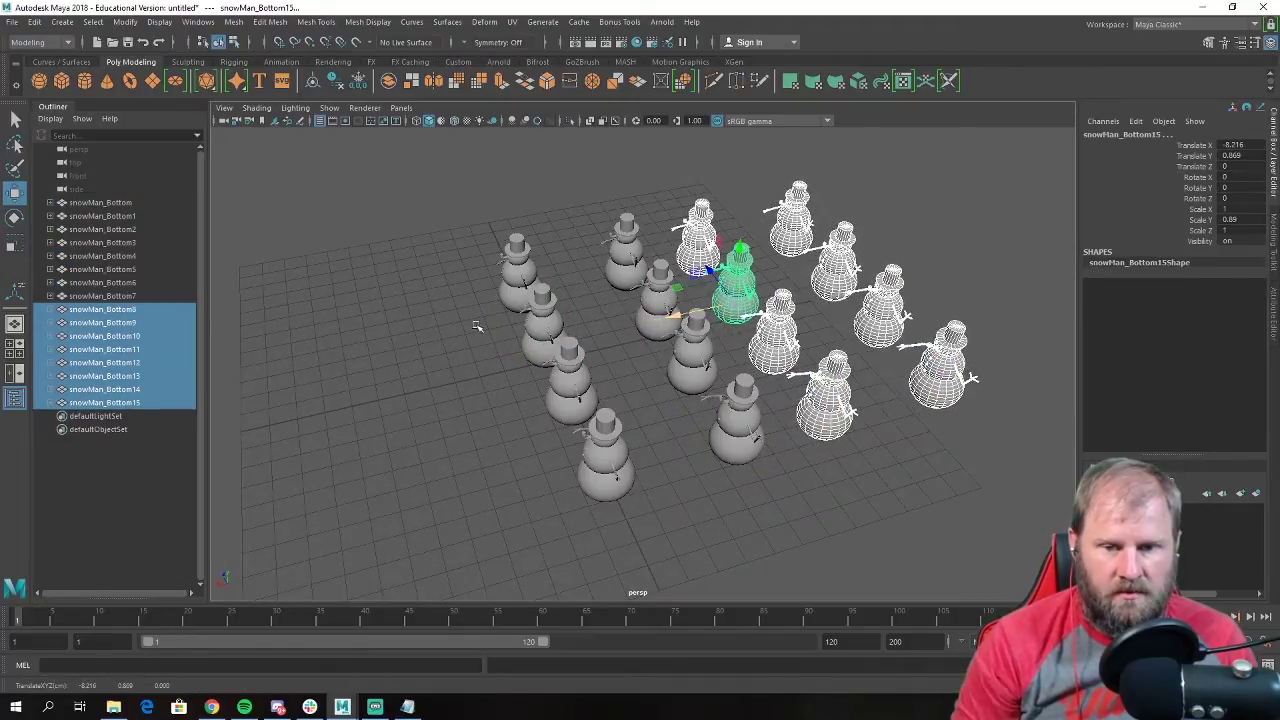
left_click_drag(477, 326, 535, 489, "alt")
left_click(523, 500)
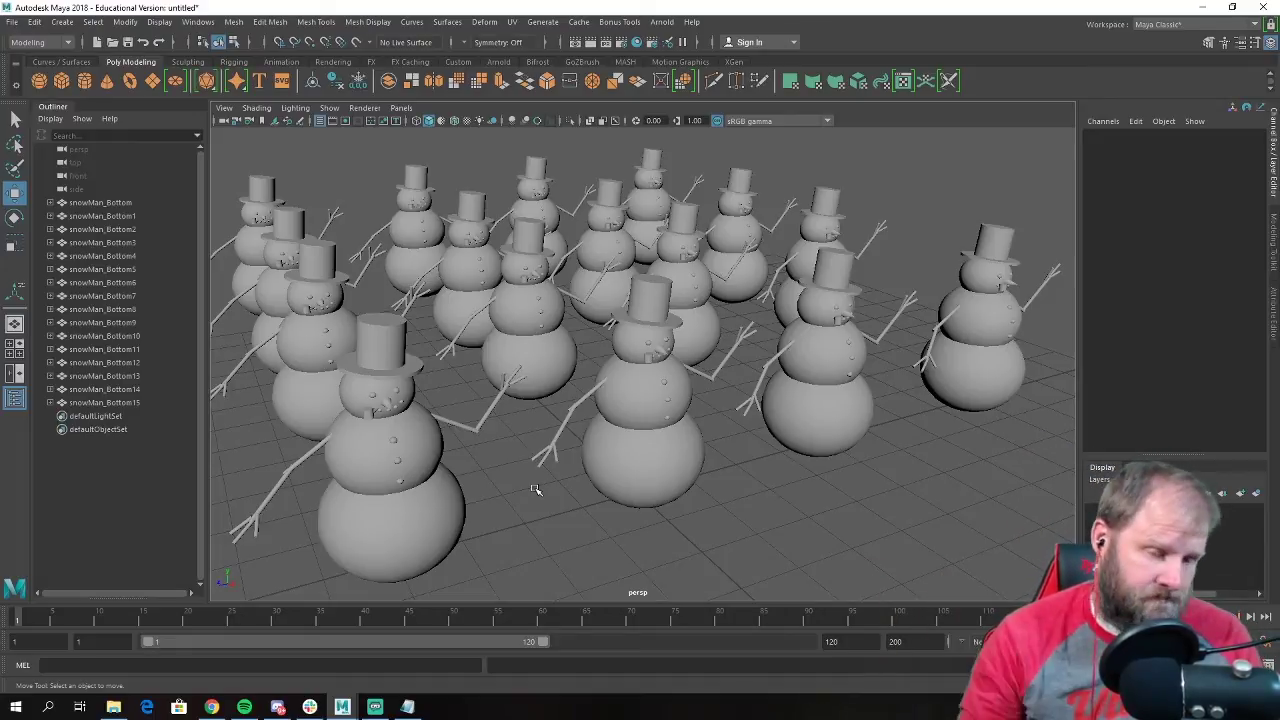
Switch to Snipping Tool and capture a rectangular snip of the Maya viewport showing the snowman army.
left_click_drag(494, 373, 530, 345, "alt")
right_click_drag(520, 345, 628, 386, "alt")
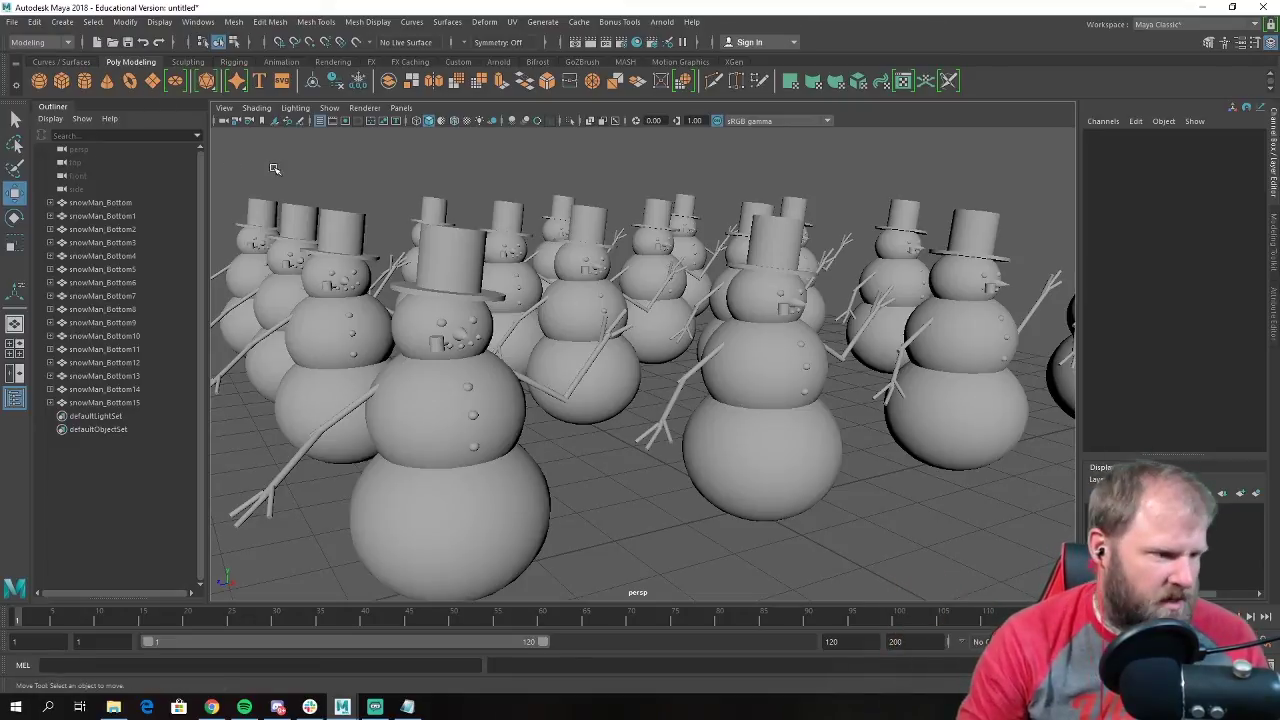
left_click_drag(470, 320, 531, 313, "alt")
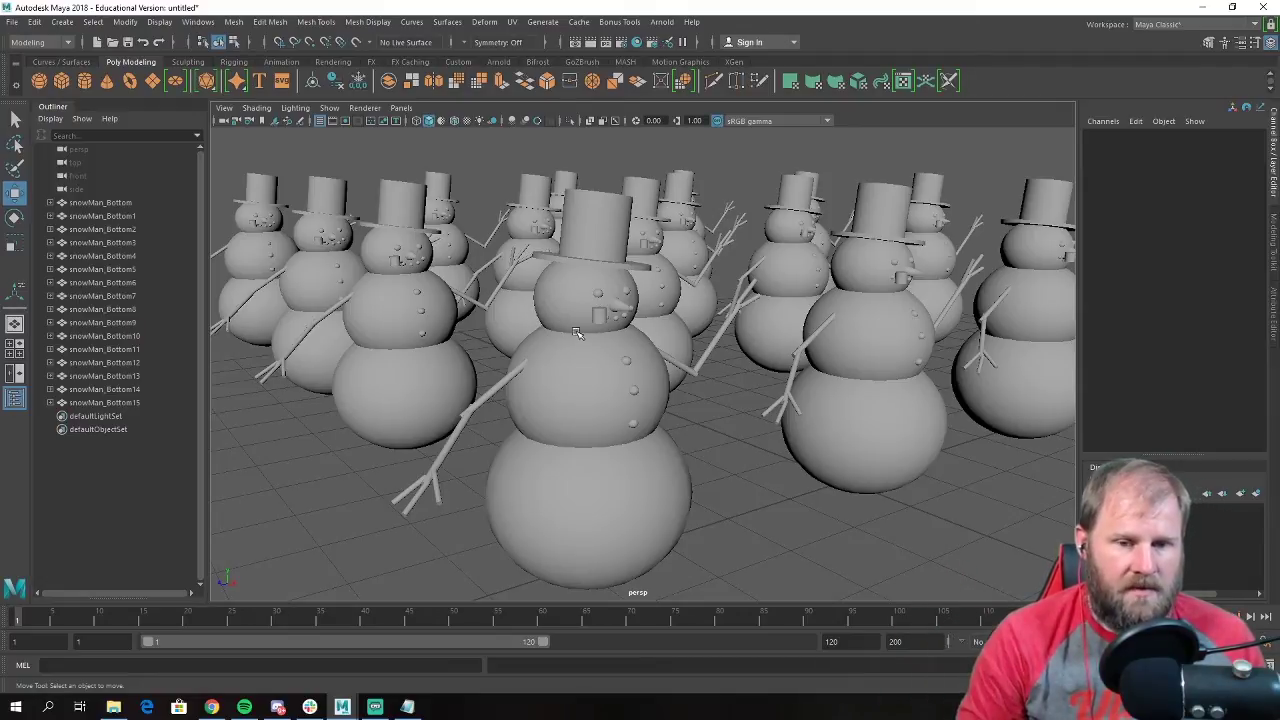
mouse_move(532, 302)
left_mouse_down("alt")
mouse_move(516, 300)
mouse_move(548, 308)
left_mouse_up("alt")
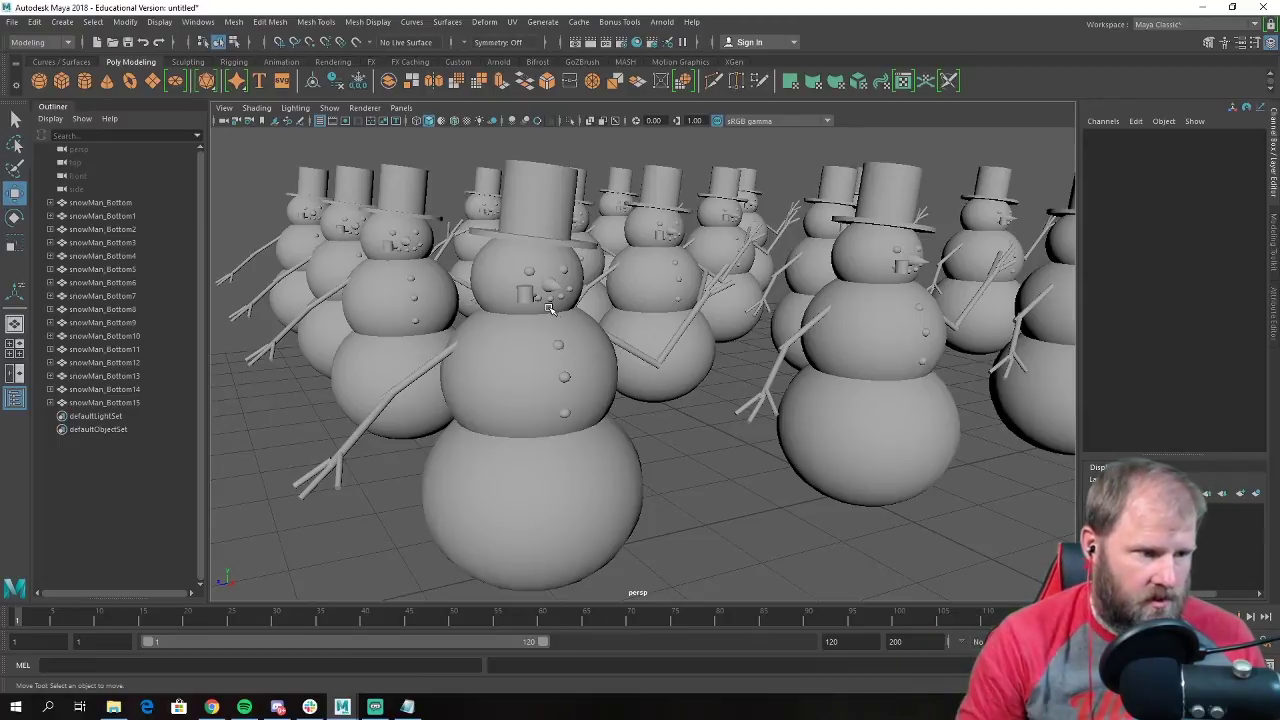
left_click(50, 708)
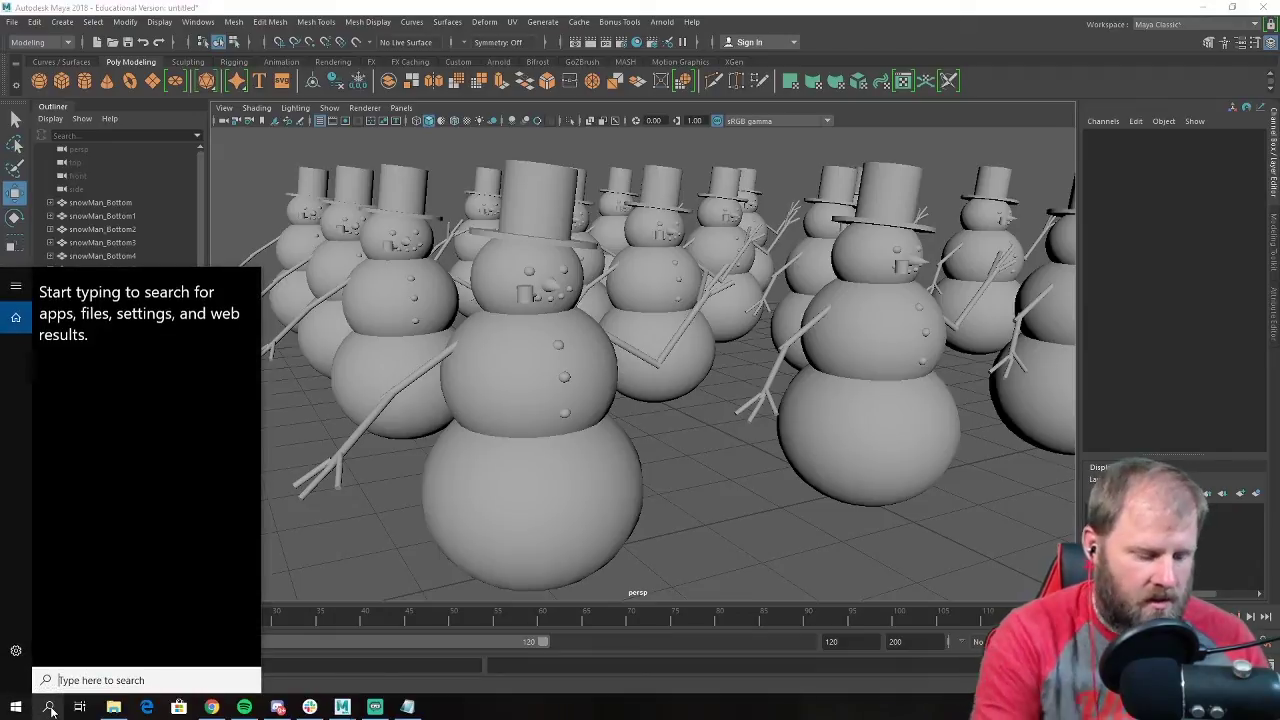
type("snip")
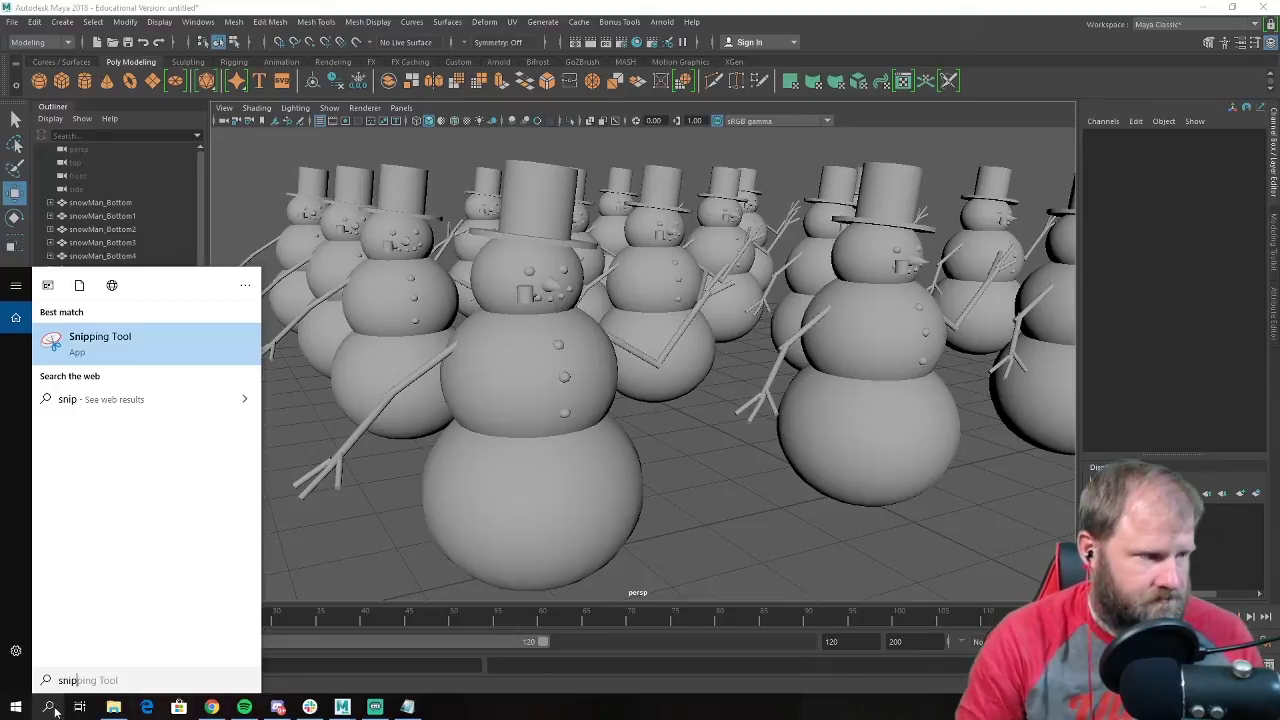
left_click(108, 345)
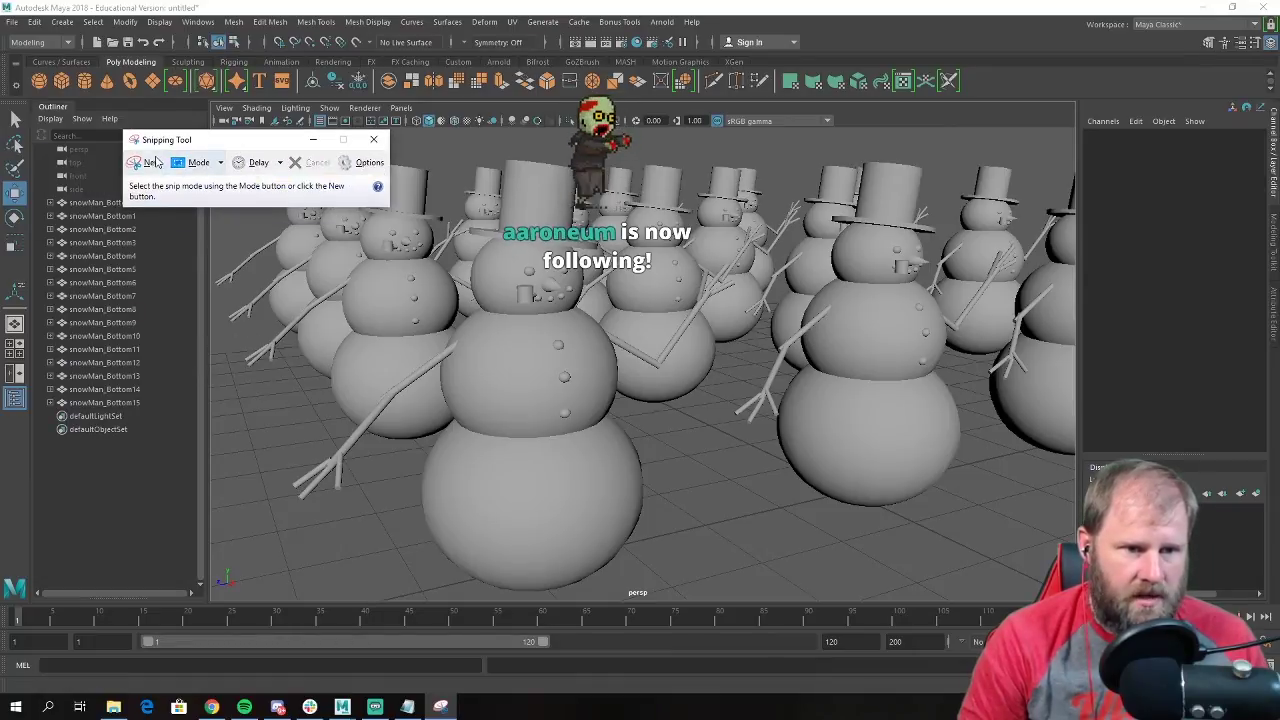
left_click(150, 163)
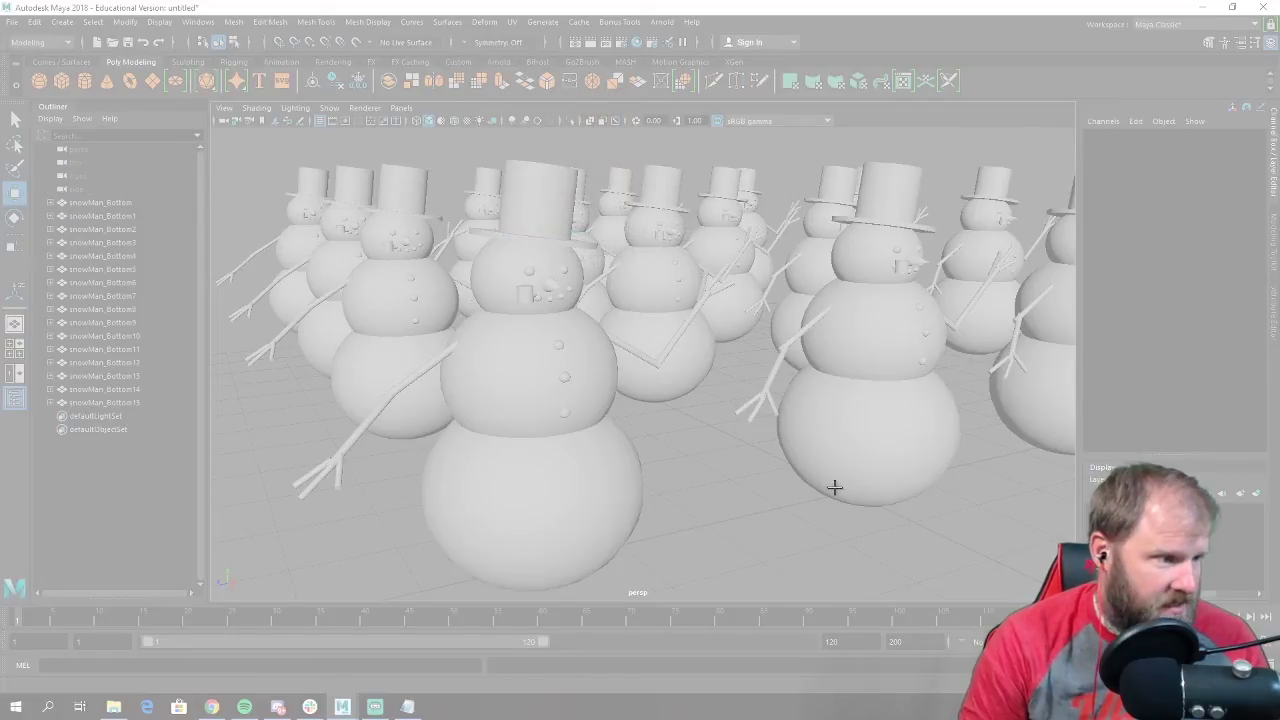
left_click_drag(211, 128, 995, 599)
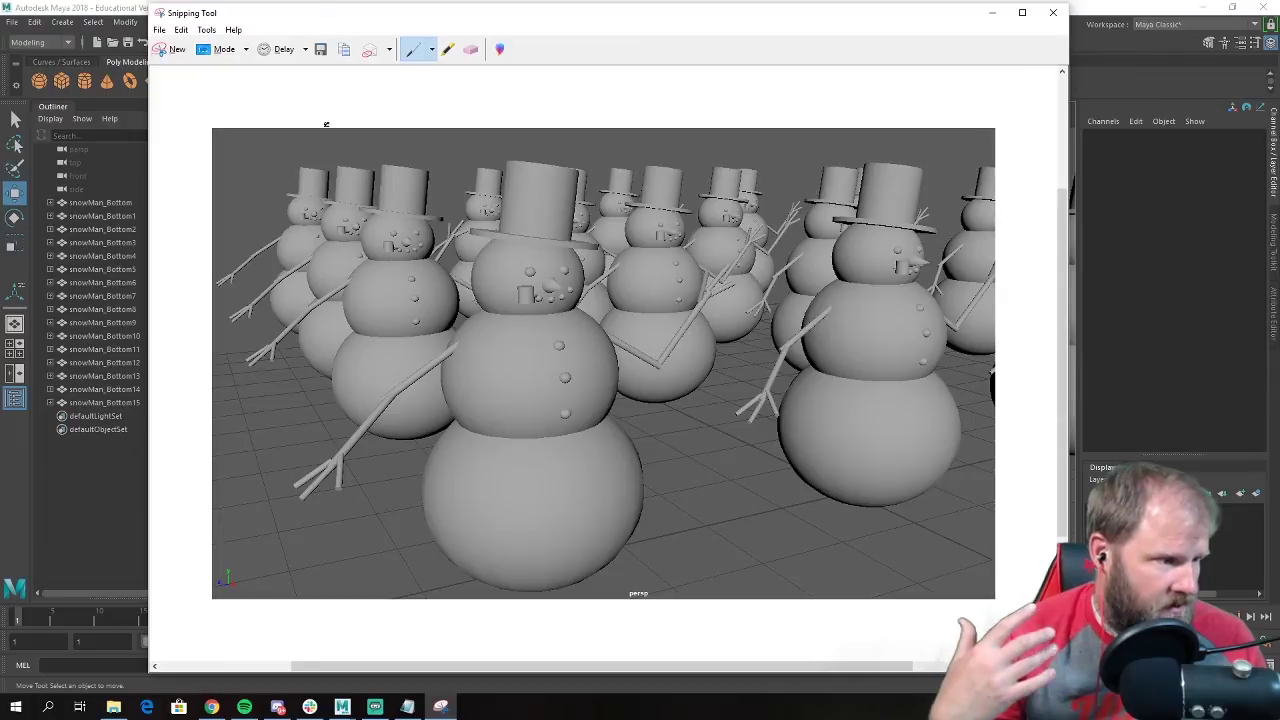
Save the snip to the Desktop as a JPEG named snowmanArmy_ plus the author's surname, and close Snipping Tool.
left_click(320, 49)
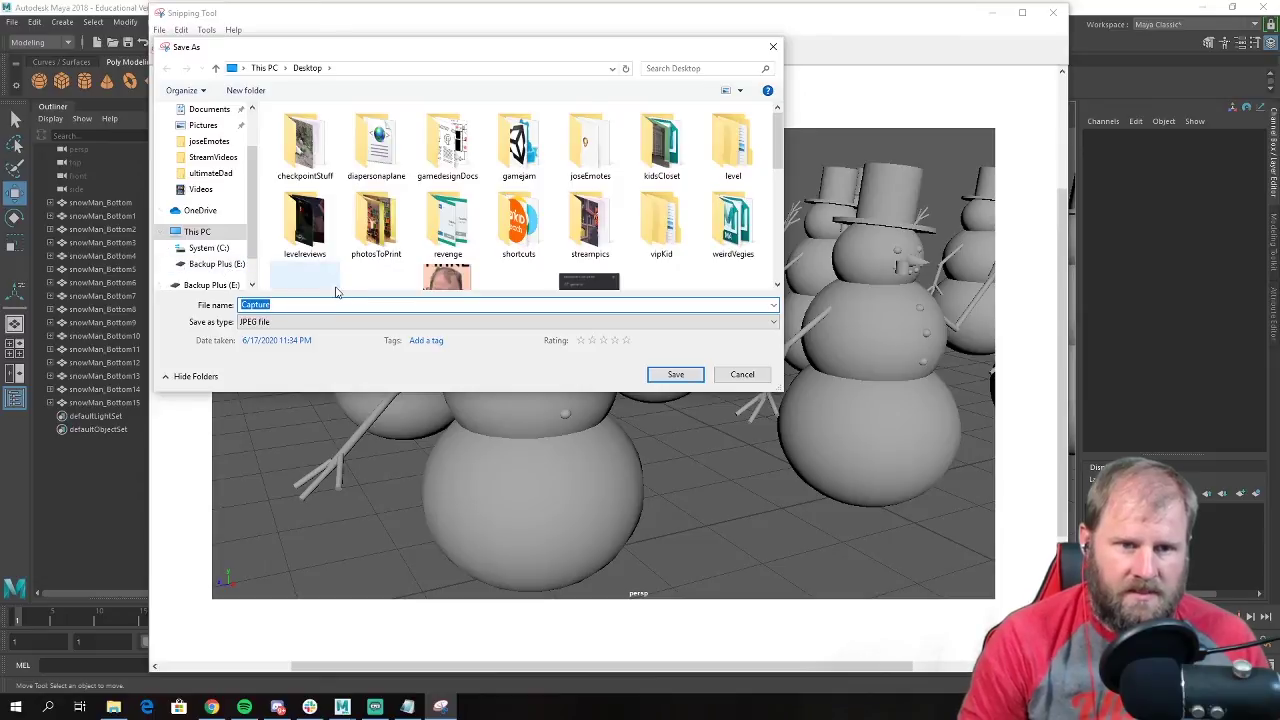
type("sno")
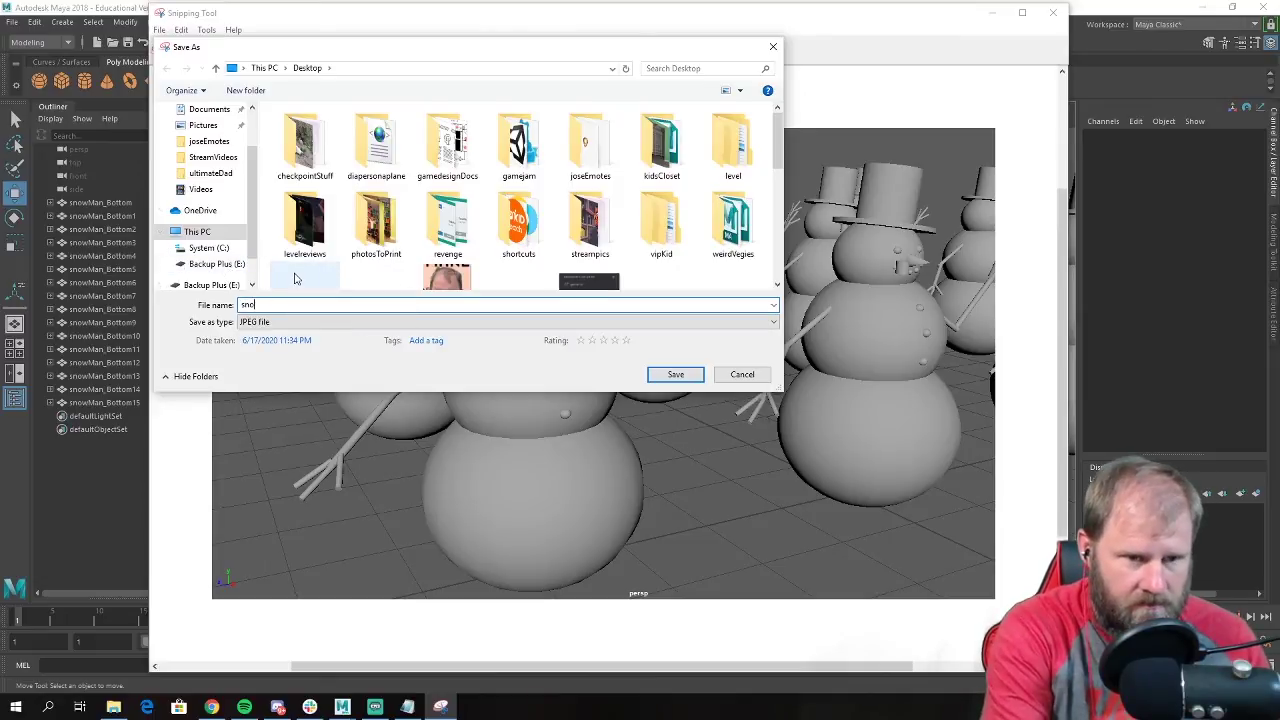
type("wmanArm")
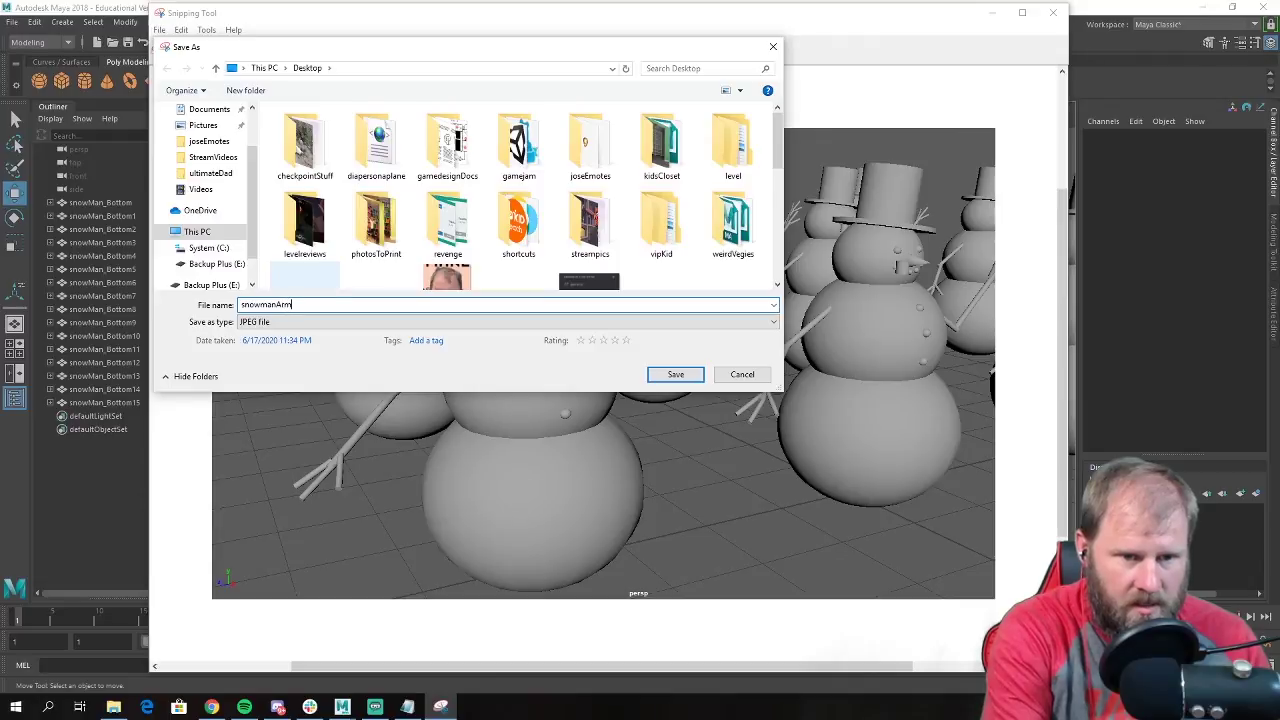
type("y_ofson")
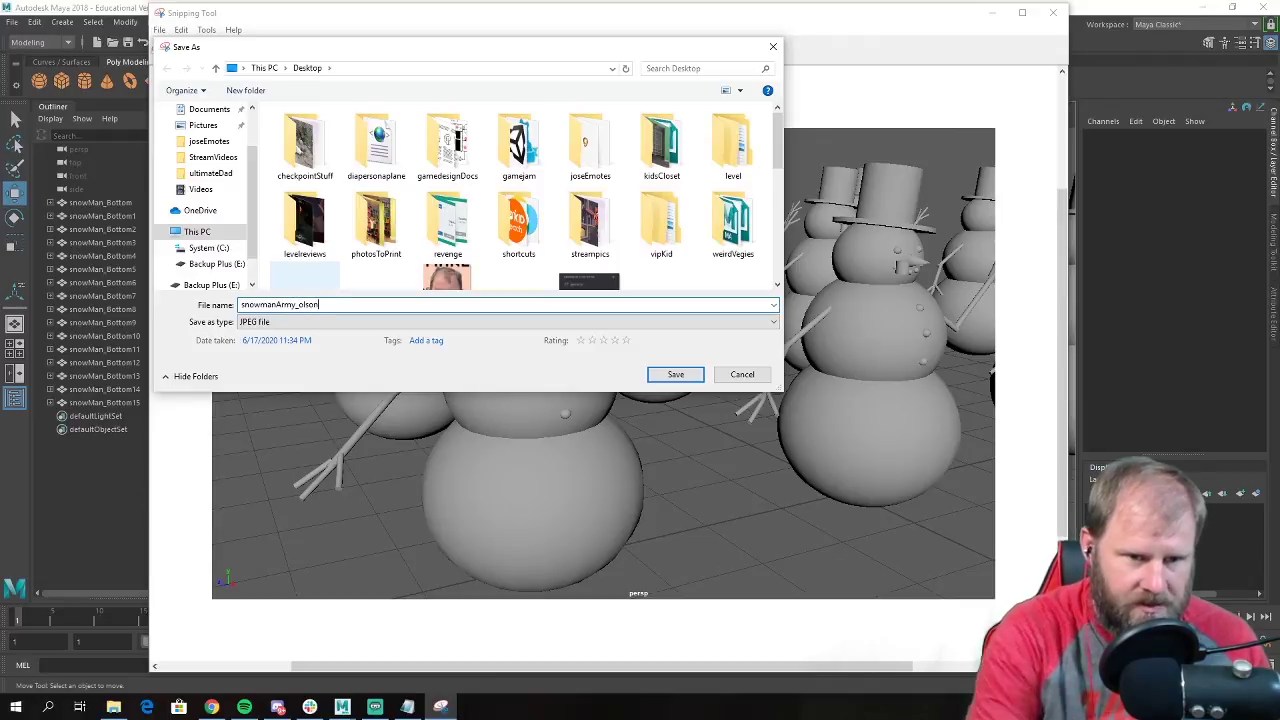
left_click(680, 376)
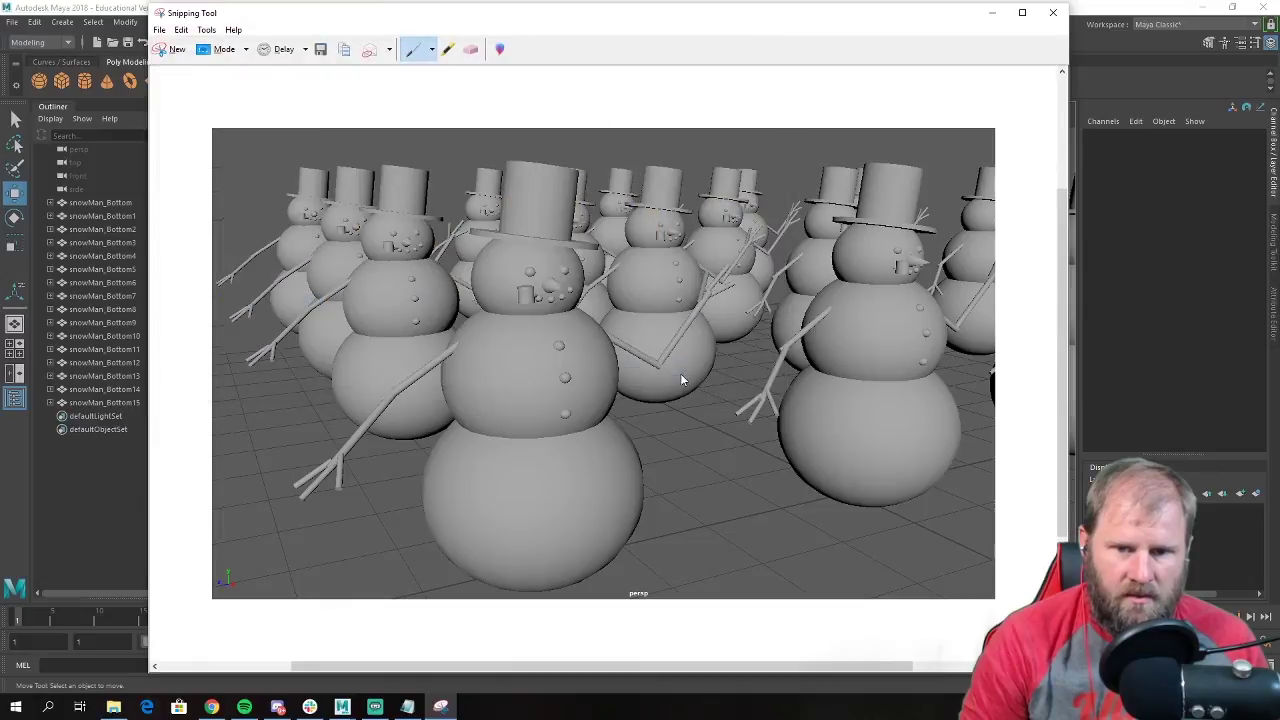
left_click(1053, 12)
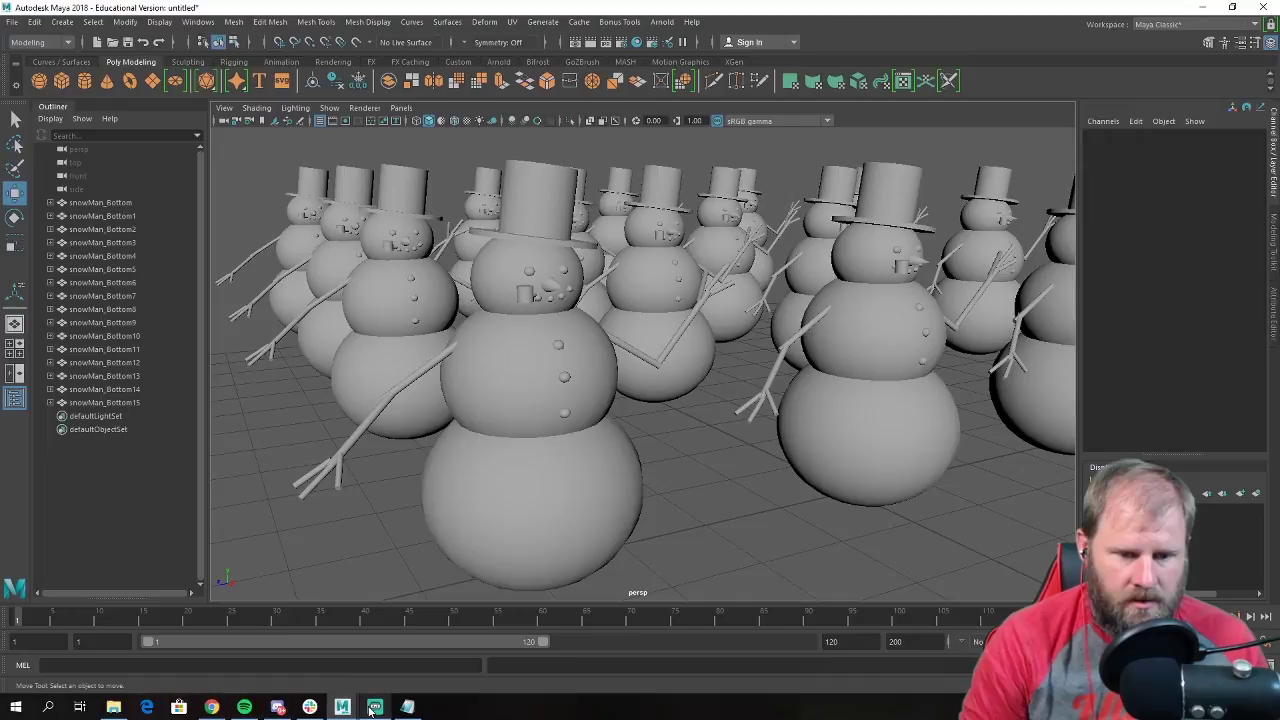
Switch to Discord, upload the saved snip to #game-assets-summer-2020 with the comment "screen shot of snowman army", and return to Maya.
left_click(277, 707)
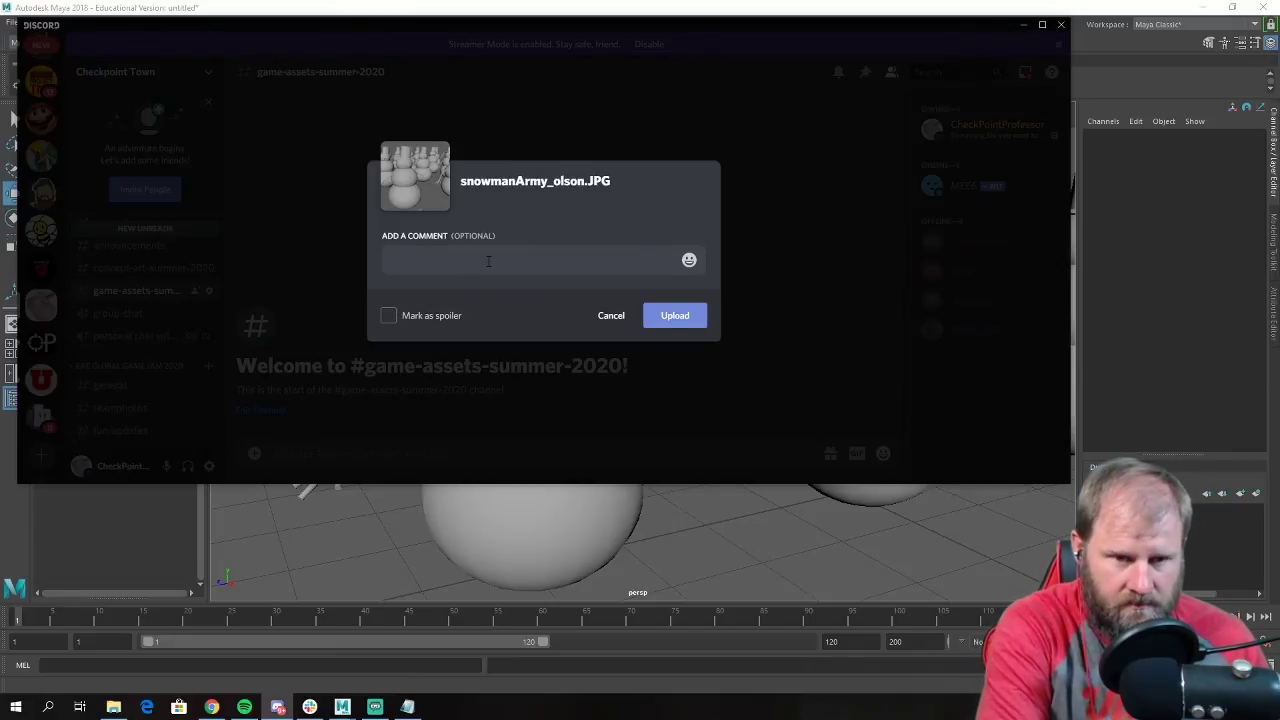
key("BackSpace")
key("BackSpace")
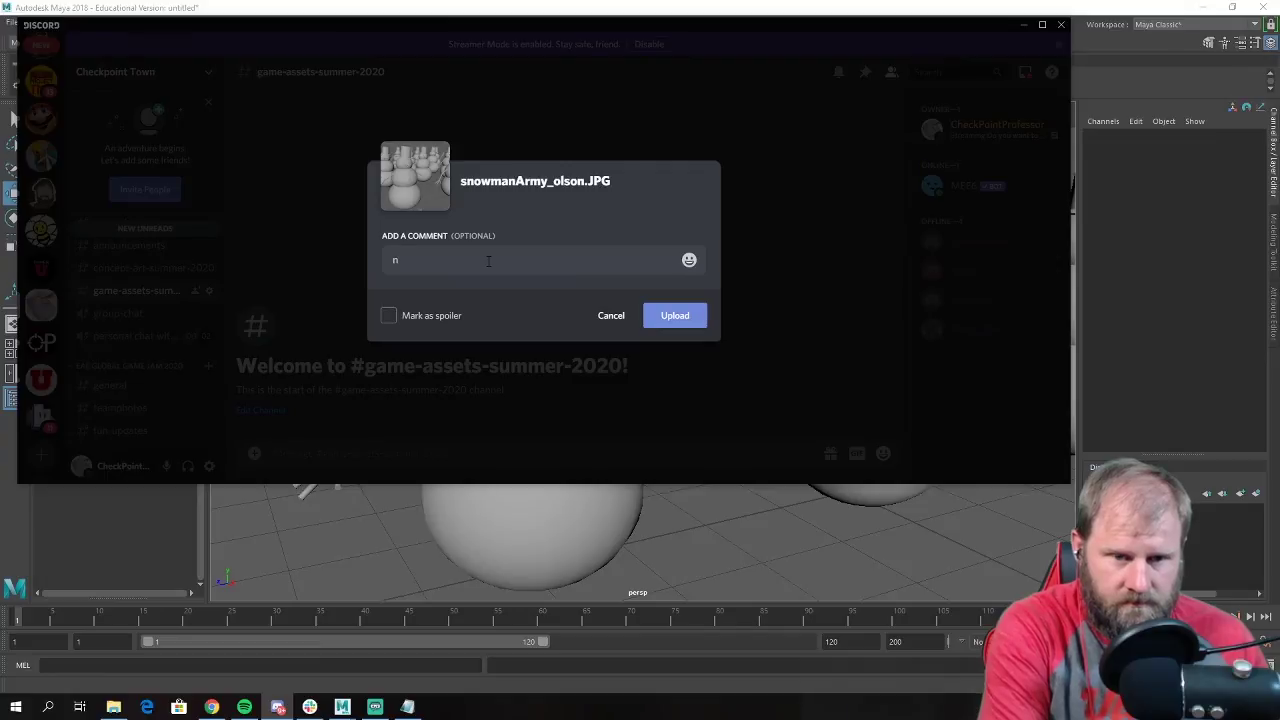
key("BackSpace")
type("screen shot")
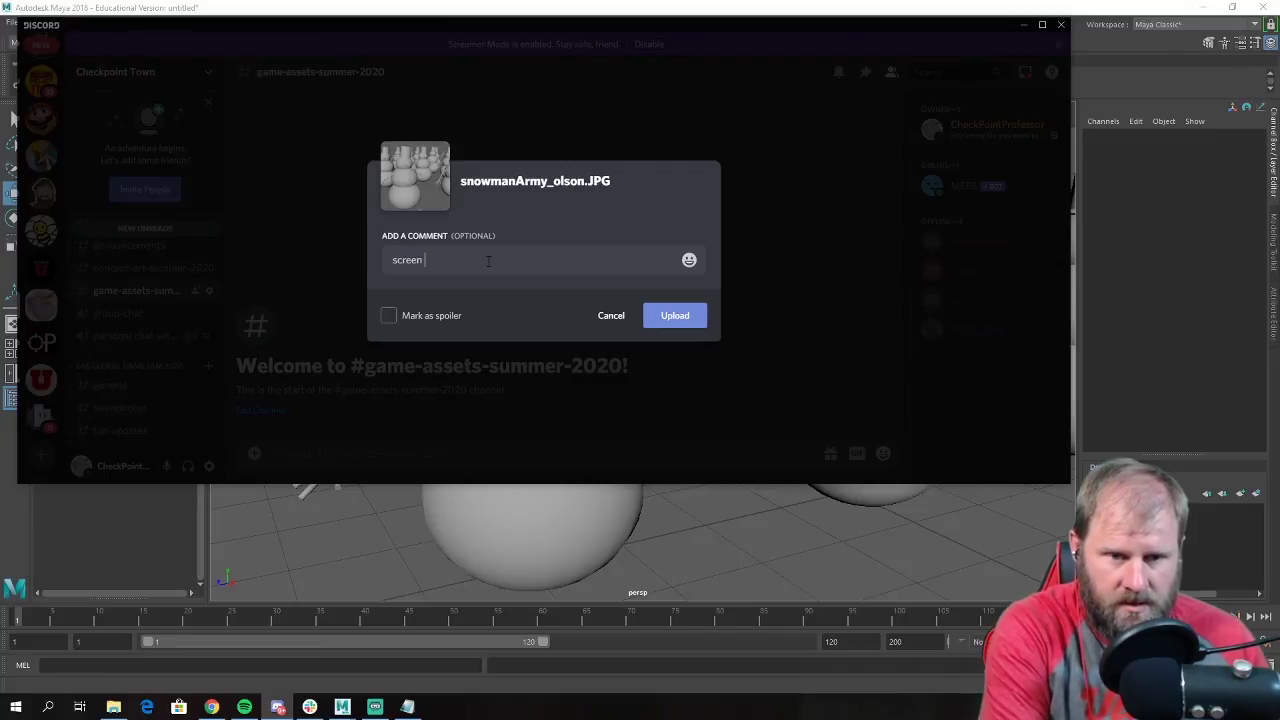
type(" of snow")
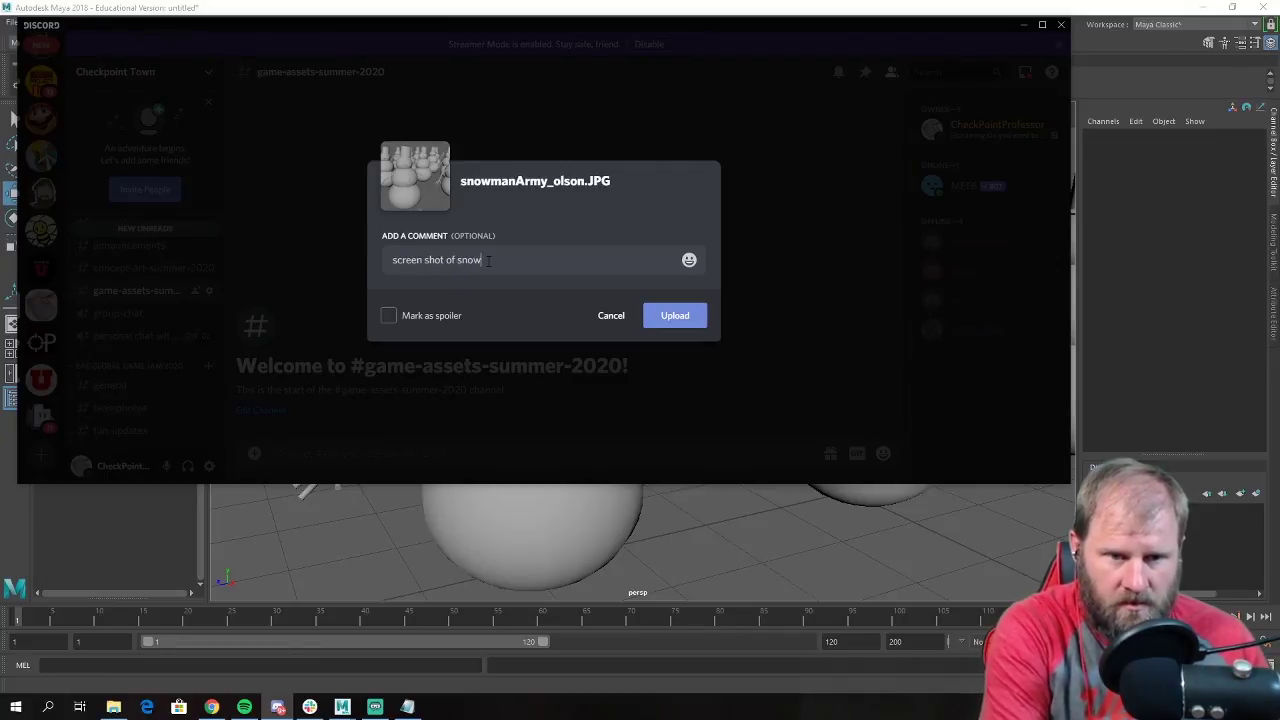
type("man army")
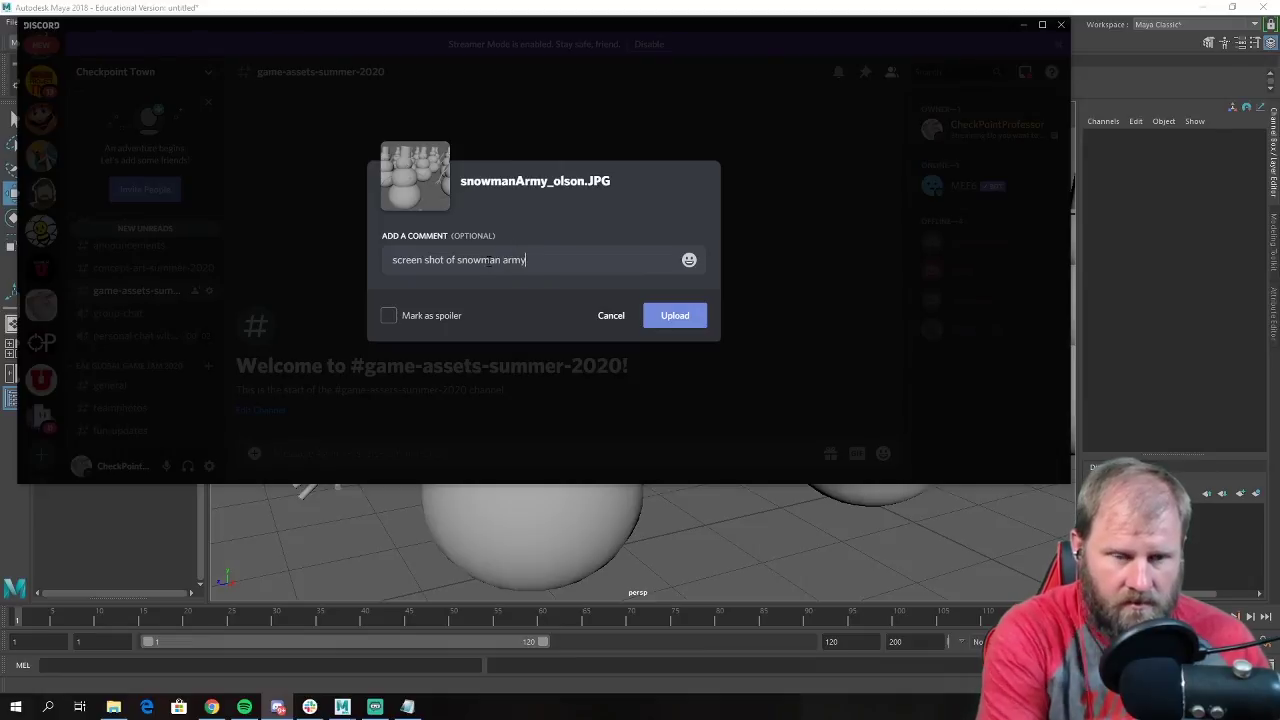
left_click(673, 321)
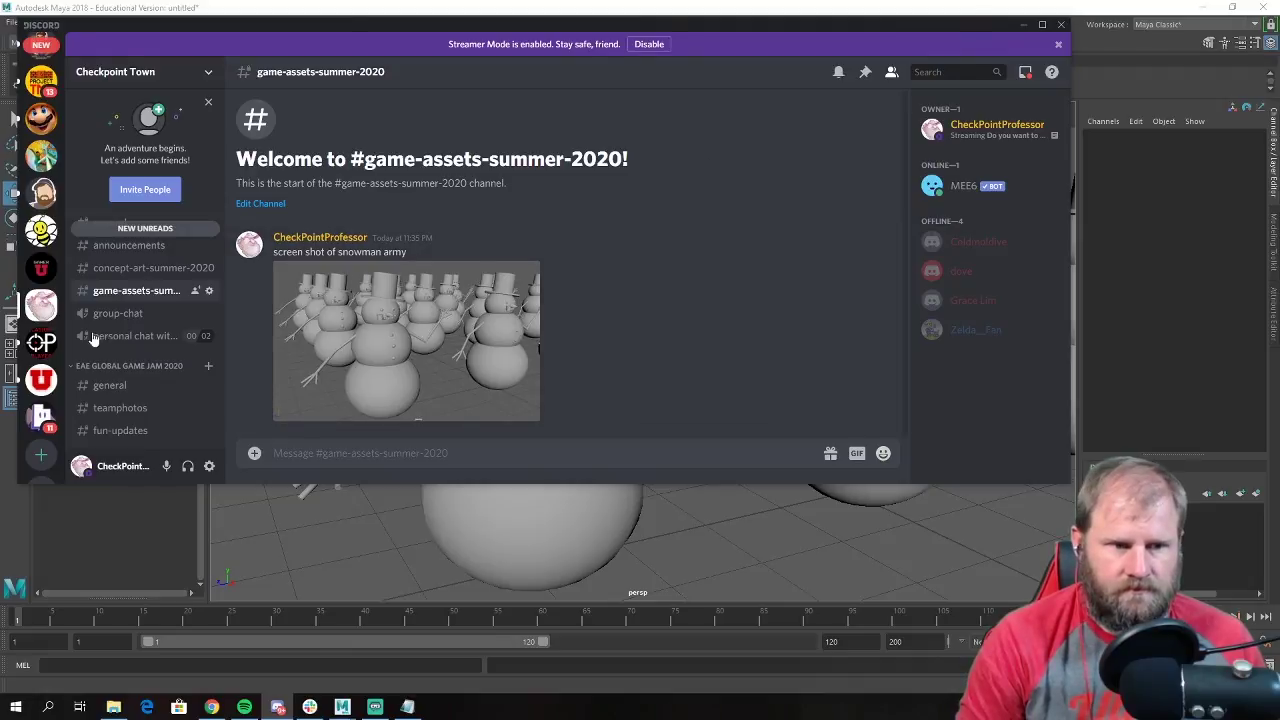
left_click(1023, 24)
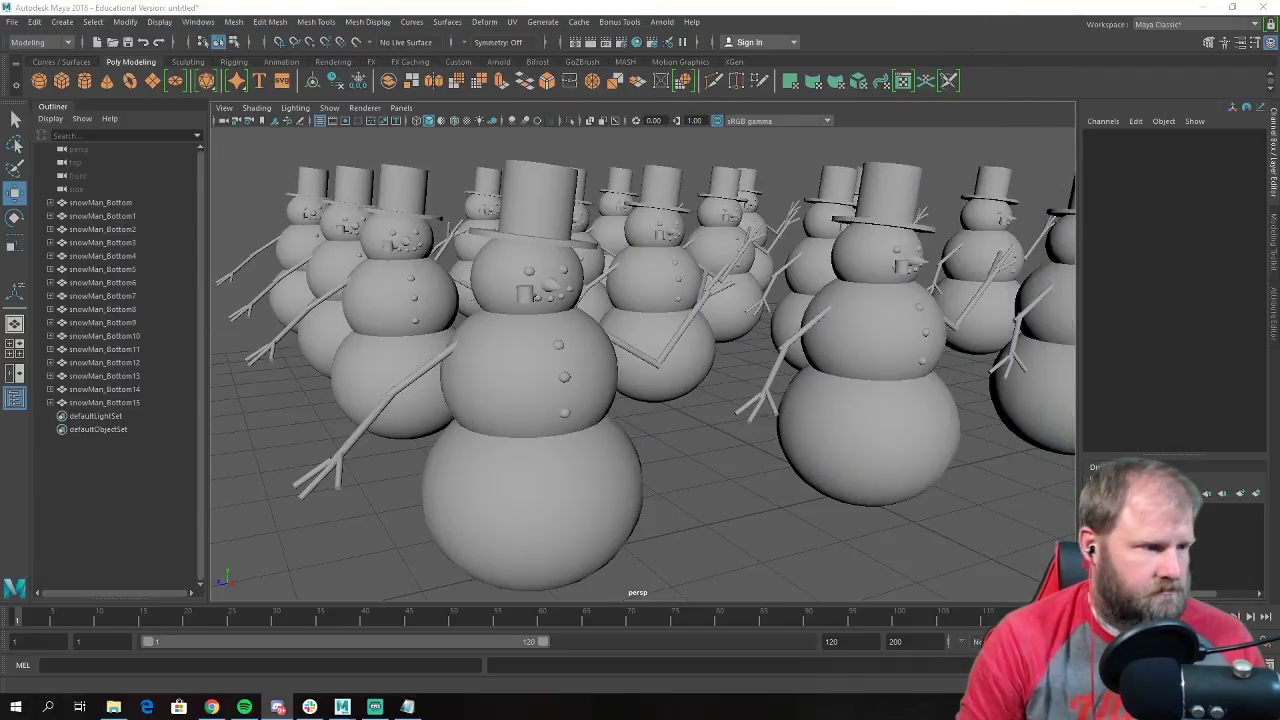